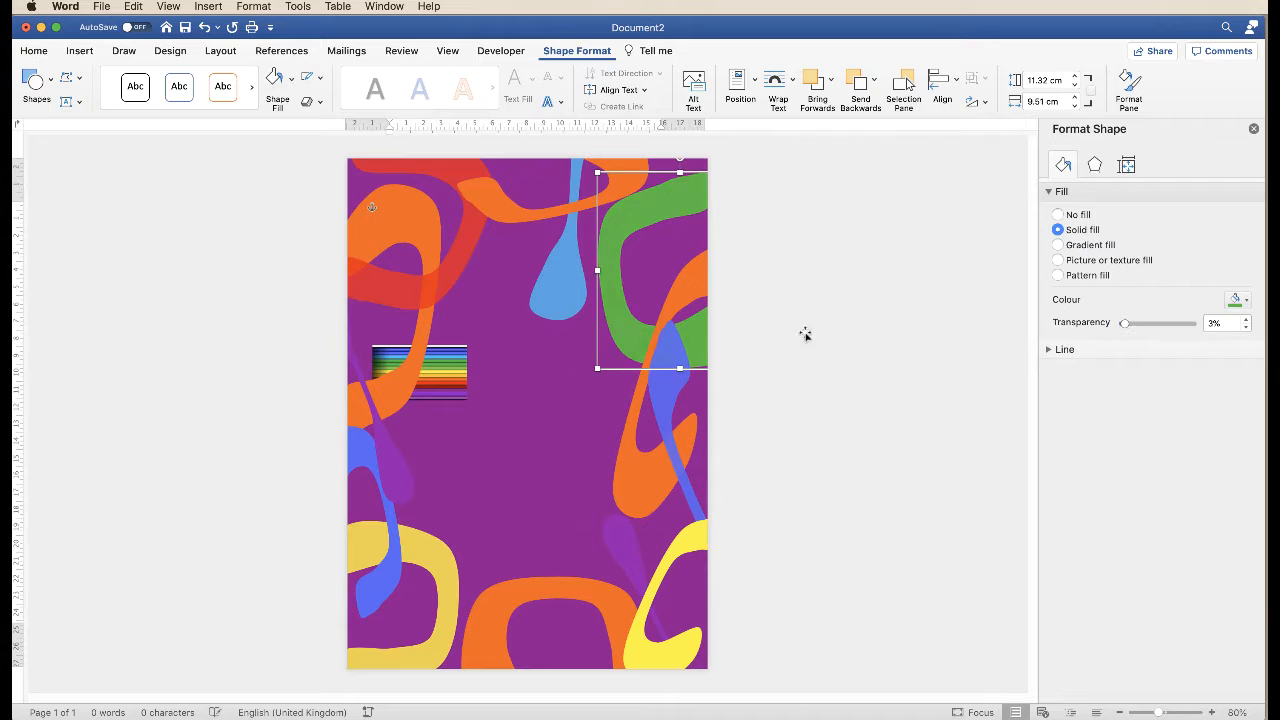
Step: Recolour the purple teardrop shape near the page's left edge with green sampled from the rainbow swatch picture, and adjust its transparency
{"action": "left_click", "coordinate": [400, 477]}
{"action": "left_click", "coordinate": [1247, 302]}
{"action": "left_click", "coordinate": [1245, 514]}
{"action": "left_click", "coordinate": [901, 410]}
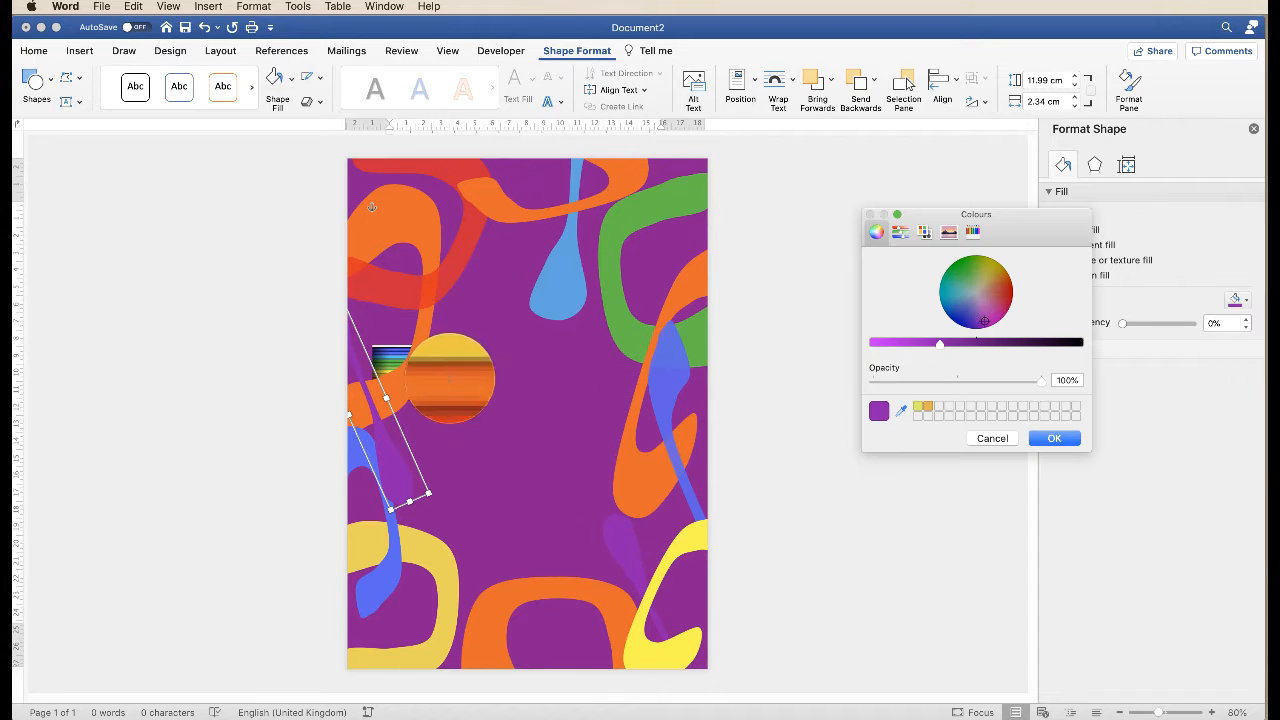
{"action": "left_click", "coordinate": [452, 368]}
{"action": "left_click", "coordinate": [1054, 438]}
{"action": "left_click_drag", "start_coordinate": [1122, 323], "coordinate": [1128, 324]}
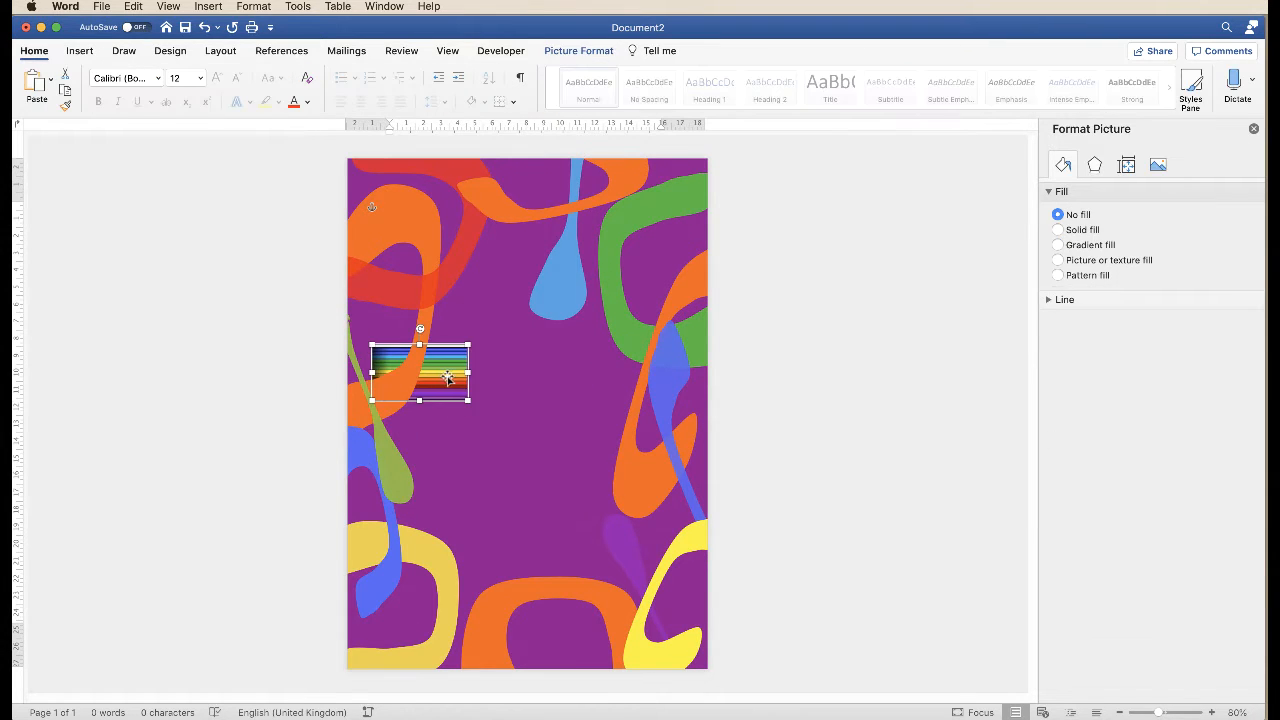
Step: Move the rainbow swatch picture away from the left-hand shapes to the empty middle of the page
{"action": "left_click_drag", "start_coordinate": [441, 379], "coordinate": [543, 443]}
{"action": "left_click", "coordinate": [500, 335]}
{"action": "left_click", "coordinate": [525, 436]}
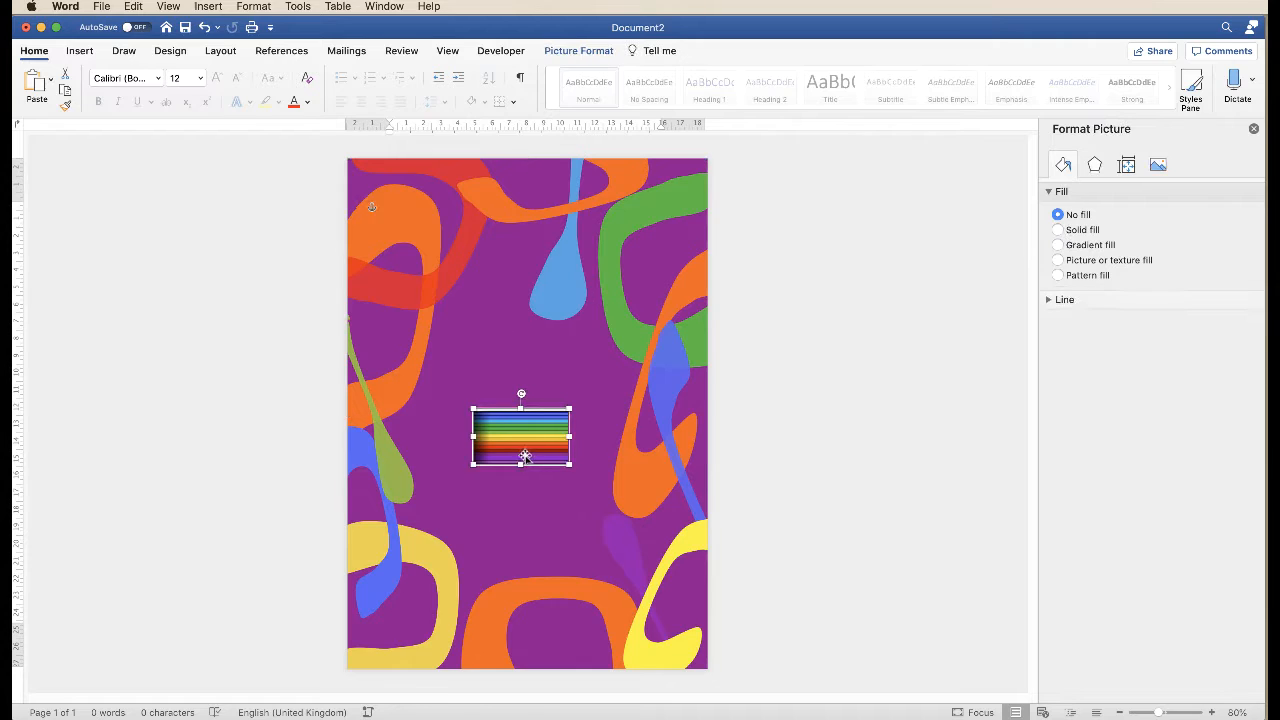
{"action": "left_click", "coordinate": [412, 376]}
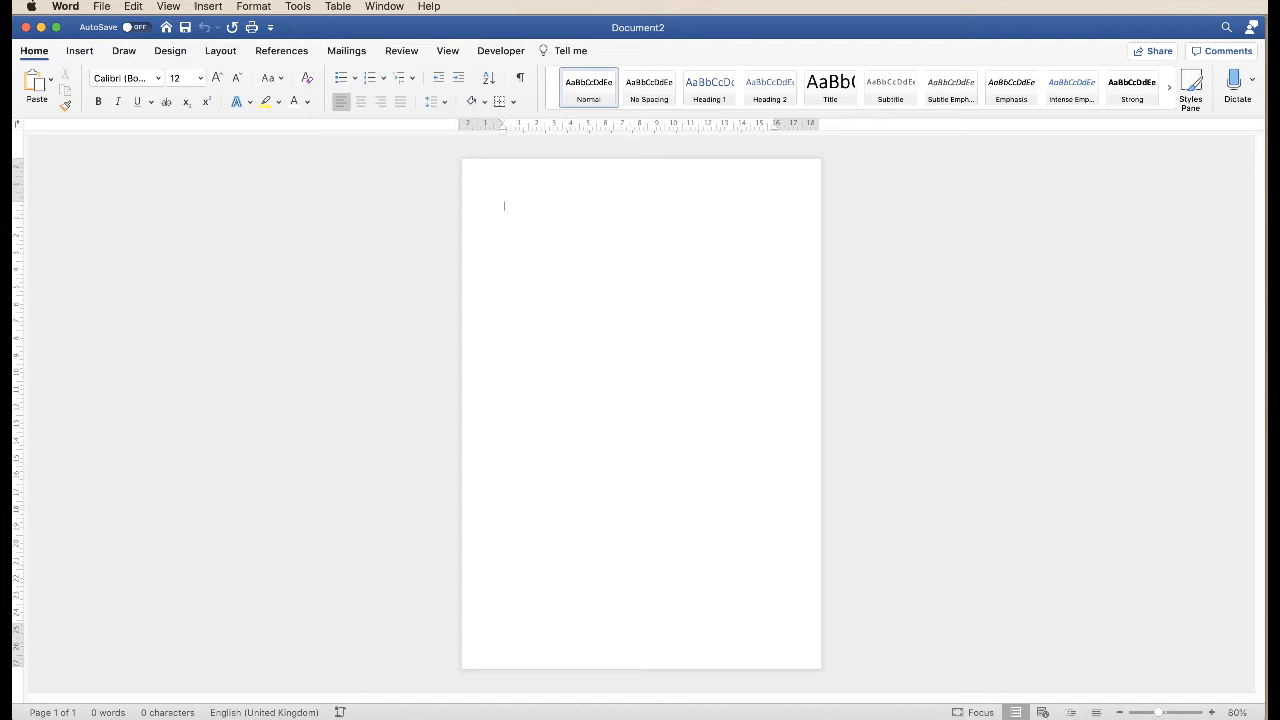
Step: Switch to Safari and search Google for COLOUR SWATCHES, showing the image results
{"action": "left_click", "coordinate": [1180, 717]}
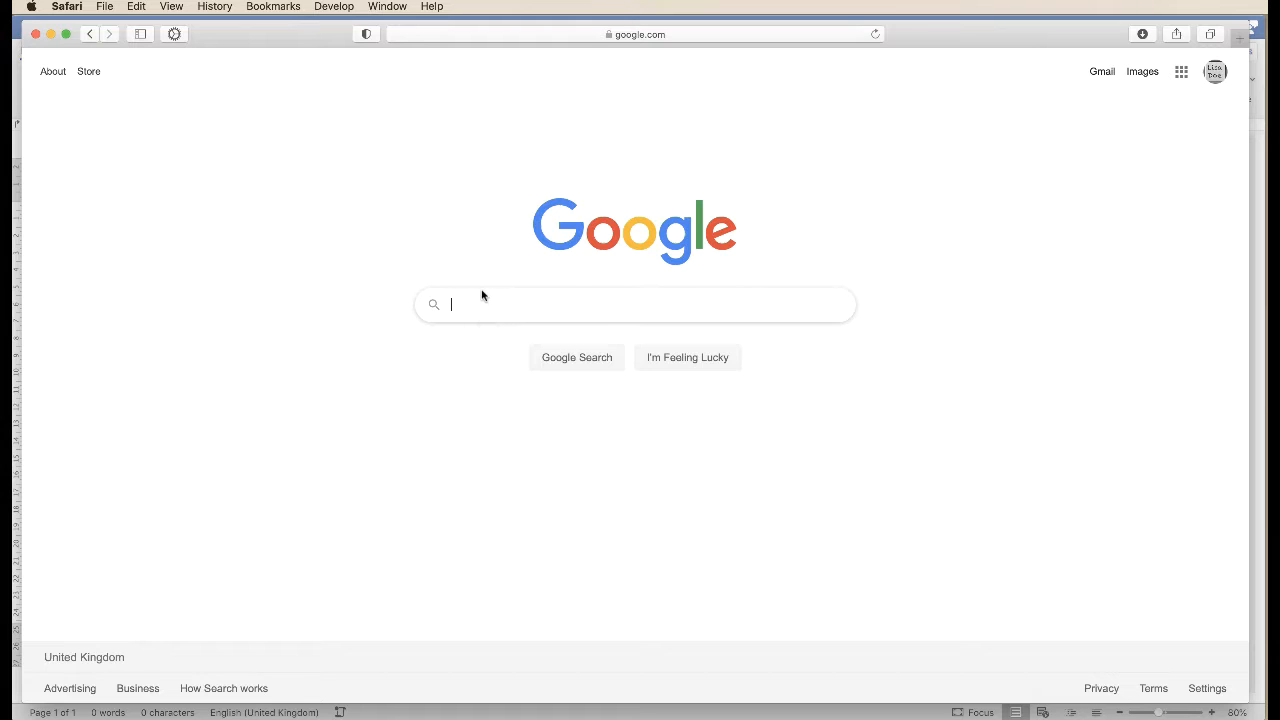
{"action": "type", "text": "COLOUR SWAT"}
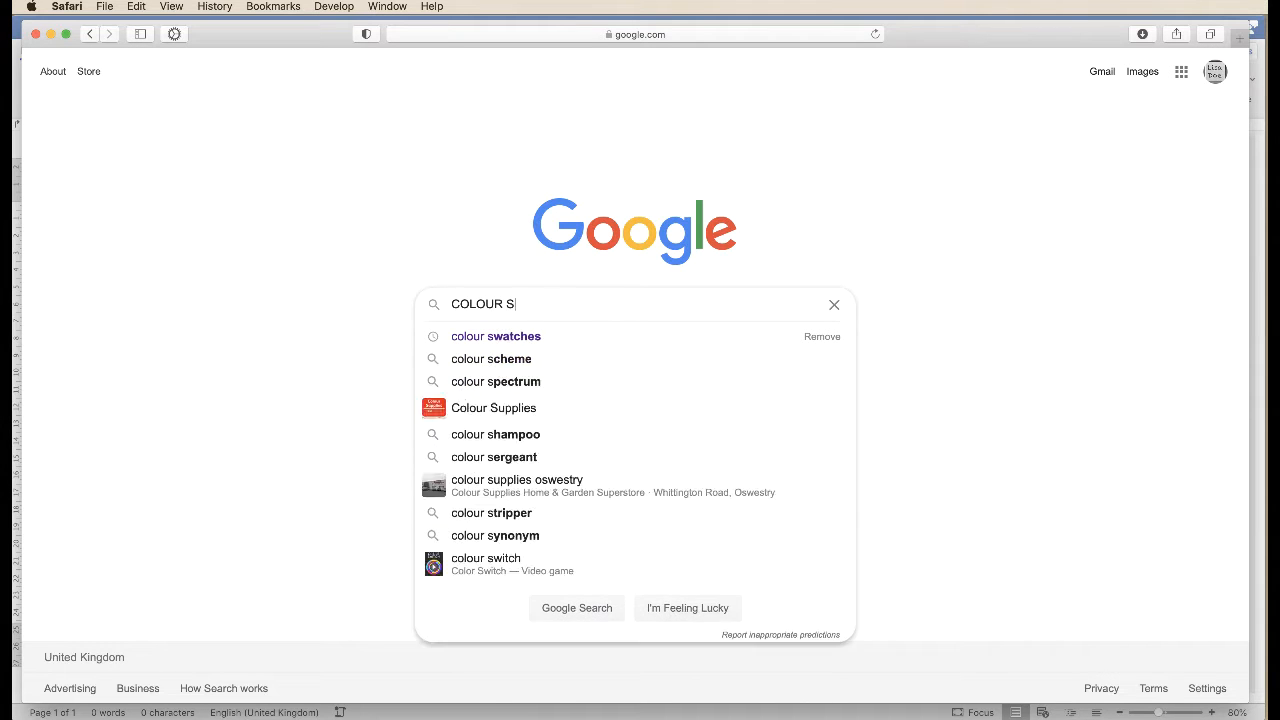
{"action": "type", "text": "CHES"}
{"action": "key", "text": "Return"}
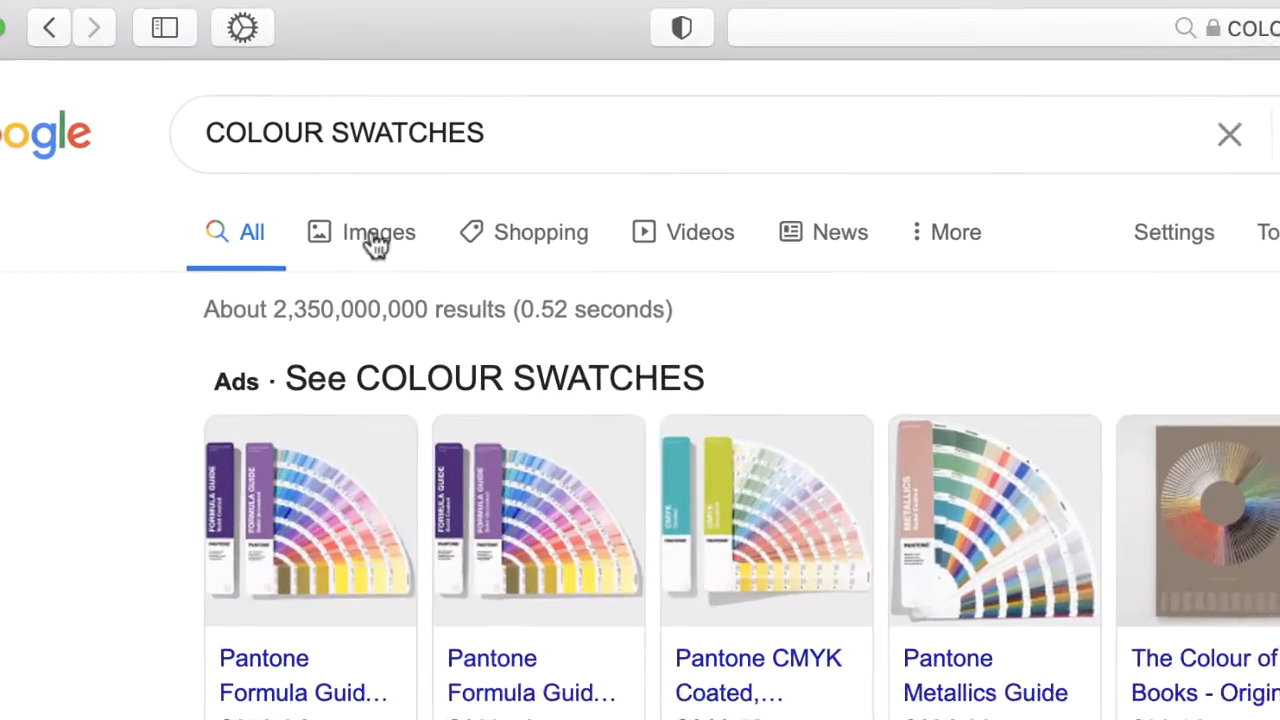
{"action": "left_click", "coordinate": [380, 240]}
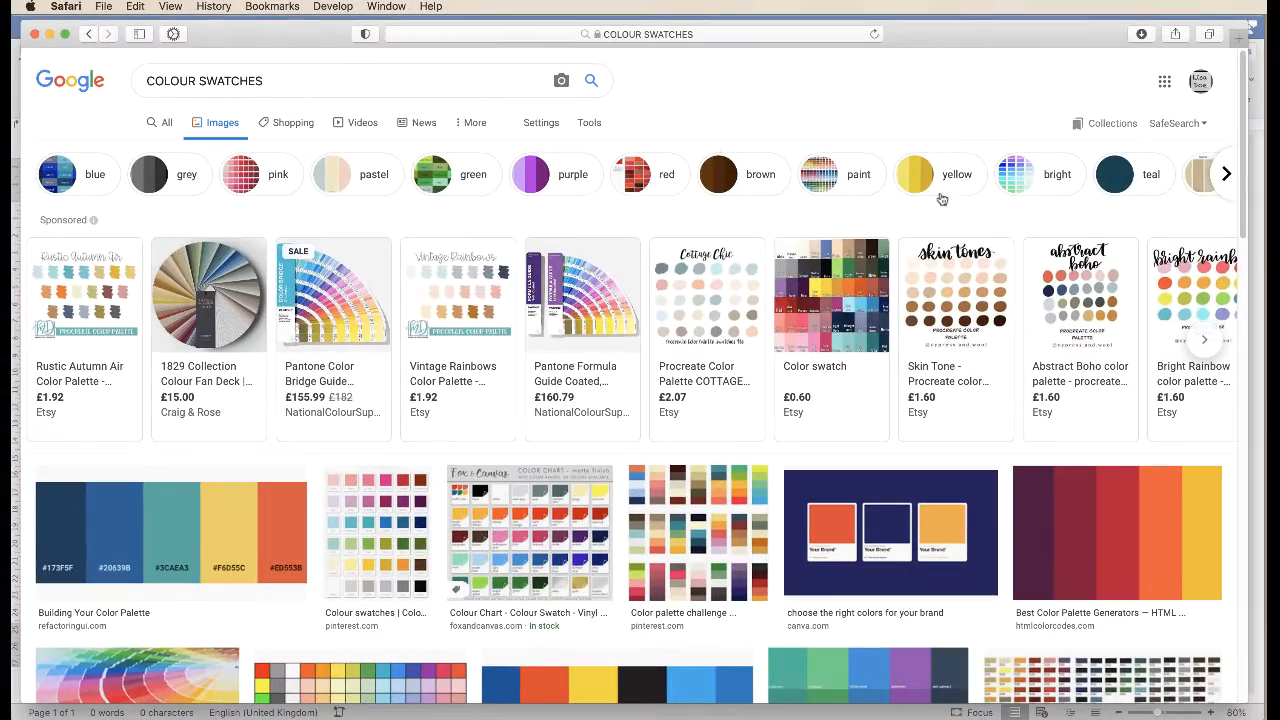
Step: Browse the swatch images and refine the image search to NEON COLOUR SWATCHES
{"action": "scroll", "coordinate": [1245, 250], "scroll_direction": "down", "scroll_amount": 4}
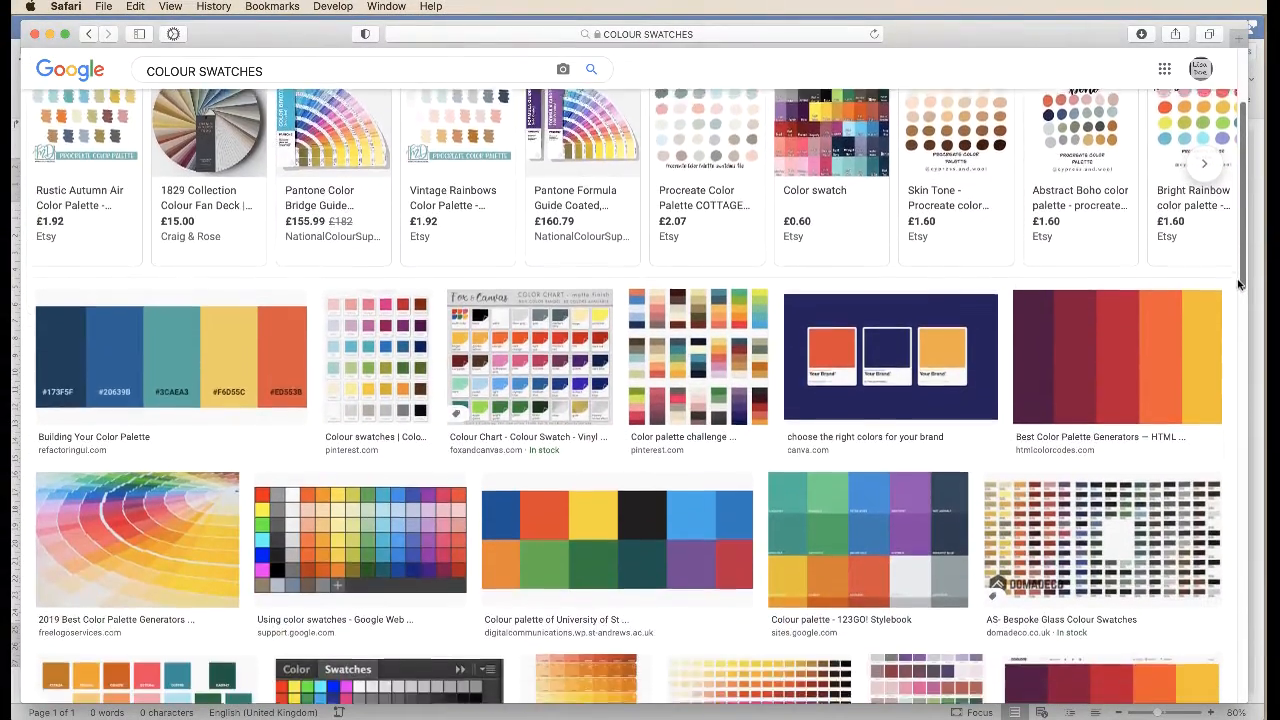
{"action": "left_click_drag", "start_coordinate": [1240, 285], "coordinate": [1243, 410]}
{"action": "scroll", "coordinate": [1240, 415], "scroll_direction": "down", "scroll_amount": 2}
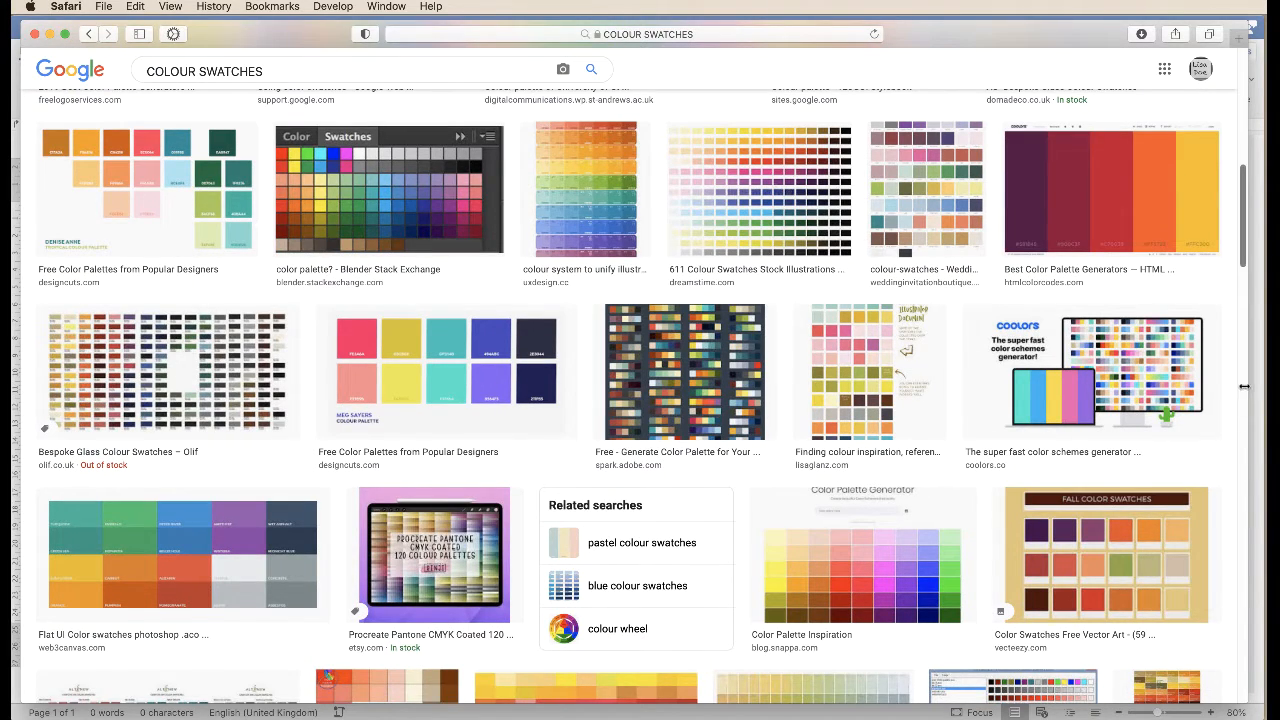
{"action": "left_click_drag", "start_coordinate": [1247, 266], "coordinate": [1251, 145]}
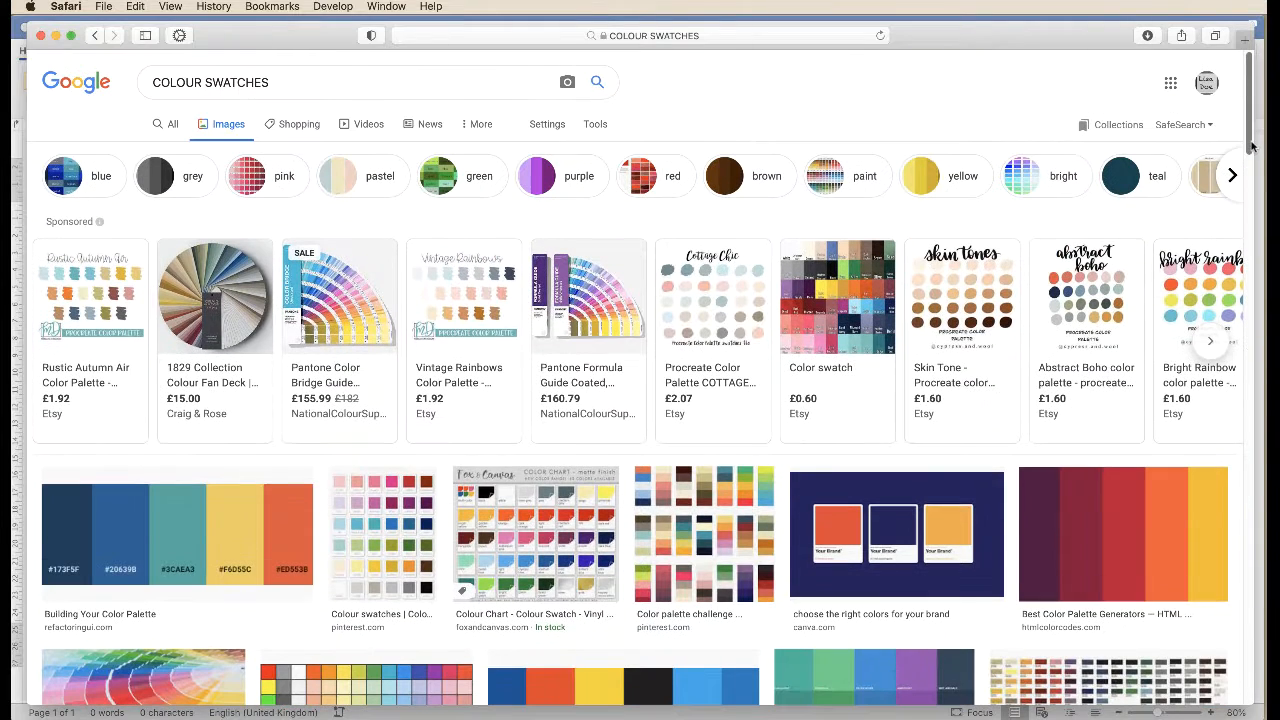
{"action": "left_click", "coordinate": [153, 82]}
{"action": "type", "text": "NEON"}
{"action": "key", "text": "Return"}
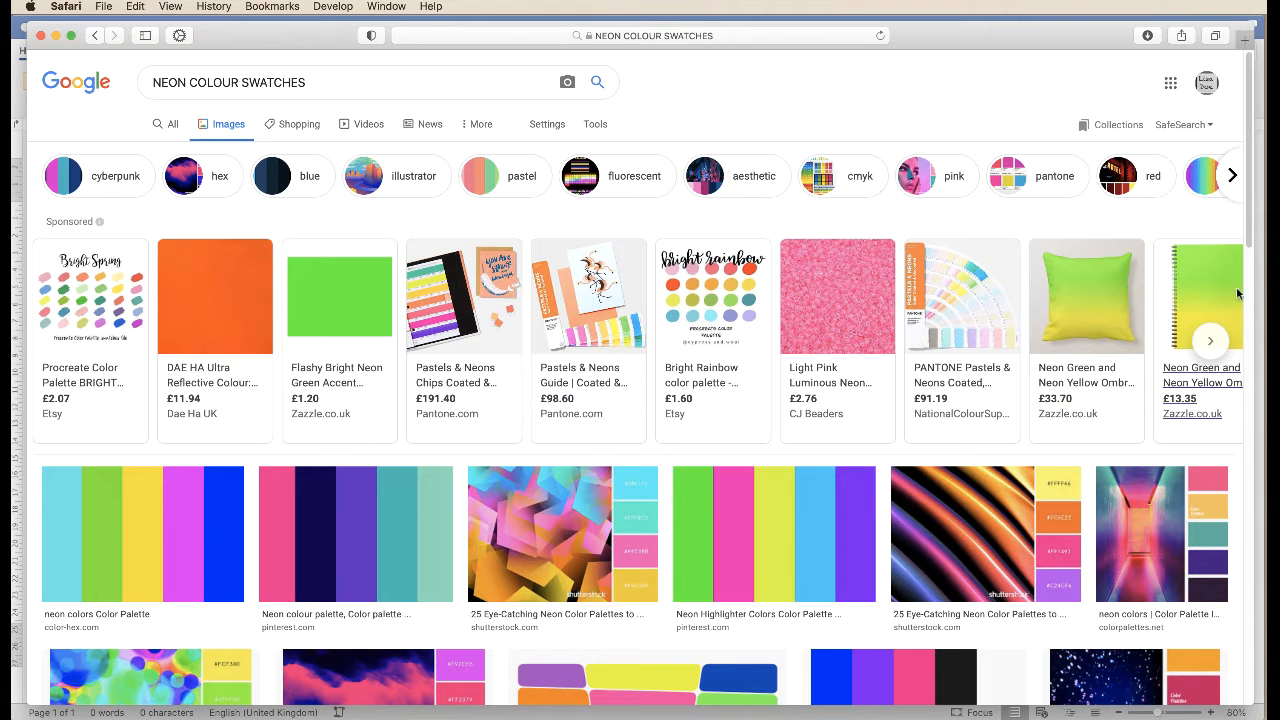
Step: Find the rainbow-striped Neon Color palette for Neon Signs image and capture a screenshot of just that area
{"action": "left_click_drag", "start_coordinate": [1248, 240], "coordinate": [1246, 278]}
{"action": "scroll", "coordinate": [1246, 278], "scroll_direction": "down", "scroll_amount": 10}
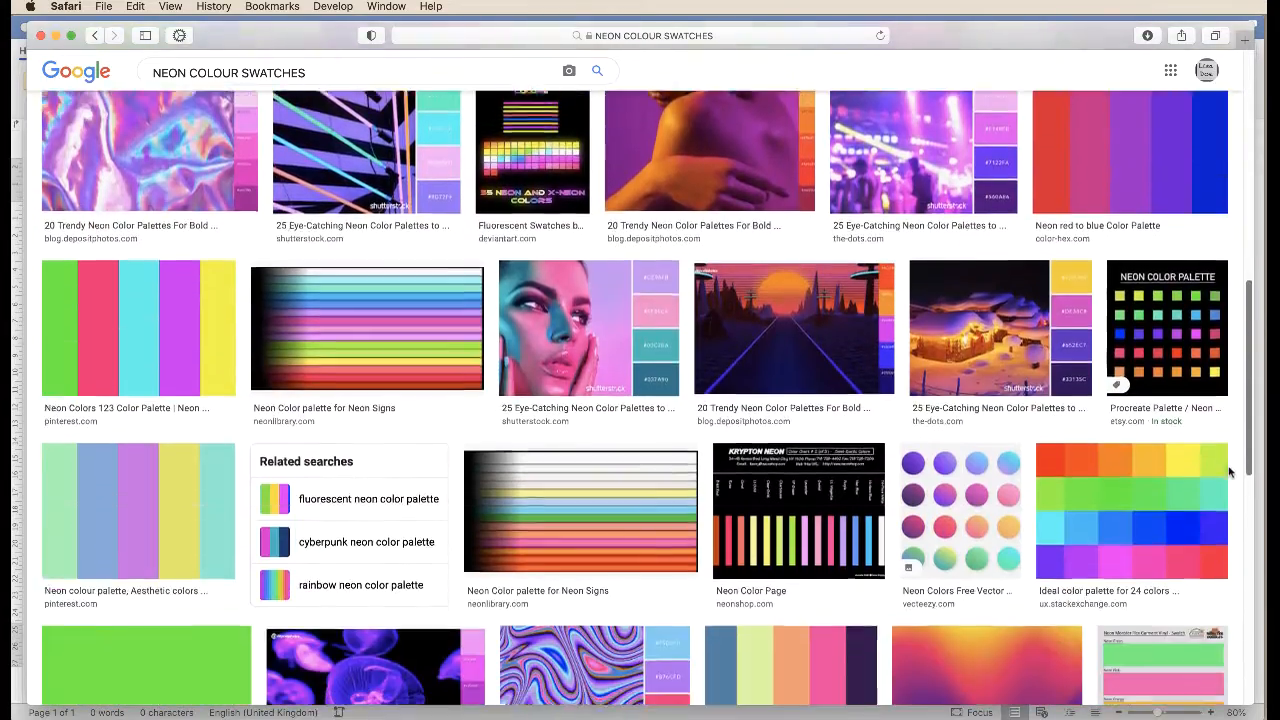
{"action": "scroll", "coordinate": [1224, 537], "scroll_direction": "down", "scroll_amount": 5}
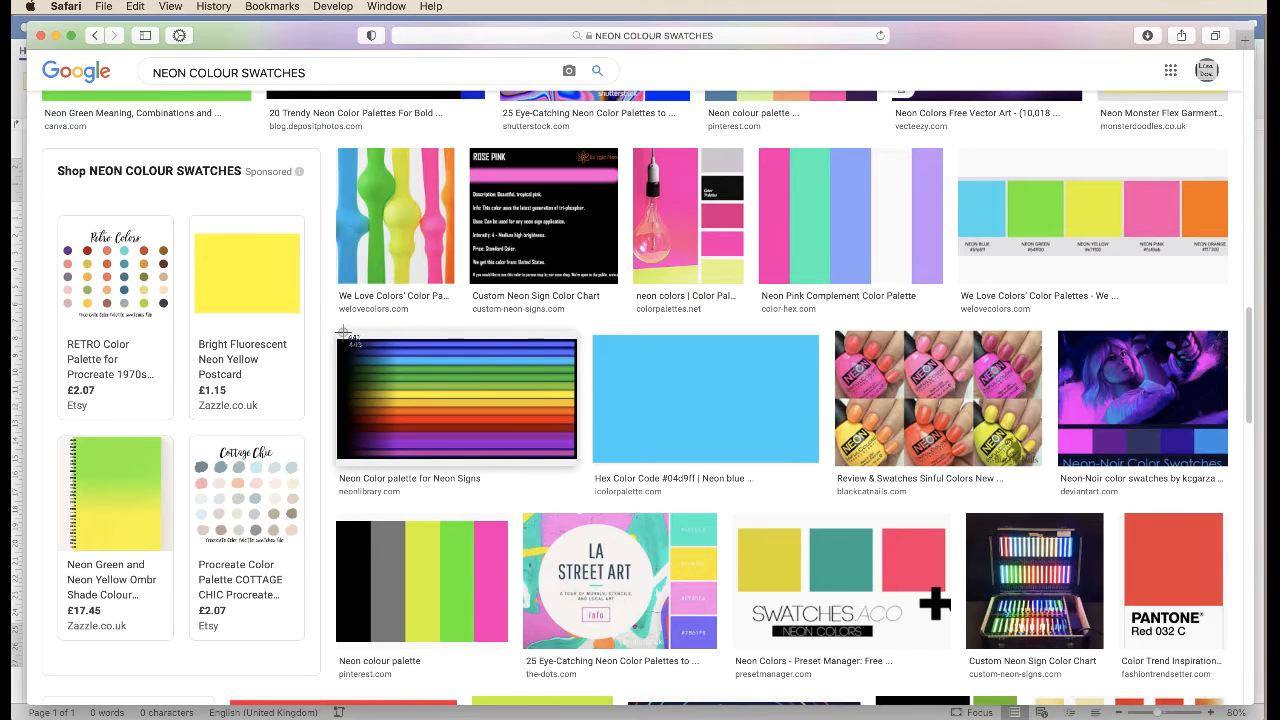
{"action": "left_click_drag", "start_coordinate": [361, 338], "coordinate": [576, 460]}
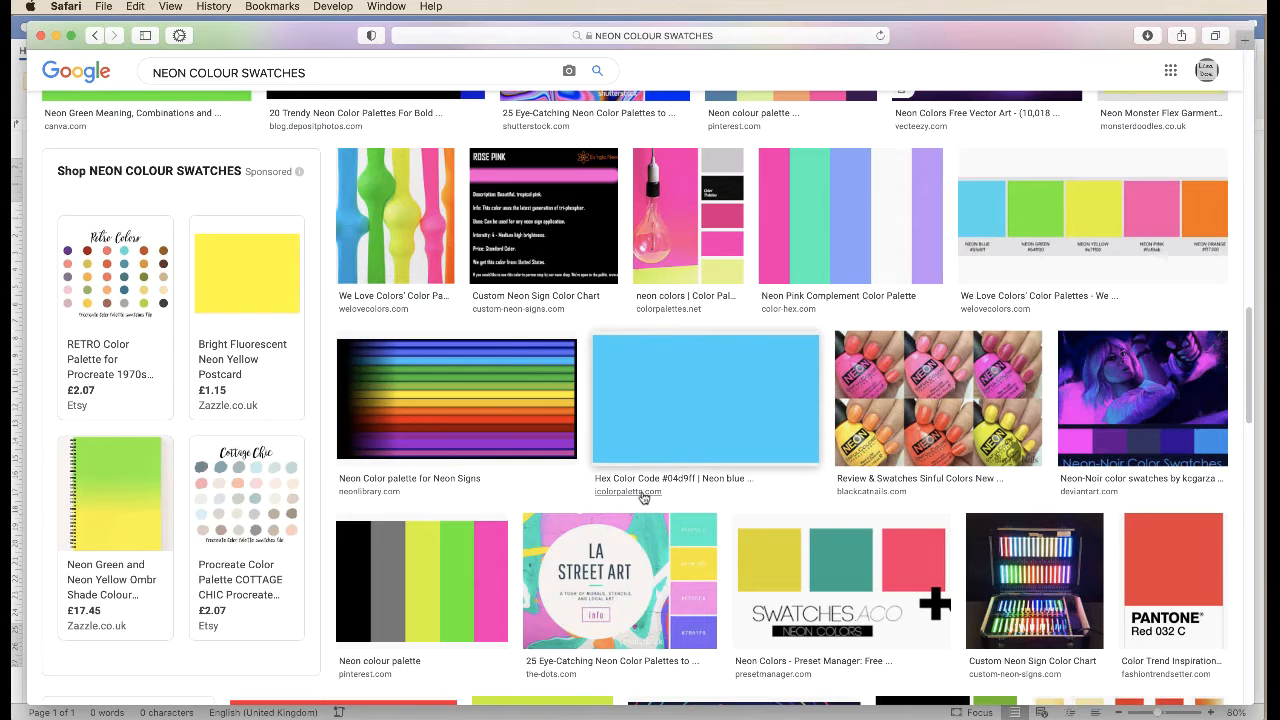
Step: Return to Word and insert the saved rainbow swatch screenshot from the Desktop folder into the blank document
{"action": "left_click", "coordinate": [55, 36]}
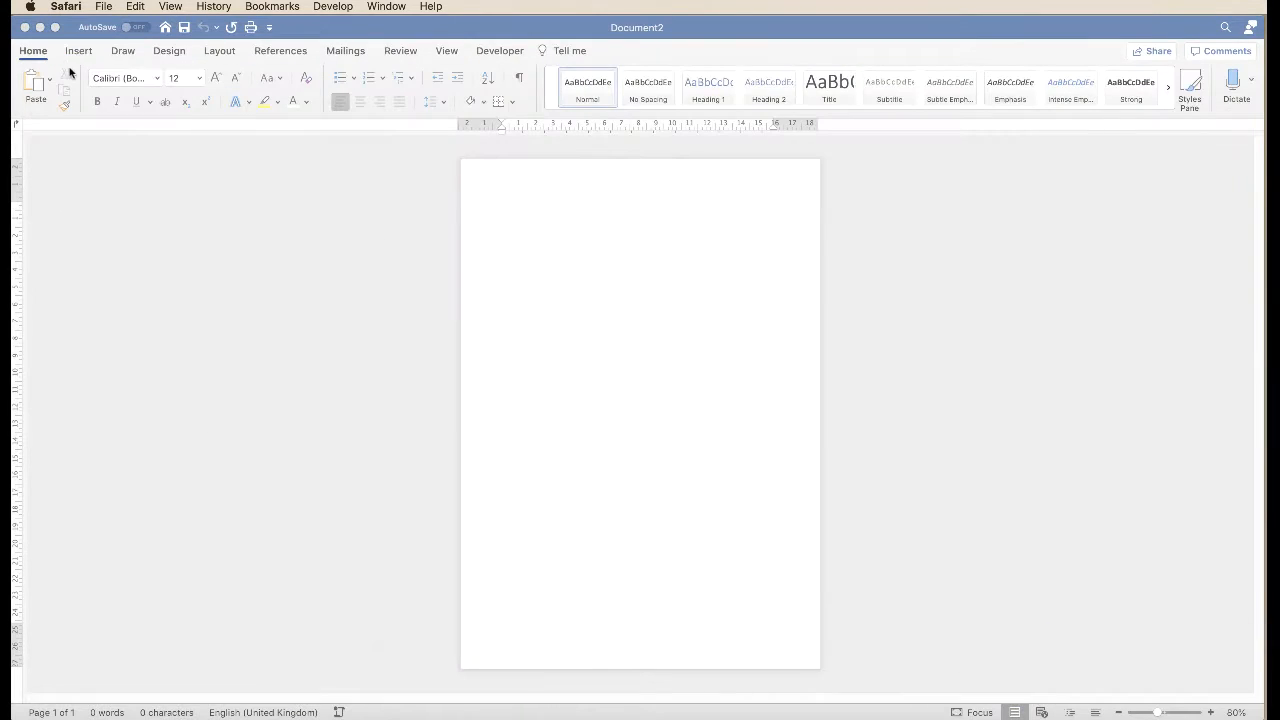
{"action": "left_click", "coordinate": [600, 342]}
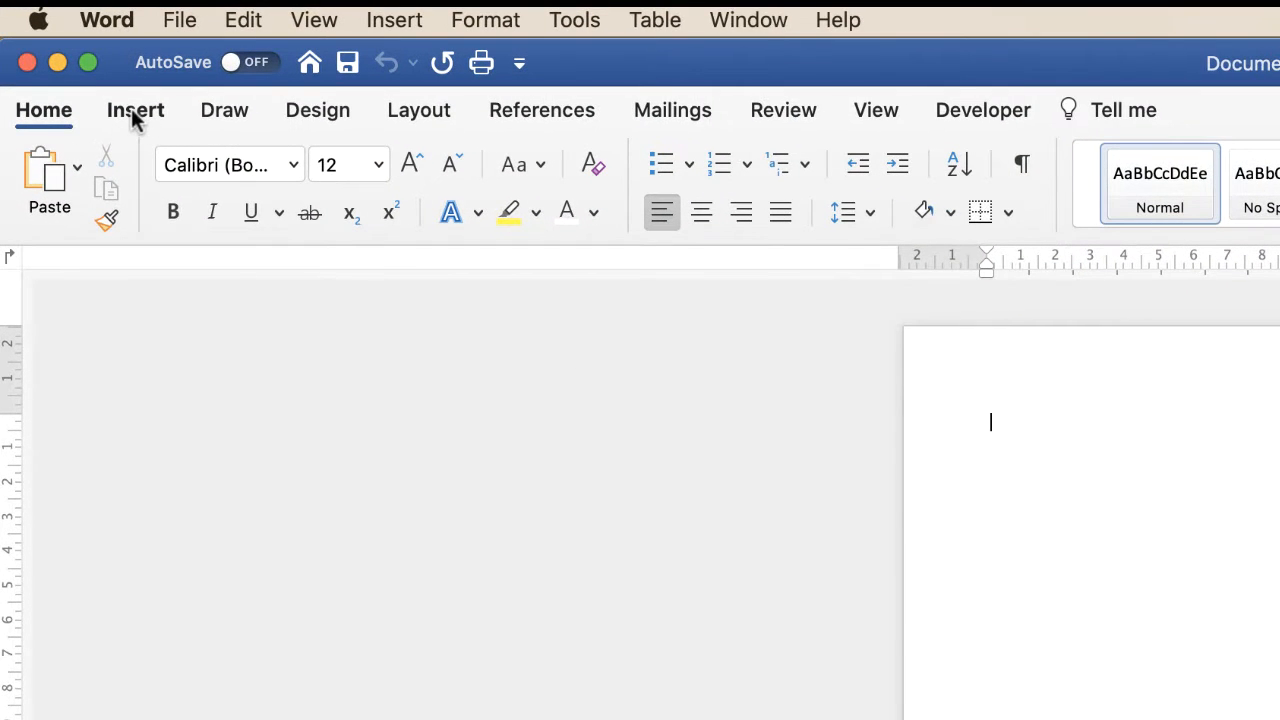
{"action": "left_click", "coordinate": [135, 110]}
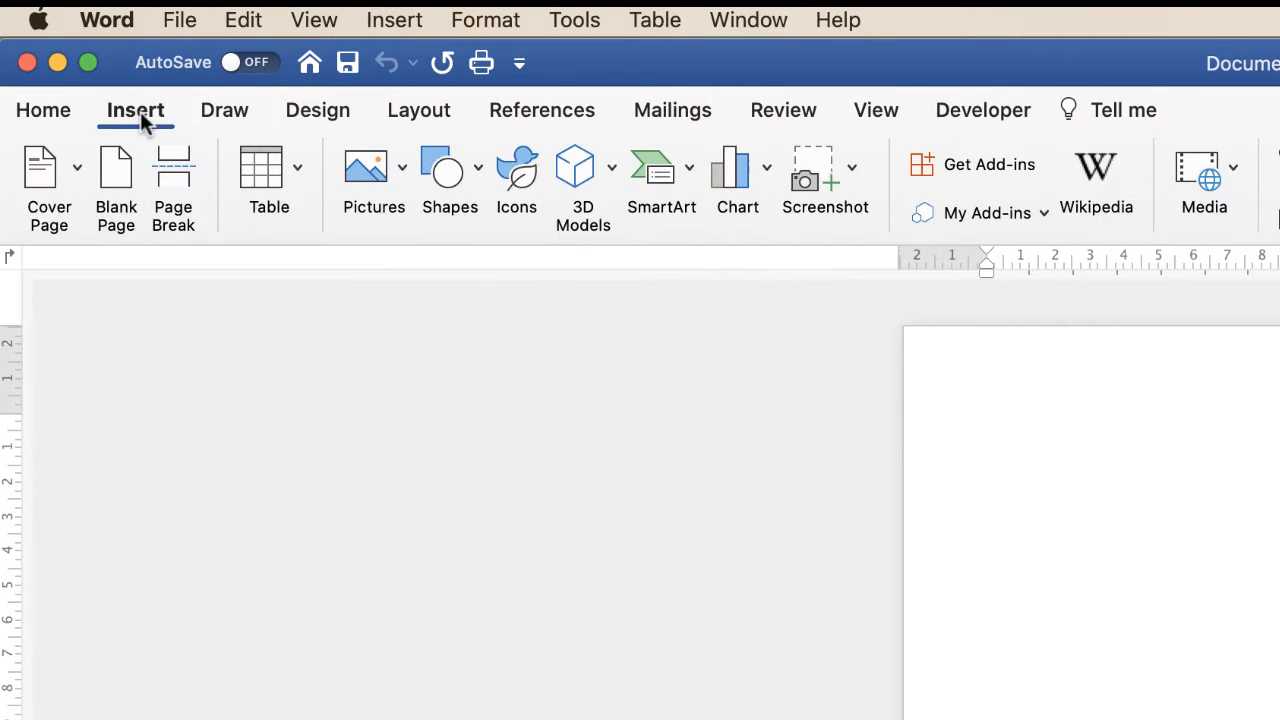
{"action": "left_click", "coordinate": [406, 167]}
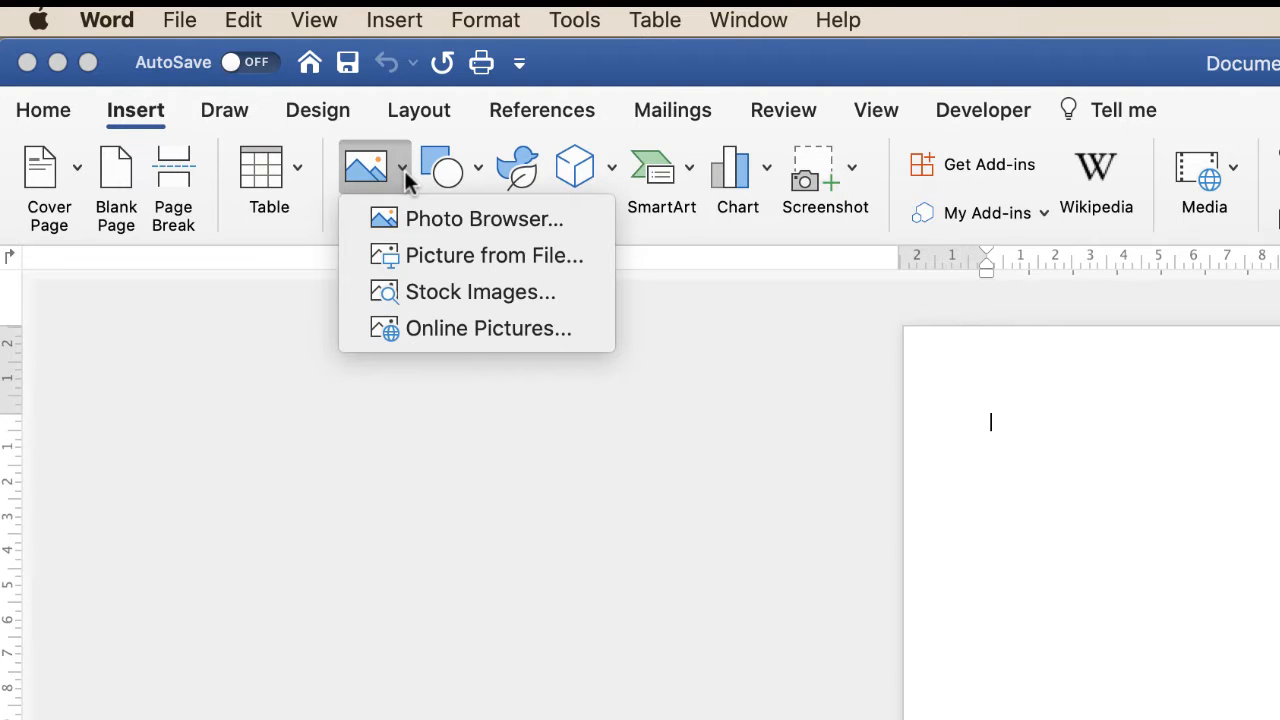
{"action": "left_click", "coordinate": [418, 258]}
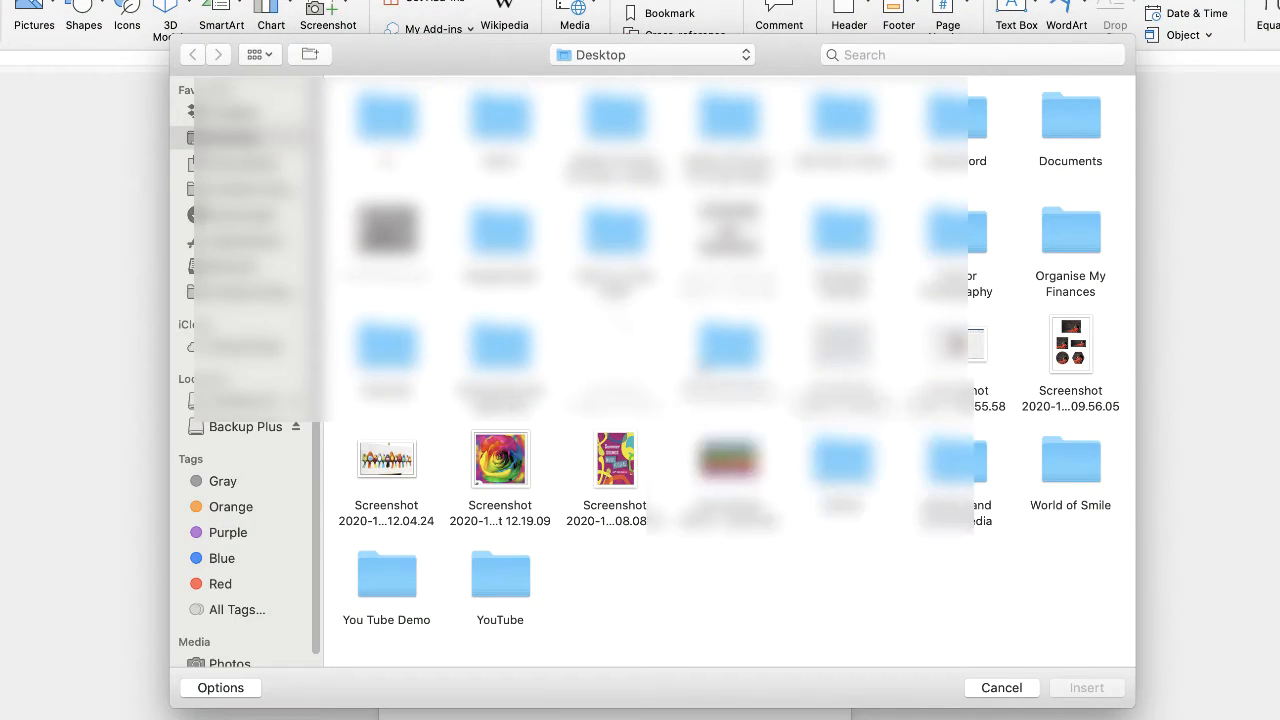
{"action": "left_click", "coordinate": [713, 468]}
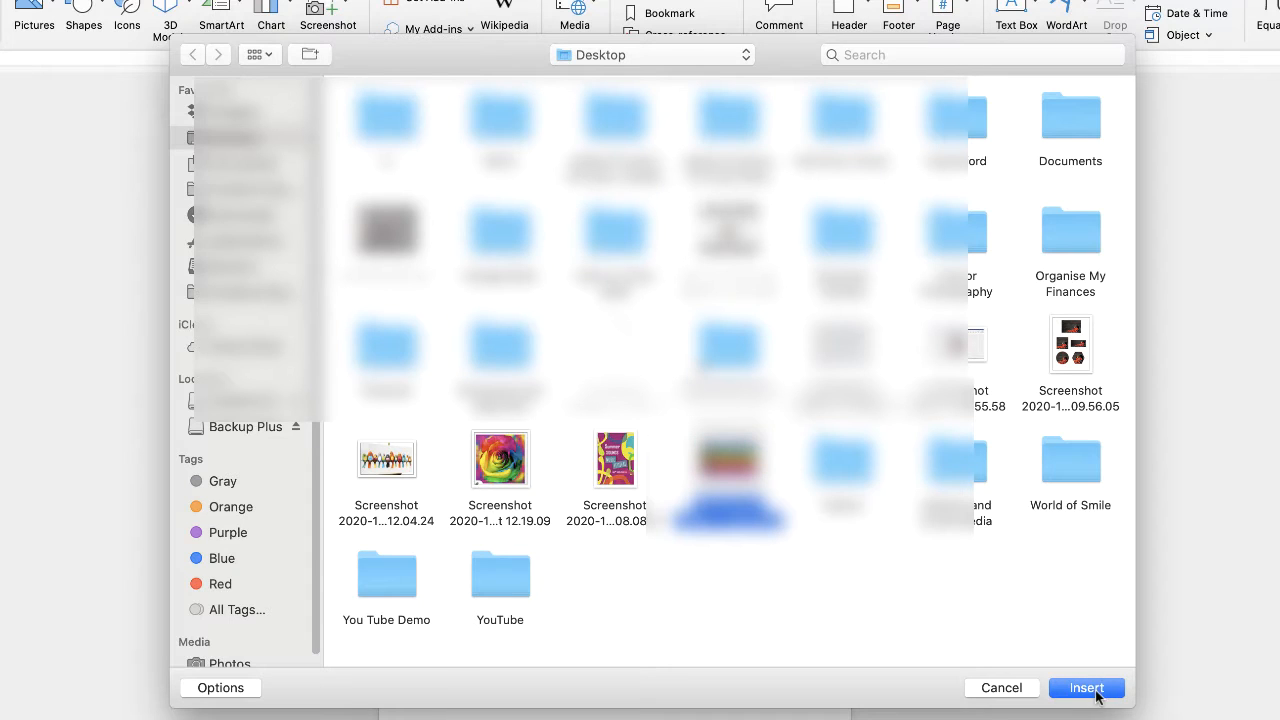
{"action": "left_click", "coordinate": [1094, 694]}
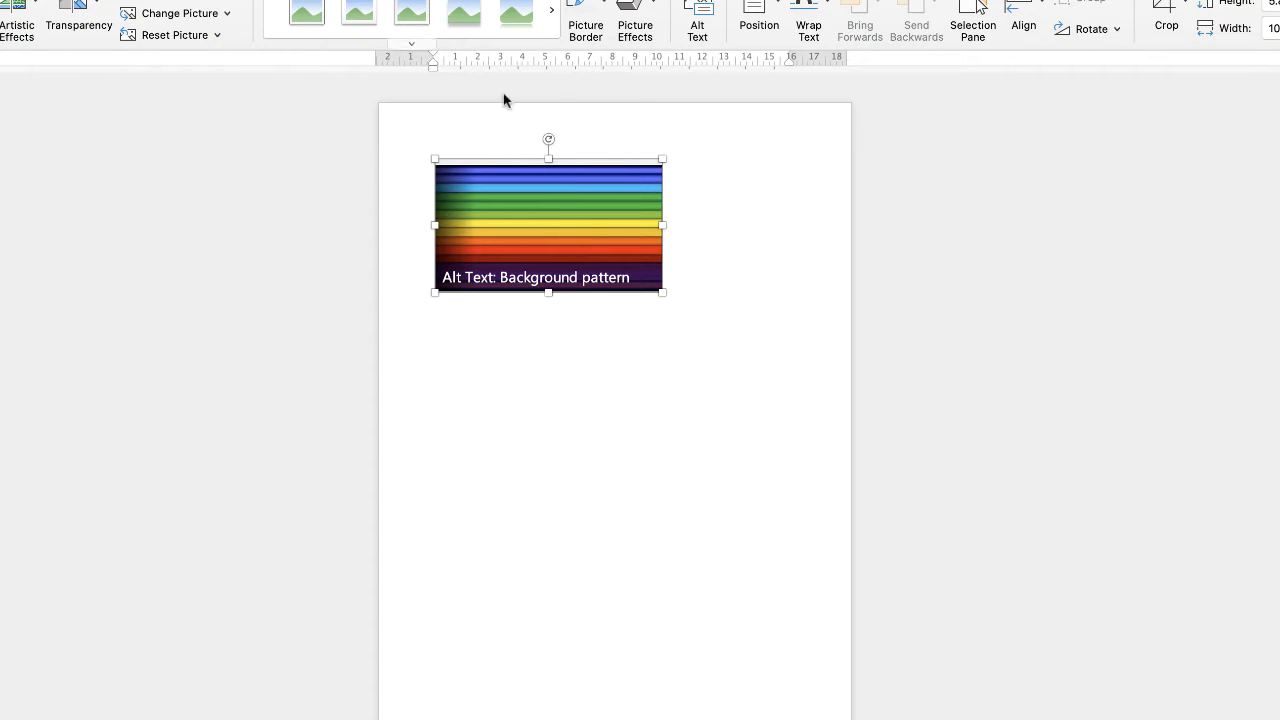
Step: Set the swatch picture's text wrapping to In Front of Text and move it to the page's bottom-right corner
{"action": "right_click", "coordinate": [559, 221]}
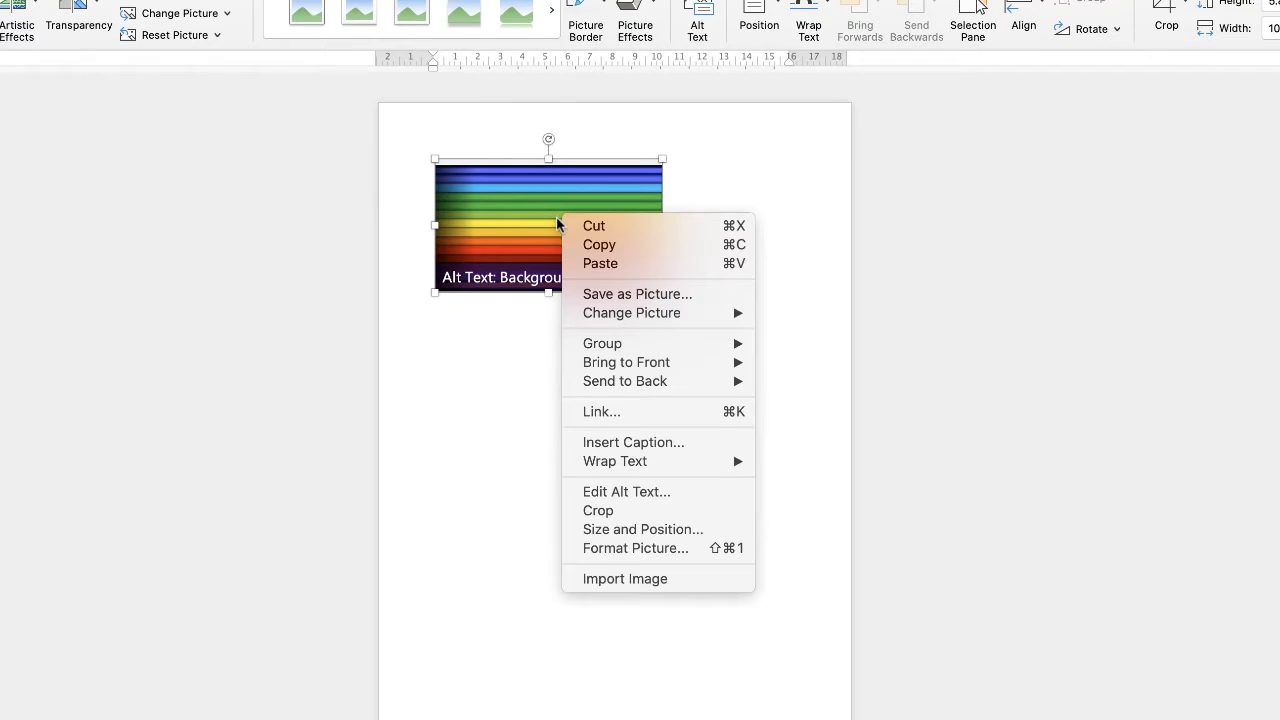
{"action": "mouse_move", "coordinate": [594, 464]}
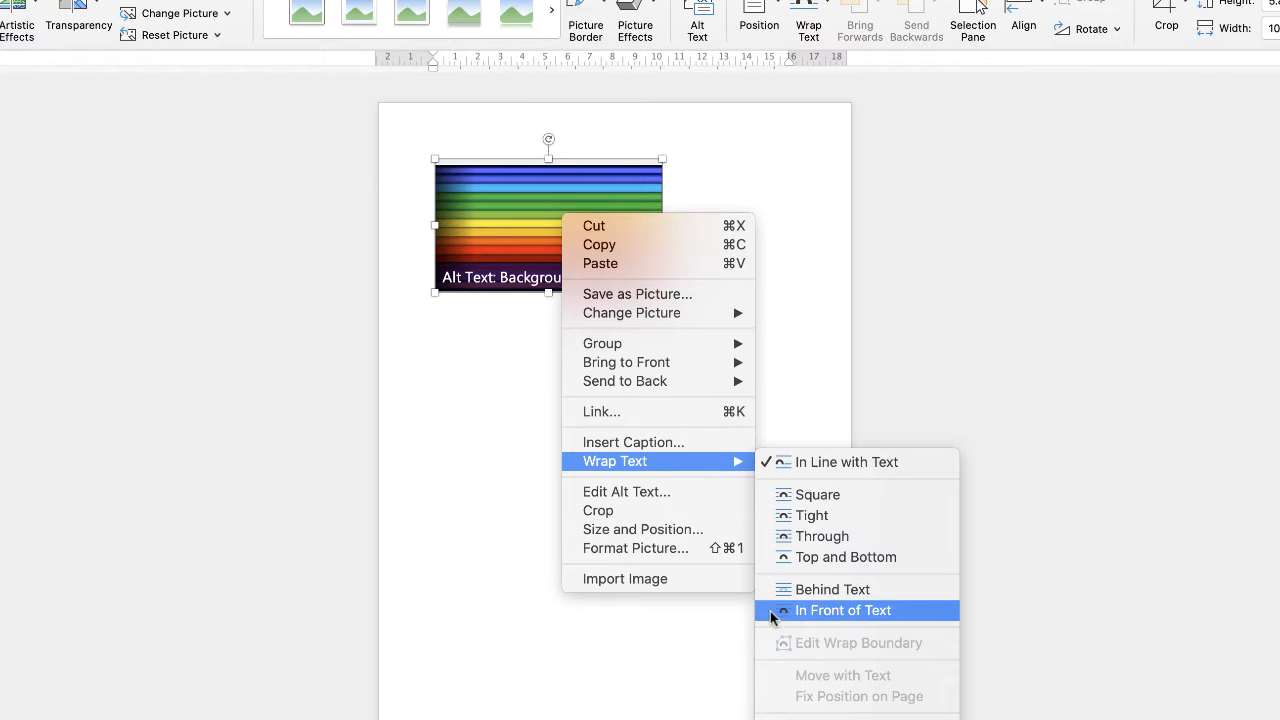
{"action": "left_click", "coordinate": [837, 610]}
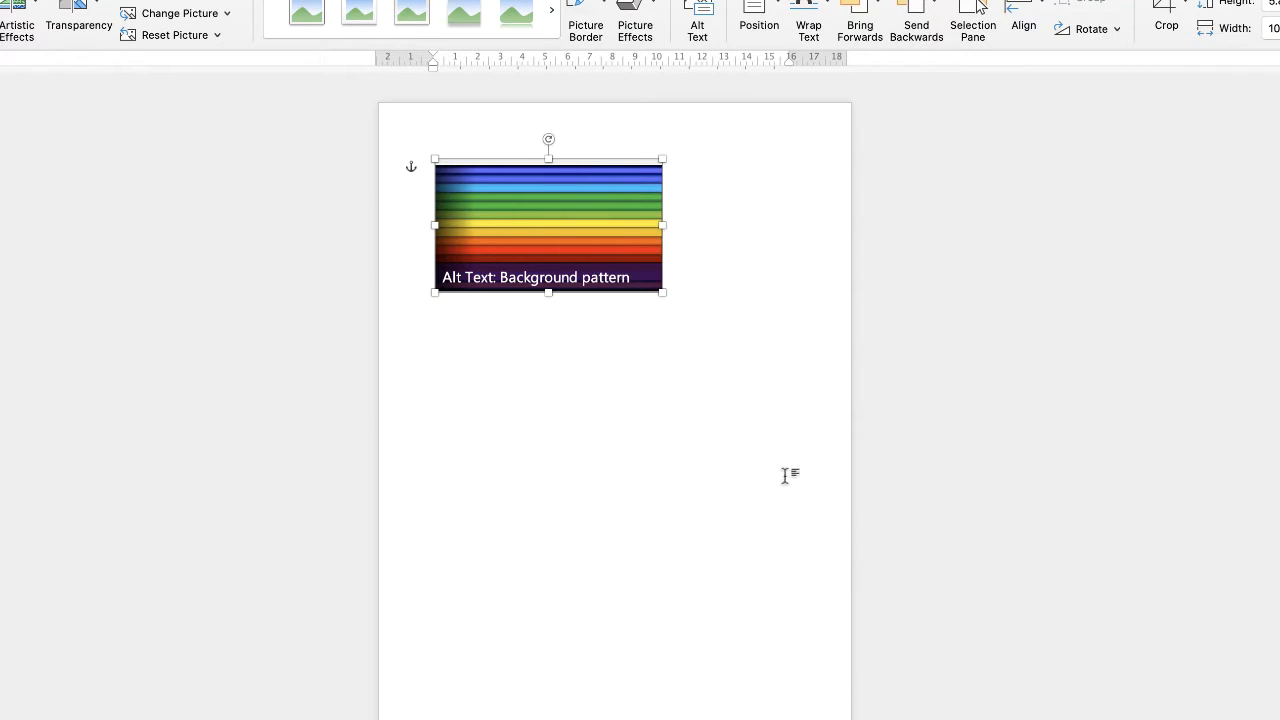
{"action": "left_click_drag", "start_coordinate": [560, 209], "coordinate": [732, 672]}
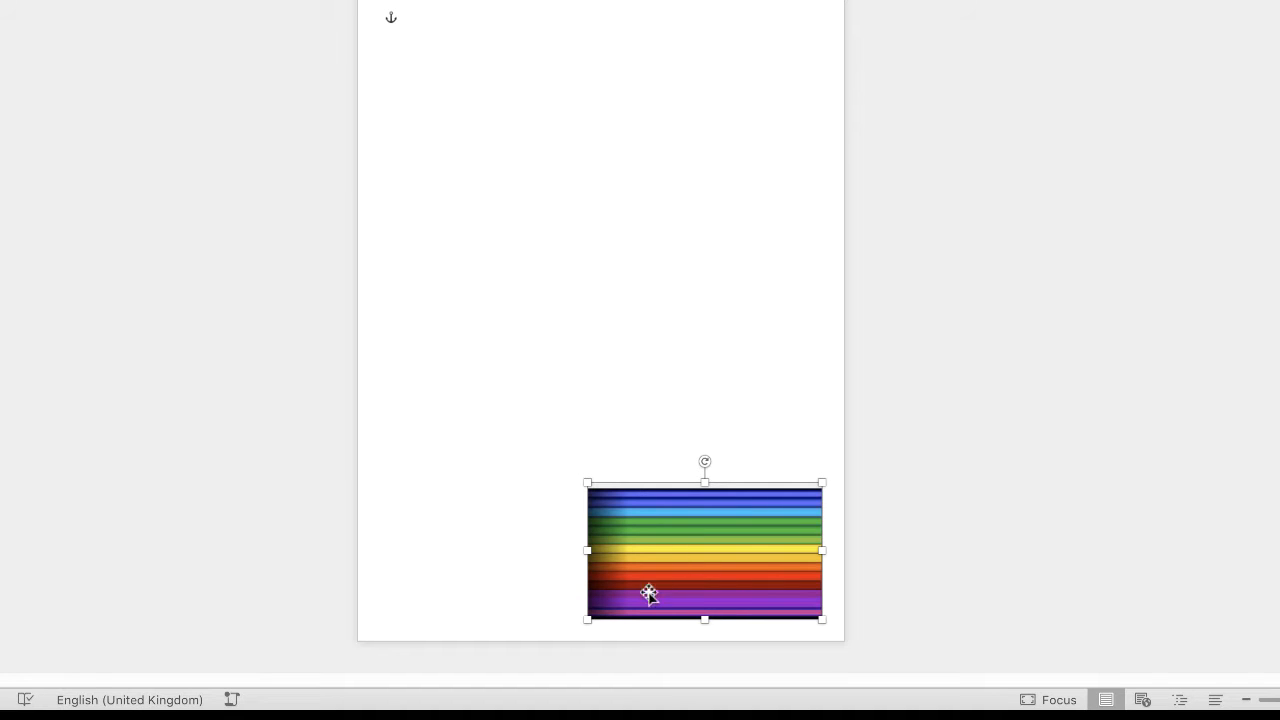
{"action": "left_click_drag", "start_coordinate": [730, 568], "coordinate": [746, 582]}
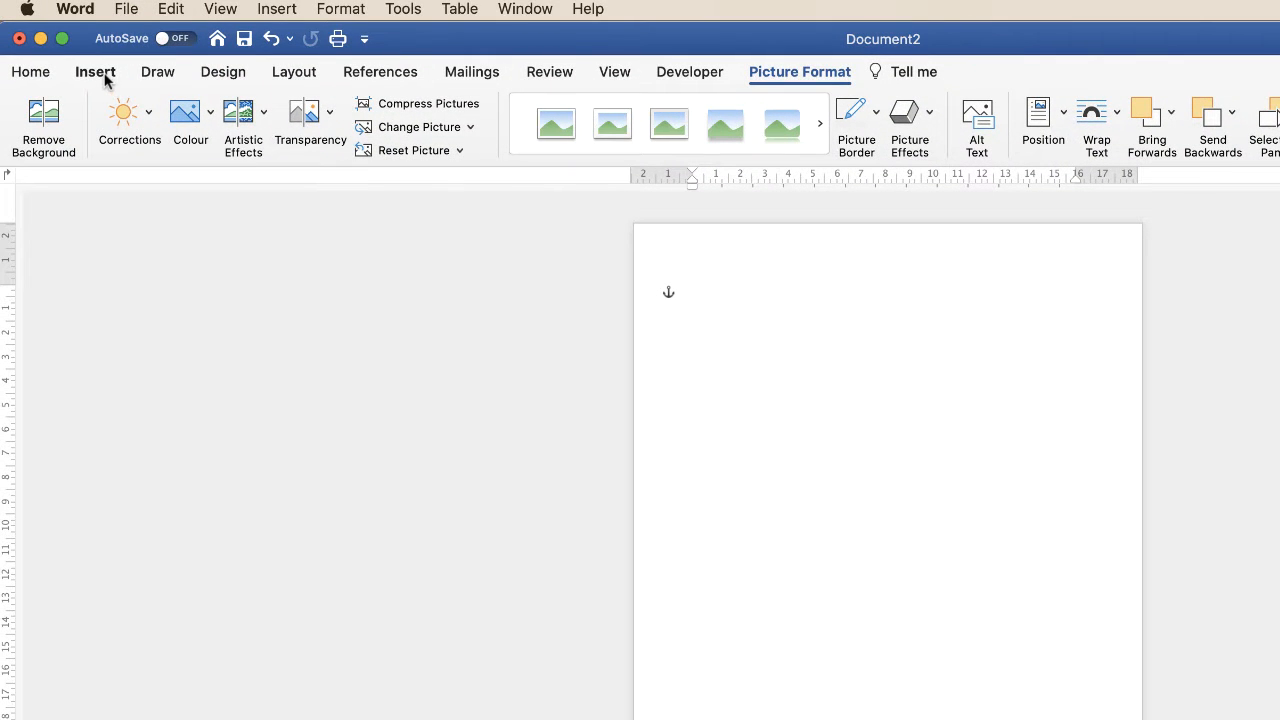
Step: Draw a closed, boomerang-like freeform shape with the Curve tool in the upper-left part of the page
{"action": "left_click", "coordinate": [100, 75]}
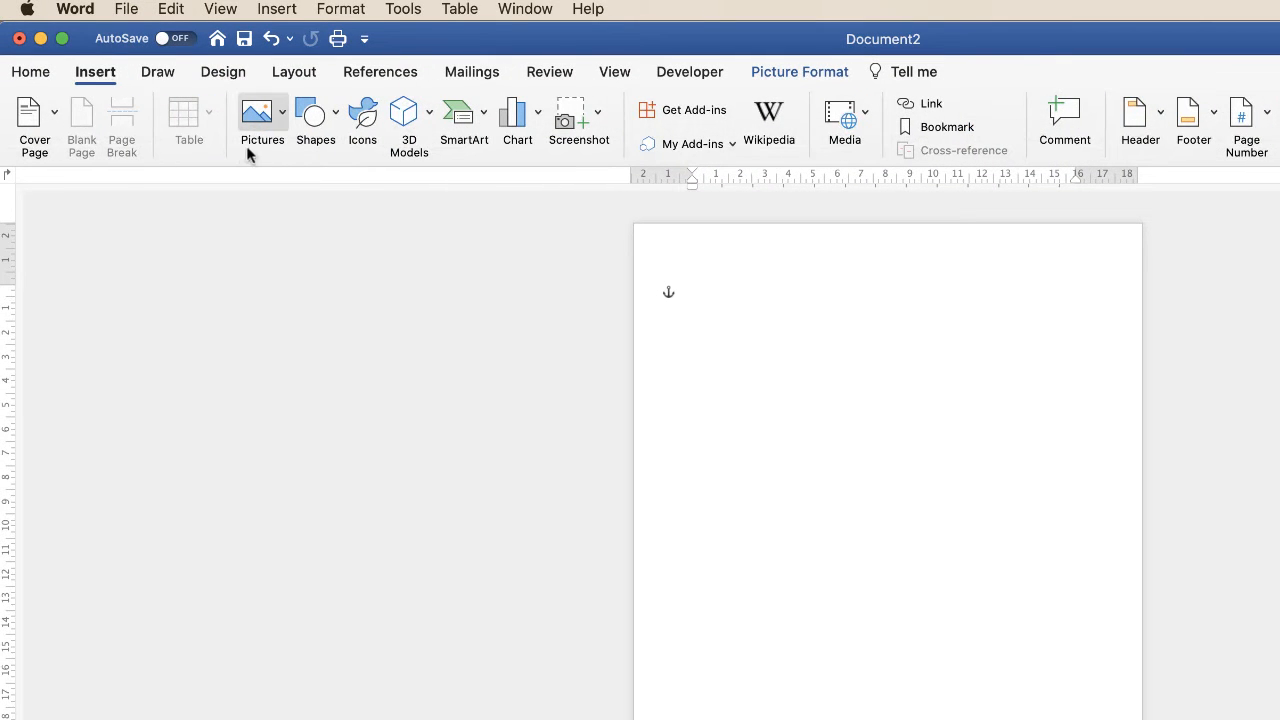
{"action": "left_click", "coordinate": [338, 117]}
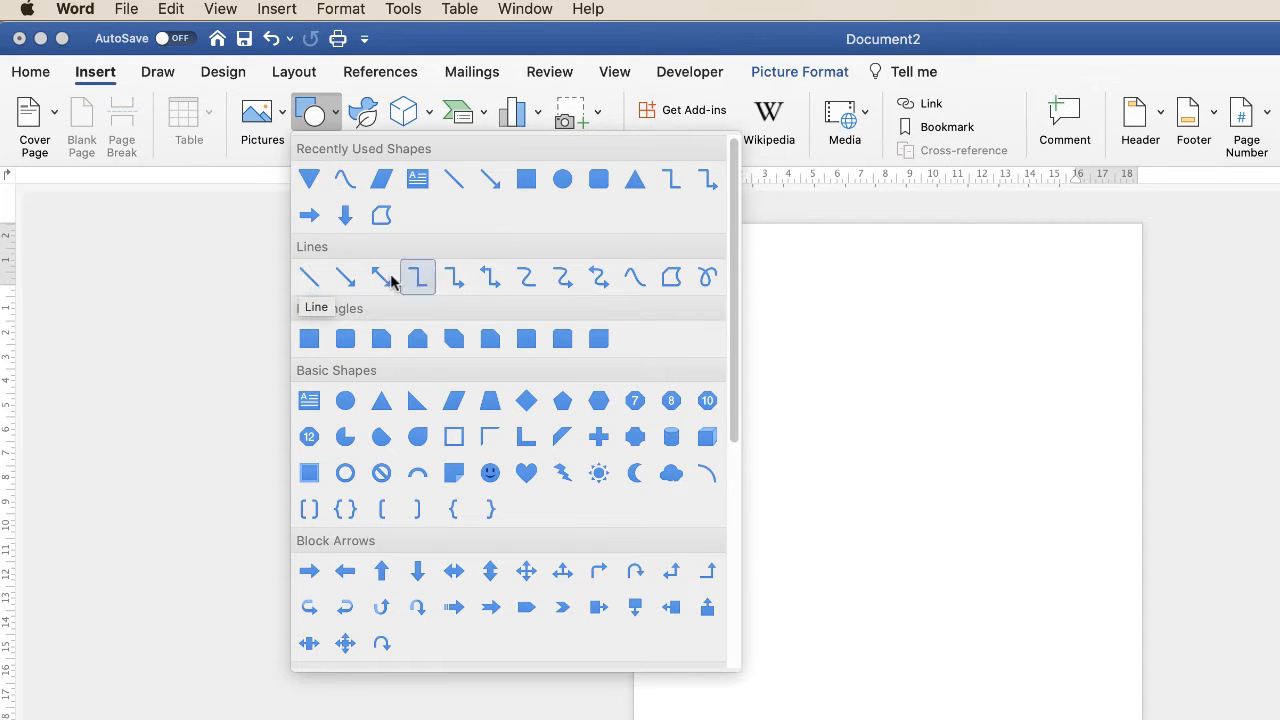
{"action": "left_click", "coordinate": [634, 280]}
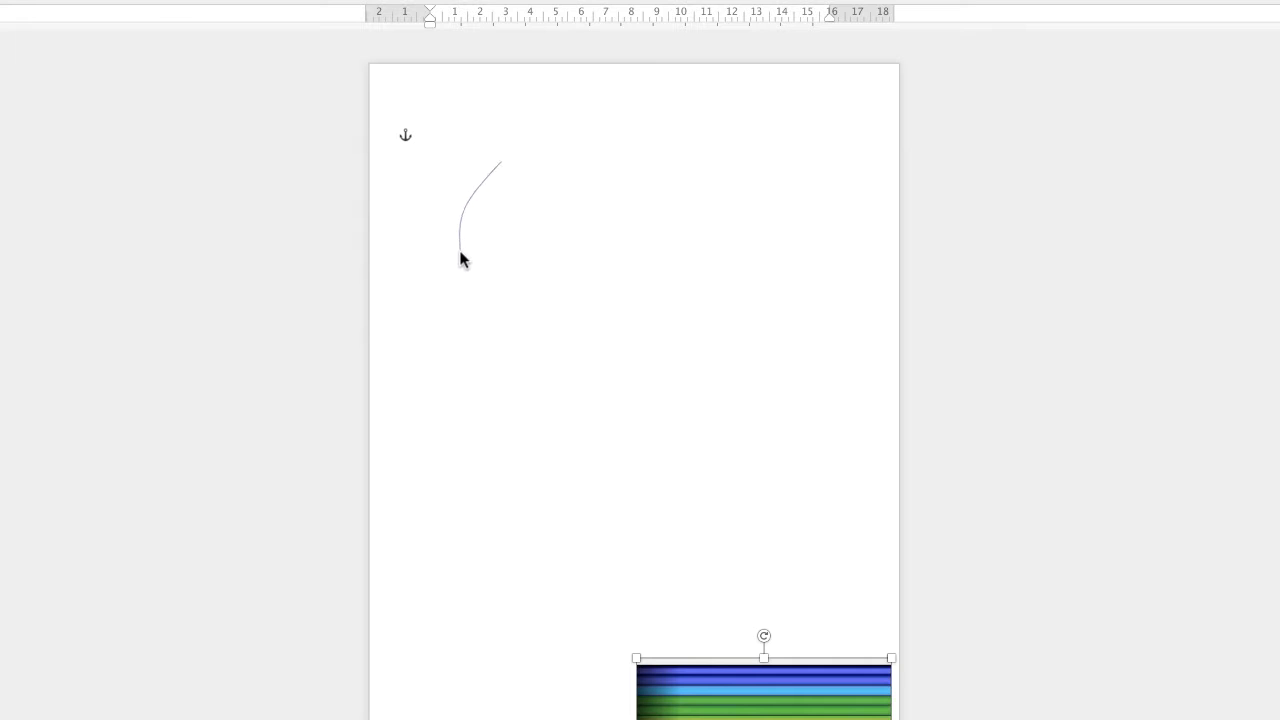
{"action": "left_click", "coordinate": [463, 287]}
{"action": "left_click", "coordinate": [609, 352]}
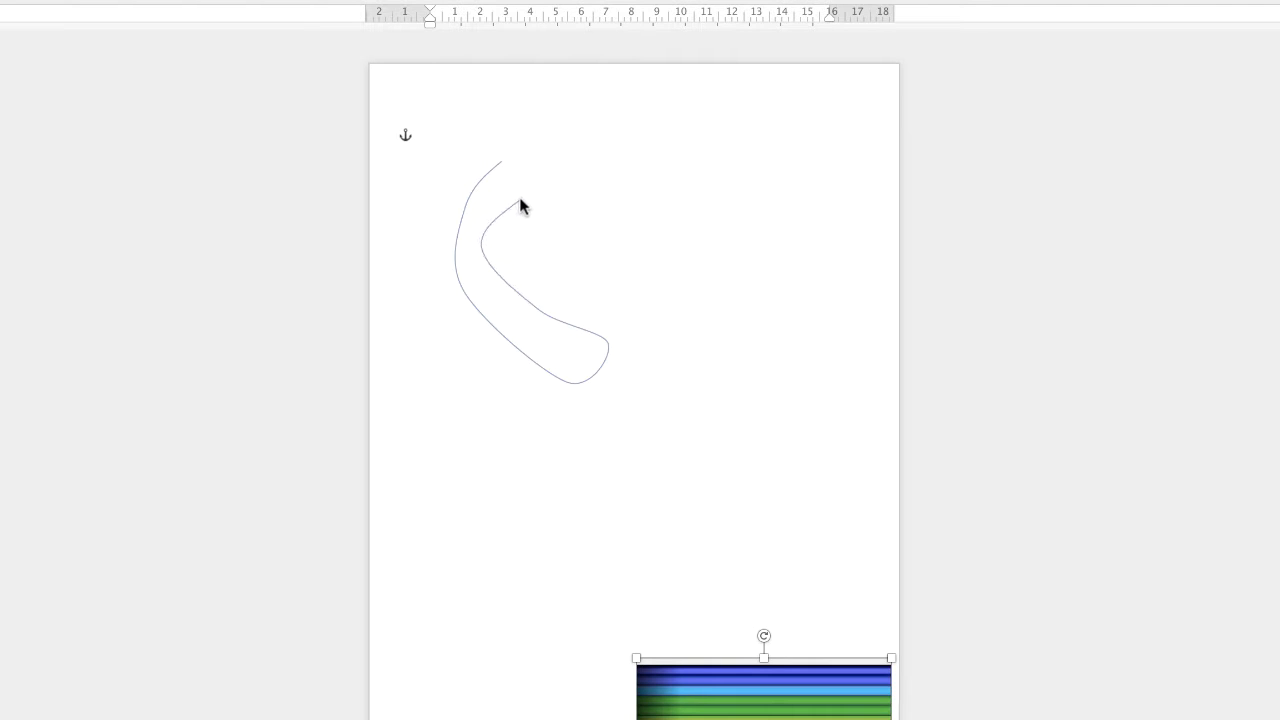
{"action": "left_click", "coordinate": [595, 135]}
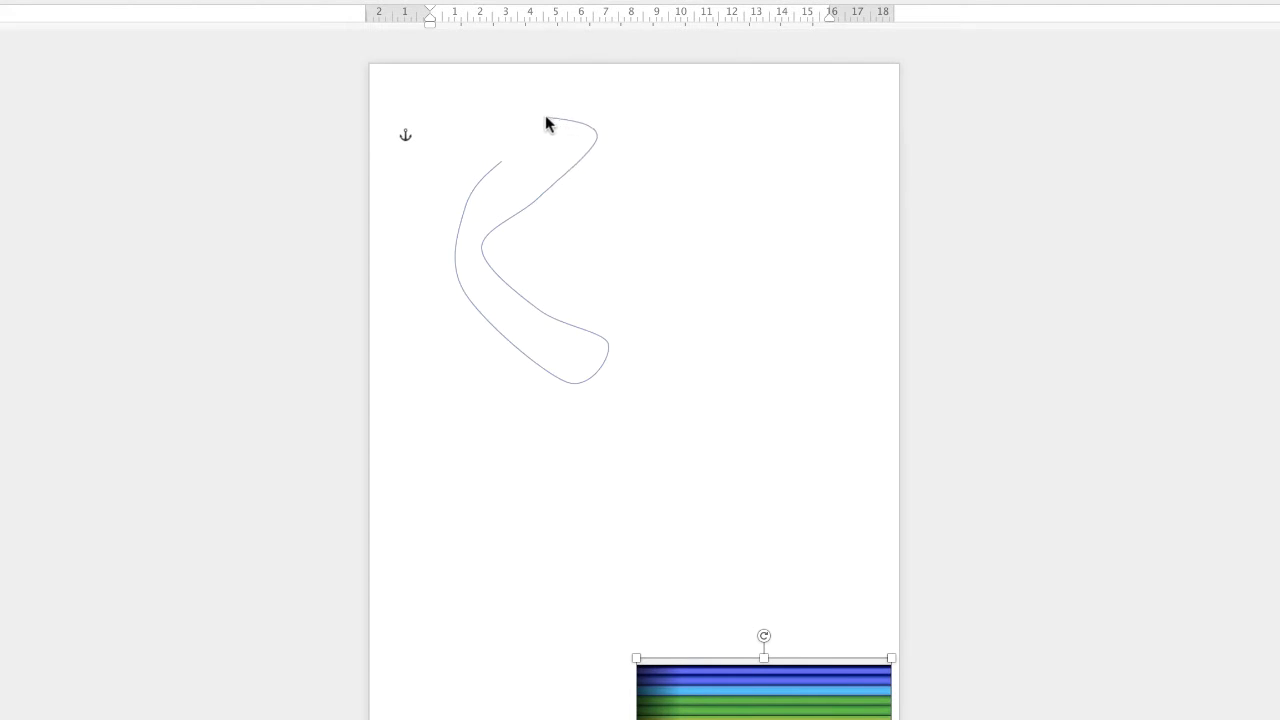
{"action": "left_click", "coordinate": [499, 158]}
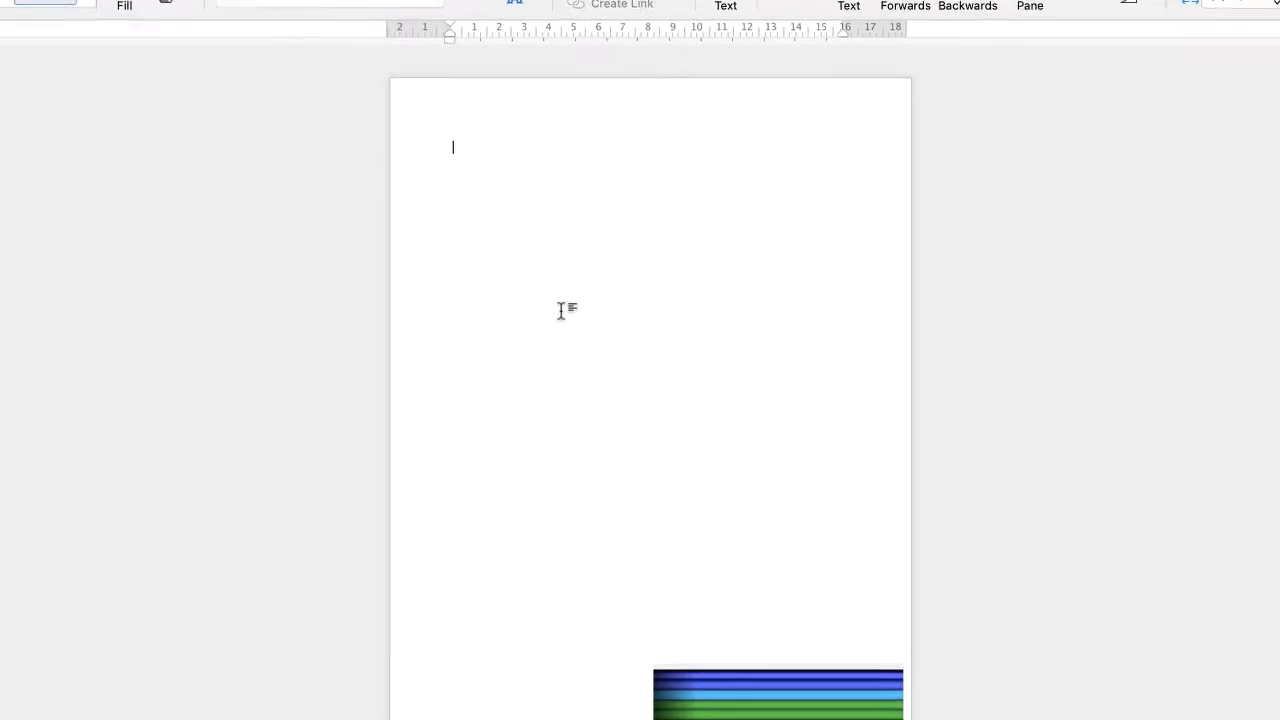
Step: Draw a closed C-shaped freeform with the Curve tool in the upper half of the page, about 11.3 cm high and 9.5 cm wide
{"action": "left_click", "coordinate": [84, 67]}
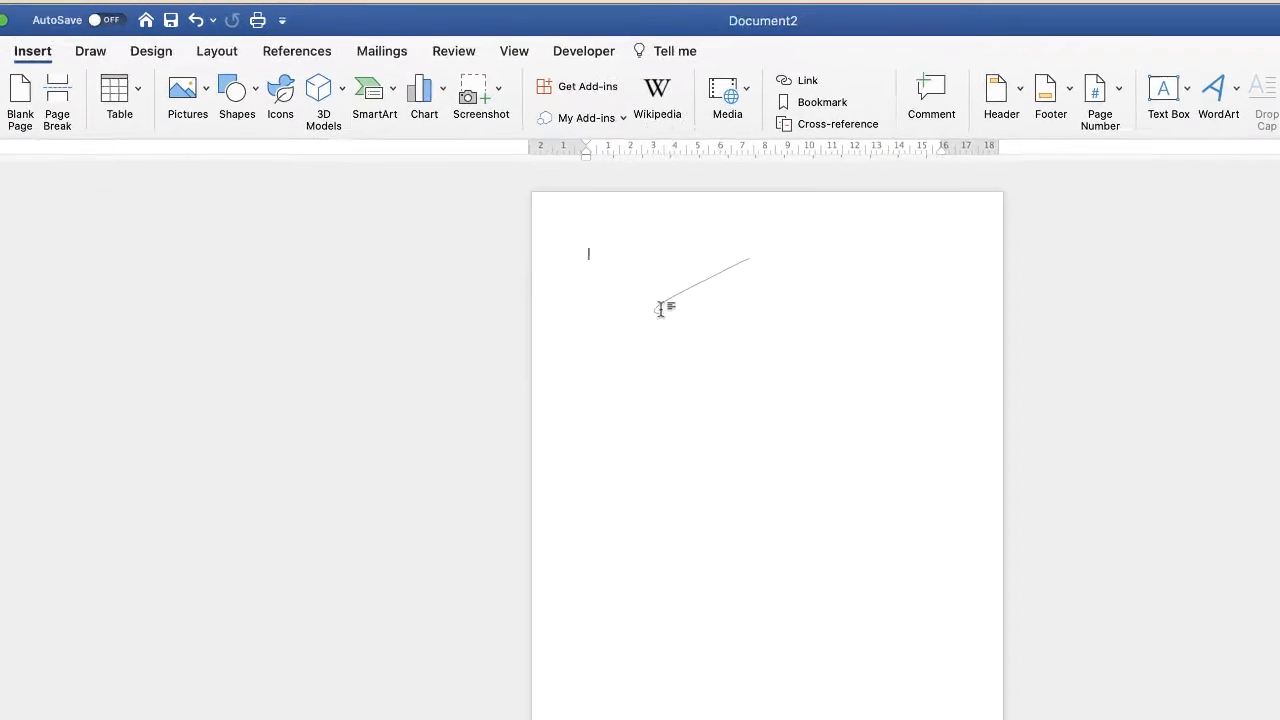
{"action": "left_click", "coordinate": [683, 306]}
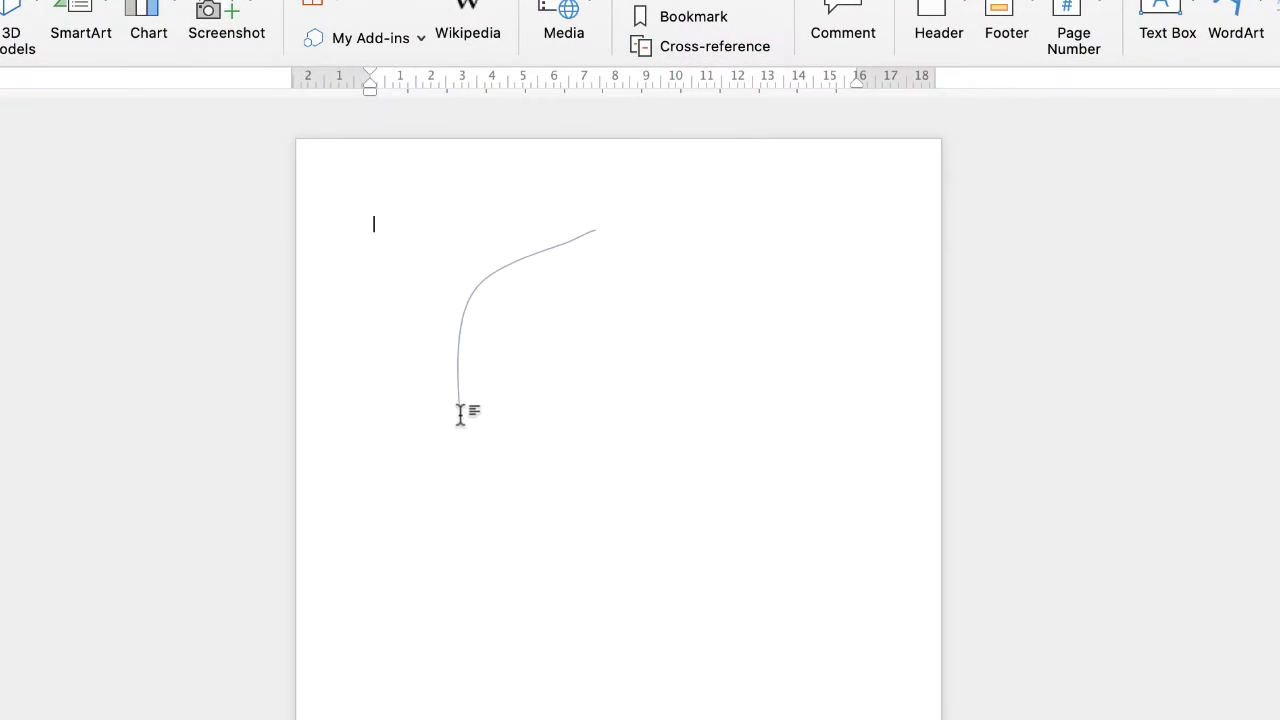
{"action": "left_click", "coordinate": [490, 414]}
{"action": "left_click", "coordinate": [536, 541]}
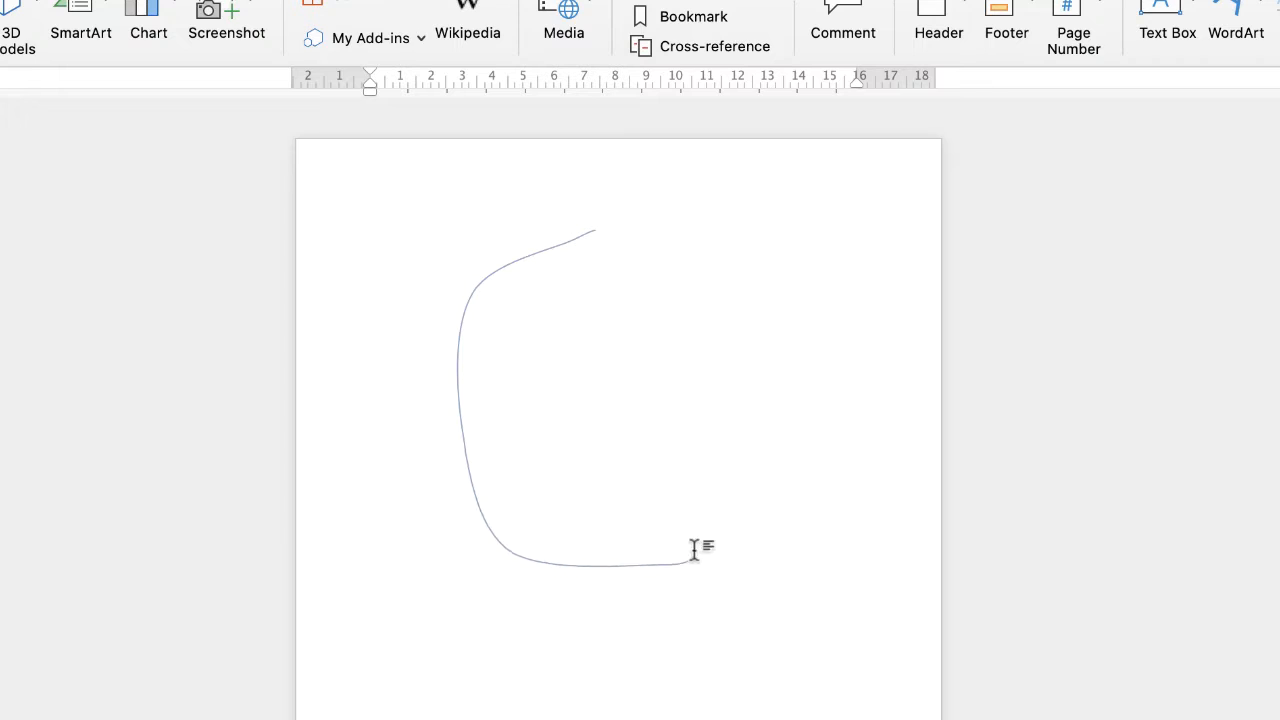
{"action": "left_click", "coordinate": [751, 486]}
{"action": "left_click", "coordinate": [718, 432]}
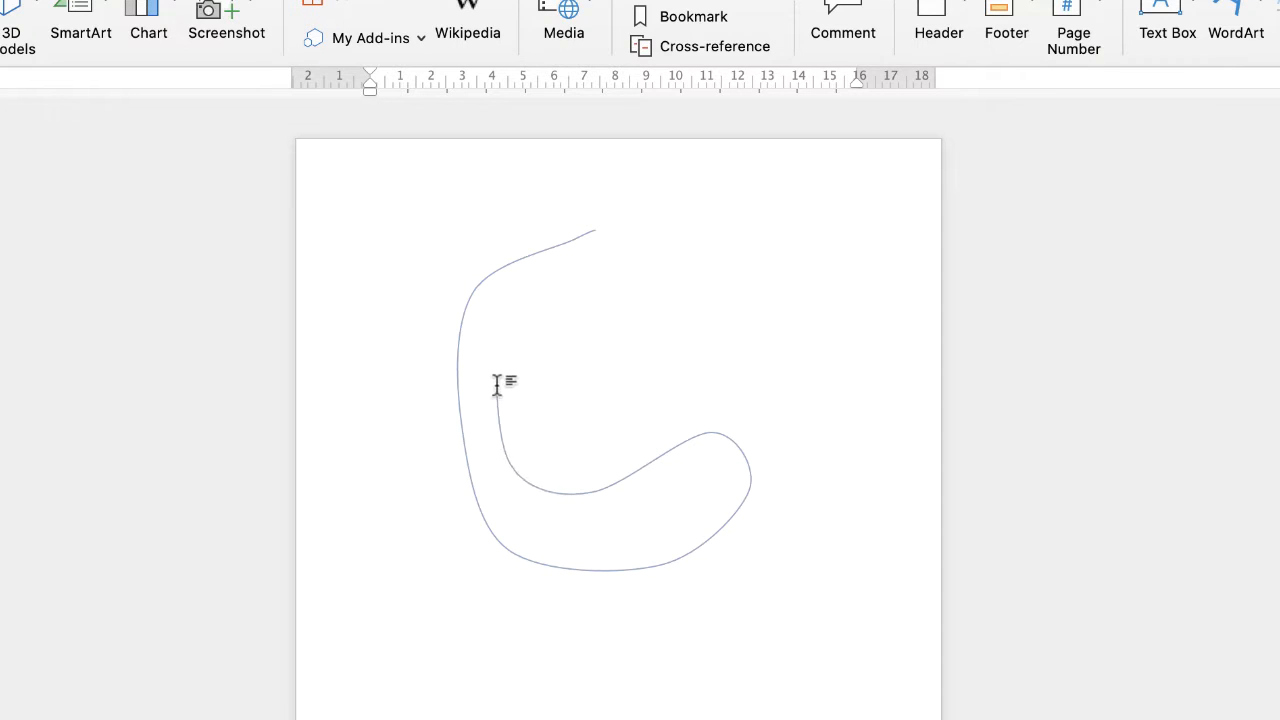
{"action": "left_click", "coordinate": [501, 349]}
{"action": "left_click", "coordinate": [569, 309]}
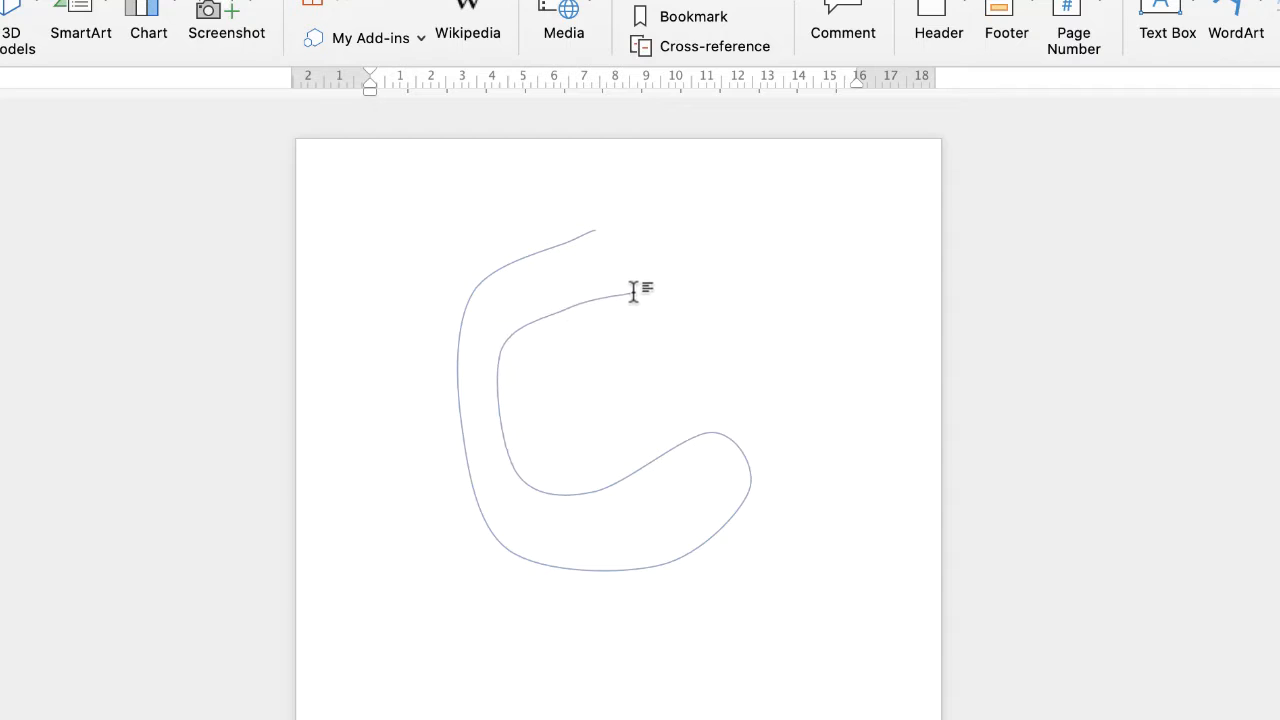
{"action": "left_click", "coordinate": [651, 286]}
{"action": "left_click_drag", "start_coordinate": [592, 231], "coordinate": [599, 229]}
{"action": "left_click_drag", "start_coordinate": [604, 230], "coordinate": [603, 229]}
{"action": "left_click_drag", "start_coordinate": [612, 229], "coordinate": [606, 227]}
{"action": "left_click_drag", "start_coordinate": [603, 230], "coordinate": [599, 230]}
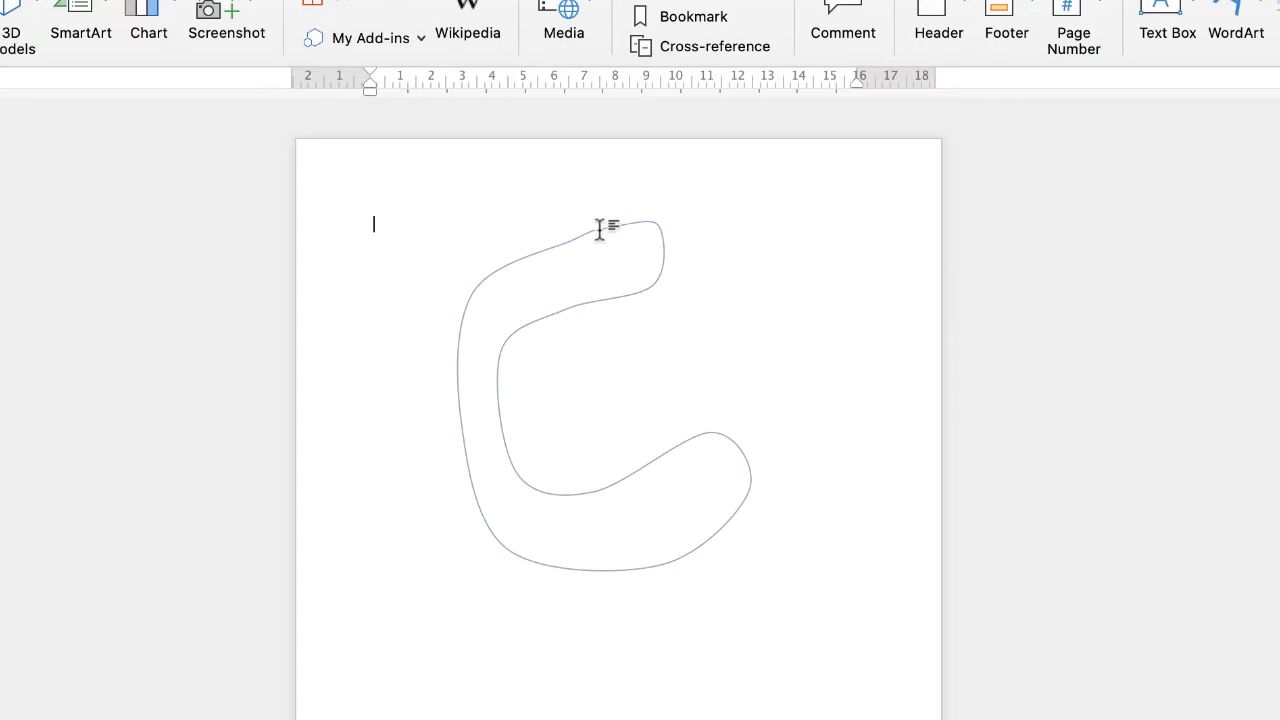
{"action": "left_click_drag", "start_coordinate": [603, 225], "coordinate": [600, 230]}
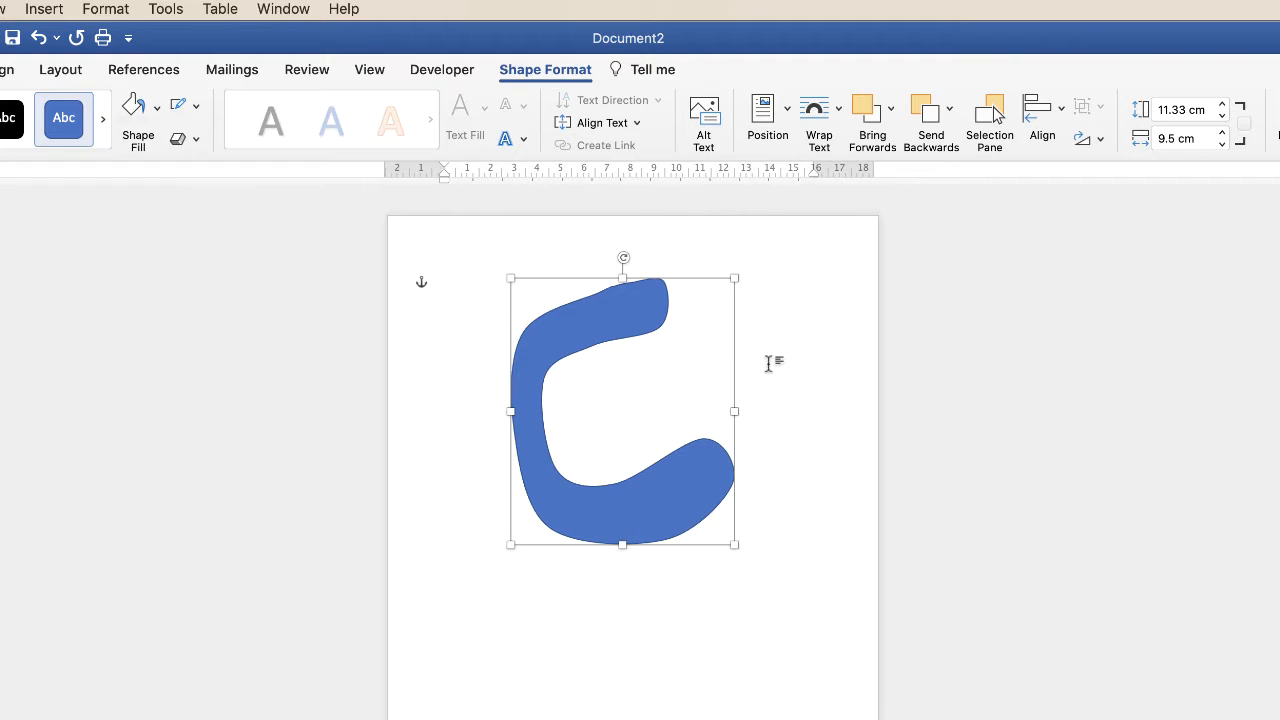
{"action": "left_click", "coordinate": [789, 426]}
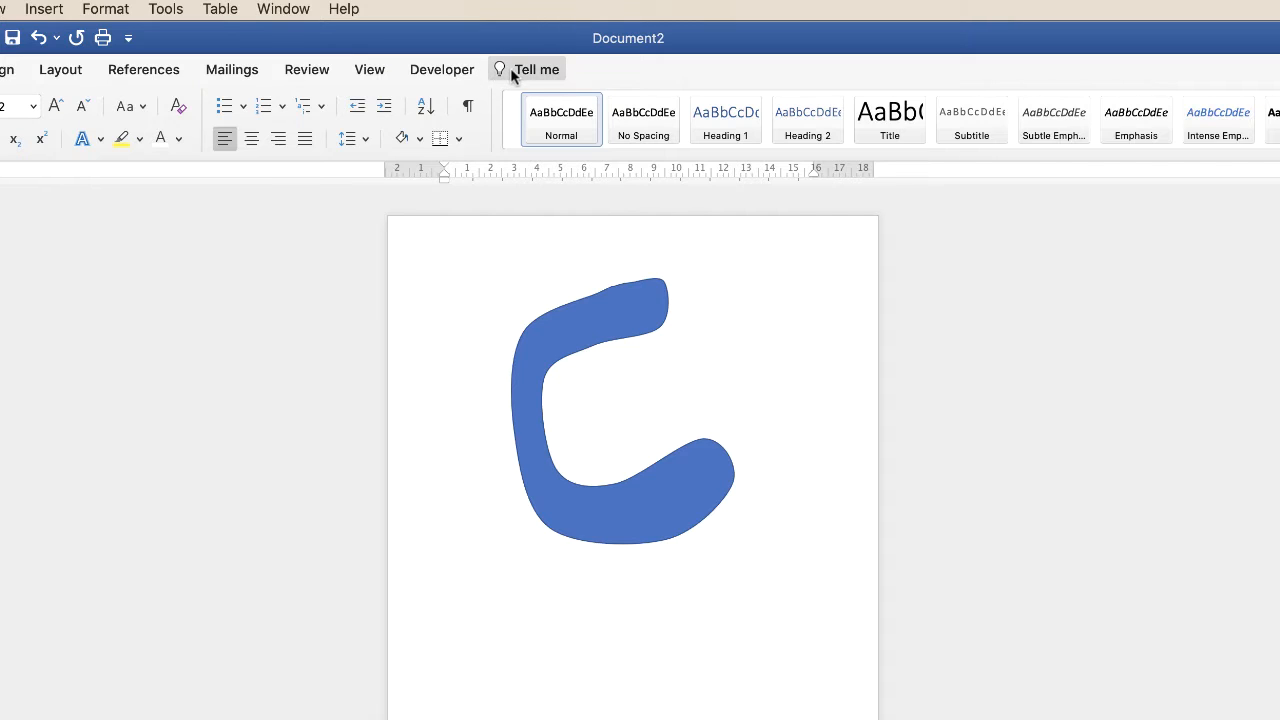
Step: Remove the outline from the blue C-shaped freeform
{"action": "left_click", "coordinate": [609, 327]}
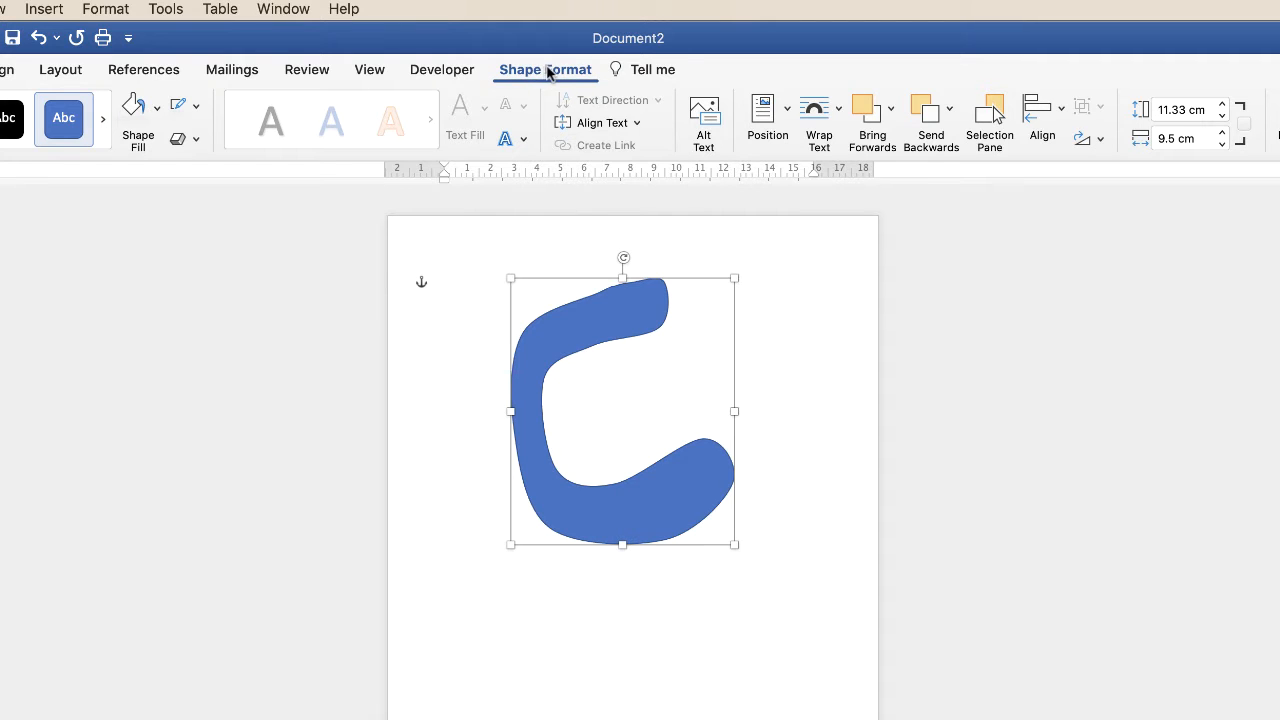
{"action": "left_click", "coordinate": [197, 108]}
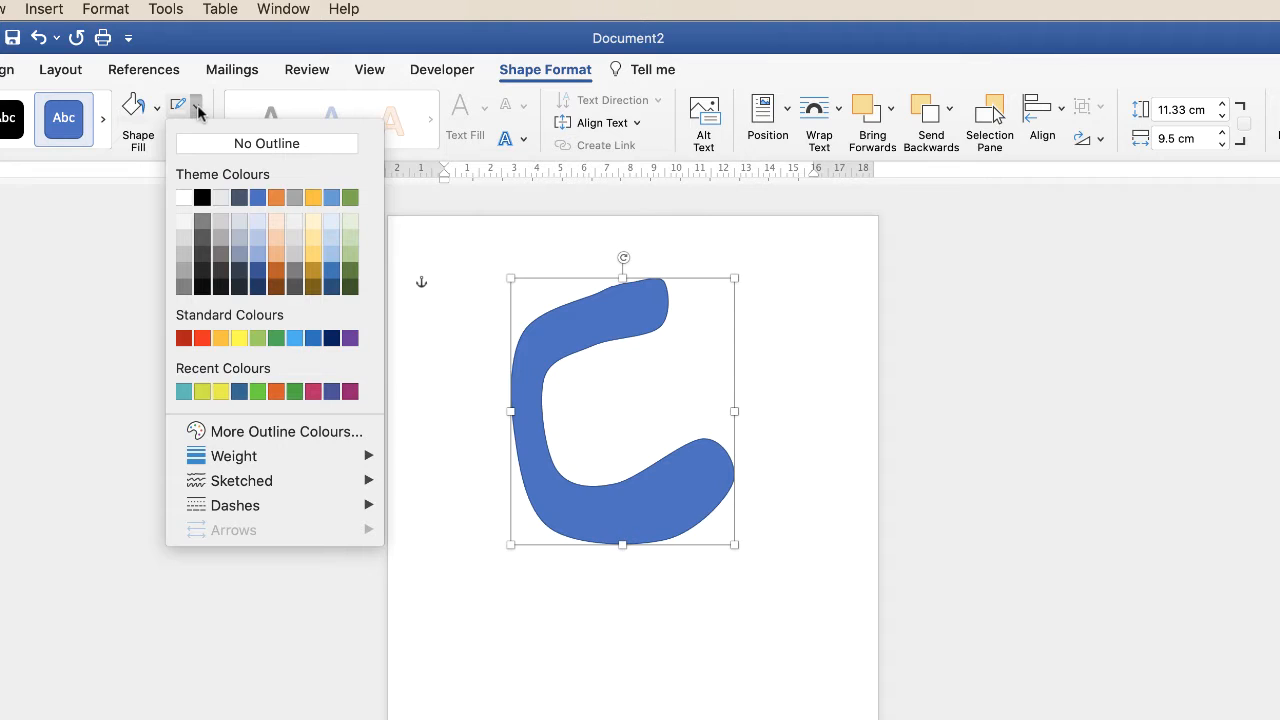
{"action": "left_click", "coordinate": [230, 145]}
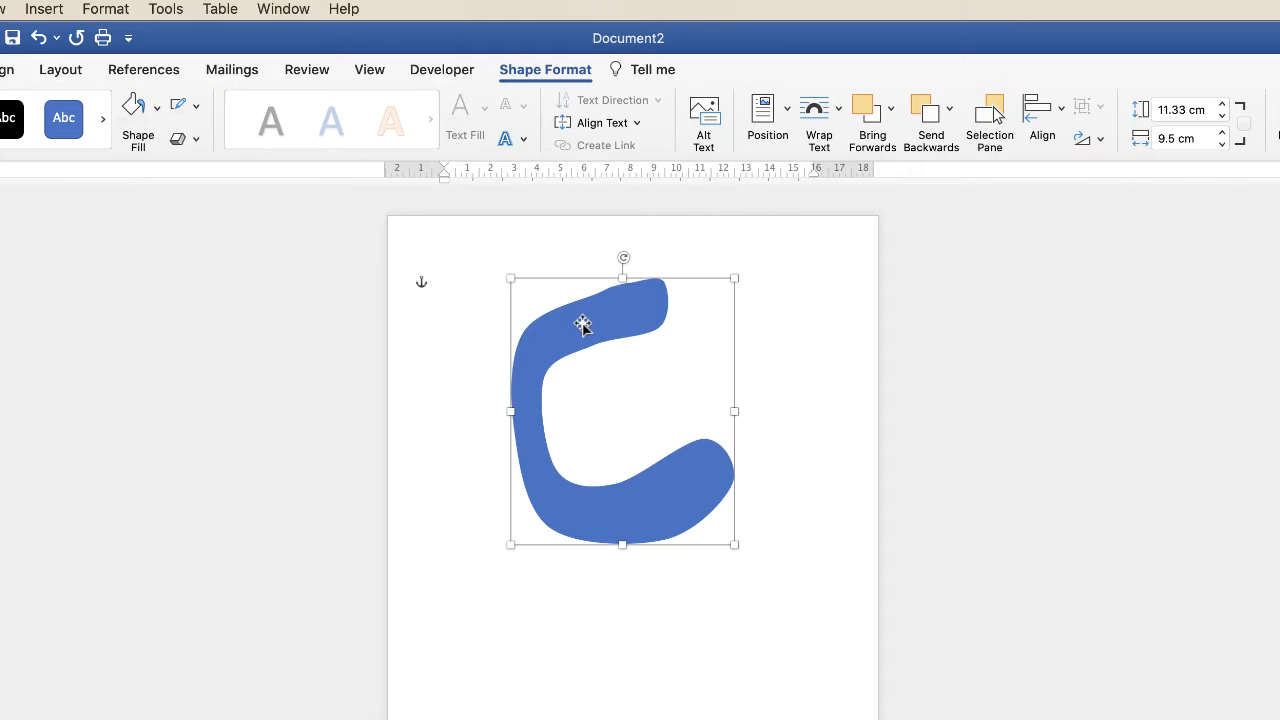
Step: Fill the C-shape with a solid orange sampled with the eyedropper from the orange stripe of the swatch picture
{"action": "double_click", "coordinate": [665, 496]}
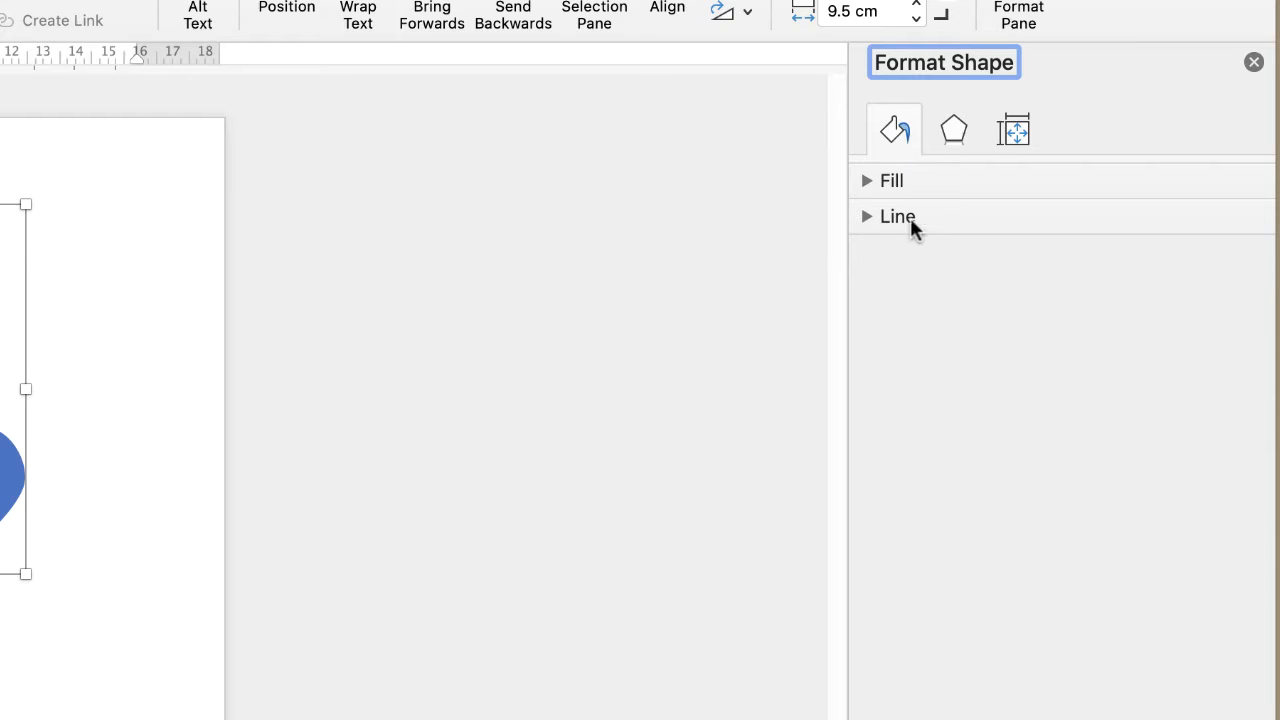
{"action": "left_click", "coordinate": [867, 180]}
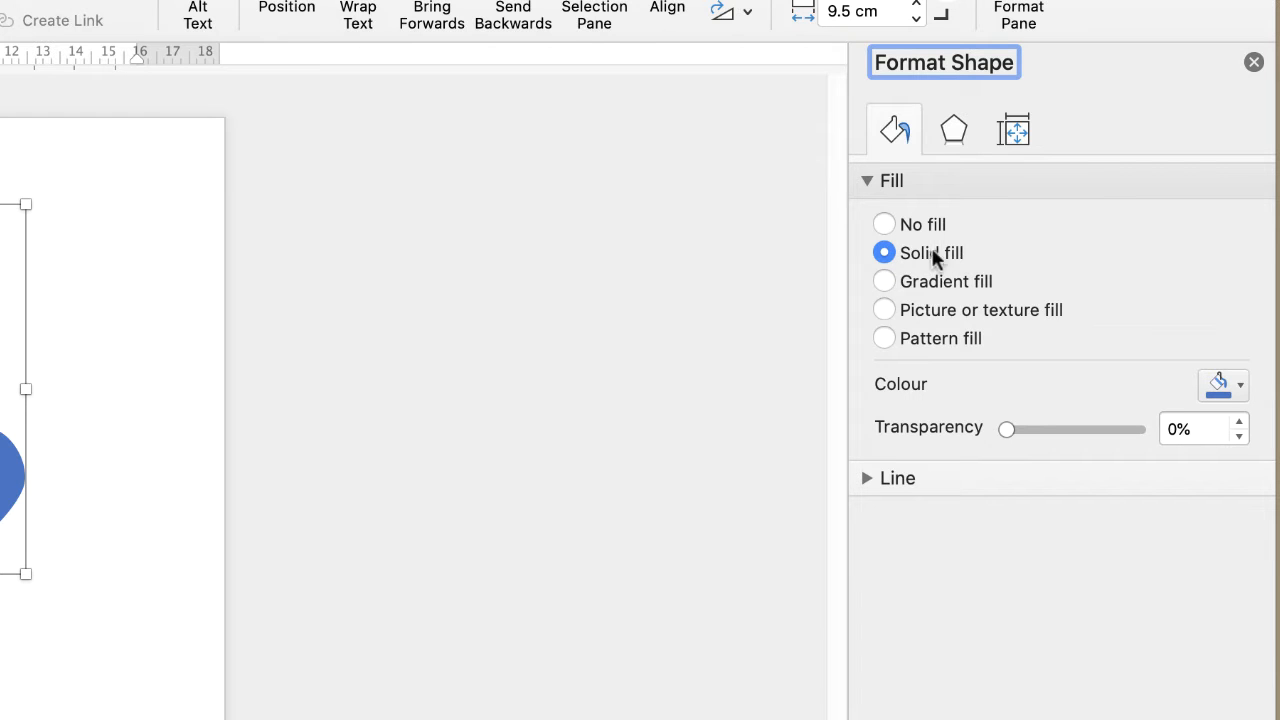
{"action": "left_click", "coordinate": [1218, 390]}
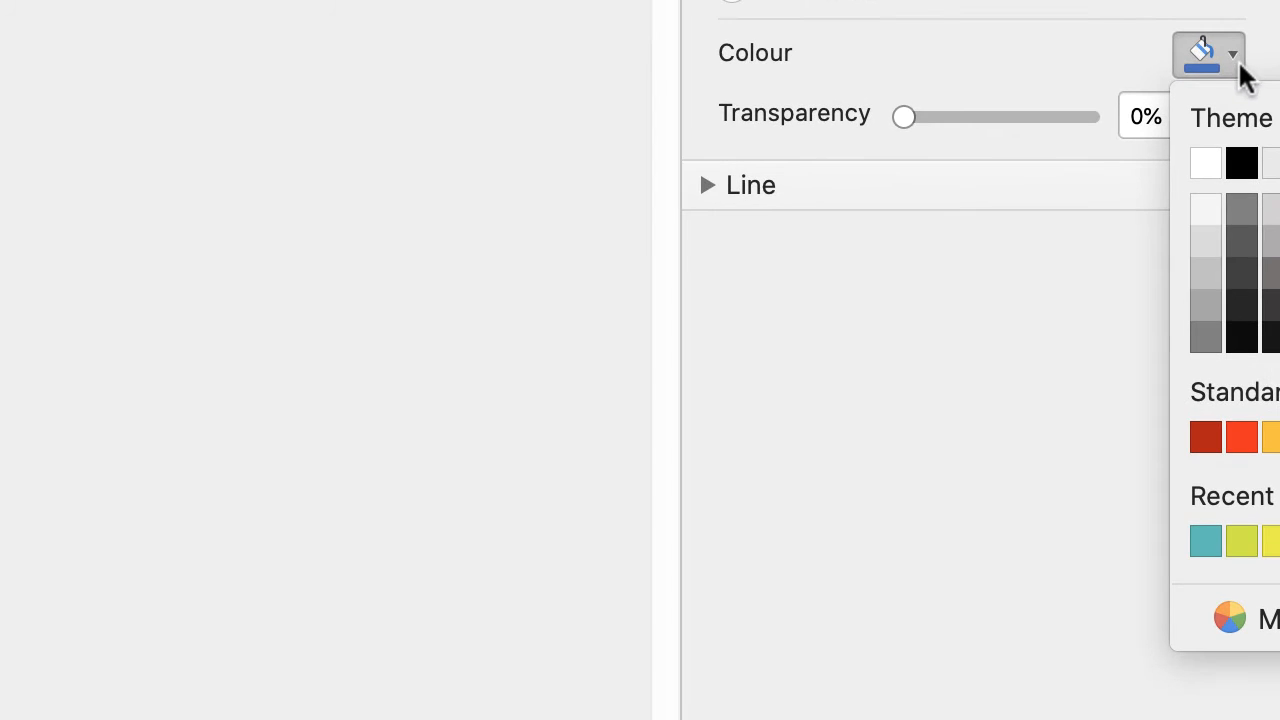
{"action": "left_click", "coordinate": [1222, 615]}
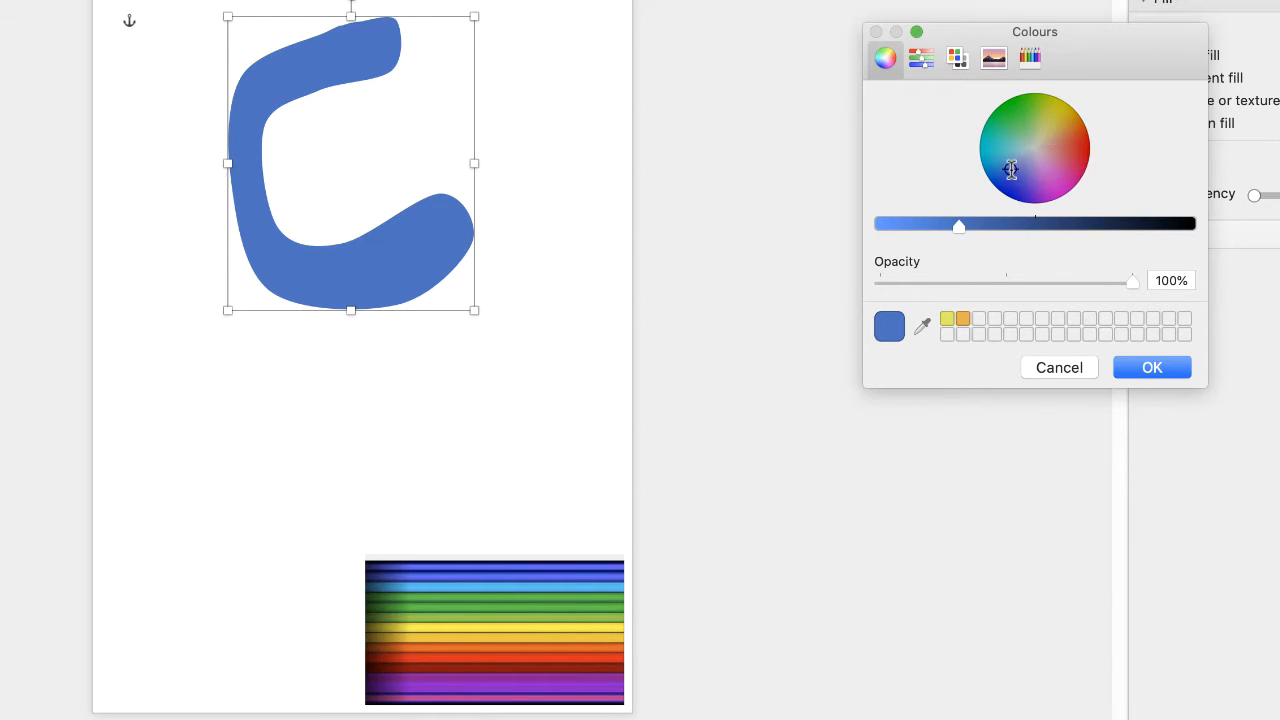
{"action": "mouse_move", "coordinate": [1011, 170]}
{"action": "left_mouse_down"}
{"action": "mouse_move", "coordinate": [1063, 129]}
{"action": "mouse_move", "coordinate": [1023, 117]}
{"action": "mouse_move", "coordinate": [1010, 175]}
{"action": "left_mouse_up"}
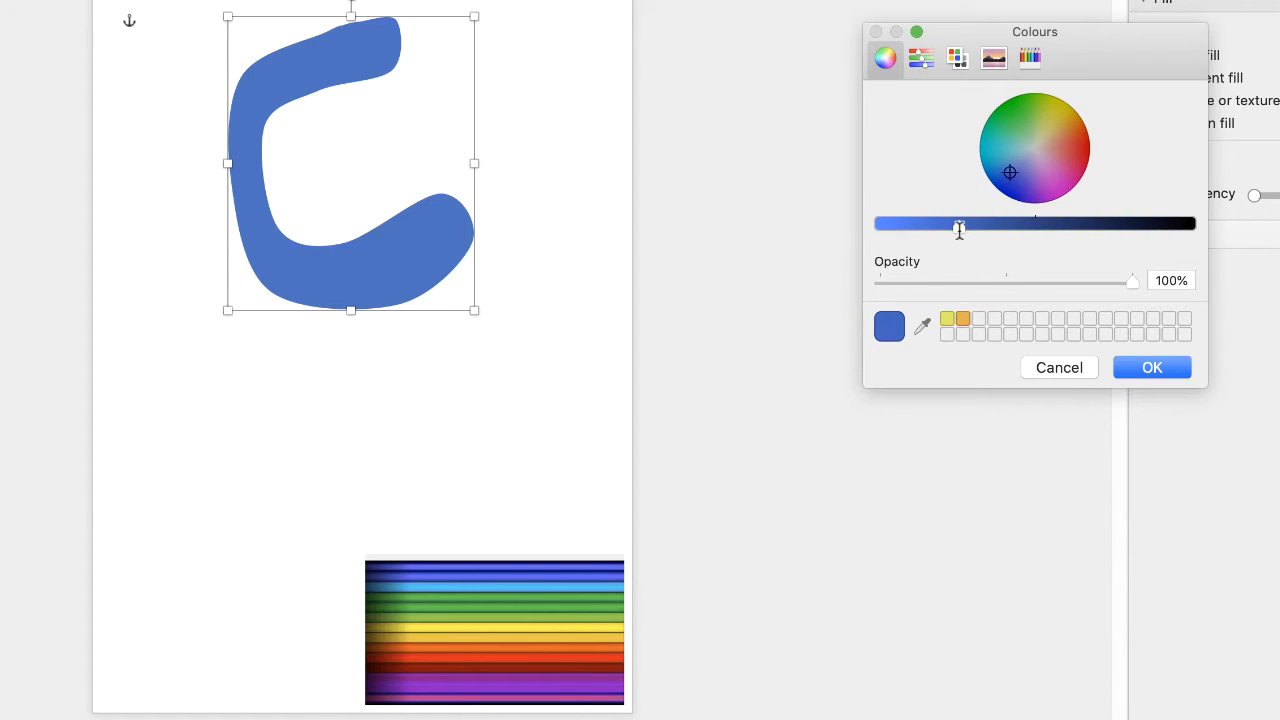
{"action": "left_click_drag", "start_coordinate": [960, 226], "coordinate": [887, 228]}
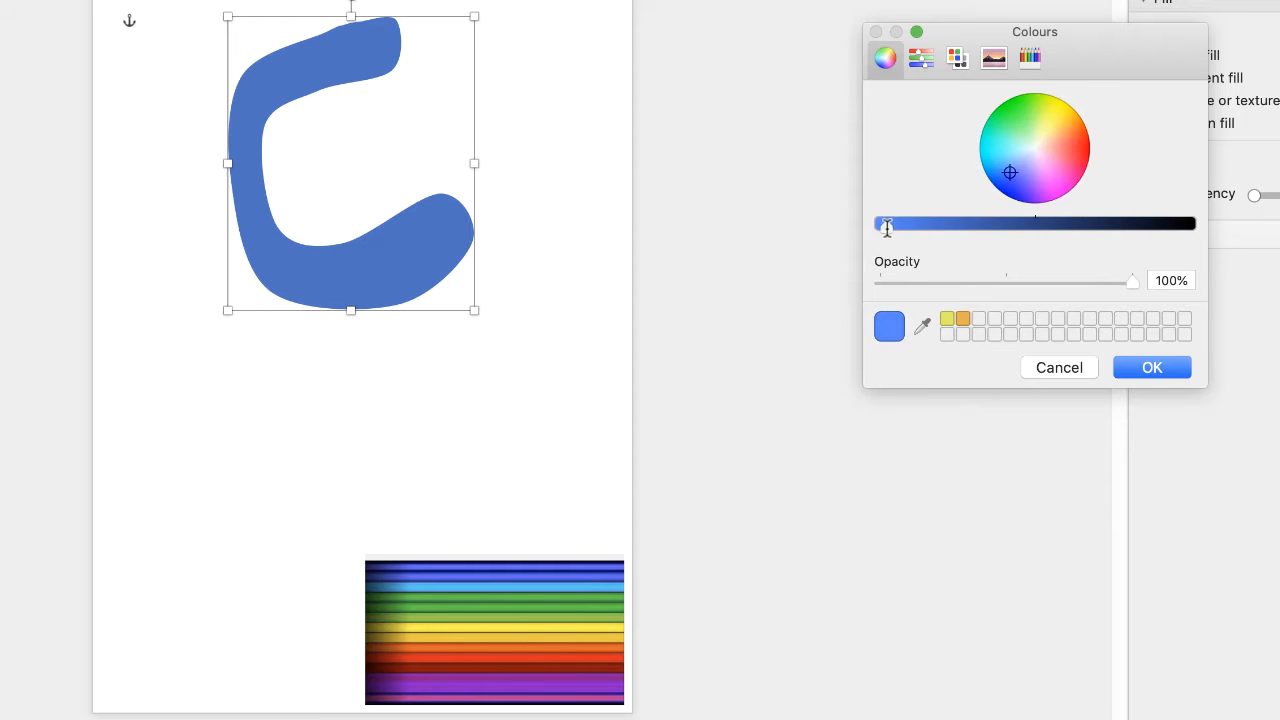
{"action": "left_click", "coordinate": [921, 324]}
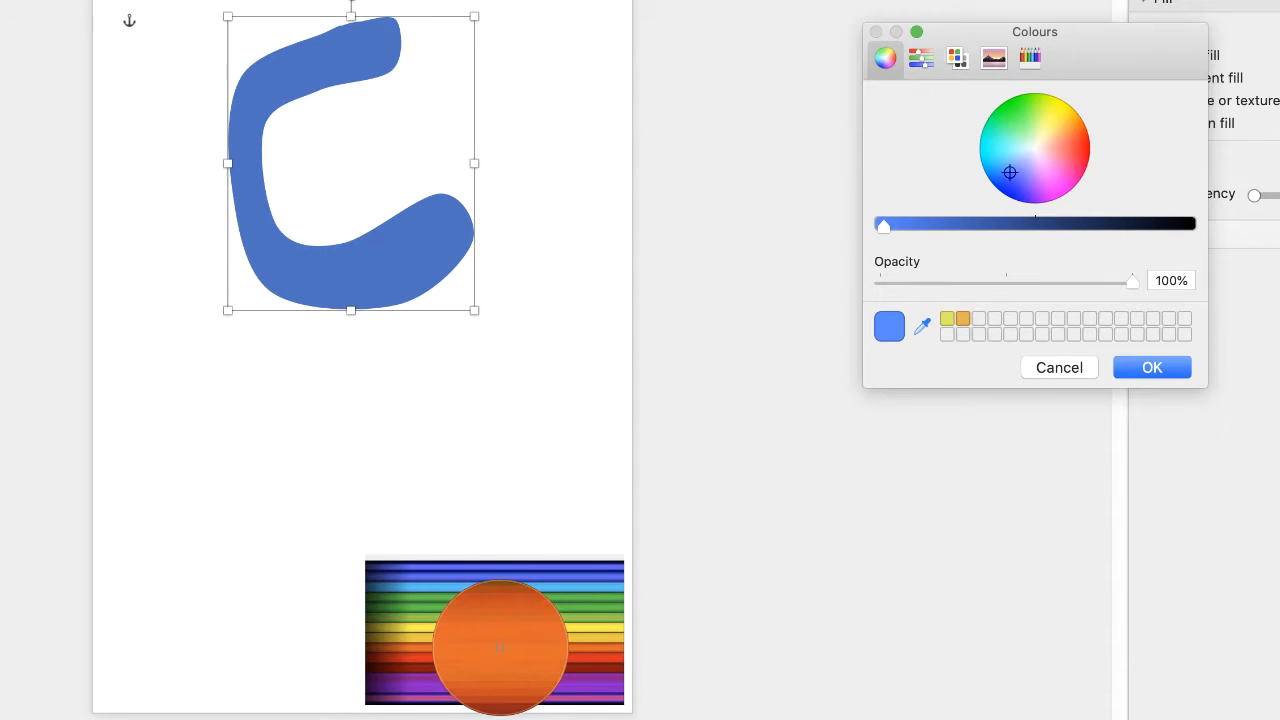
{"action": "left_click", "coordinate": [500, 650]}
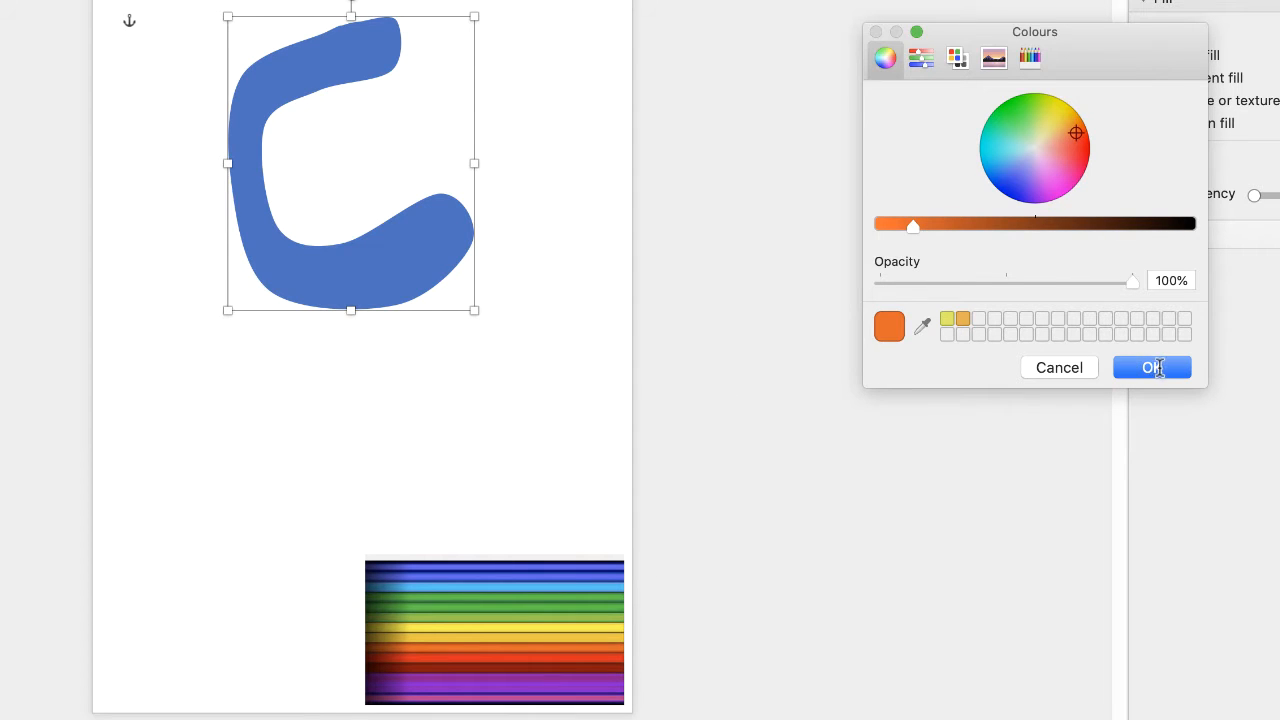
{"action": "left_click", "coordinate": [1151, 368]}
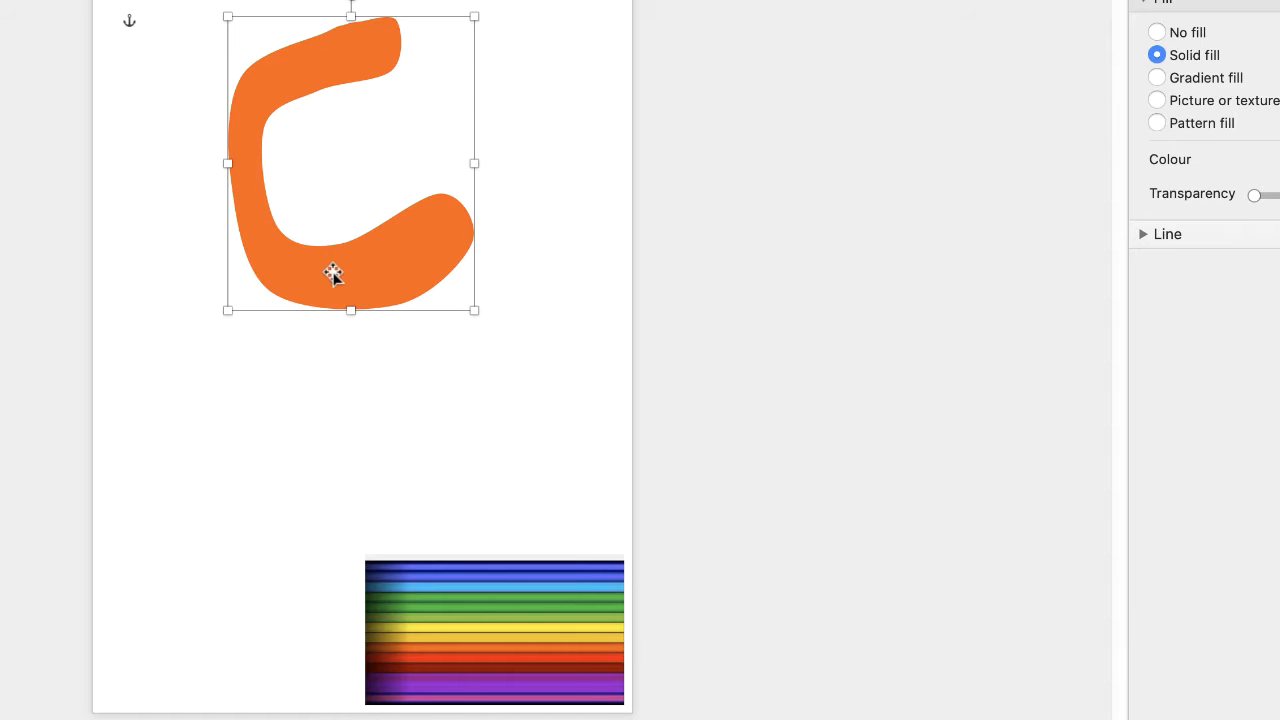
Step: Move the orange shape to the page's upper right and place a narrower, taller, nearly upside-down copy running off the upper-left edge
{"action": "left_click_drag", "start_coordinate": [333, 273], "coordinate": [478, 240]}
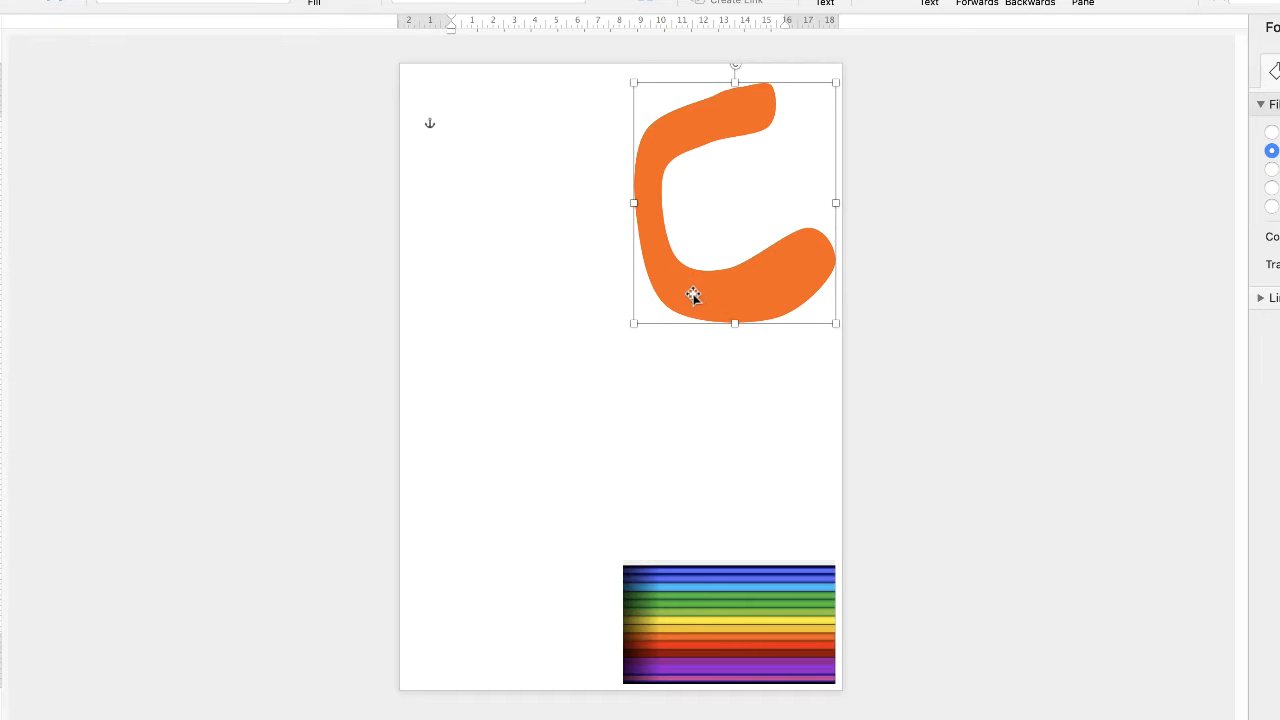
{"action": "key", "text": "super+v"}
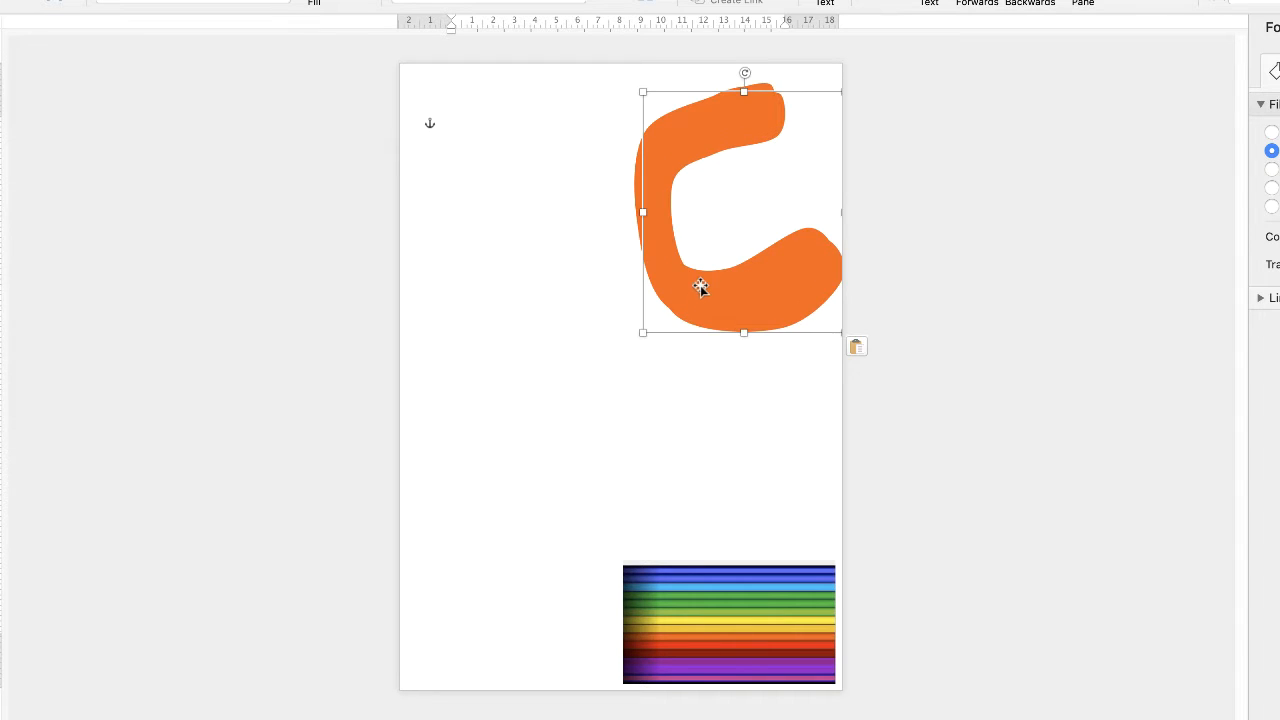
{"action": "left_click_drag", "start_coordinate": [701, 291], "coordinate": [541, 502]}
{"action": "left_click_drag", "start_coordinate": [640, 503], "coordinate": [585, 498]}
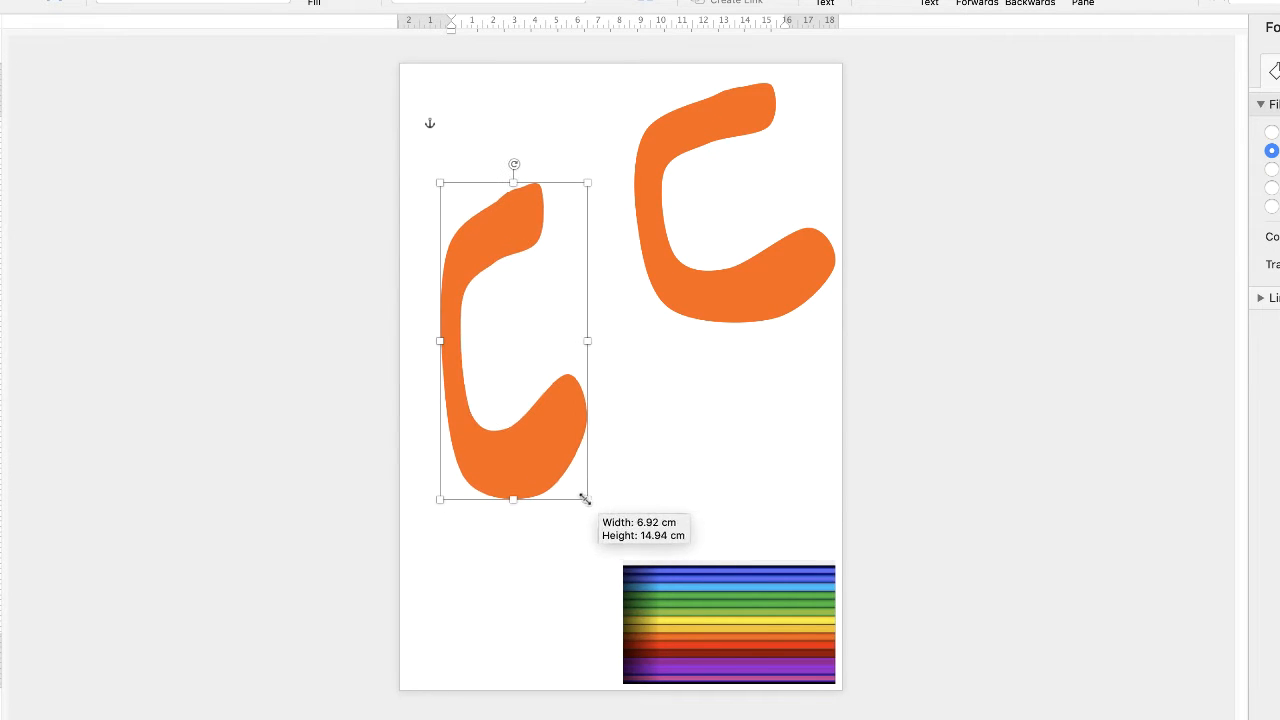
{"action": "left_click_drag", "start_coordinate": [513, 164], "coordinate": [470, 514]}
{"action": "left_click_drag", "start_coordinate": [515, 245], "coordinate": [446, 156]}
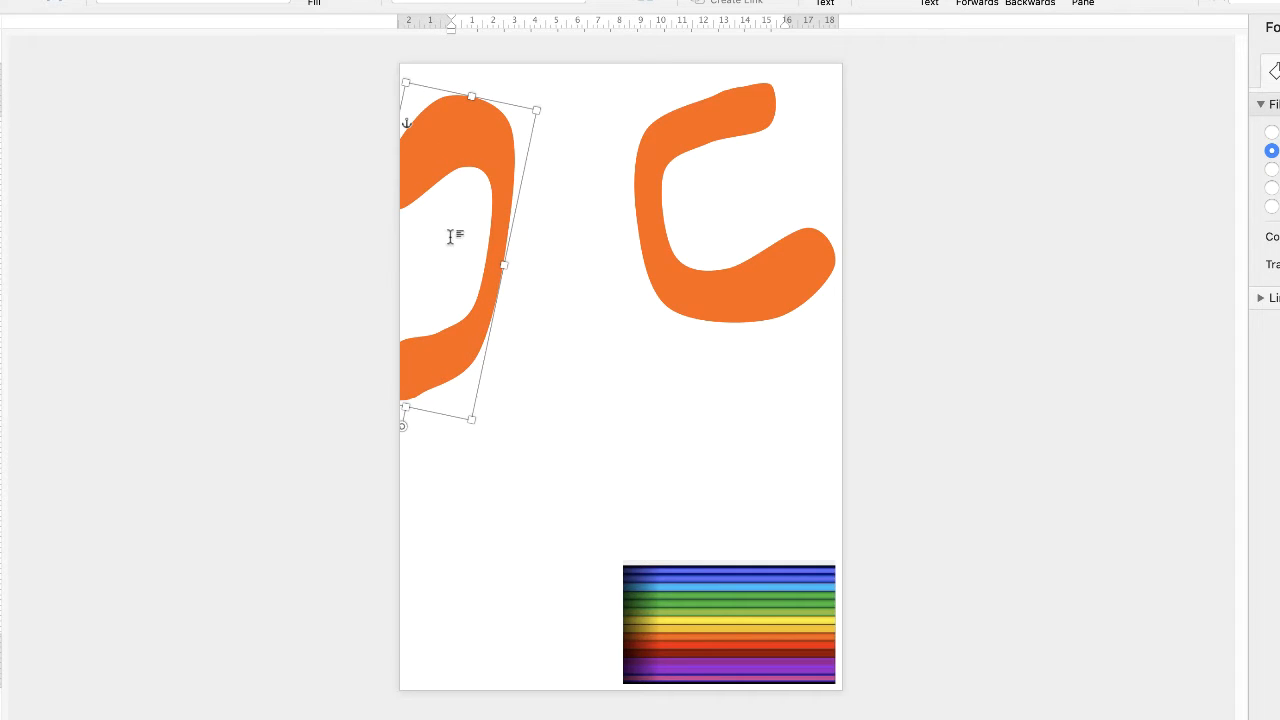
Step: Paste another copy of the orange shape, resize it wider and position it running off the page's lower-left corner
{"action": "key", "text": "super+v"}
{"action": "left_click_drag", "start_coordinate": [503, 320], "coordinate": [603, 458]}
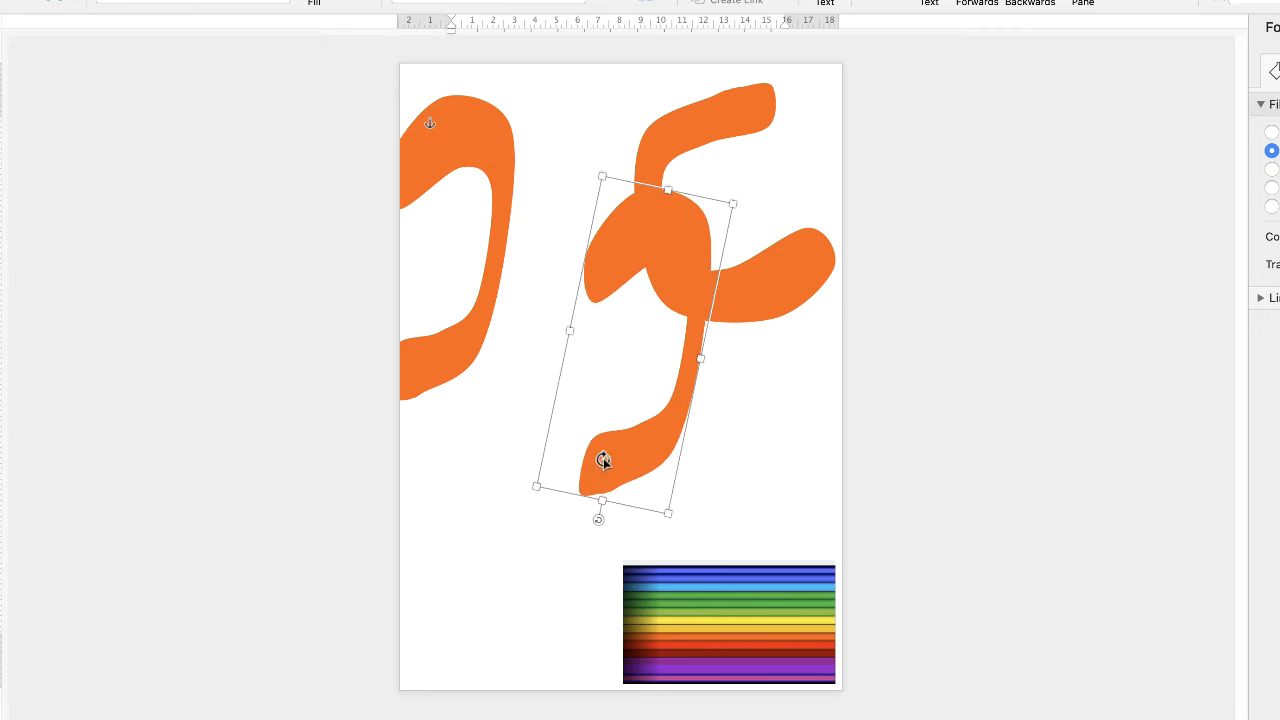
{"action": "left_click_drag", "start_coordinate": [667, 512], "coordinate": [750, 411]}
{"action": "left_click_drag", "start_coordinate": [743, 350], "coordinate": [511, 668]}
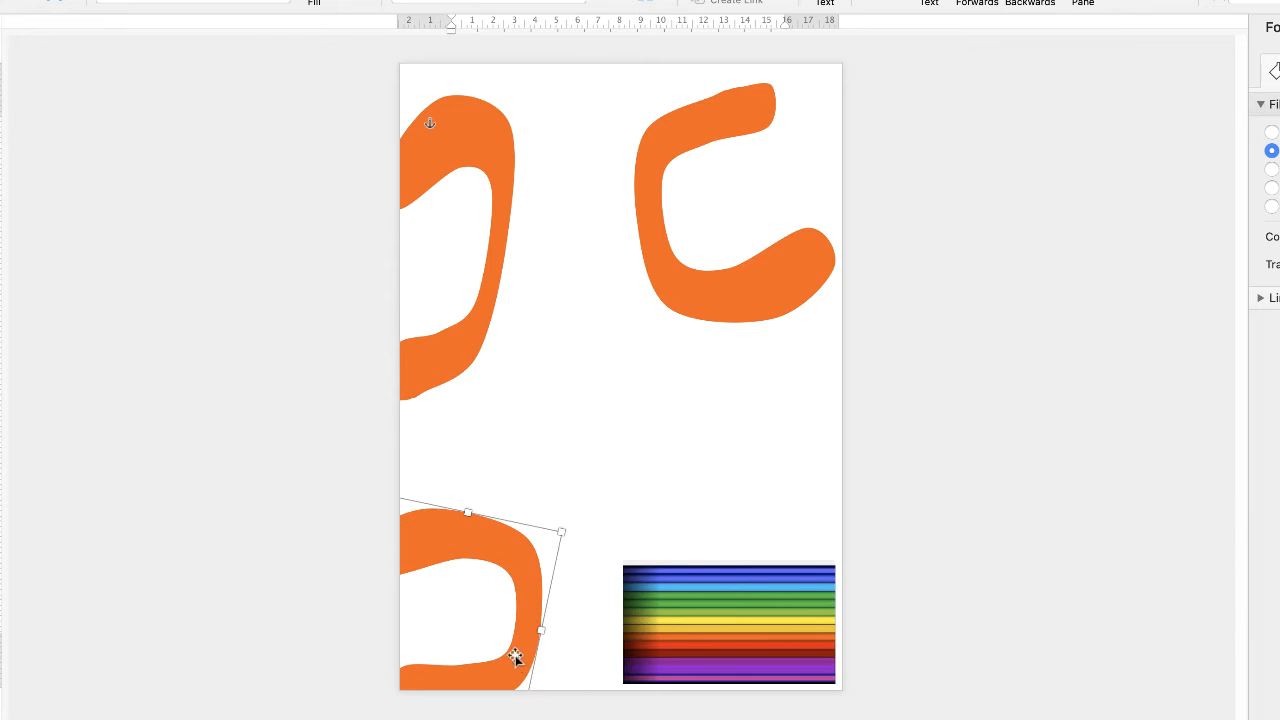
{"action": "key", "text": "Left"}
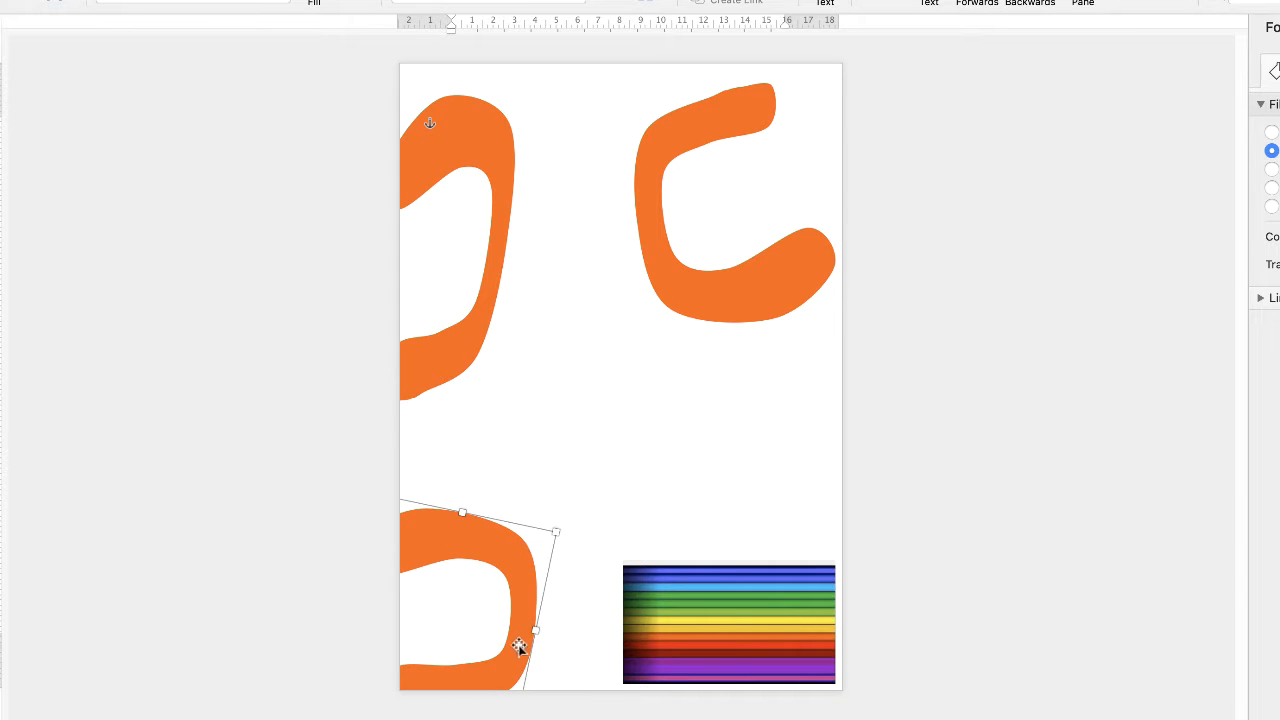
Step: Place a narrow, tilted copy of the shape at the page's right side and shift the original C-shape partly off the right edge
{"action": "left_click_drag", "start_coordinate": [520, 583], "coordinate": [730, 138]}
{"action": "left_click_drag", "start_coordinate": [612, 300], "coordinate": [691, 320]}
{"action": "left_click_drag", "start_coordinate": [697, 533], "coordinate": [801, 136]}
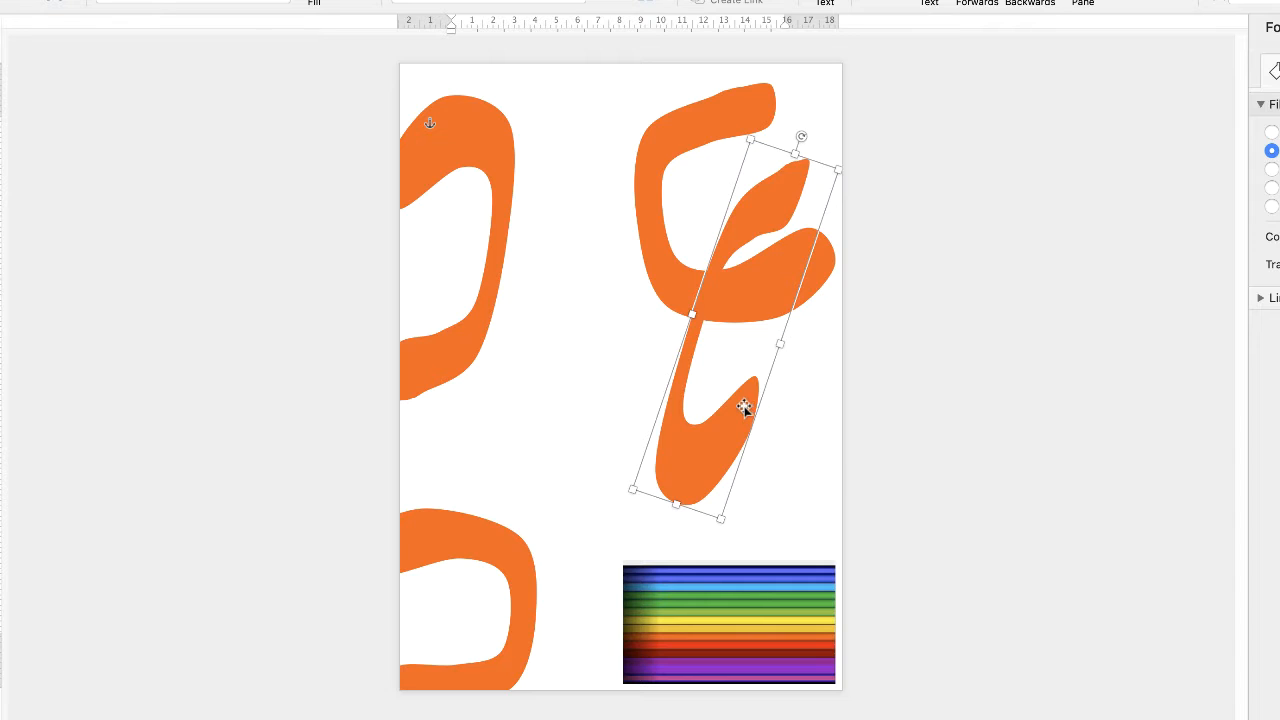
{"action": "left_click_drag", "start_coordinate": [745, 407], "coordinate": [818, 406]}
{"action": "left_click", "coordinate": [725, 288]}
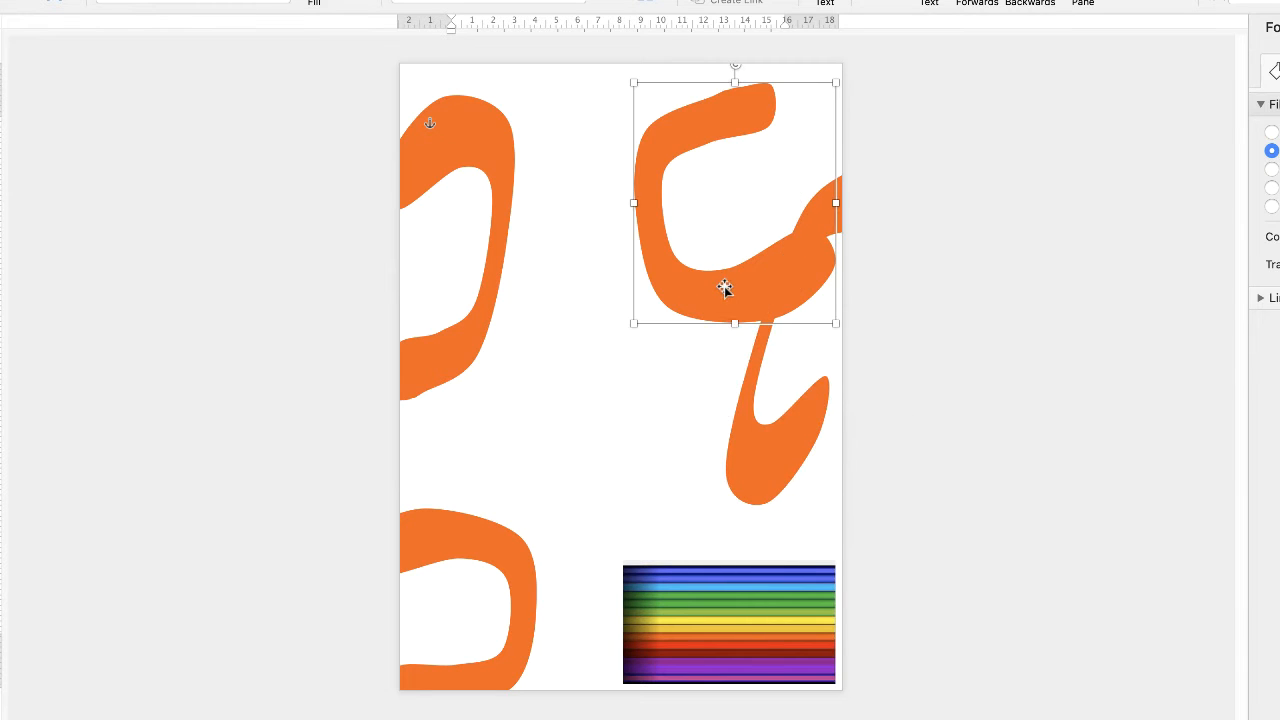
{"action": "left_click_drag", "start_coordinate": [707, 293], "coordinate": [781, 287]}
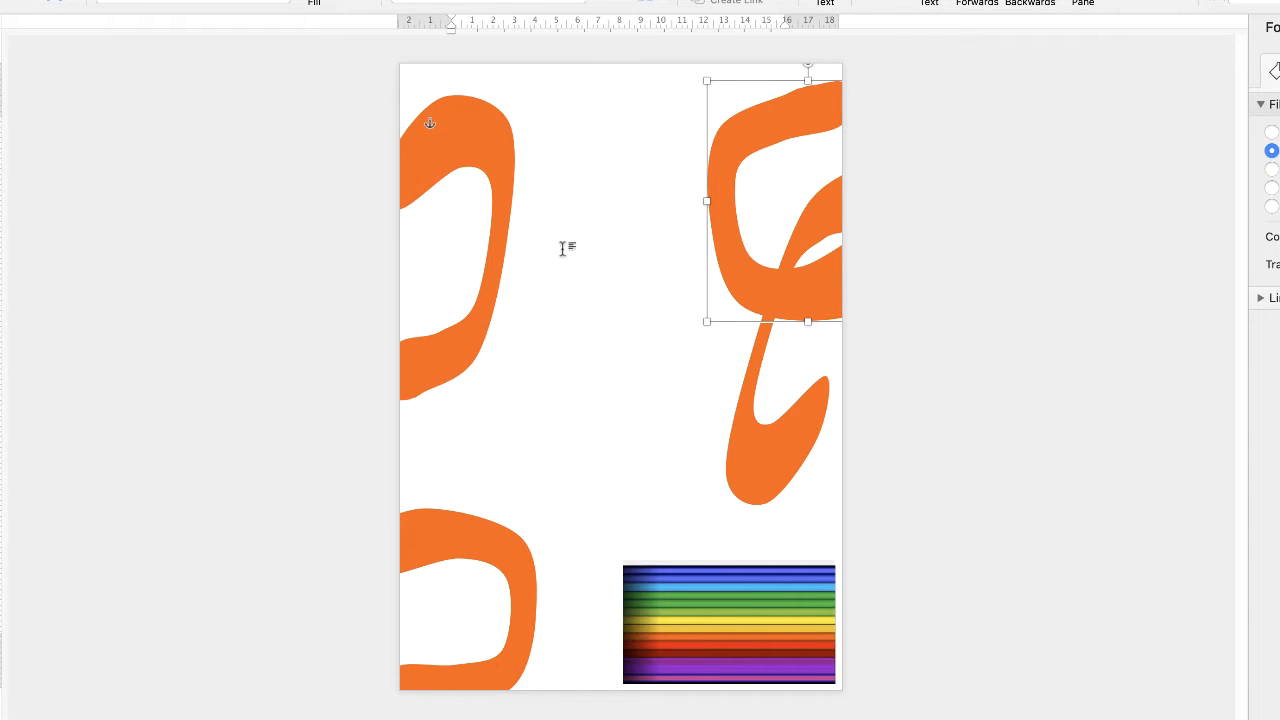
Step: Add two more rotated copies of the orange shape, one running off the top-left corner and one off the bottom edge overlapping the swatch
{"action": "key", "text": "super+v"}
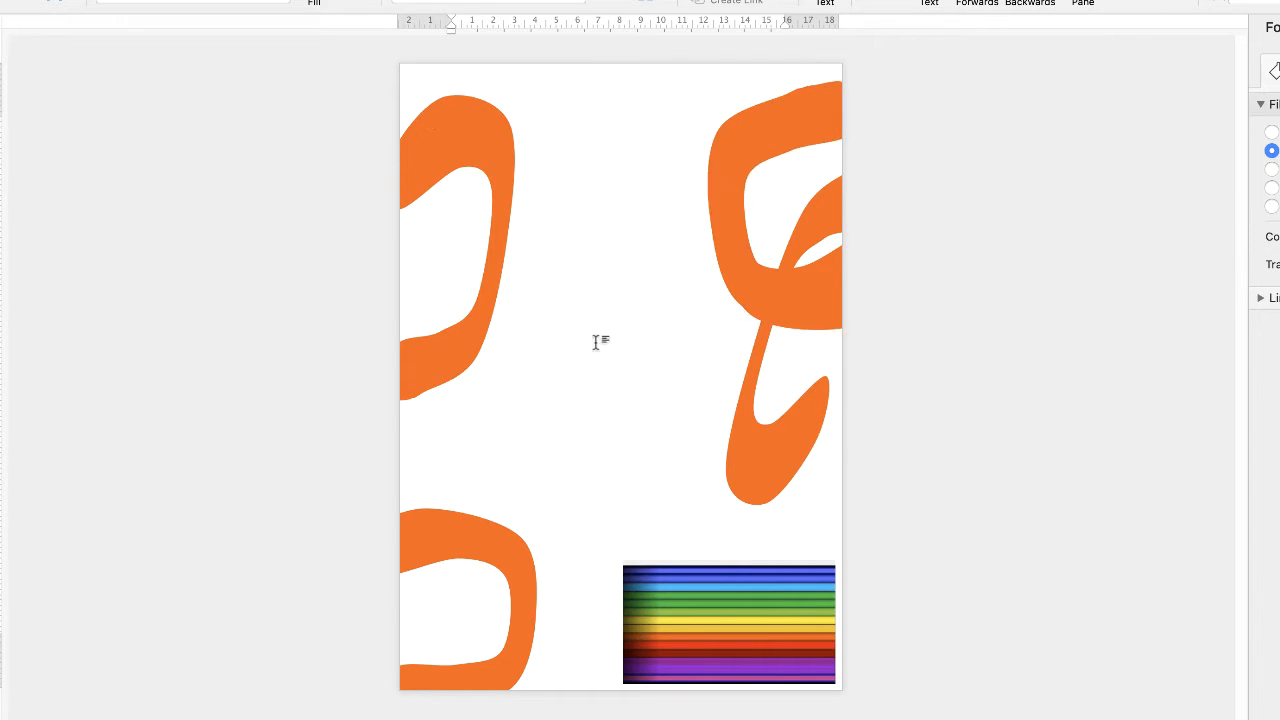
{"action": "left_click_drag", "start_coordinate": [759, 314], "coordinate": [548, 389]}
{"action": "left_click_drag", "start_coordinate": [603, 140], "coordinate": [741, 300]}
{"action": "left_click_drag", "start_coordinate": [645, 210], "coordinate": [650, 122]}
{"action": "key", "text": "super+v"}
{"action": "left_click_drag", "start_coordinate": [774, 224], "coordinate": [557, 323]}
{"action": "left_click_drag", "start_coordinate": [706, 234], "coordinate": [532, 161]}
{"action": "left_click", "coordinate": [643, 316]}
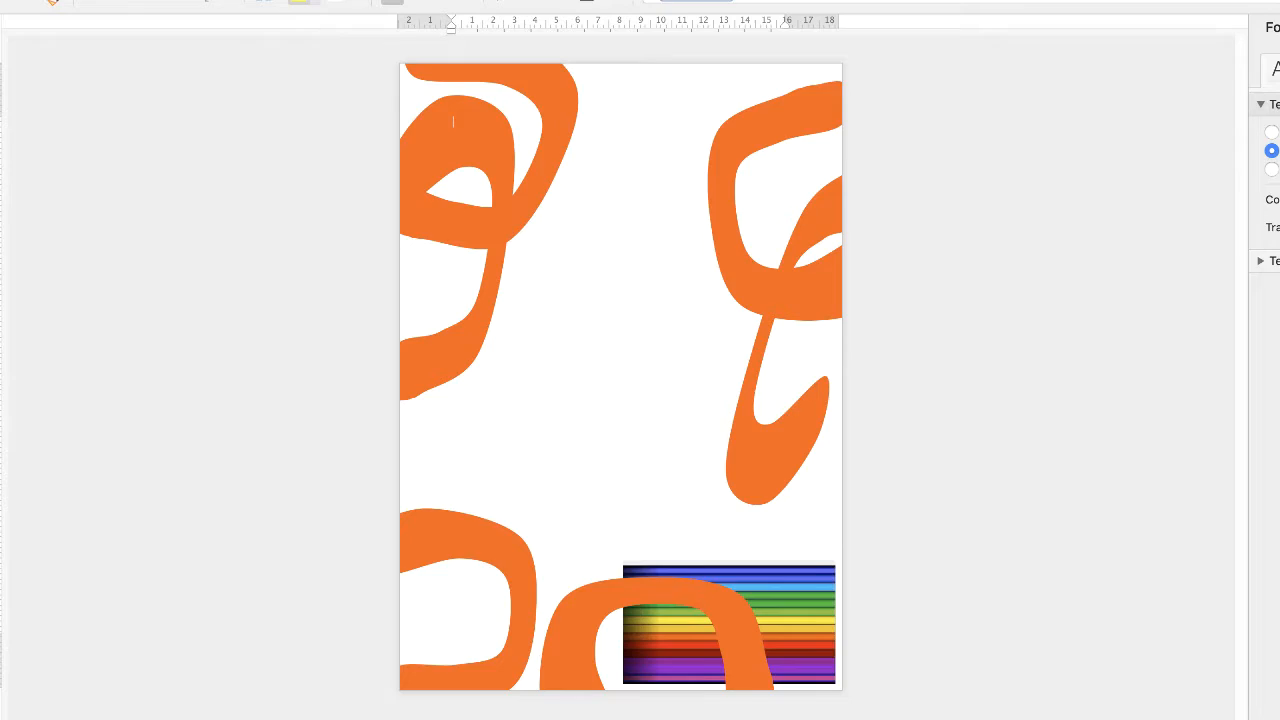
Step: Draw a closed spoon-like freeform with the Curve tool, about 4.1 cm wide, in the upper middle of the page
{"action": "left_click", "coordinate": [101, 77]}
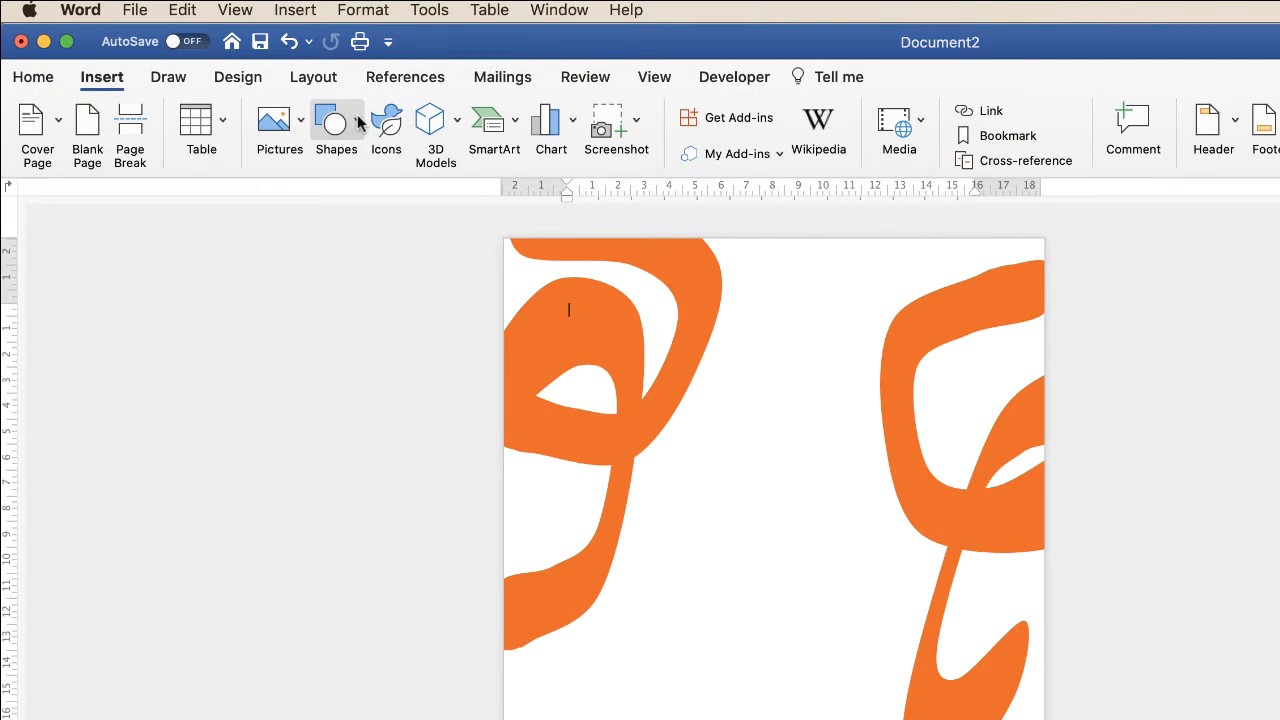
{"action": "left_click", "coordinate": [336, 122]}
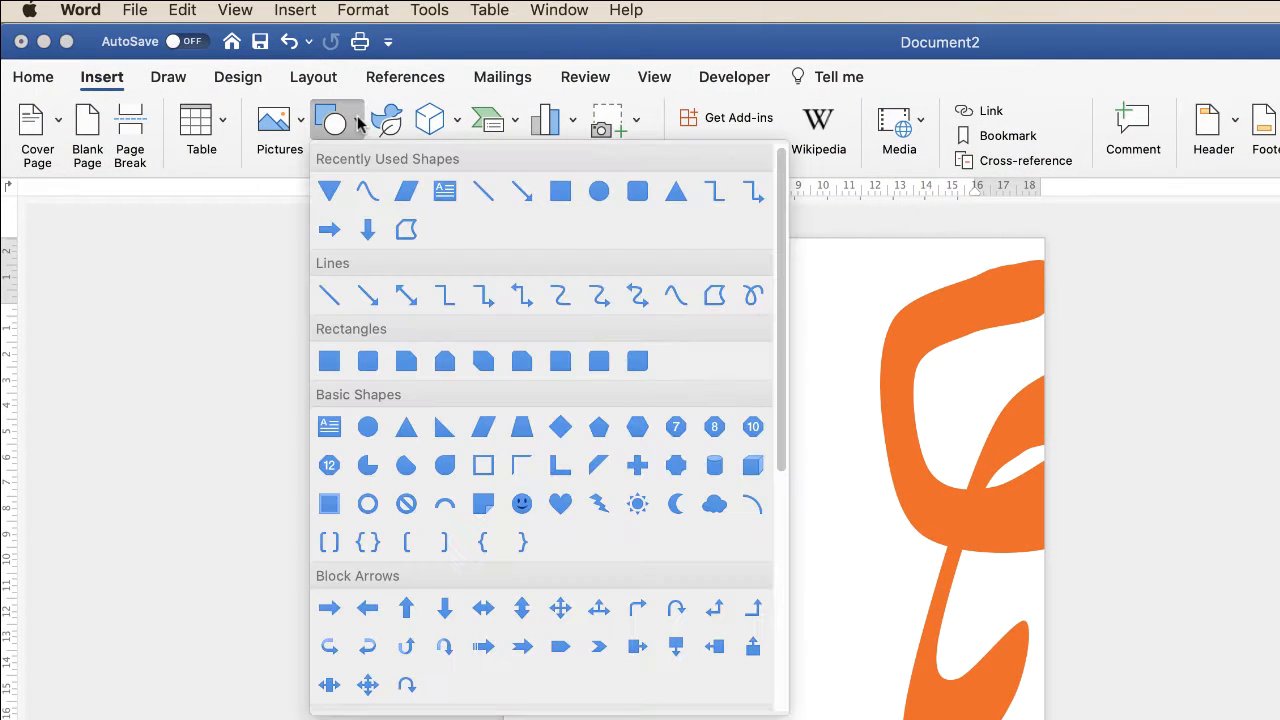
{"action": "left_click", "coordinate": [367, 190]}
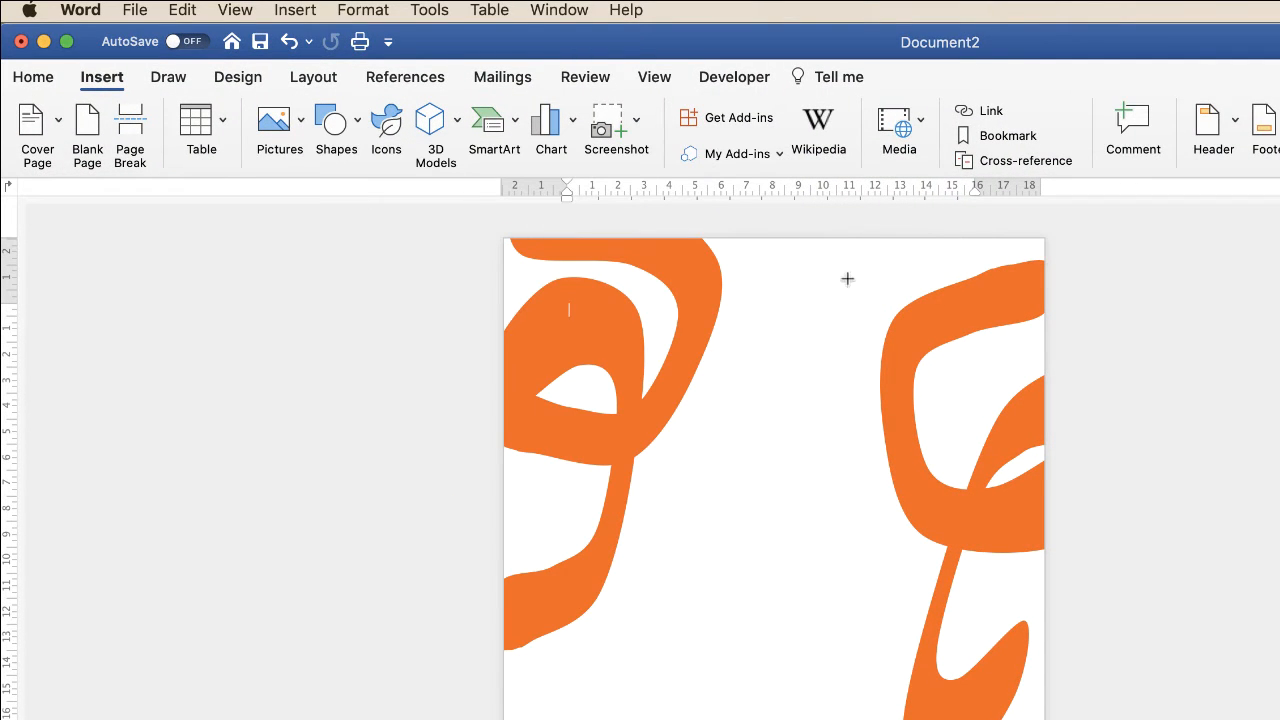
{"action": "left_click_drag", "start_coordinate": [820, 345], "coordinate": [821, 446]}
{"action": "mouse_move", "coordinate": [831, 497]}
{"action": "left_mouse_down"}
{"action": "mouse_move", "coordinate": [820, 555]}
{"action": "mouse_move", "coordinate": [771, 554]}
{"action": "left_mouse_up"}
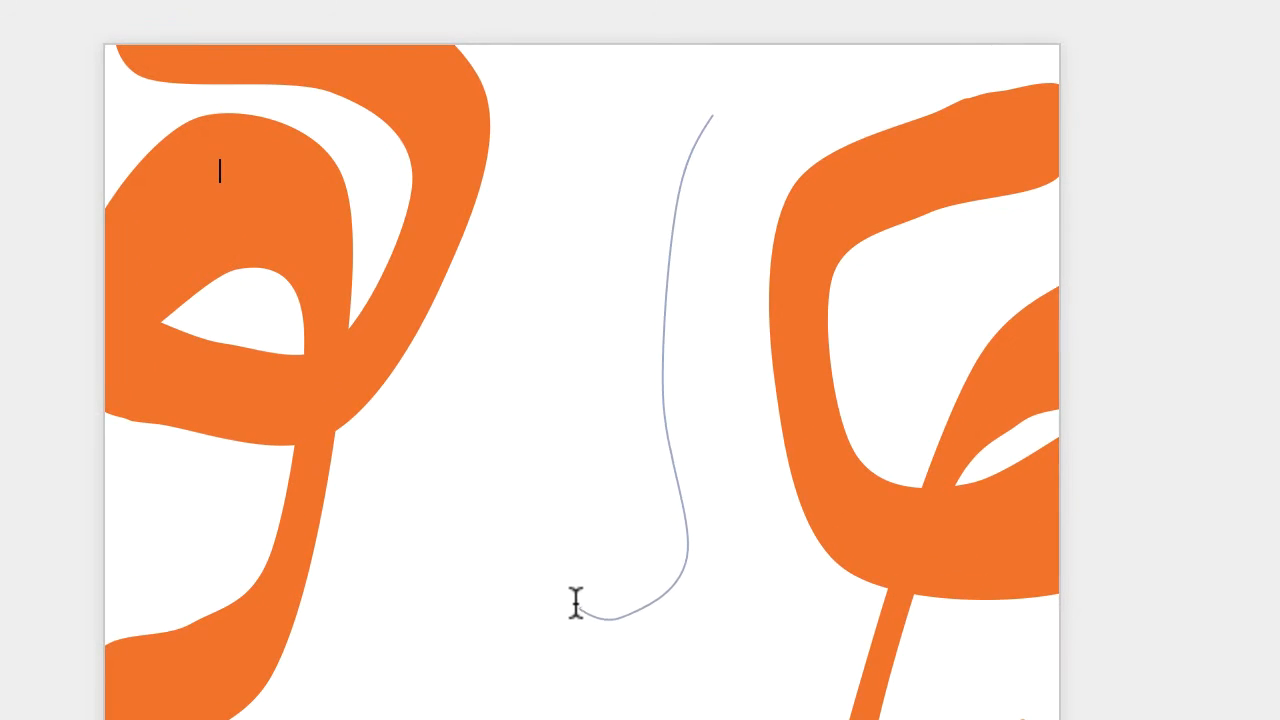
{"action": "mouse_move", "coordinate": [576, 603]}
{"action": "left_mouse_down"}
{"action": "mouse_move", "coordinate": [534, 580]}
{"action": "mouse_move", "coordinate": [560, 477]}
{"action": "mouse_move", "coordinate": [614, 432]}
{"action": "mouse_move", "coordinate": [634, 371]}
{"action": "mouse_move", "coordinate": [651, 157]}
{"action": "mouse_move", "coordinate": [698, 68]}
{"action": "mouse_move", "coordinate": [731, 94]}
{"action": "mouse_move", "coordinate": [706, 118]}
{"action": "mouse_move", "coordinate": [731, 114]}
{"action": "mouse_move", "coordinate": [737, 140]}
{"action": "mouse_move", "coordinate": [684, 130]}
{"action": "mouse_move", "coordinate": [711, 114]}
{"action": "left_mouse_up"}
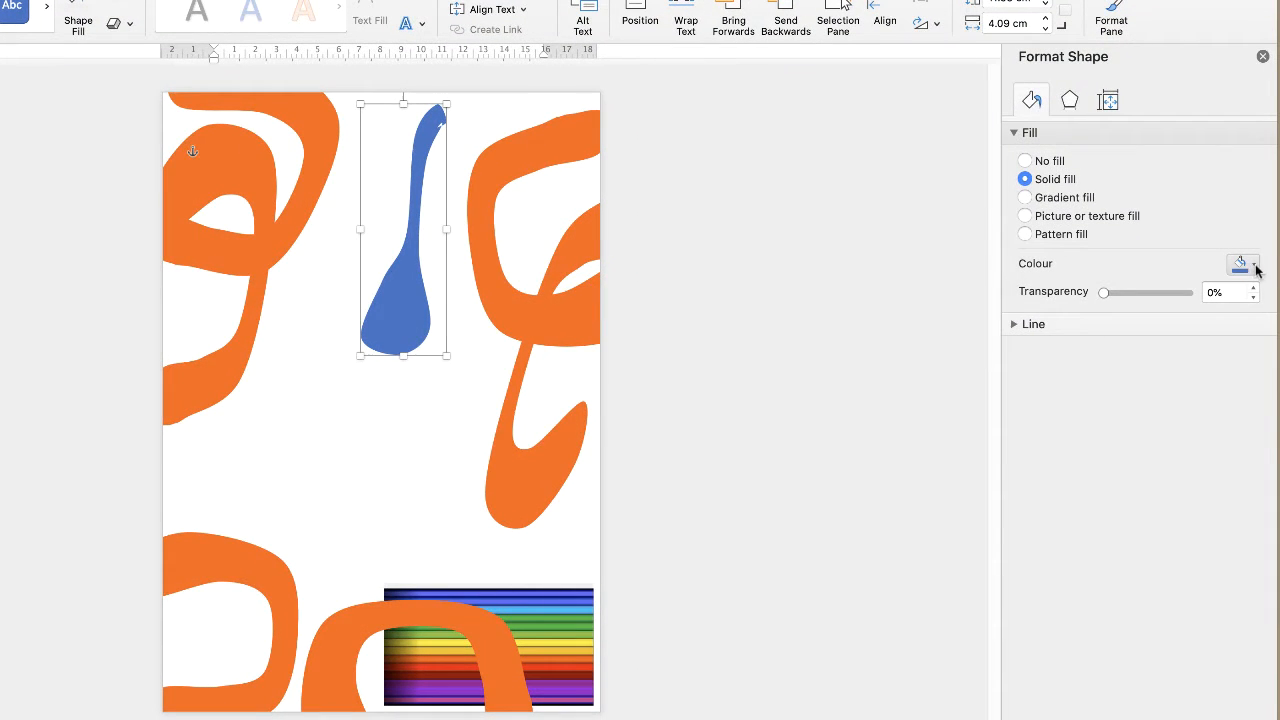
Step: Fill the new spoon-like shape with a purple sampled from the striped swatch image, keeping its transparency at 0%
{"action": "left_click", "coordinate": [1255, 266]}
{"action": "left_click", "coordinate": [1252, 524]}
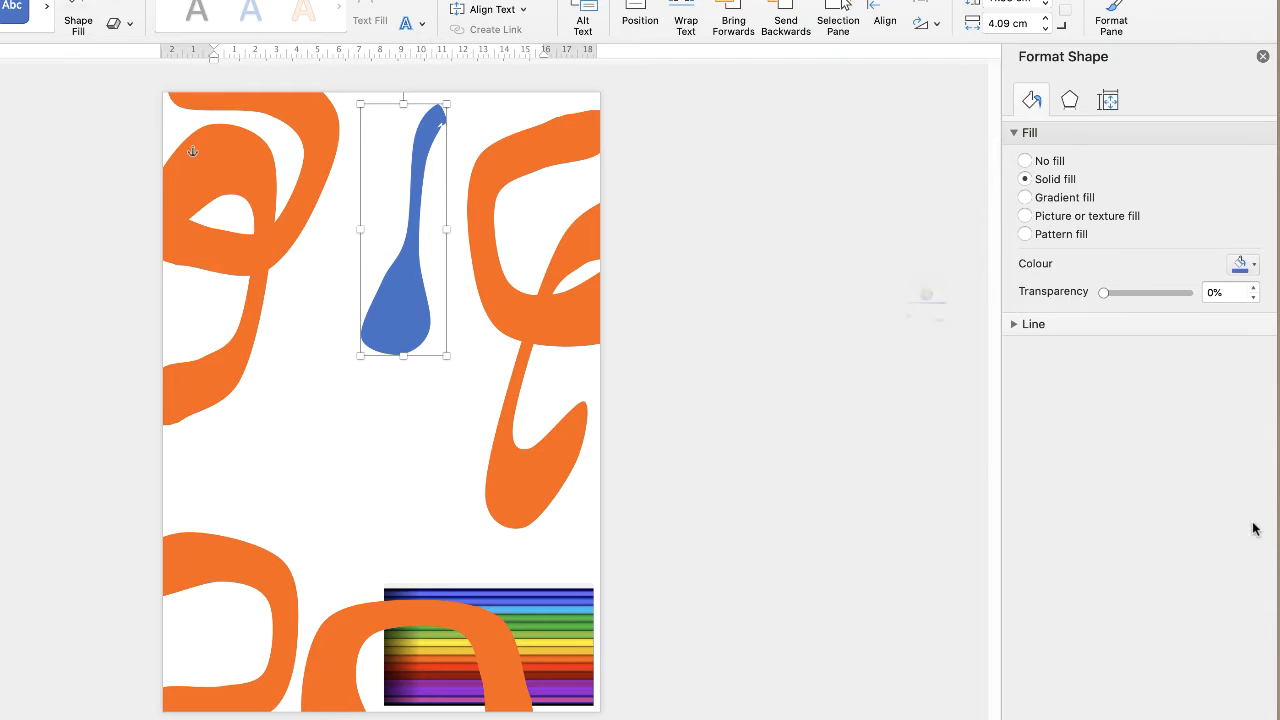
{"action": "left_click", "coordinate": [835, 400]}
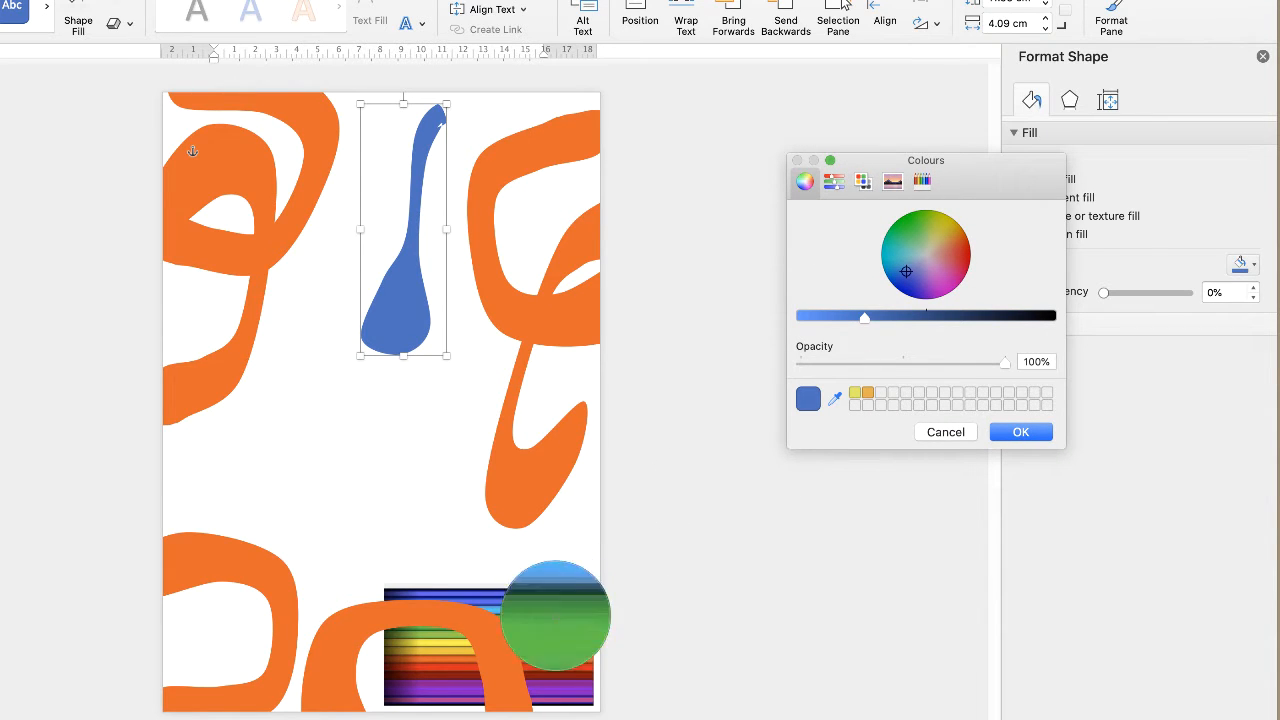
{"action": "left_click", "coordinate": [548, 683]}
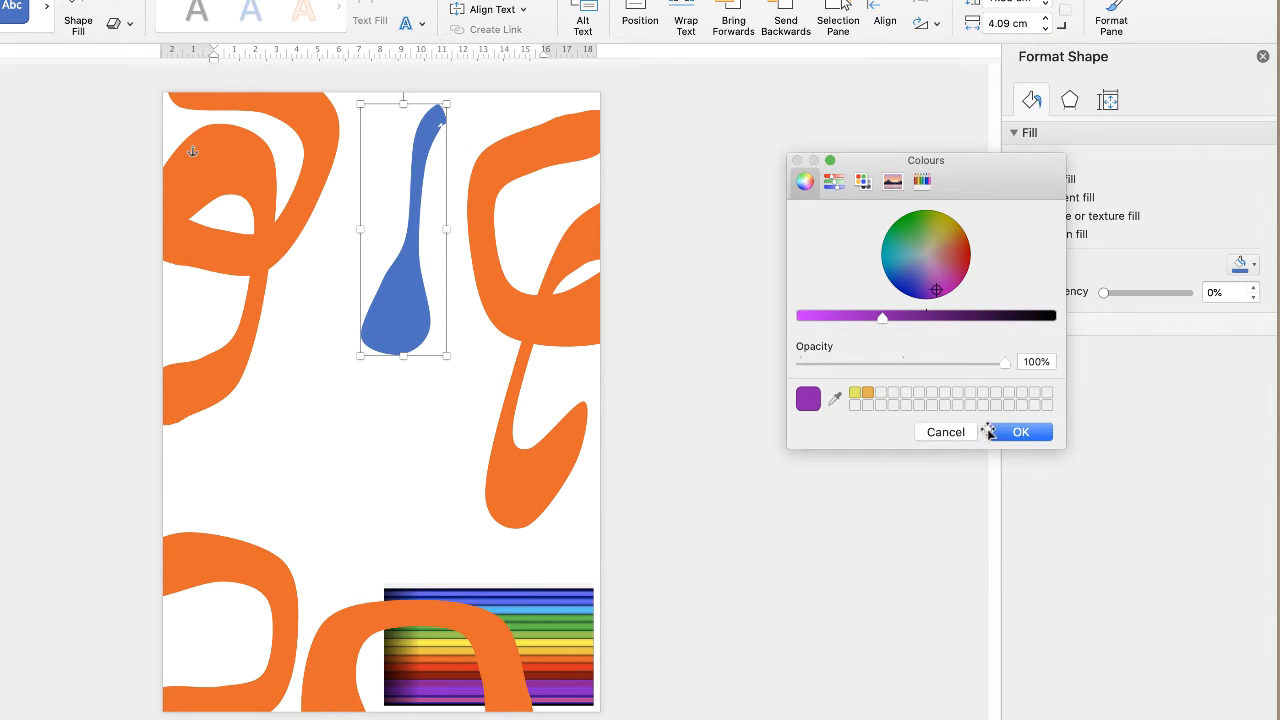
{"action": "left_click", "coordinate": [996, 433]}
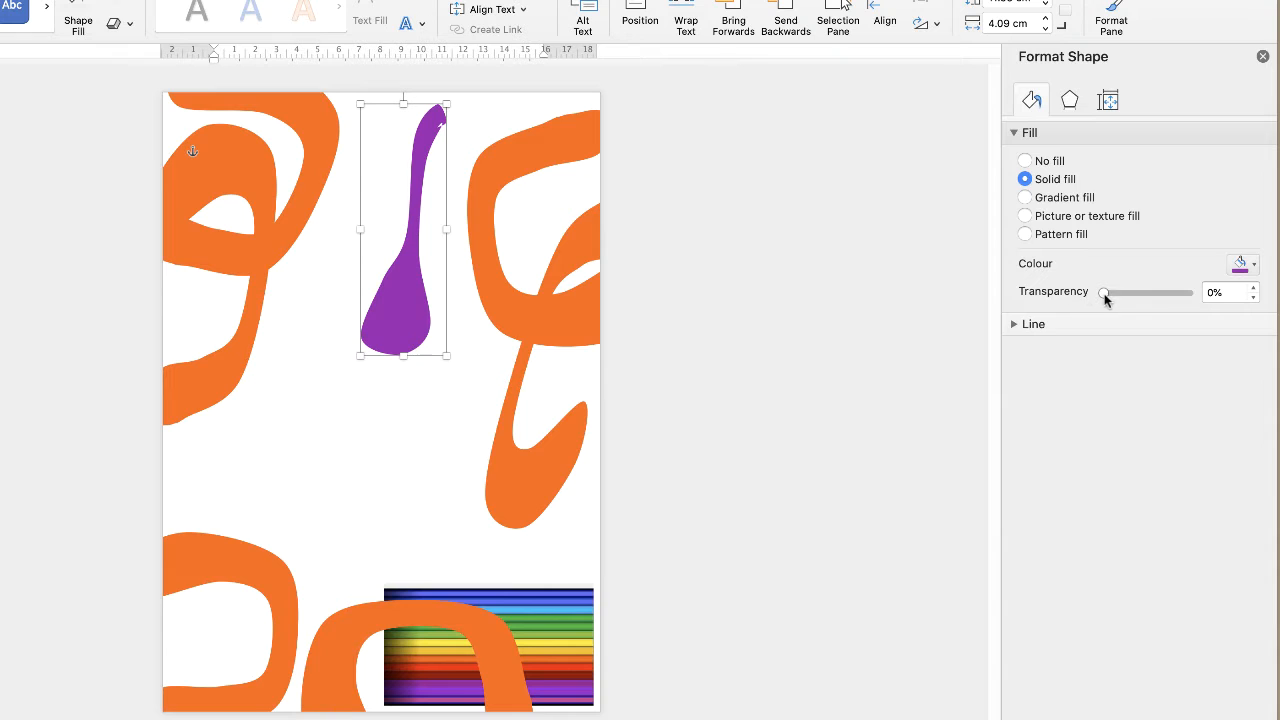
{"action": "mouse_move", "coordinate": [1104, 293]}
{"action": "left_mouse_down"}
{"action": "mouse_move", "coordinate": [1151, 298]}
{"action": "mouse_move", "coordinate": [1088, 297]}
{"action": "left_mouse_up"}
Step: Run the purple shape off the top edge, place narrower tilted copies at the left edge and lower right, and turn the latter upside down
{"action": "left_click_drag", "start_coordinate": [400, 310], "coordinate": [423, 246]}
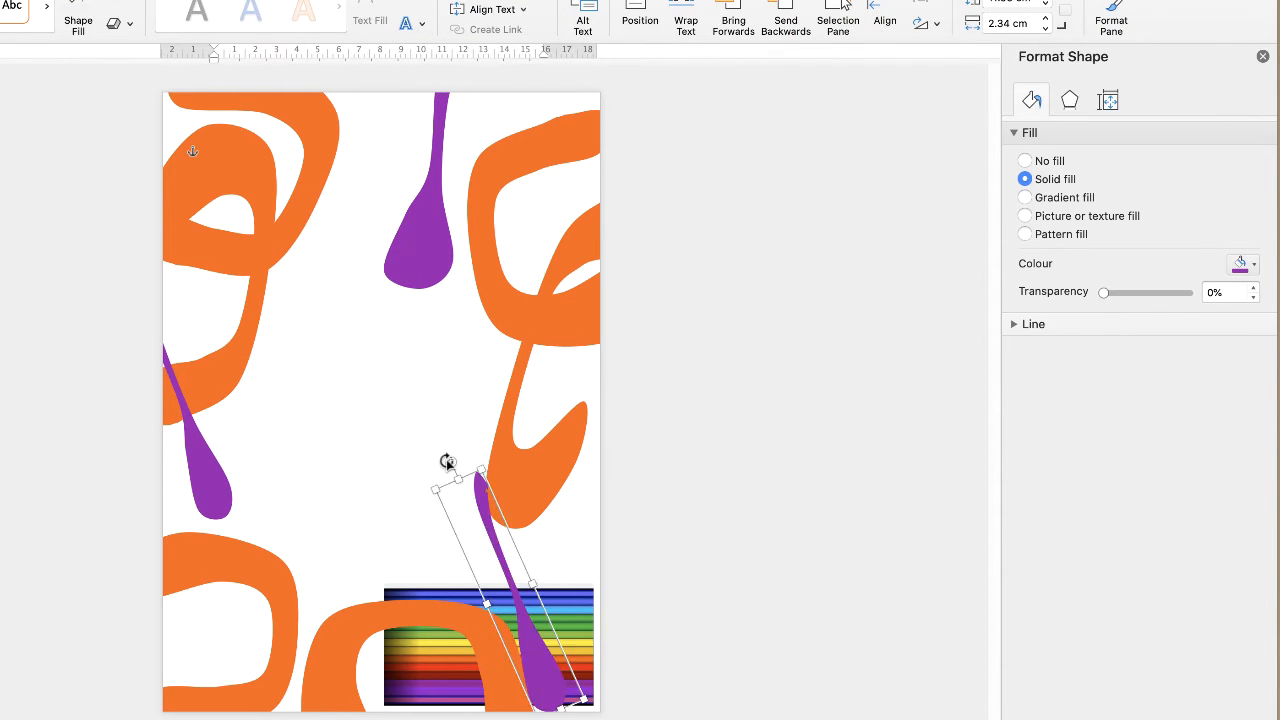
{"action": "left_click_drag", "start_coordinate": [447, 462], "coordinate": [507, 500]}
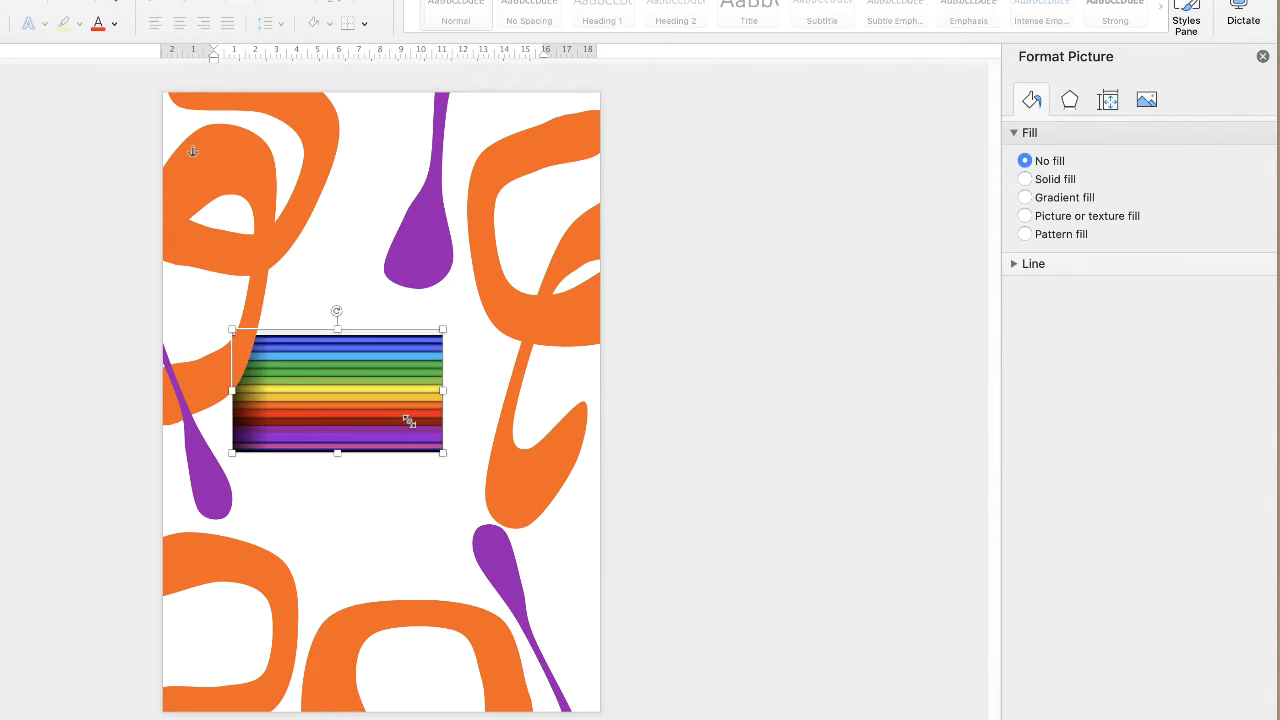
Step: Shrink the swatch image to roughly half its size and position it in the empty middle of the page
{"action": "left_click_drag", "start_coordinate": [409, 421], "coordinate": [346, 392]}
{"action": "left_click_drag", "start_coordinate": [289, 361], "coordinate": [357, 392]}
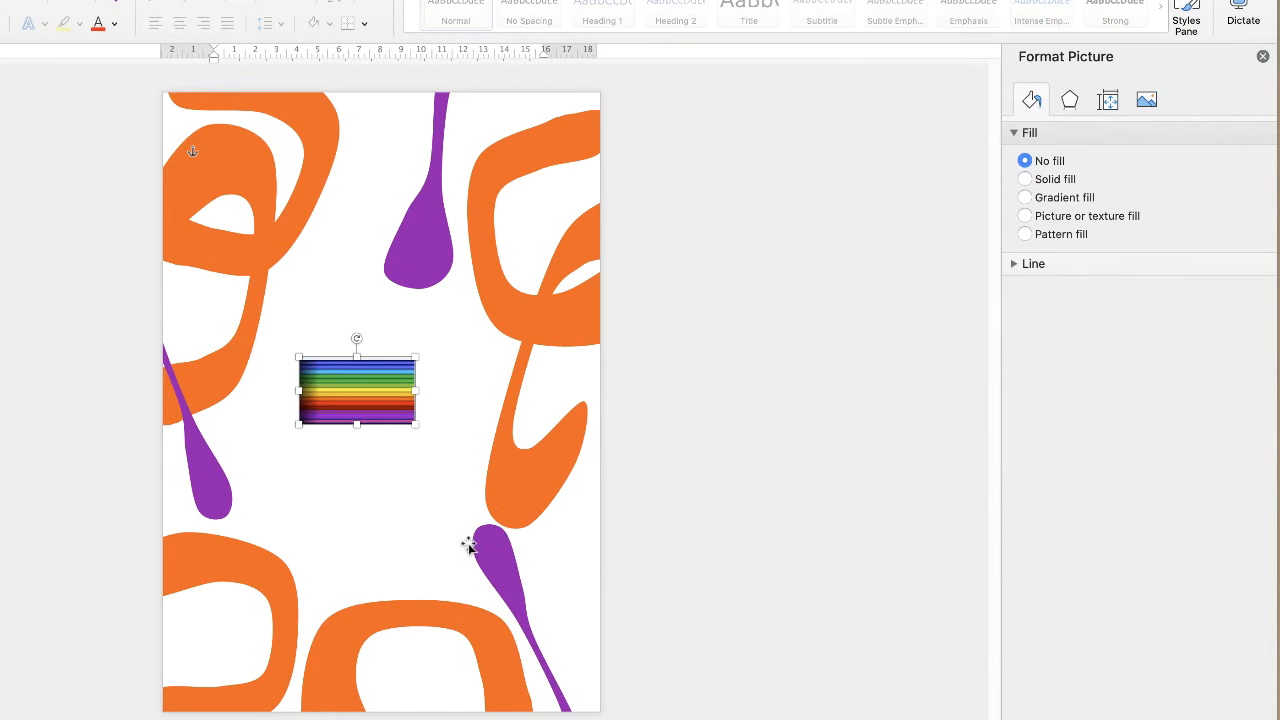
Step: Copy the narrow orange shape and place rotated copies along the page's top edge, right side, lower-right corner and left edge
{"action": "left_click", "coordinate": [498, 665]}
{"action": "left_click", "coordinate": [565, 258]}
{"action": "key", "text": "super+c"}
{"action": "key", "text": "super+v"}
{"action": "left_click_drag", "start_coordinate": [565, 258], "coordinate": [490, 116]}
{"action": "key", "text": "super+v"}
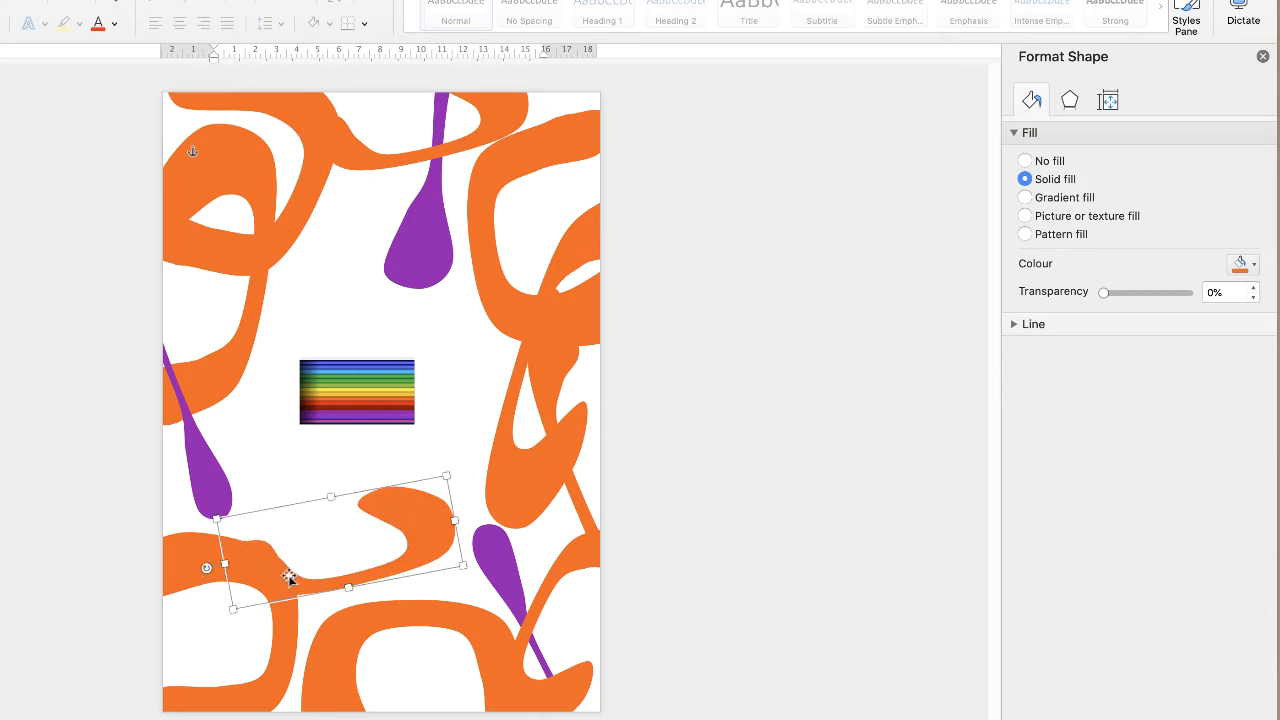
{"action": "left_click_drag", "start_coordinate": [209, 566], "coordinate": [362, 672]}
{"action": "left_click_drag", "start_coordinate": [384, 571], "coordinate": [226, 562]}
Step: Bring the purple shape at the left edge to the front of the orange shapes and adjust its position
{"action": "left_click", "coordinate": [229, 500]}
{"action": "mouse_move", "coordinate": [231, 500]}
{"action": "left_mouse_down"}
{"action": "mouse_move", "coordinate": [220, 466]}
{"action": "mouse_move", "coordinate": [237, 458]}
{"action": "mouse_move", "coordinate": [223, 476]}
{"action": "left_mouse_up"}
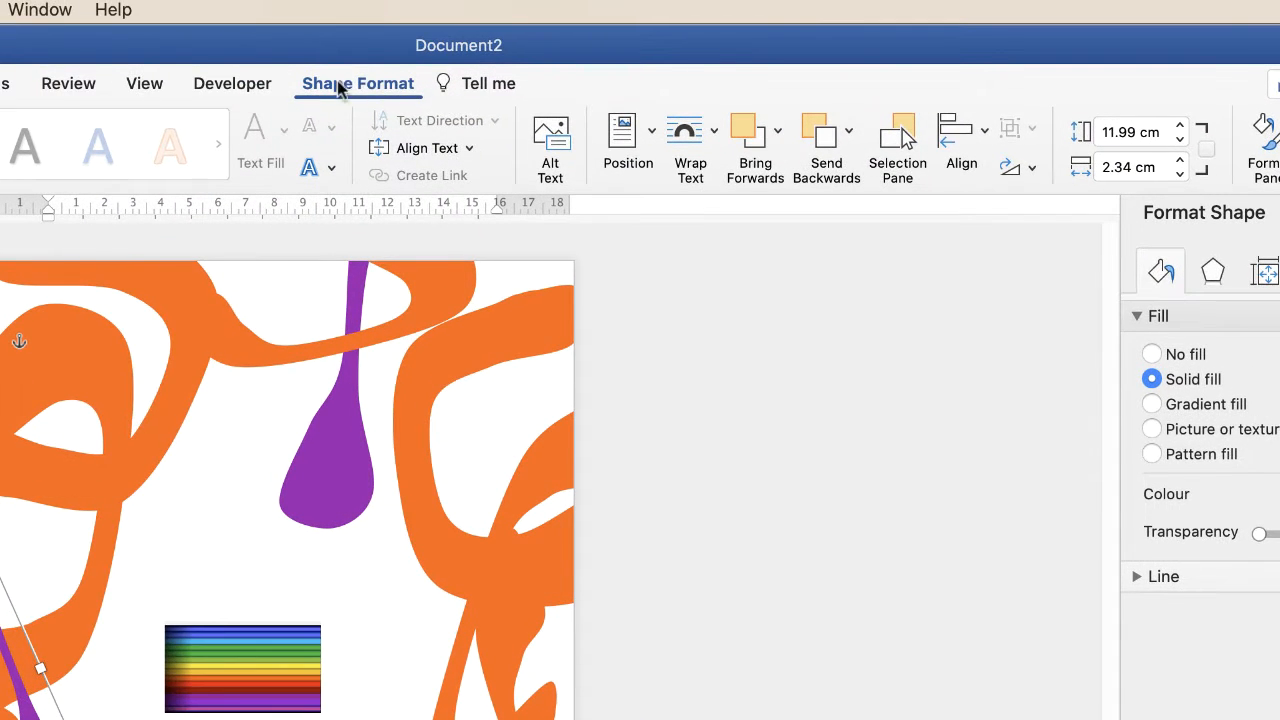
{"action": "left_click", "coordinate": [779, 136]}
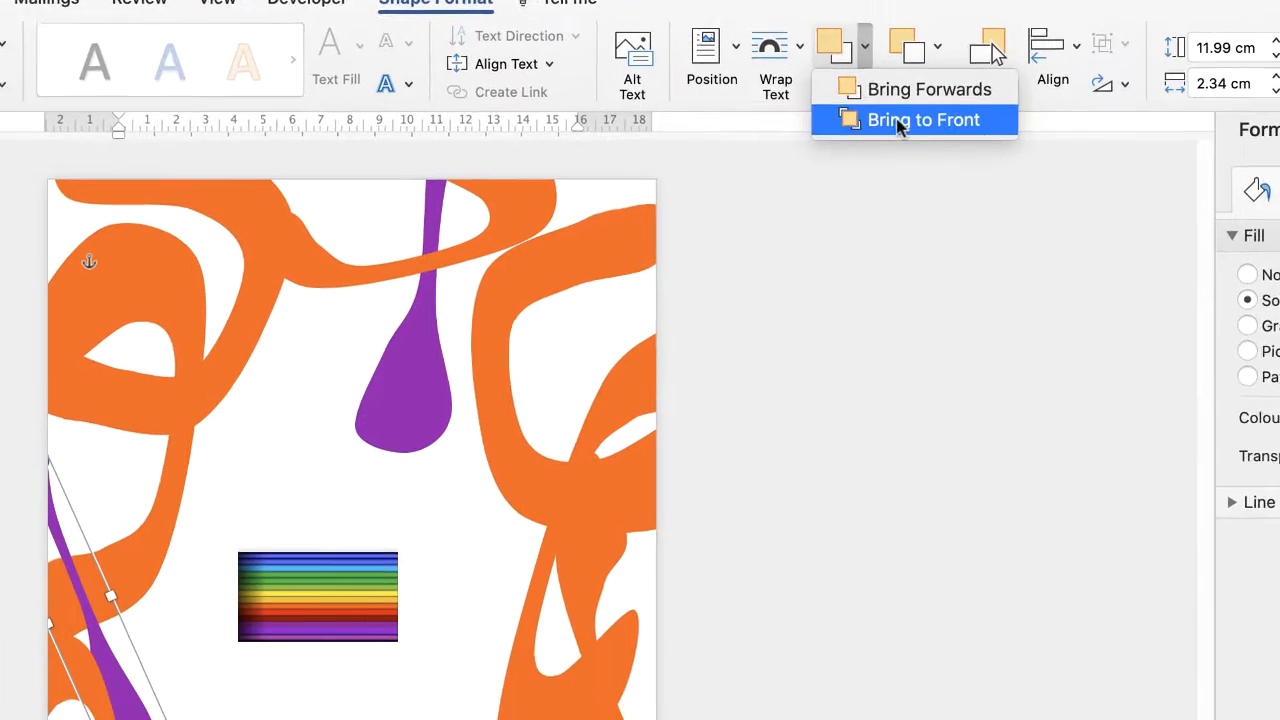
{"action": "left_click", "coordinate": [826, 204]}
{"action": "mouse_move", "coordinate": [219, 643]}
{"action": "left_mouse_down"}
{"action": "mouse_move", "coordinate": [206, 651]}
{"action": "mouse_move", "coordinate": [180, 617]}
{"action": "mouse_move", "coordinate": [221, 631]}
{"action": "left_mouse_up"}
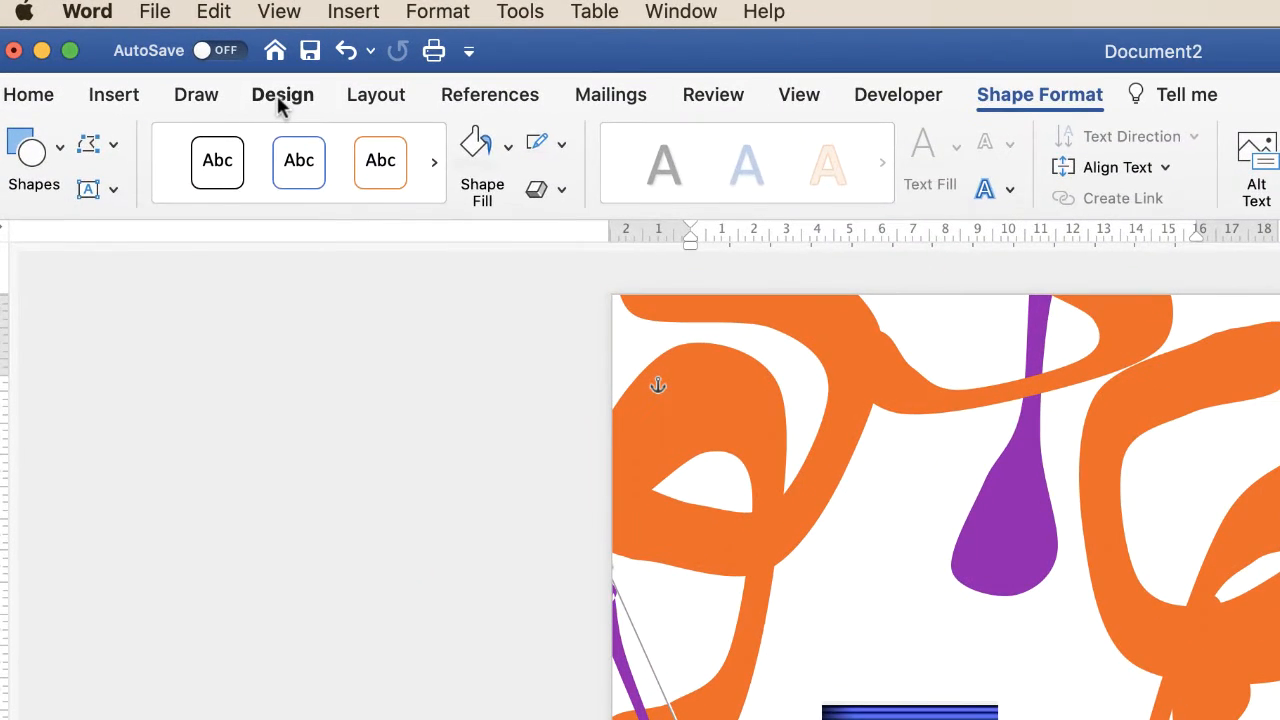
Step: Try a yellow page colour sampled from the swatch image, and undo the change
{"action": "left_click", "coordinate": [282, 96]}
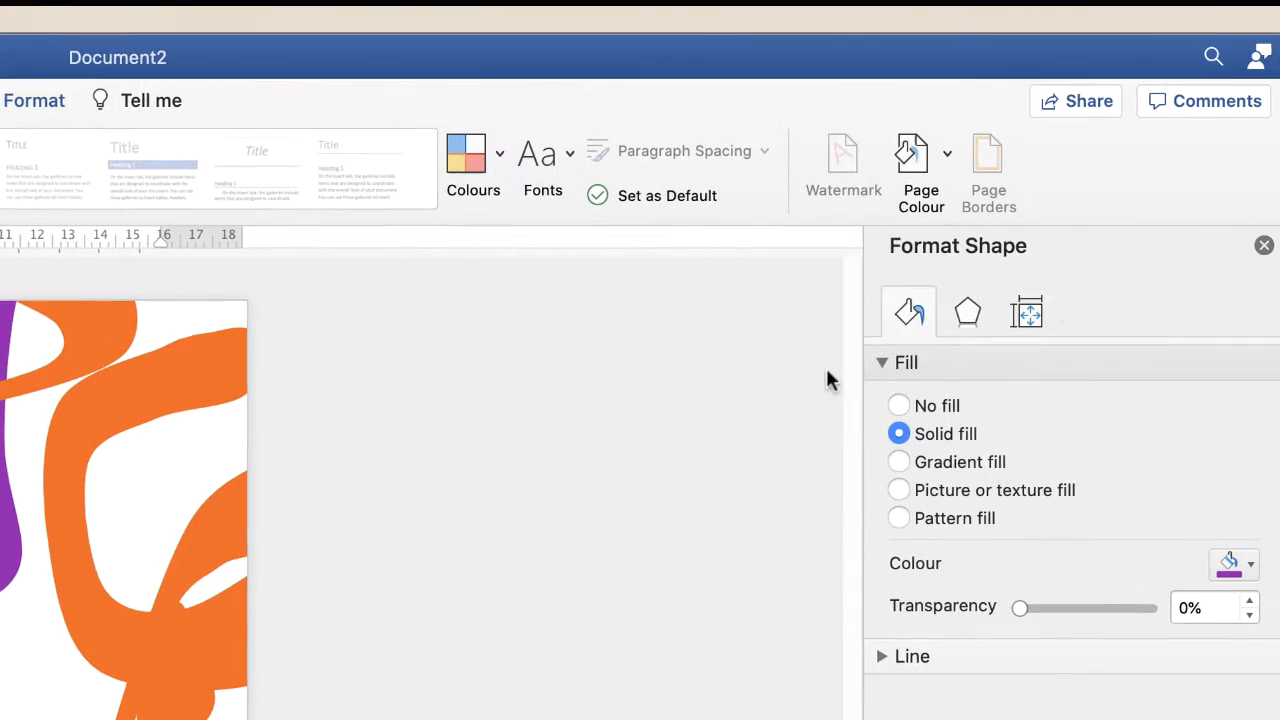
{"action": "left_click", "coordinate": [938, 158]}
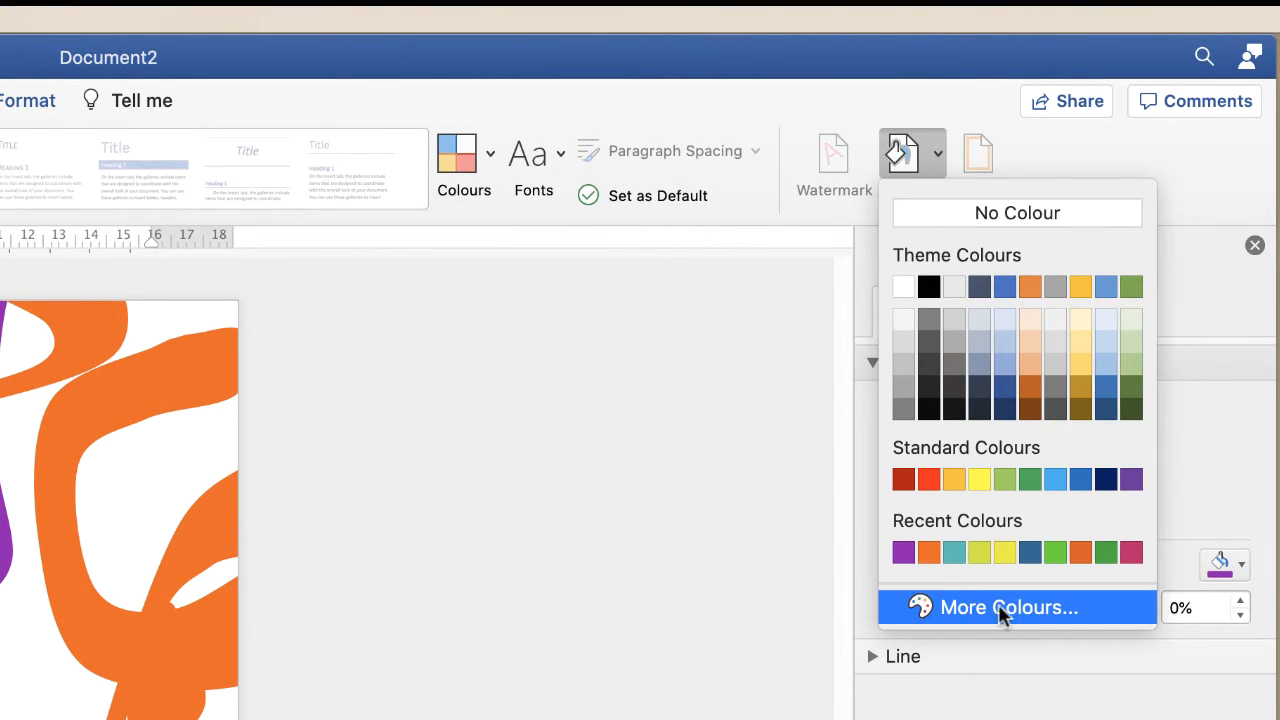
{"action": "left_click", "coordinate": [931, 606]}
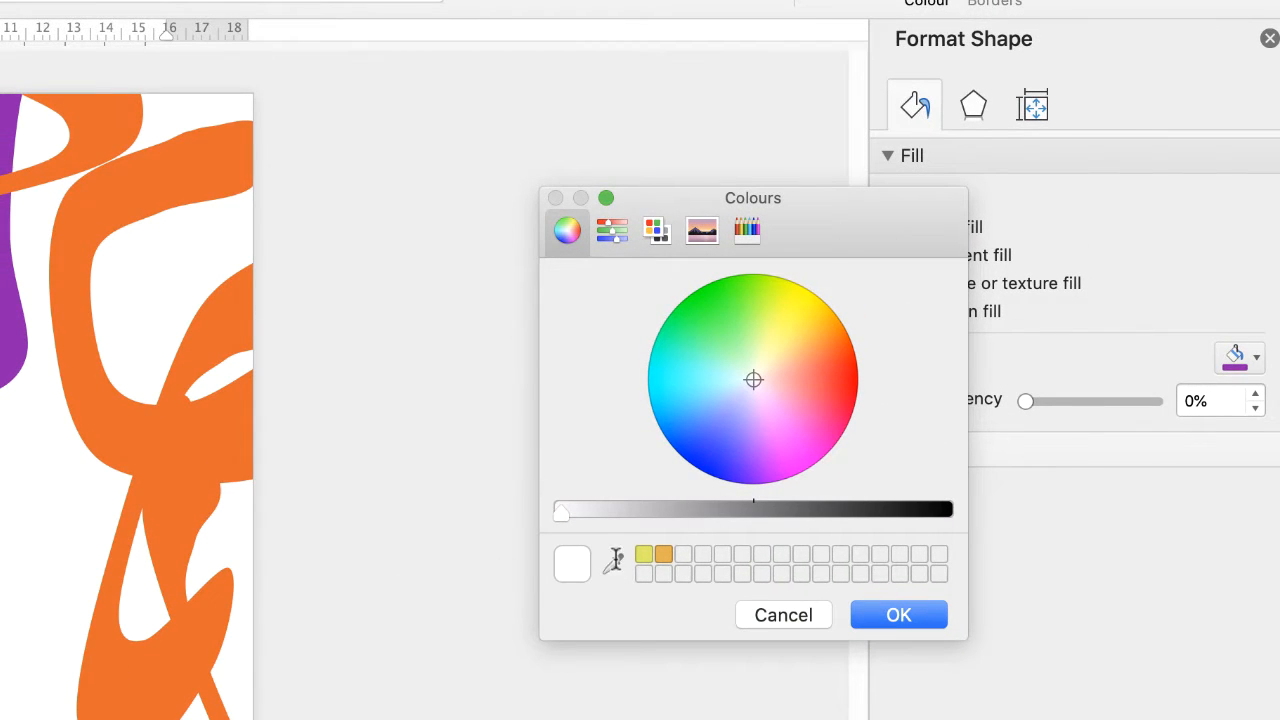
{"action": "left_click", "coordinate": [614, 560]}
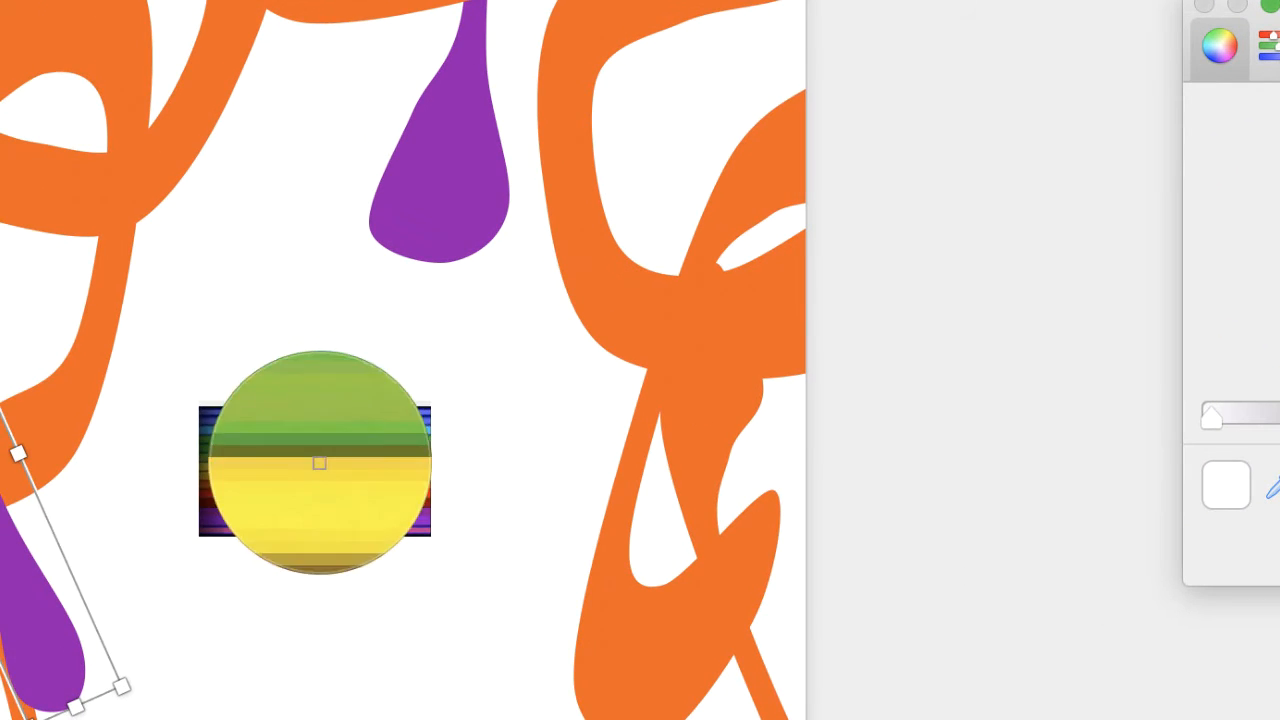
{"action": "left_click", "coordinate": [320, 463]}
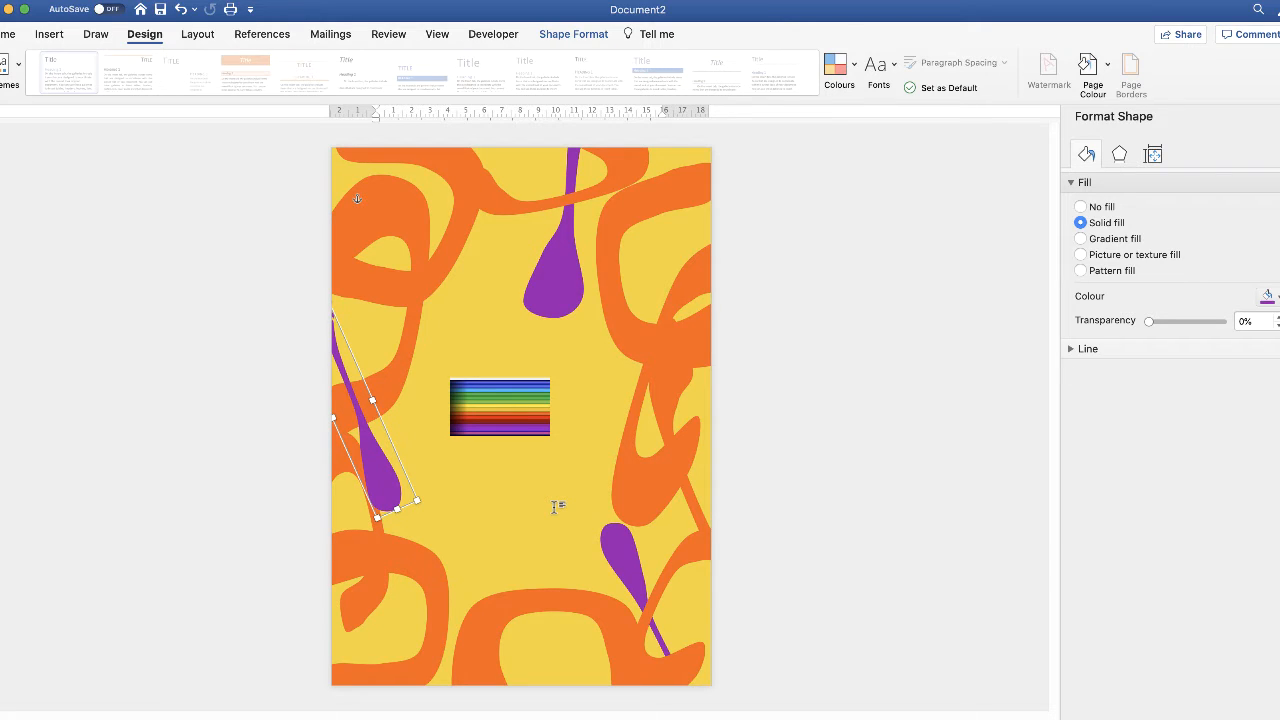
{"action": "key", "text": "super+z"}
{"action": "left_click", "coordinate": [534, 194]}
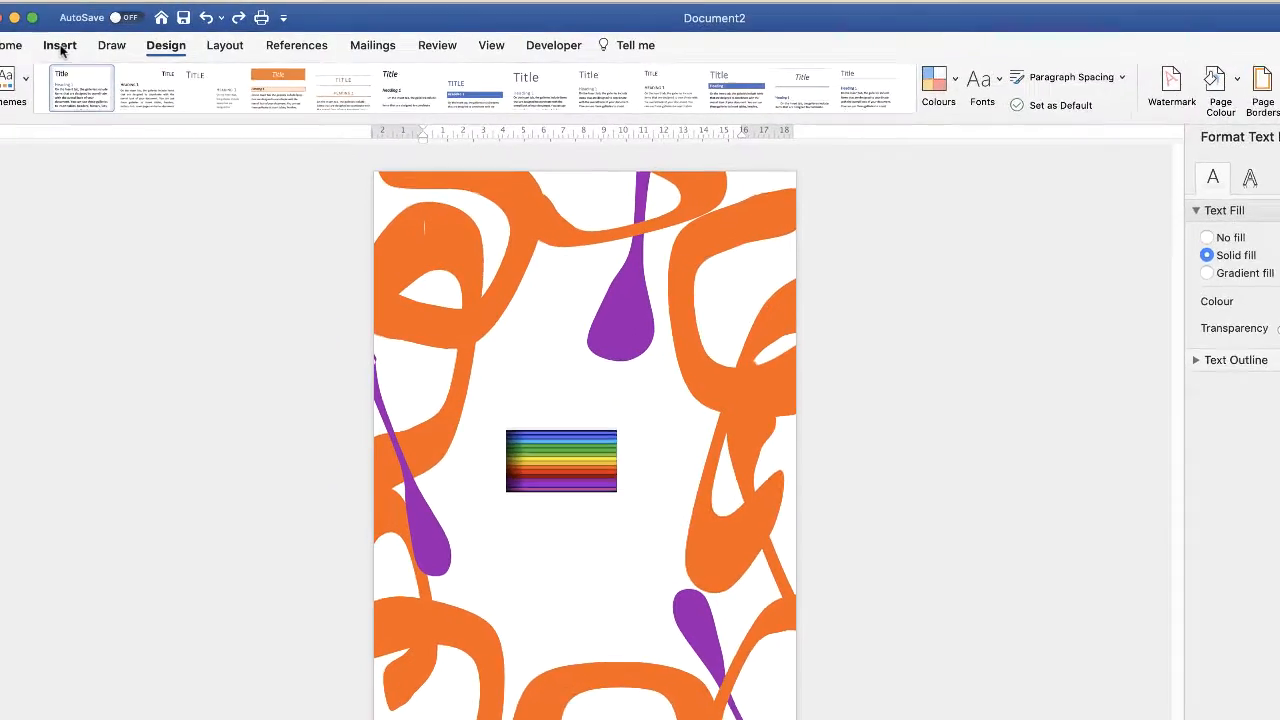
Step: Draw a rectangle covering the whole page, about 29.8 cm high and 21 cm wide, and remove its outline
{"action": "left_click", "coordinate": [50, 36]}
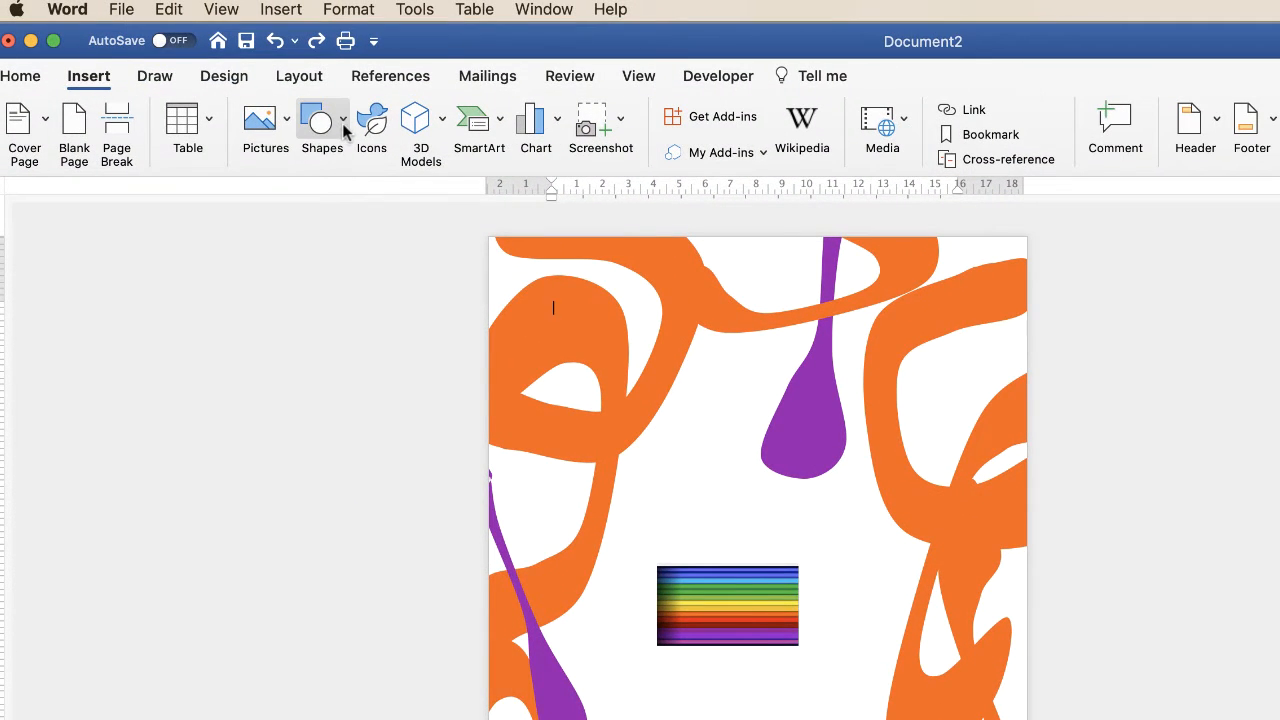
{"action": "left_click", "coordinate": [344, 122]}
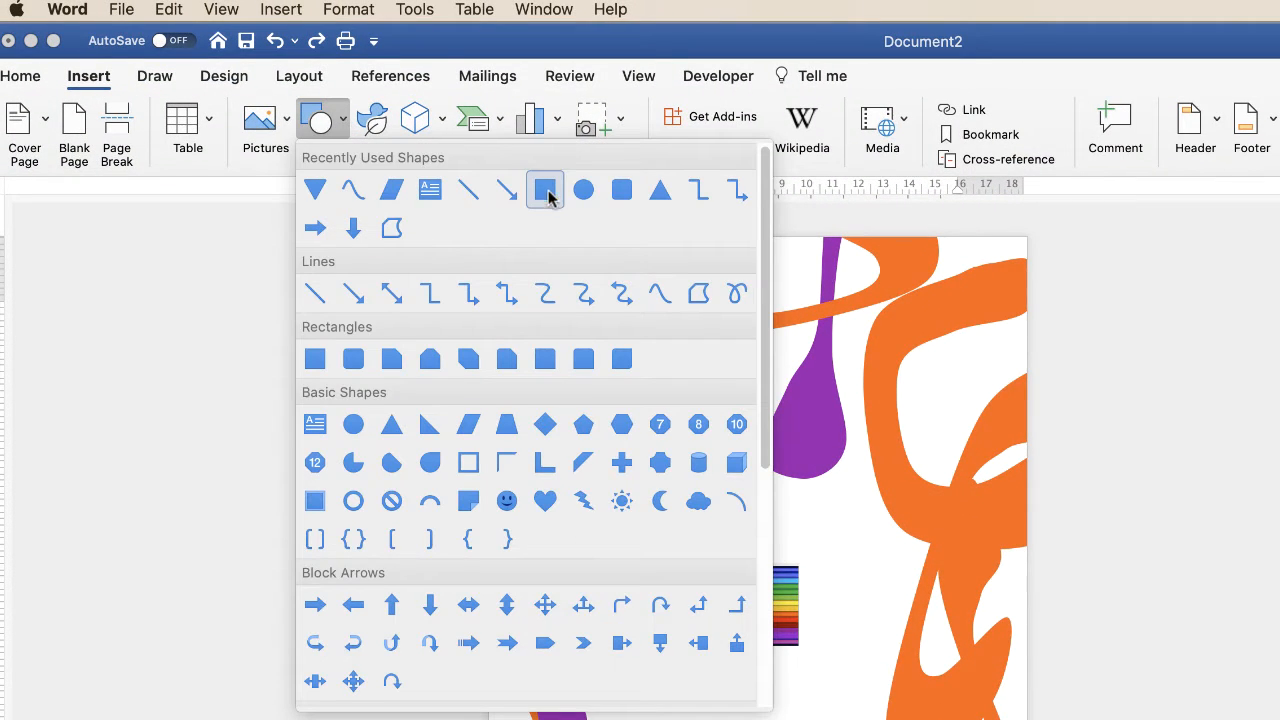
{"action": "left_click", "coordinate": [314, 362]}
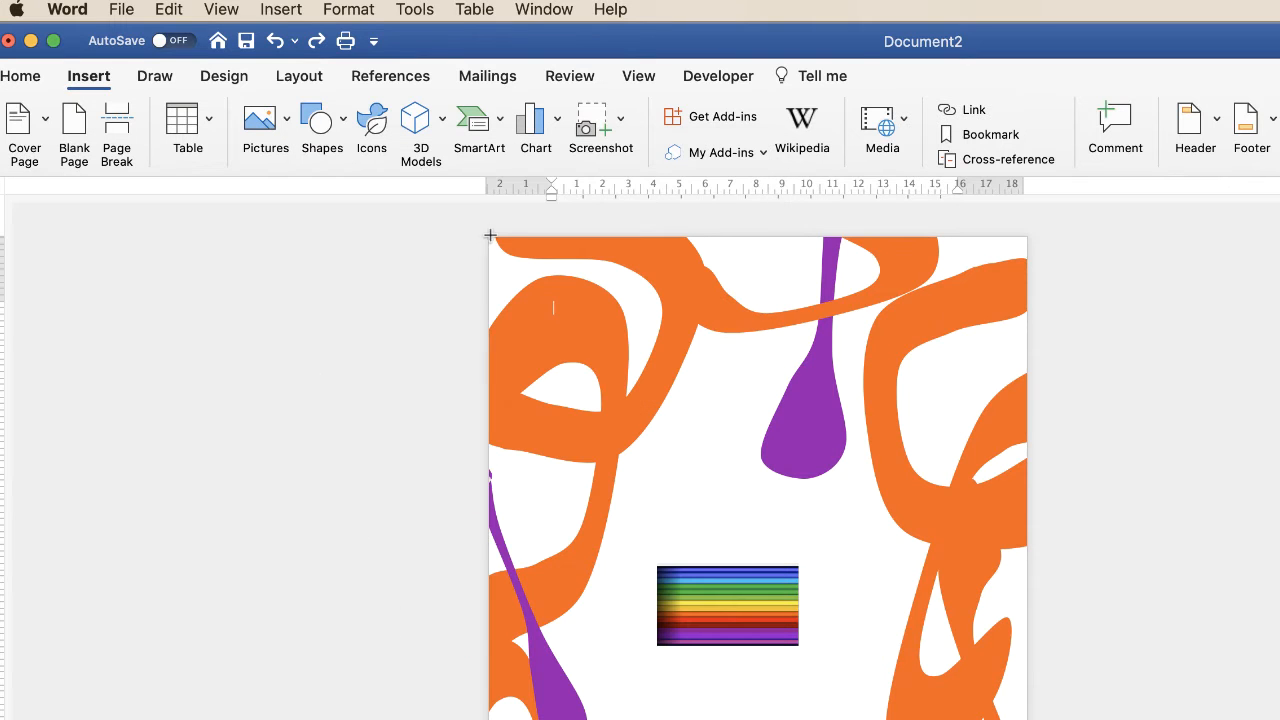
{"action": "left_click_drag", "start_coordinate": [489, 238], "coordinate": [948, 719]}
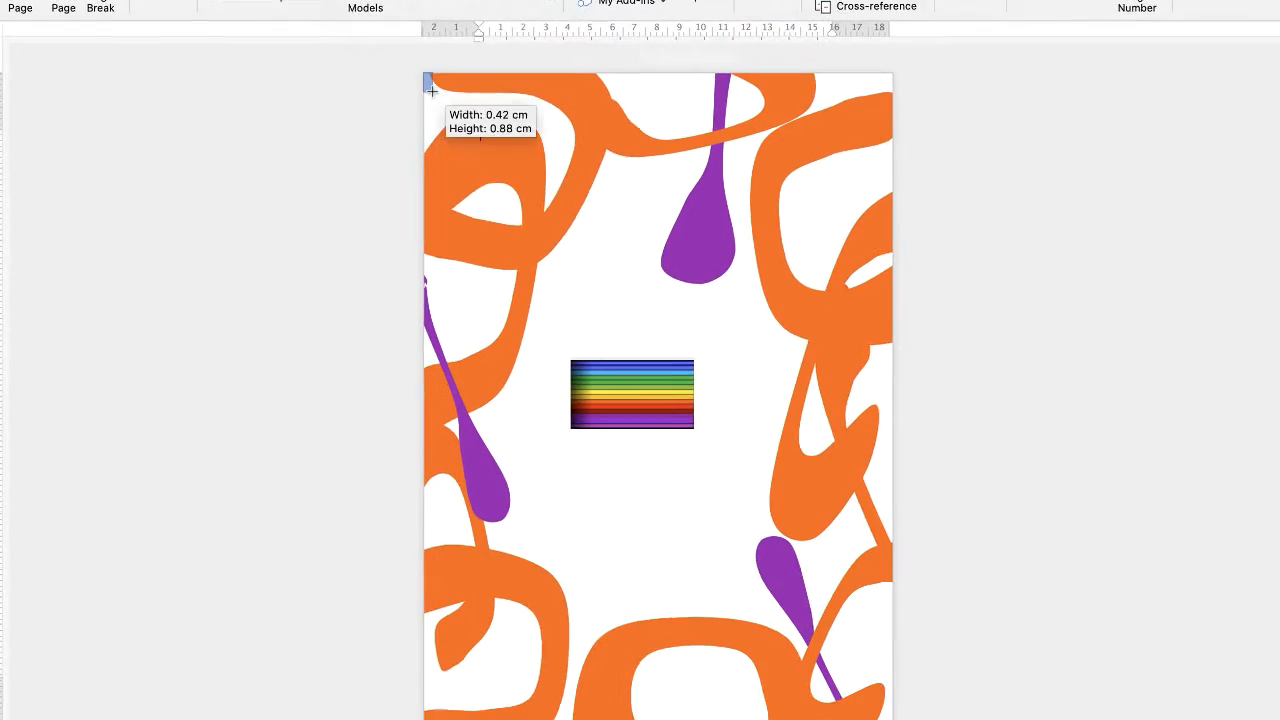
{"action": "left_click_drag", "start_coordinate": [796, 667], "coordinate": [862, 677]}
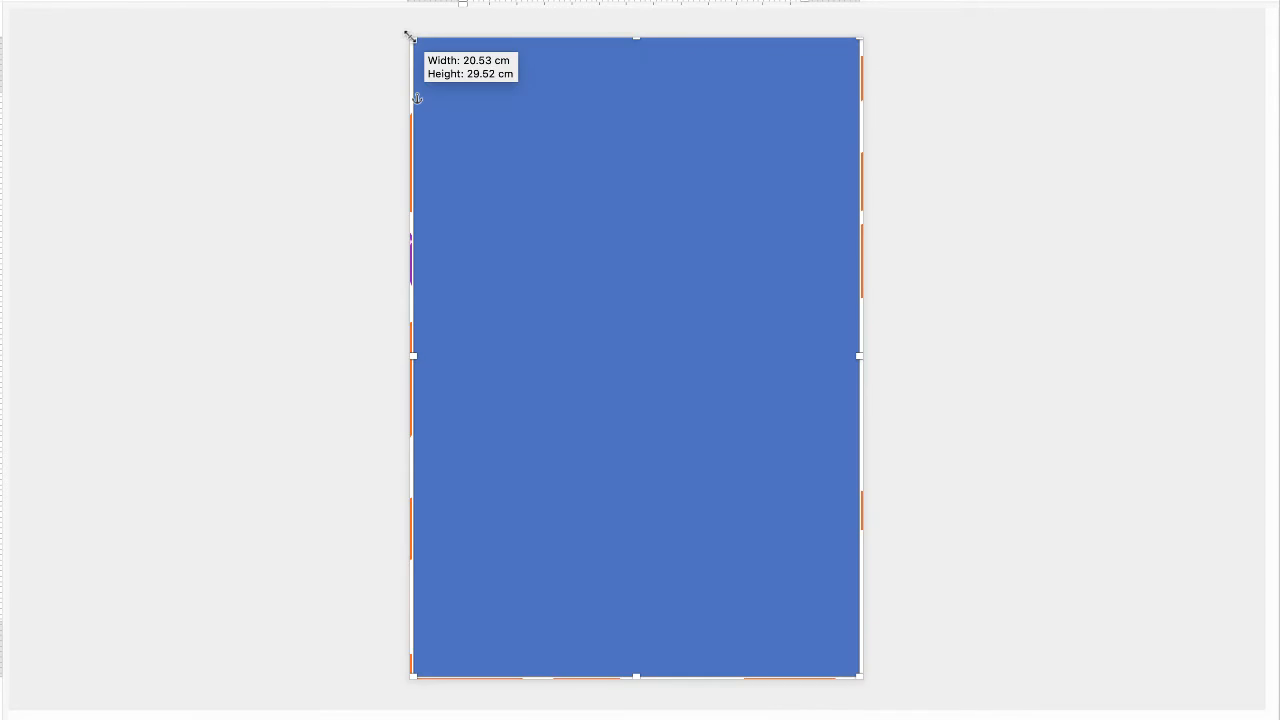
{"action": "left_click_drag", "start_coordinate": [409, 35], "coordinate": [405, 35]}
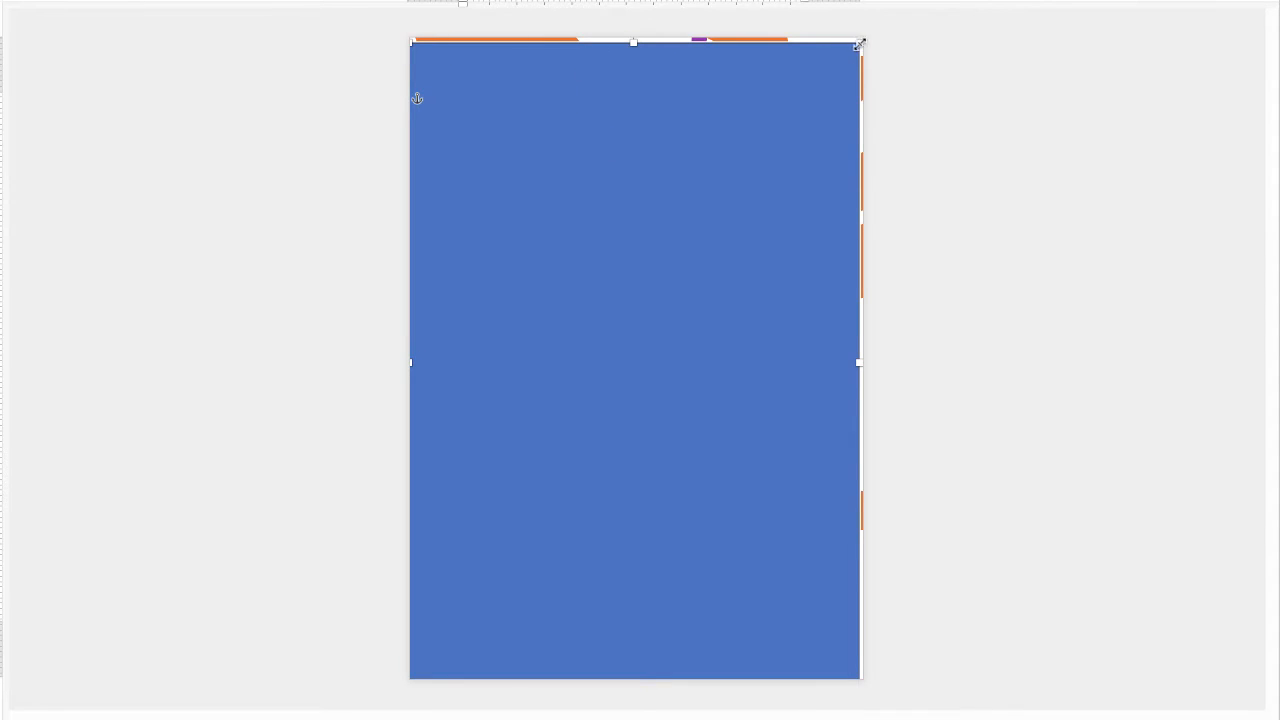
{"action": "left_click_drag", "start_coordinate": [859, 42], "coordinate": [864, 38]}
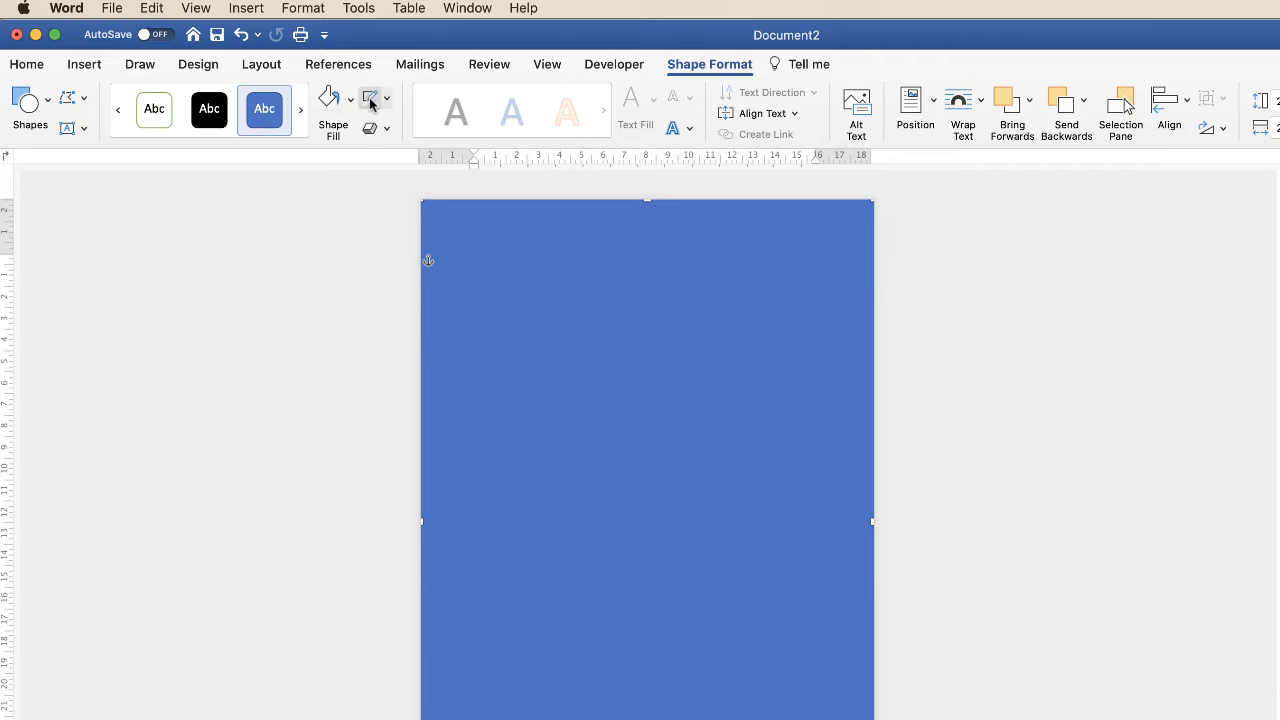
{"action": "left_click", "coordinate": [386, 98]}
{"action": "left_click", "coordinate": [386, 134]}
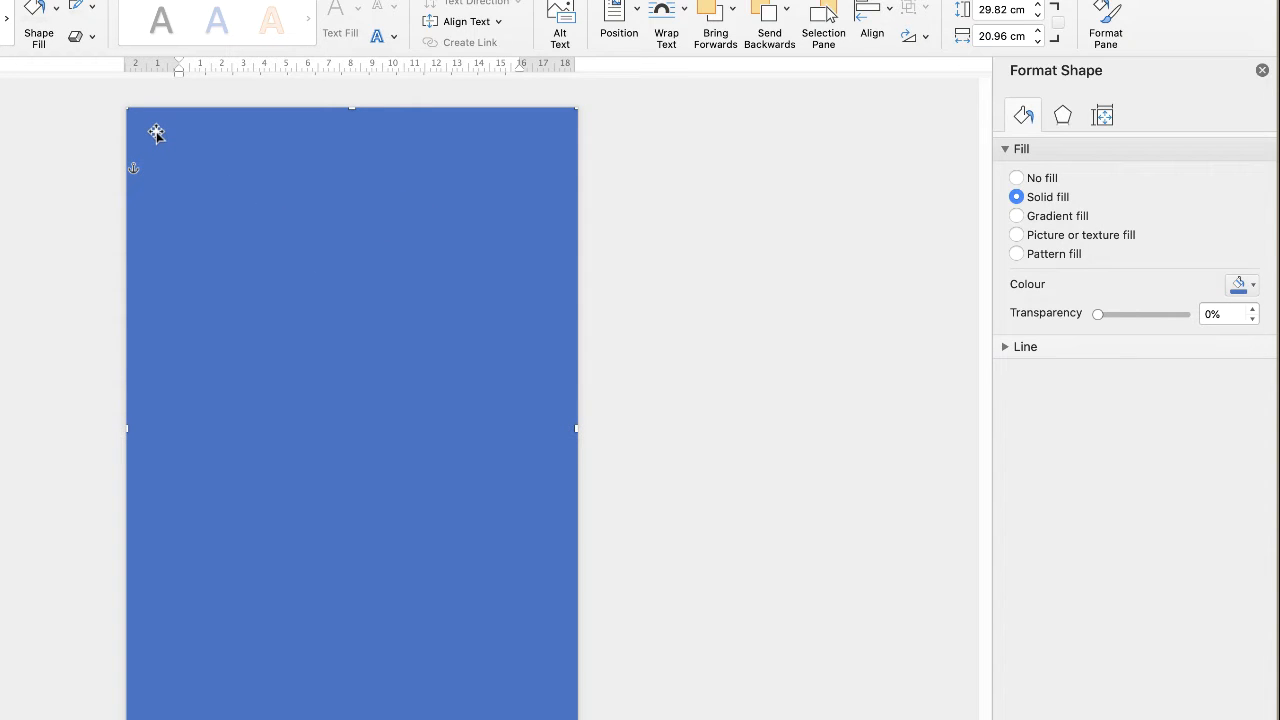
Step: Shift the blue rectangle towards the lower right and move the swatch image beside it so both are accessible
{"action": "left_click_drag", "start_coordinate": [152, 132], "coordinate": [408, 259]}
{"action": "left_click_drag", "start_coordinate": [324, 405], "coordinate": [230, 173]}
{"action": "left_click_drag", "start_coordinate": [451, 340], "coordinate": [332, 344]}
{"action": "left_click_drag", "start_coordinate": [247, 160], "coordinate": [232, 370]}
{"action": "left_click", "coordinate": [417, 376]}
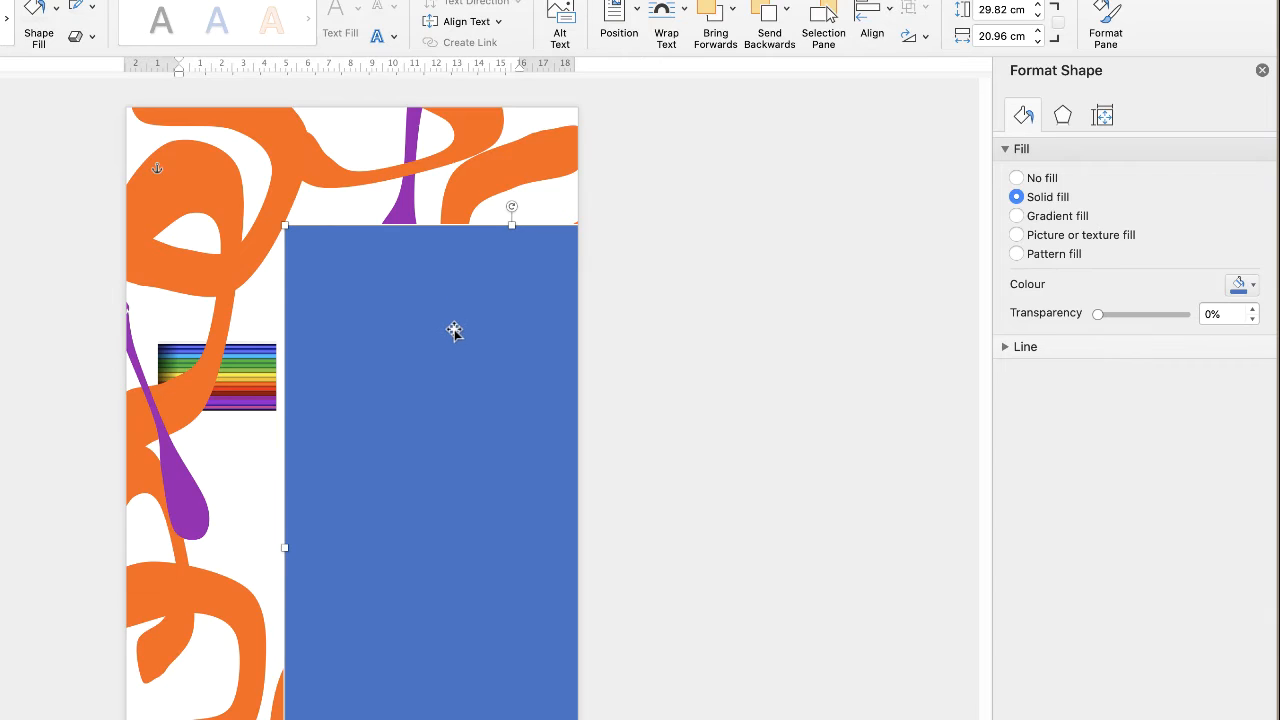
Step: Fill the rectangle with a purple sampled from the swatch image and move it back over the whole page
{"action": "left_click", "coordinate": [1253, 287]}
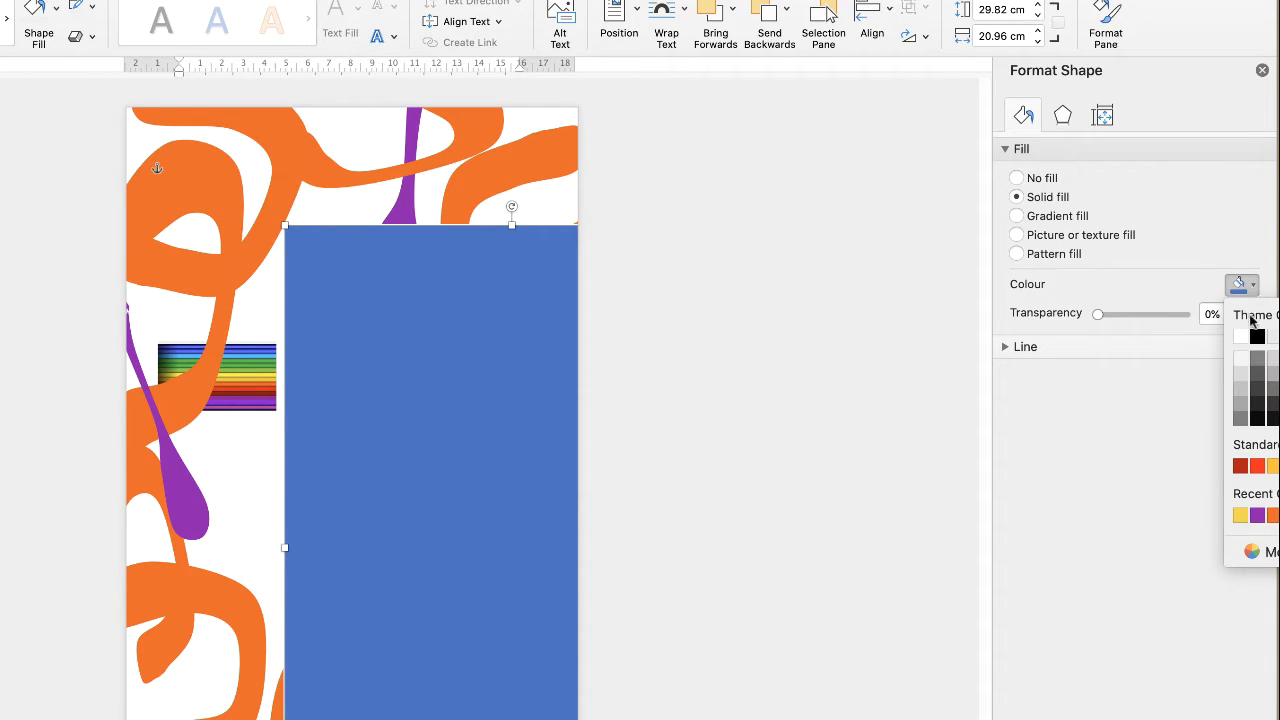
{"action": "left_click", "coordinate": [1240, 550]}
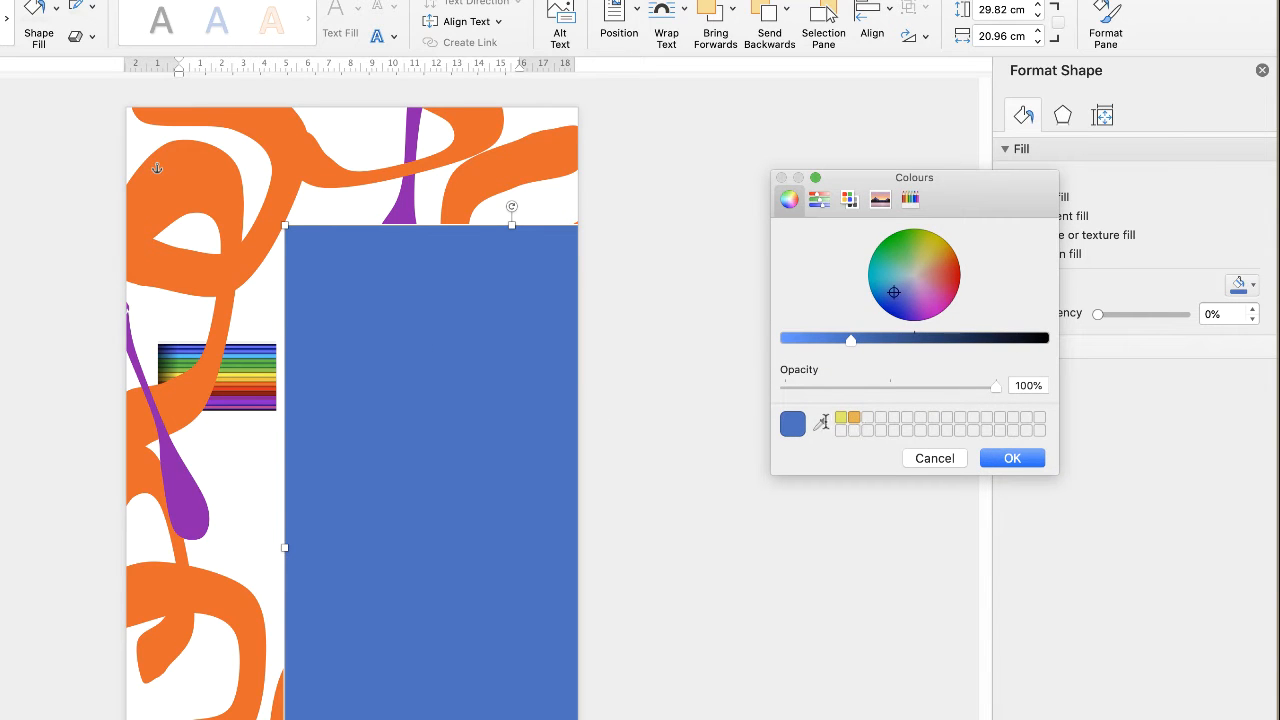
{"action": "left_click", "coordinate": [819, 424]}
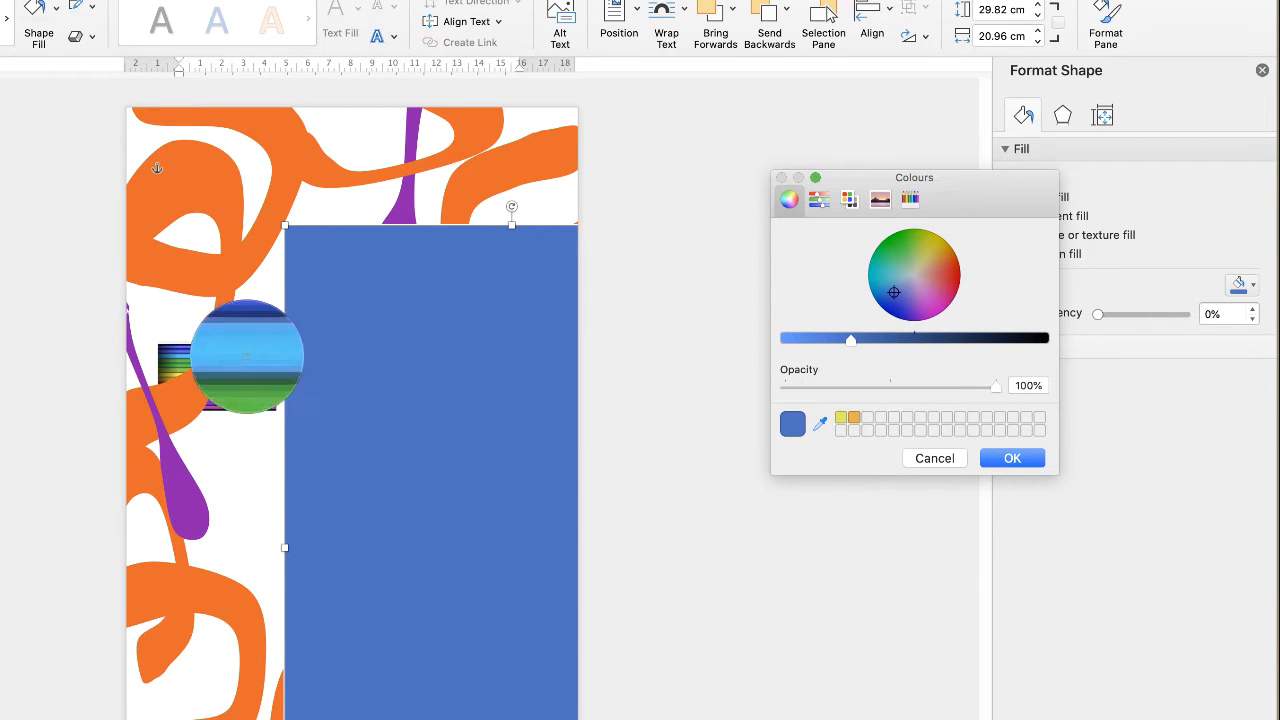
{"action": "left_click_drag", "start_coordinate": [250, 350], "coordinate": [246, 398]}
{"action": "left_click", "coordinate": [1028, 459]}
{"action": "left_click_drag", "start_coordinate": [457, 423], "coordinate": [289, 303]}
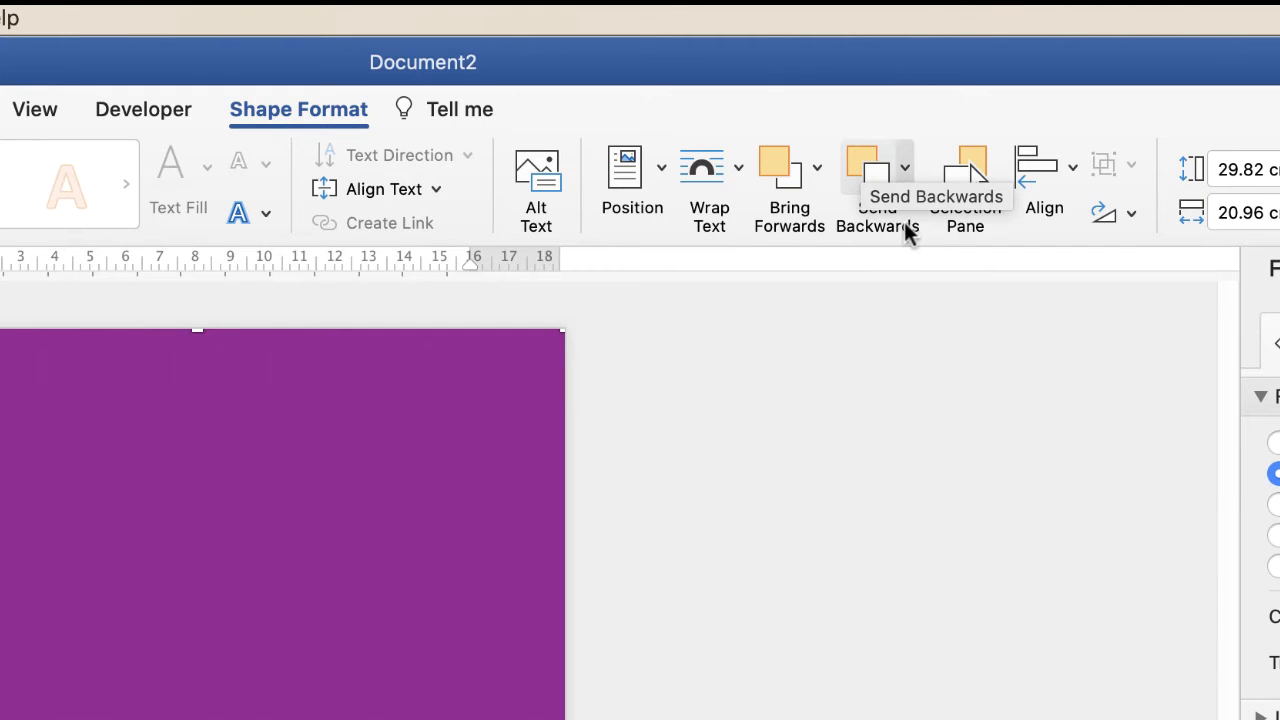
Step: Send the full-page purple rectangle to the back, behind all the curved shapes
{"action": "left_click", "coordinate": [906, 168]}
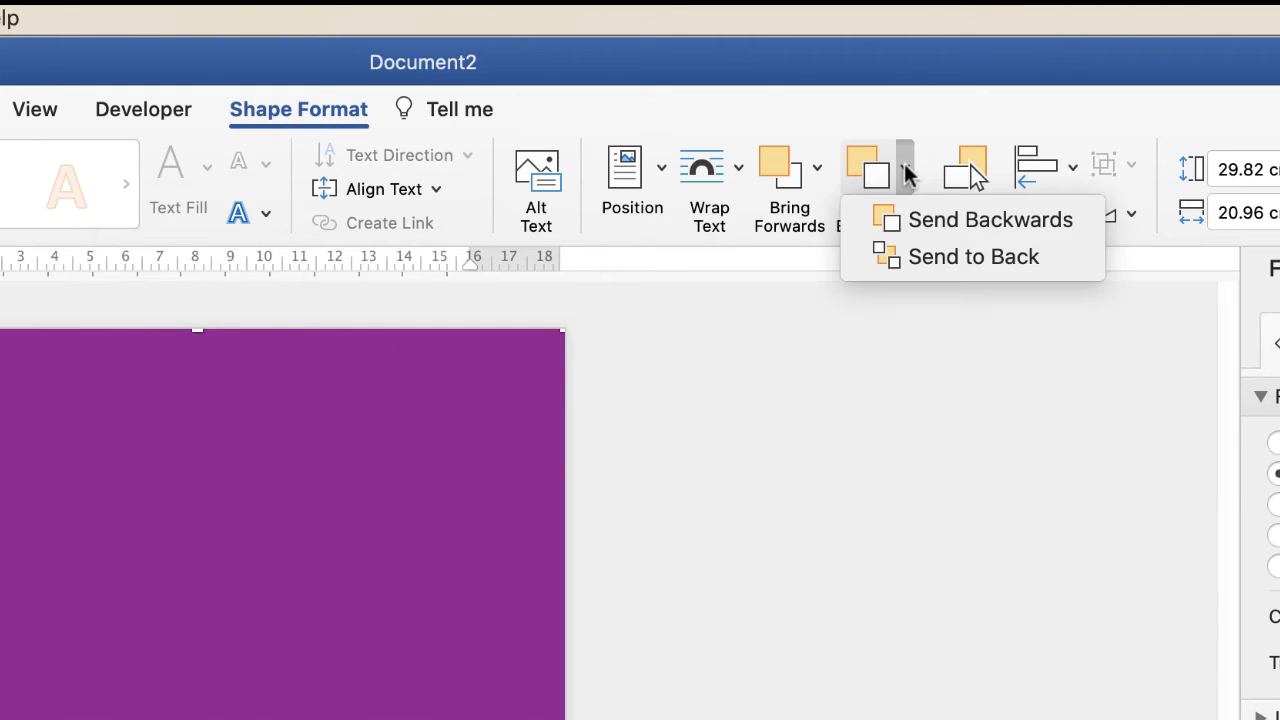
{"action": "left_click", "coordinate": [955, 257]}
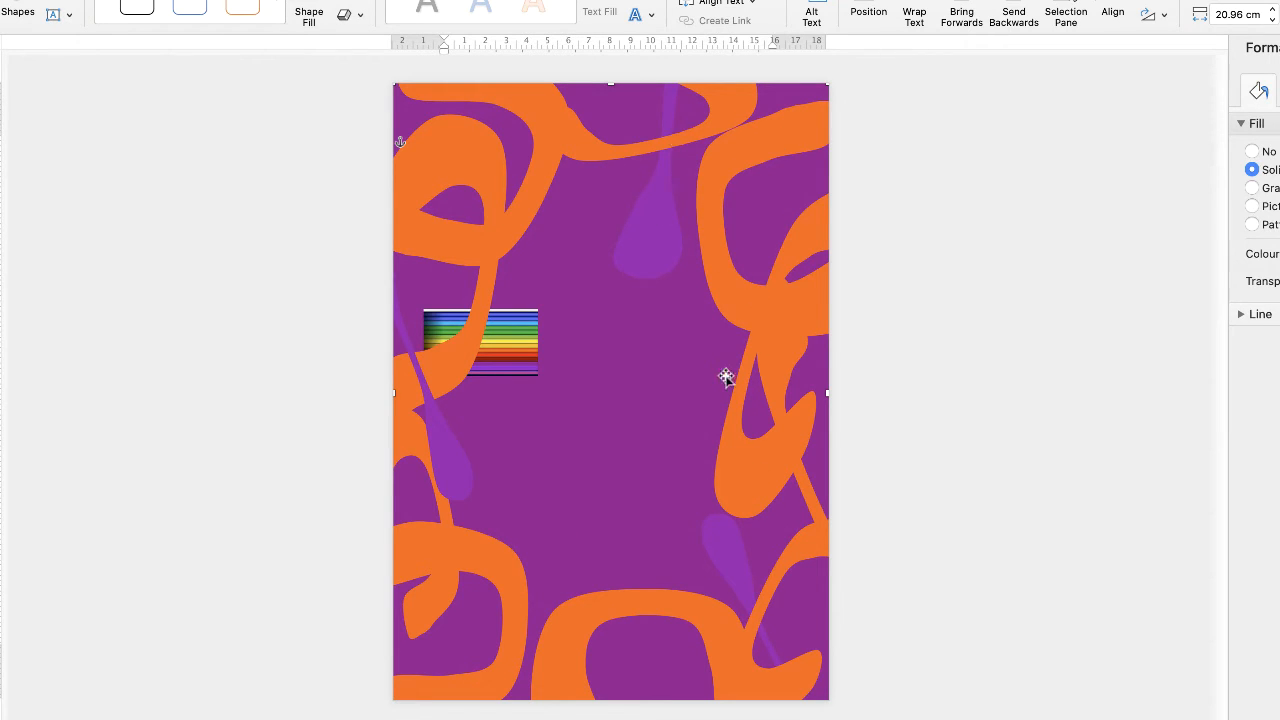
Step: Fill the page's upper-right curved shape with green and the upper teardrop with light blue, both sampled from the swatch image
{"action": "left_click", "coordinate": [735, 297]}
{"action": "left_click", "coordinate": [1063, 388]}
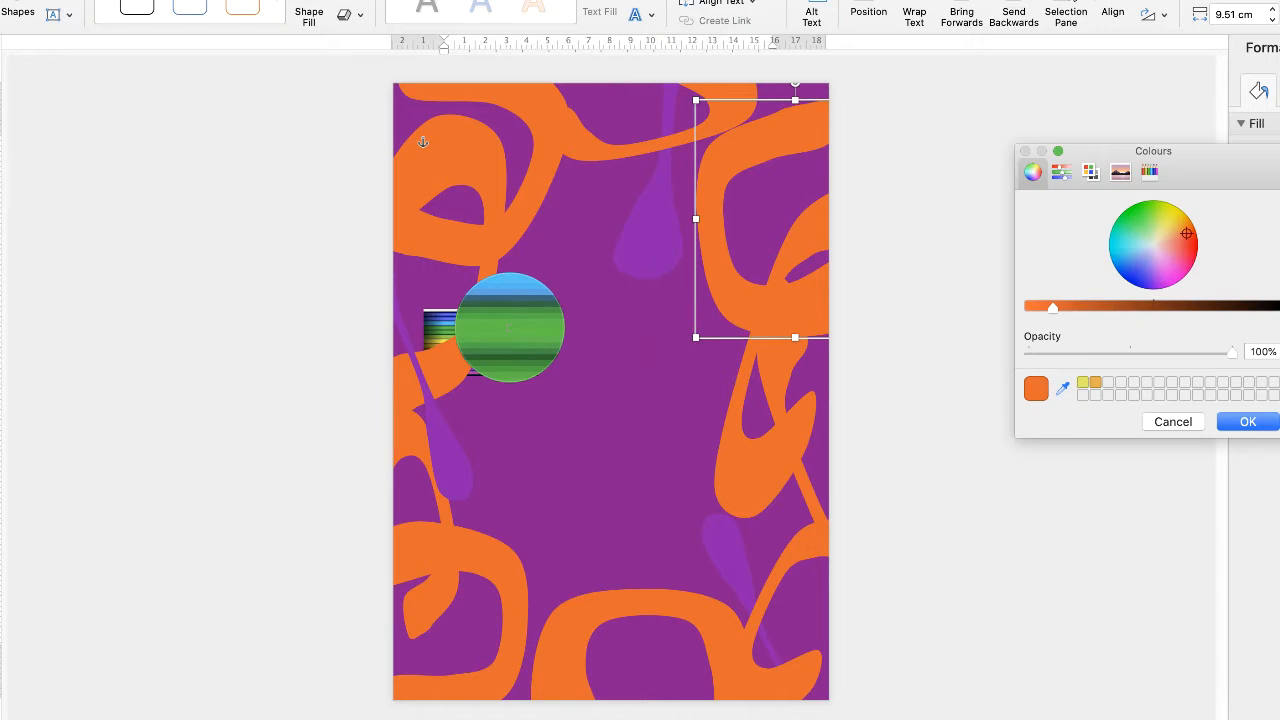
{"action": "left_click", "coordinate": [510, 328]}
{"action": "left_click", "coordinate": [1246, 421]}
{"action": "left_click", "coordinate": [650, 245]}
{"action": "left_click", "coordinate": [1063, 388]}
{"action": "left_click", "coordinate": [510, 322]}
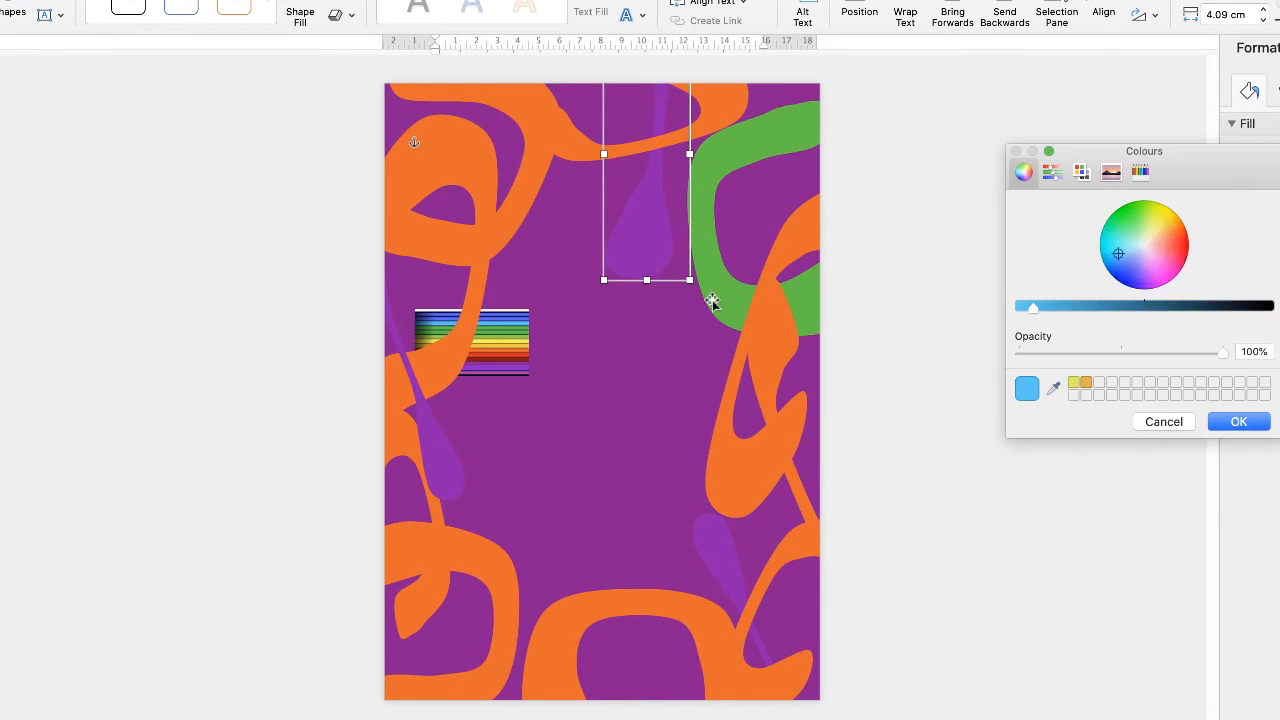
{"action": "left_click", "coordinate": [1246, 421]}
Step: Fill the page's upper-left angled loop with red and the lower-right curved shape with yellow, sampling both from the swatch image
{"action": "left_click", "coordinate": [480, 248]}
{"action": "left_click", "coordinate": [1053, 388]}
{"action": "left_click", "coordinate": [492, 354]}
{"action": "left_click", "coordinate": [1238, 421]}
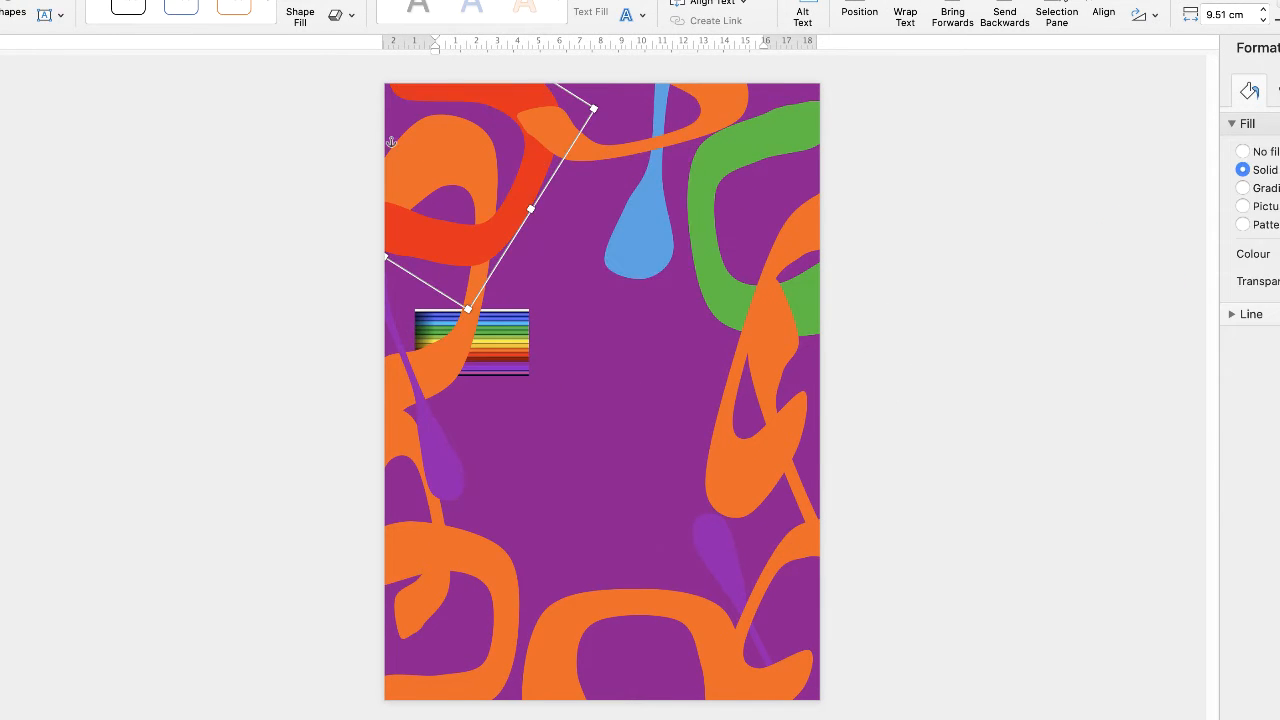
{"action": "left_click", "coordinate": [775, 578]}
{"action": "left_click", "coordinate": [1053, 388]}
{"action": "left_click", "coordinate": [498, 341]}
{"action": "left_click", "coordinate": [1235, 421]}
Step: Fill the large loop in the page's lower-left corner with a golden yellow sampled from the swatch image
{"action": "left_click", "coordinate": [504, 585]}
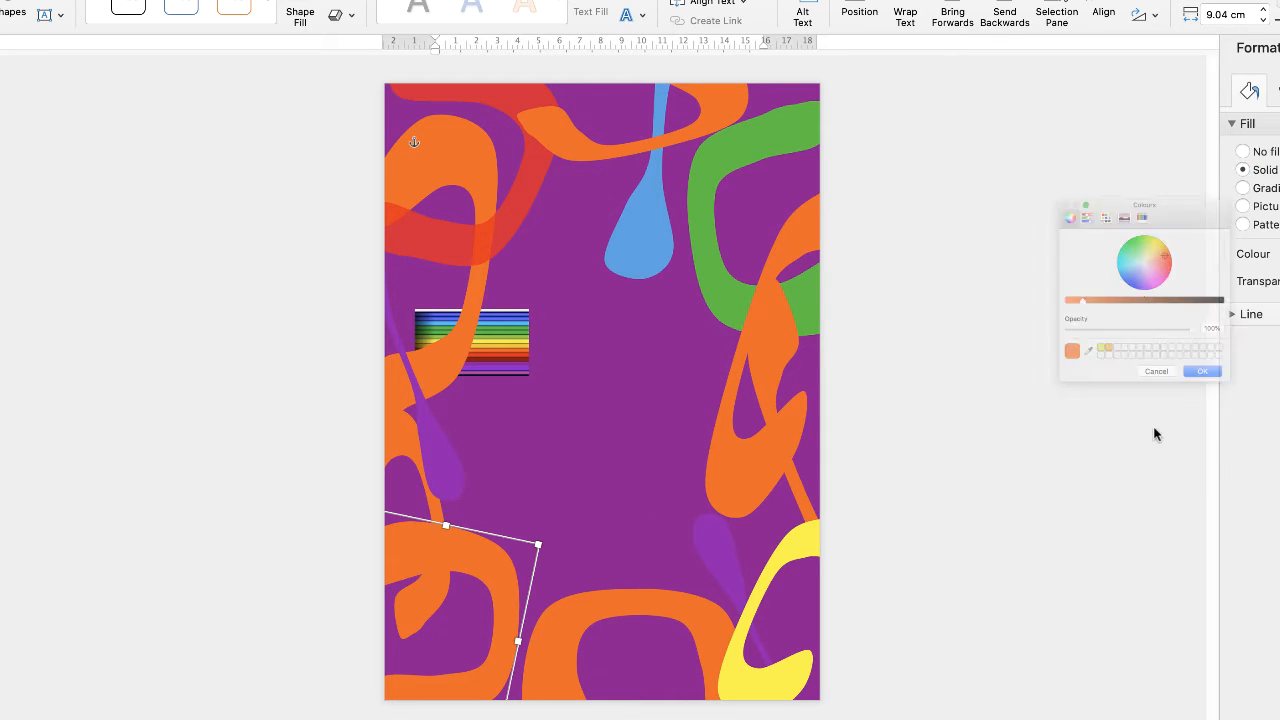
{"action": "left_click", "coordinate": [1053, 388]}
{"action": "left_click", "coordinate": [498, 341]}
{"action": "left_click", "coordinate": [1238, 421]}
Step: Fill the narrow shape at the page's left edge with a blue sampled from the swatch image, and repeat that fill on the matching right-side shape
{"action": "left_click", "coordinate": [424, 597]}
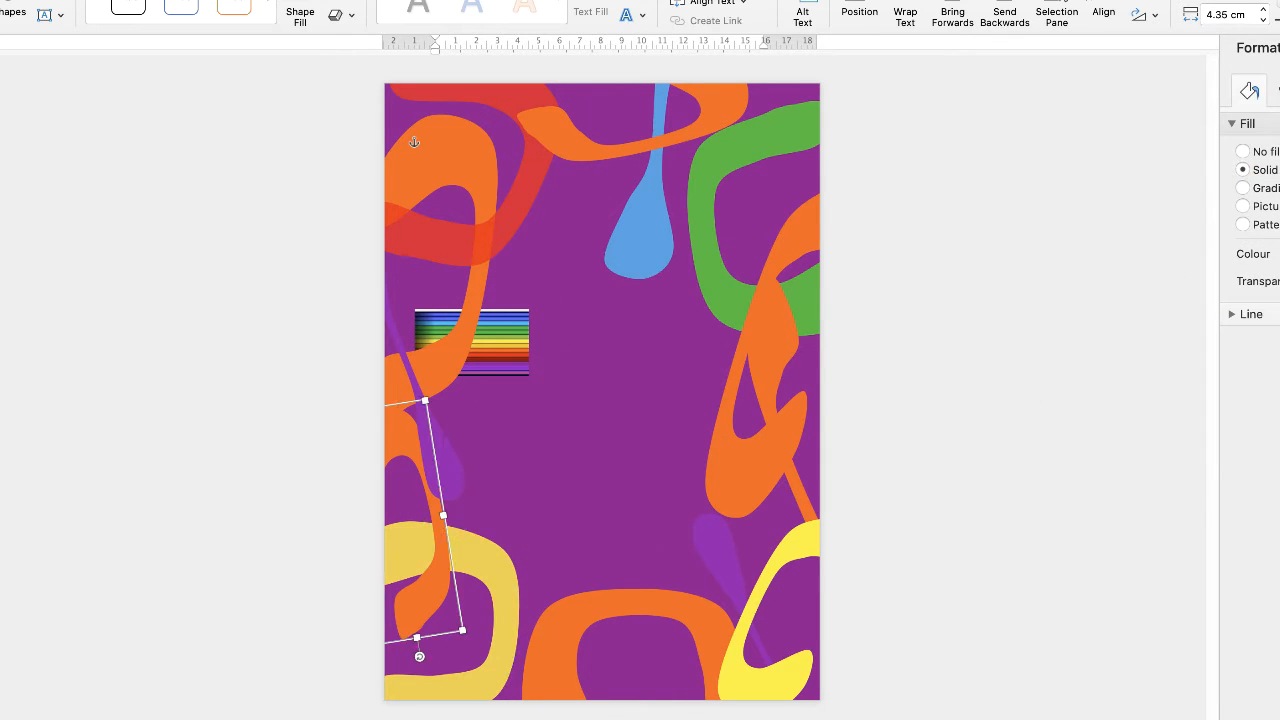
{"action": "left_click", "coordinate": [1053, 388]}
{"action": "left_click", "coordinate": [501, 317]}
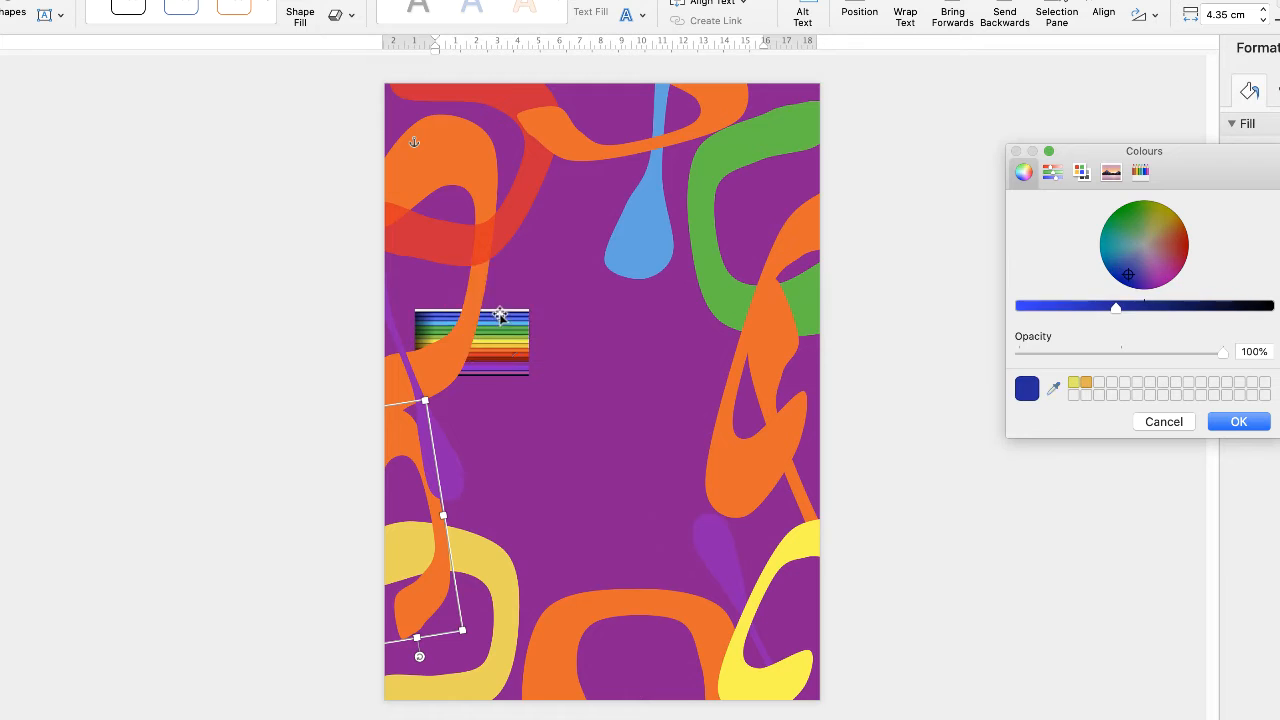
{"action": "left_click", "coordinate": [1053, 388]}
{"action": "left_click", "coordinate": [509, 318]}
{"action": "left_click", "coordinate": [1238, 421]}
{"action": "left_click", "coordinate": [772, 335]}
{"action": "key", "text": "super+y"}
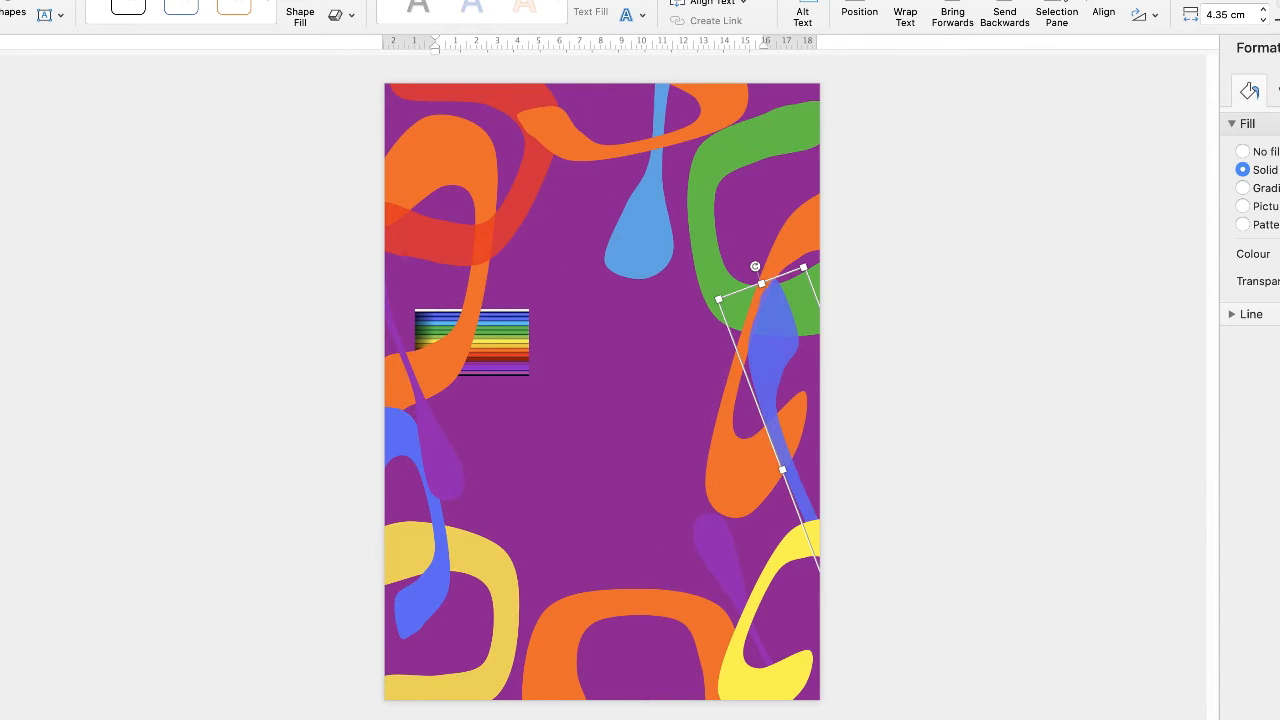
{"action": "left_click", "coordinate": [704, 235]}
Step: Fill the slanted teardrop at the page's left edge with an olive green sampled from the swatch image
{"action": "left_click", "coordinate": [443, 462]}
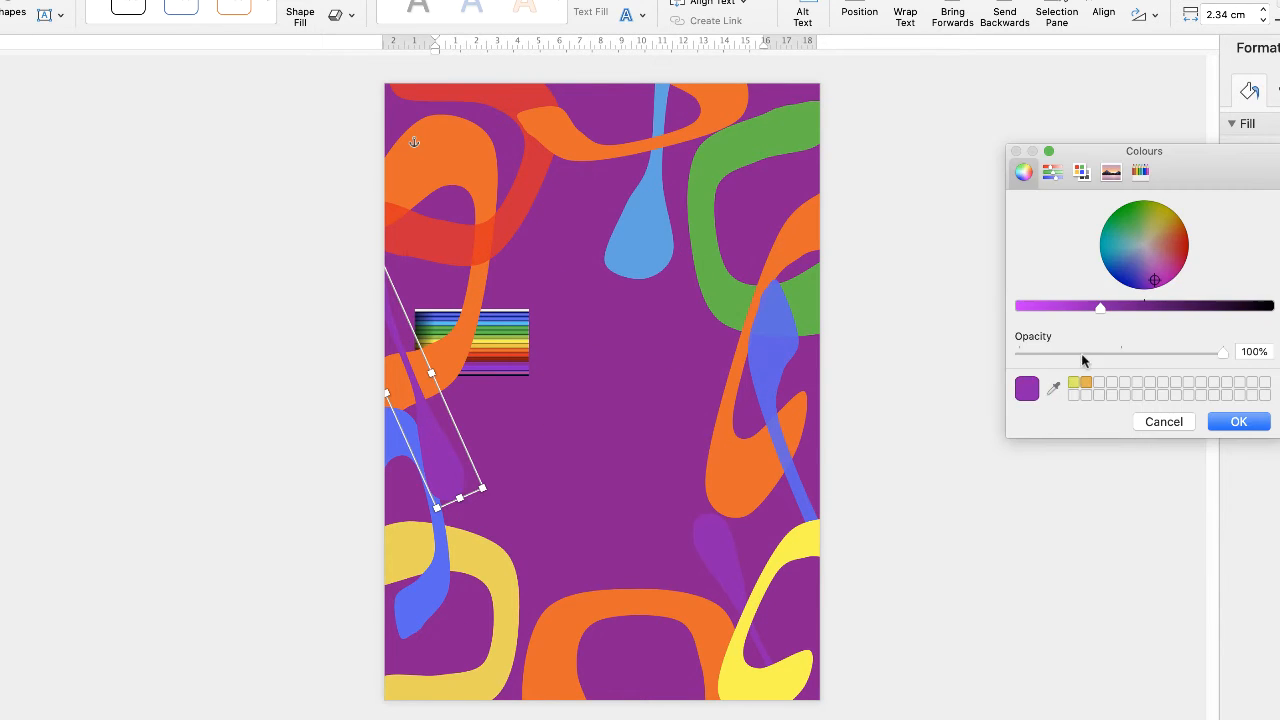
{"action": "left_click", "coordinate": [1053, 388]}
{"action": "left_click", "coordinate": [509, 338]}
{"action": "left_click", "coordinate": [1237, 421]}
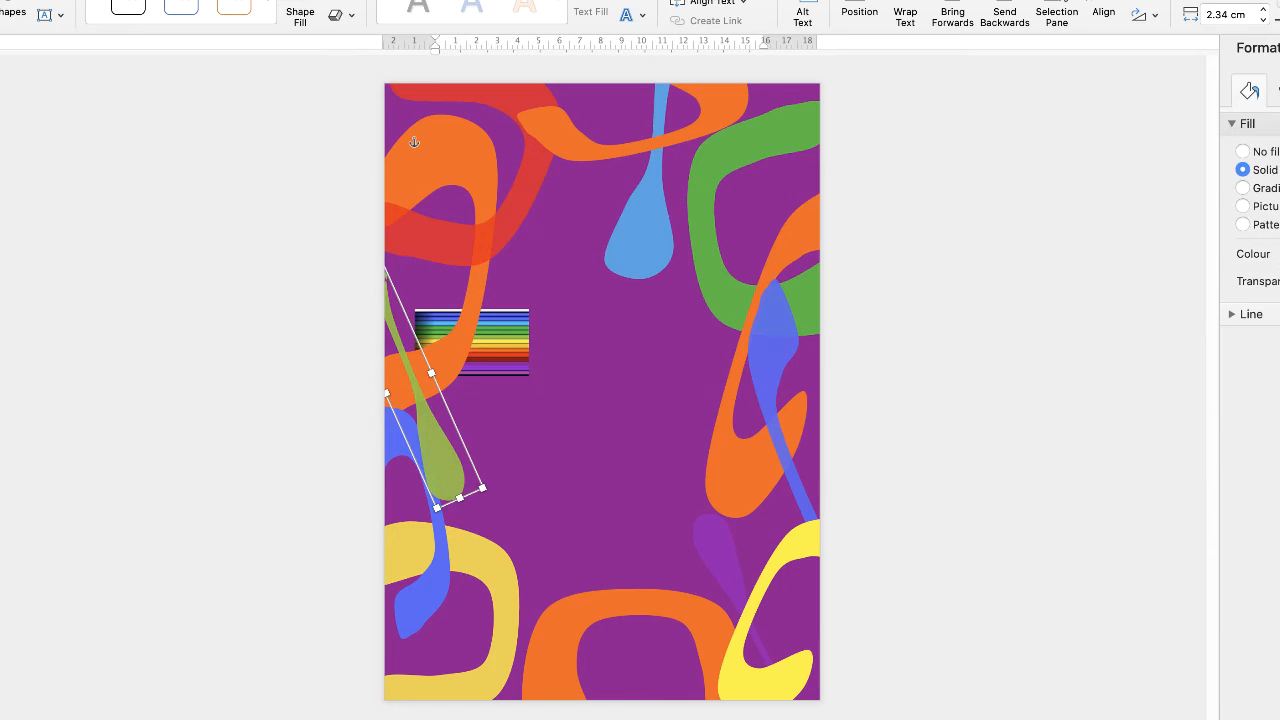
Step: Move the swatch image off the large orange loop to the middle of the page
{"action": "left_click", "coordinate": [511, 343]}
{"action": "left_click_drag", "start_coordinate": [511, 343], "coordinate": [632, 421]}
{"action": "left_click", "coordinate": [750, 114]}
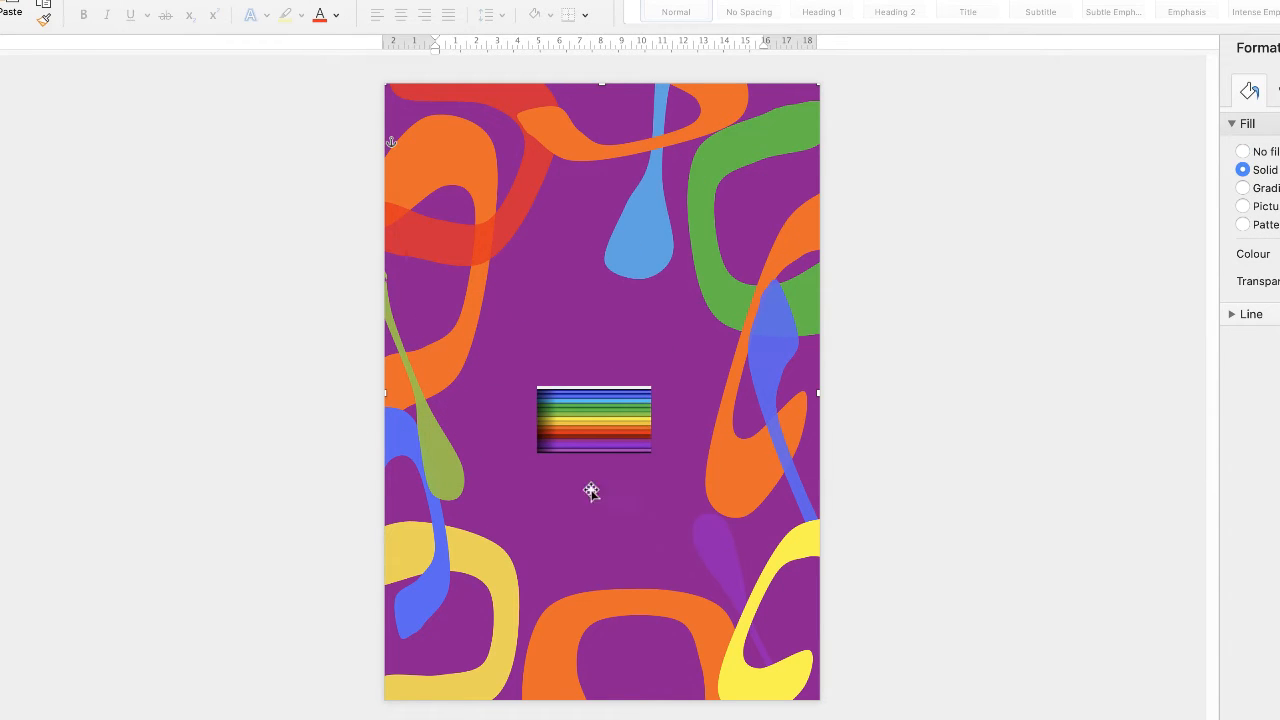
{"action": "left_click", "coordinate": [600, 442]}
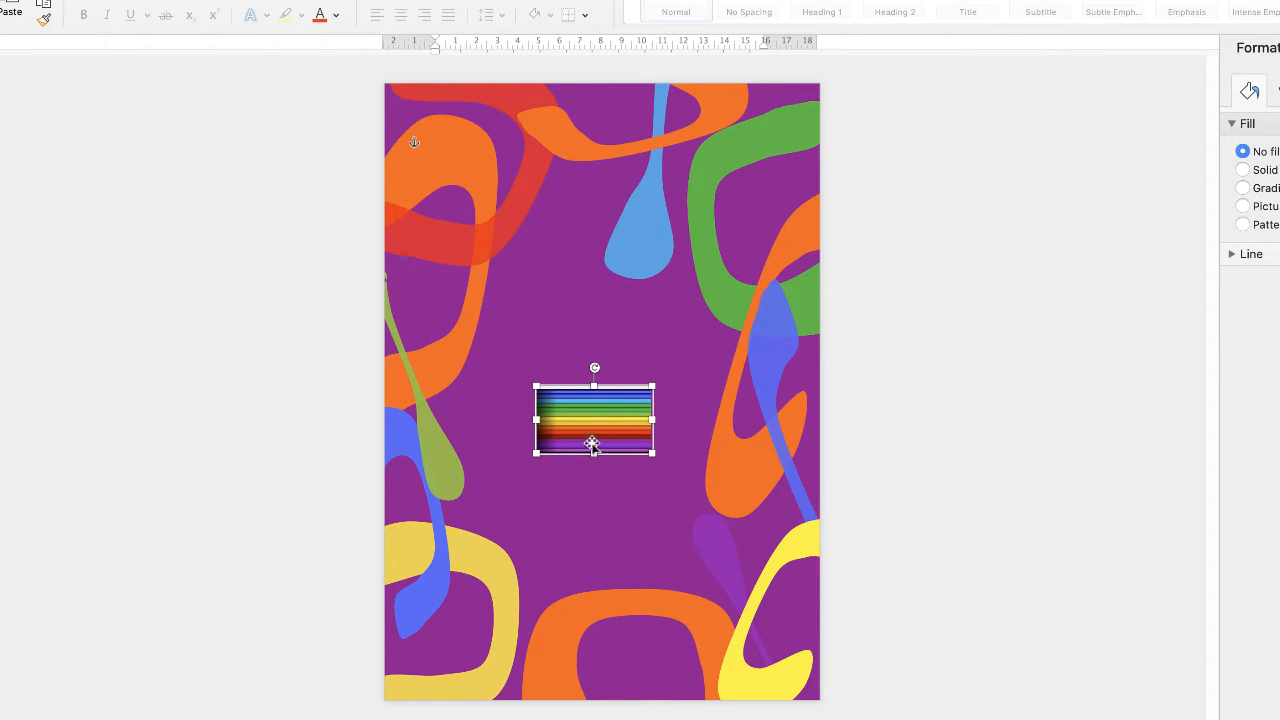
Step: Fill the large orange loop on the page's upper left with yellow
{"action": "left_click", "coordinate": [462, 346]}
{"action": "left_click", "coordinate": [1278, 254]}
{"action": "left_click", "coordinate": [1278, 349]}
Step: Select the purple background rectangle together with all the curved shapes and teardrops, and group them
{"action": "left_click", "coordinate": [723, 637]}
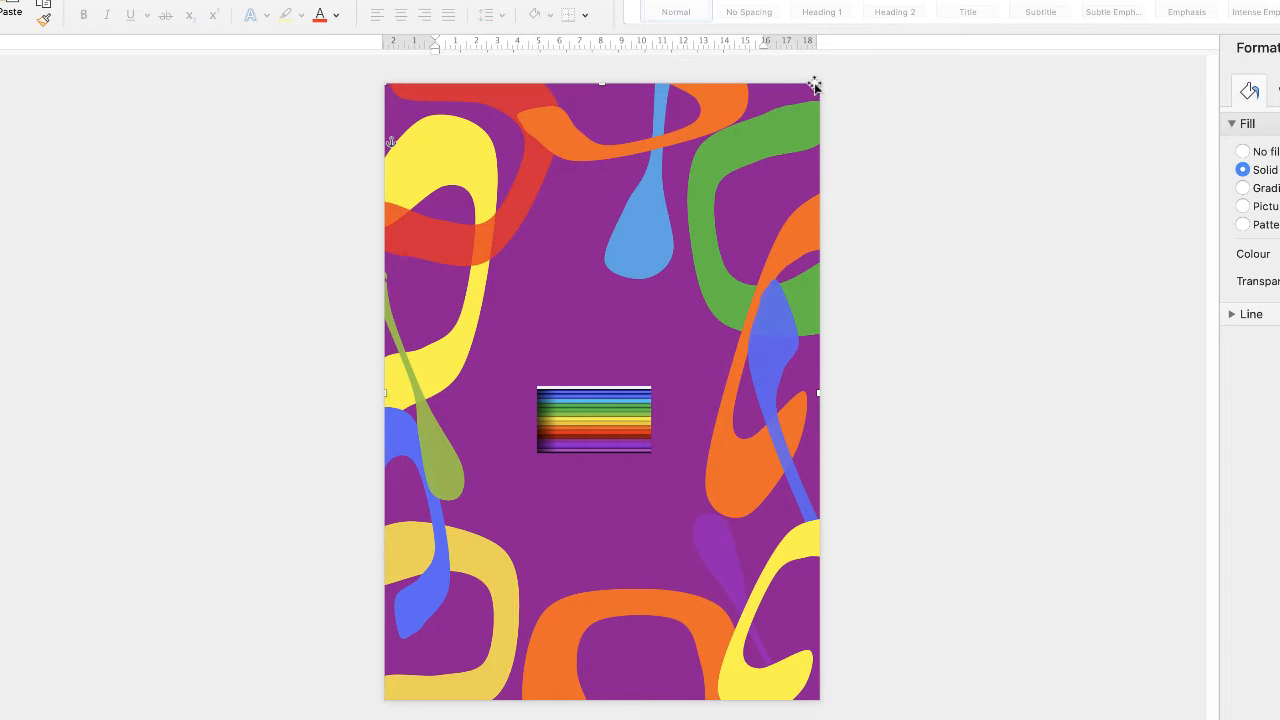
{"action": "left_click", "coordinate": [719, 103]}
{"action": "left_click", "coordinate": [651, 229], "text": "shift"}
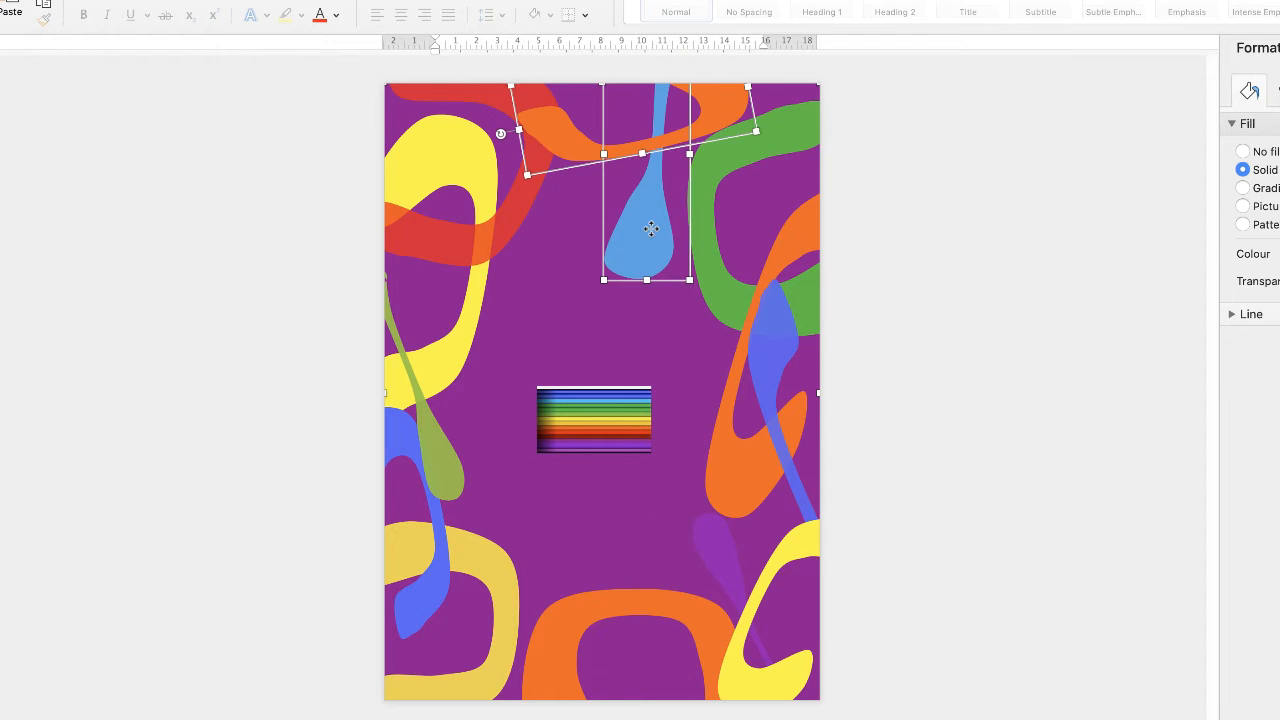
{"action": "left_click", "coordinate": [788, 131], "text": "shift"}
{"action": "left_click", "coordinate": [806, 226], "text": "shift"}
{"action": "left_click", "coordinate": [766, 391], "text": "shift"}
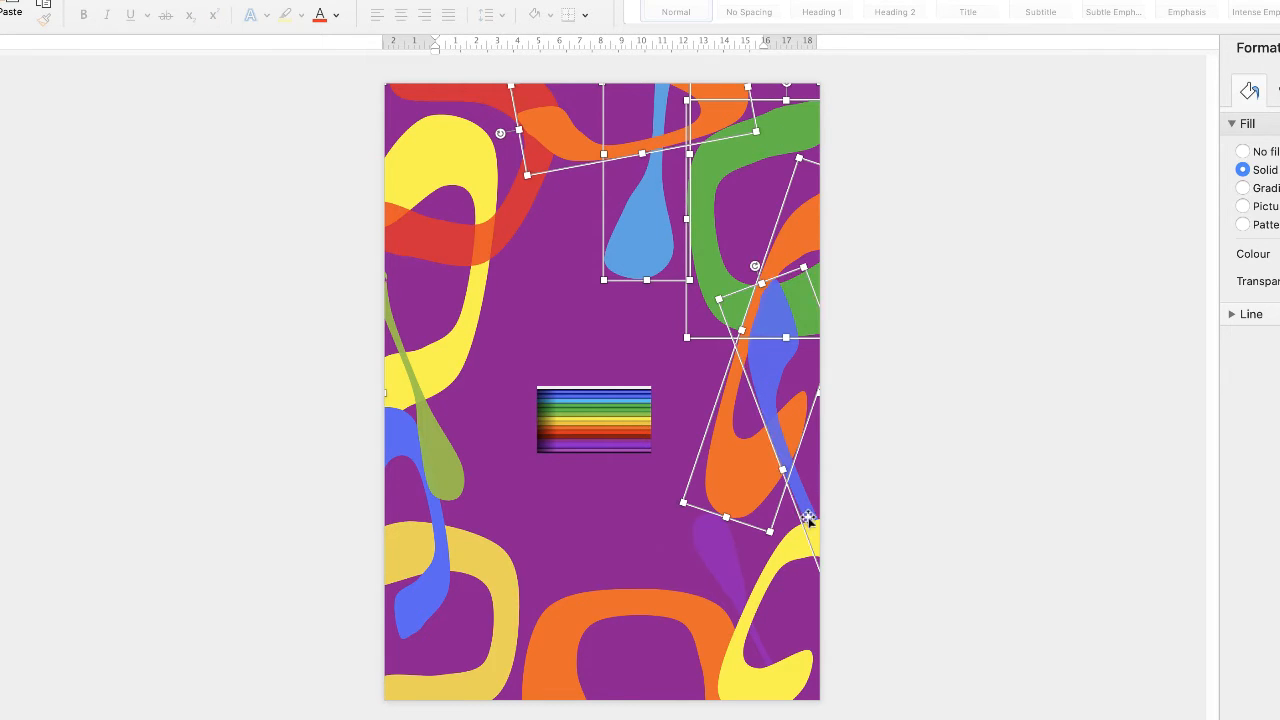
{"action": "left_click", "coordinate": [788, 558], "text": "shift"}
{"action": "left_click", "coordinate": [715, 545], "text": "shift"}
{"action": "left_click", "coordinate": [640, 603], "text": "shift"}
{"action": "left_click", "coordinate": [503, 590], "text": "shift"}
{"action": "left_click", "coordinate": [436, 570], "text": "shift"}
{"action": "left_click", "coordinate": [445, 468], "text": "shift"}
{"action": "left_click", "coordinate": [460, 358], "text": "shift"}
{"action": "left_click", "coordinate": [440, 242], "text": "shift"}
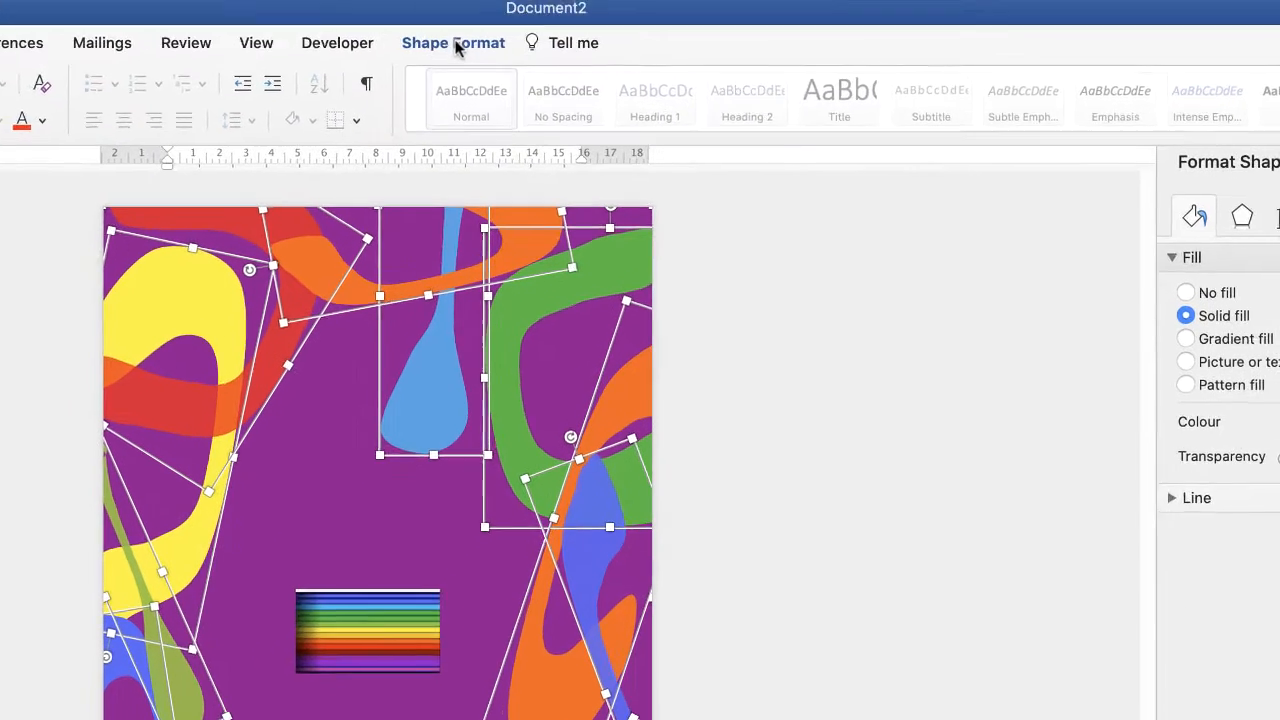
{"action": "left_click", "coordinate": [457, 45]}
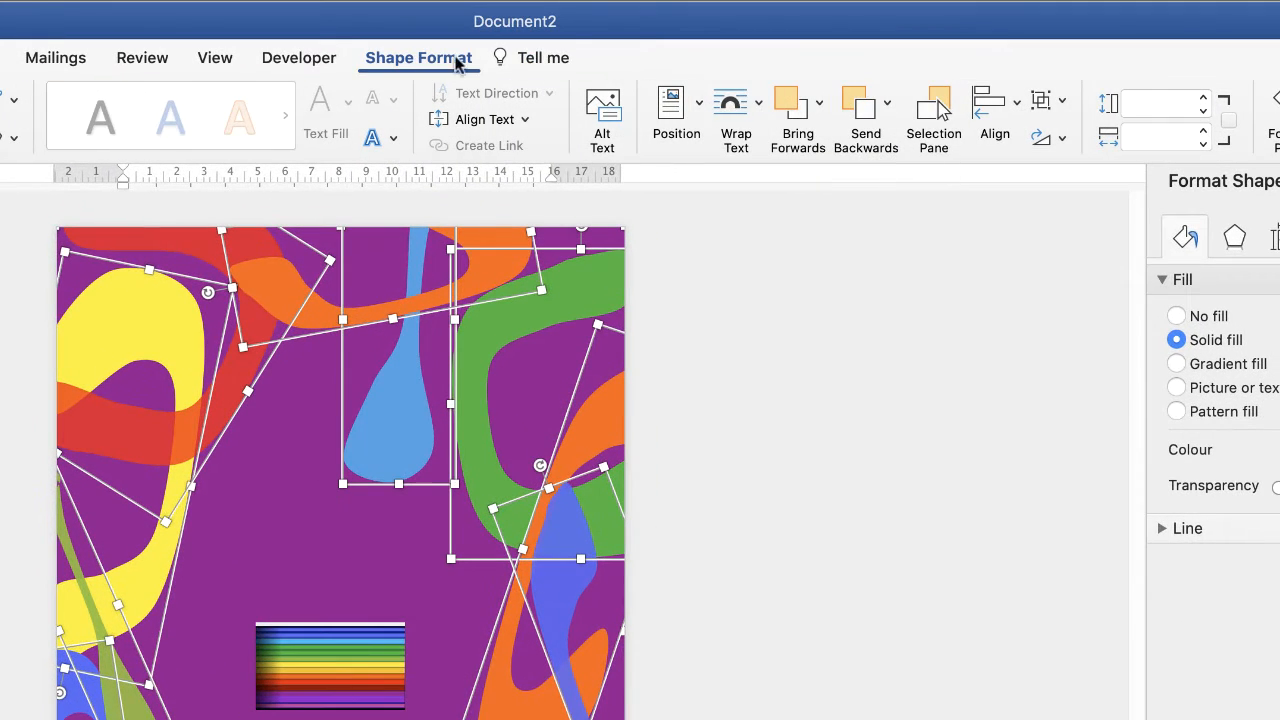
{"action": "left_click", "coordinate": [1060, 103]}
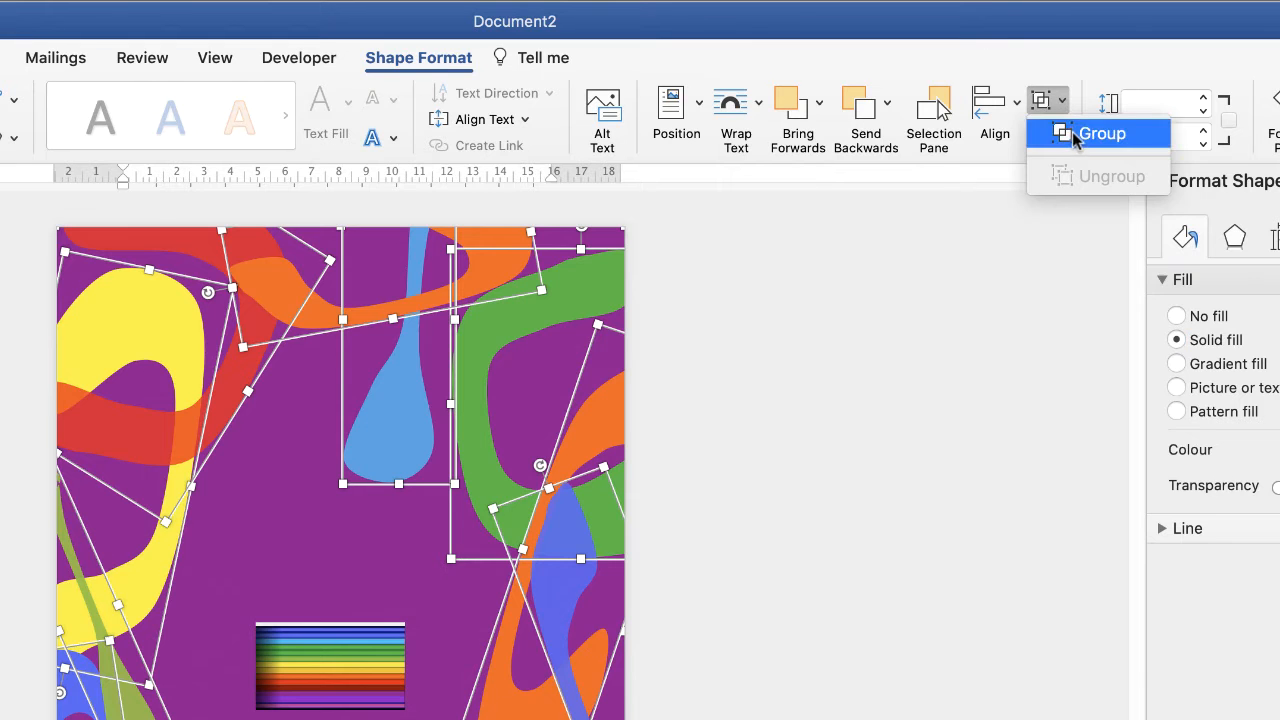
{"action": "left_click", "coordinate": [1072, 132]}
Step: Test the group by selecting the red loop and the purple background inside it, and view the grouping options
{"action": "left_click_drag", "start_coordinate": [315, 415], "coordinate": [563, 263]}
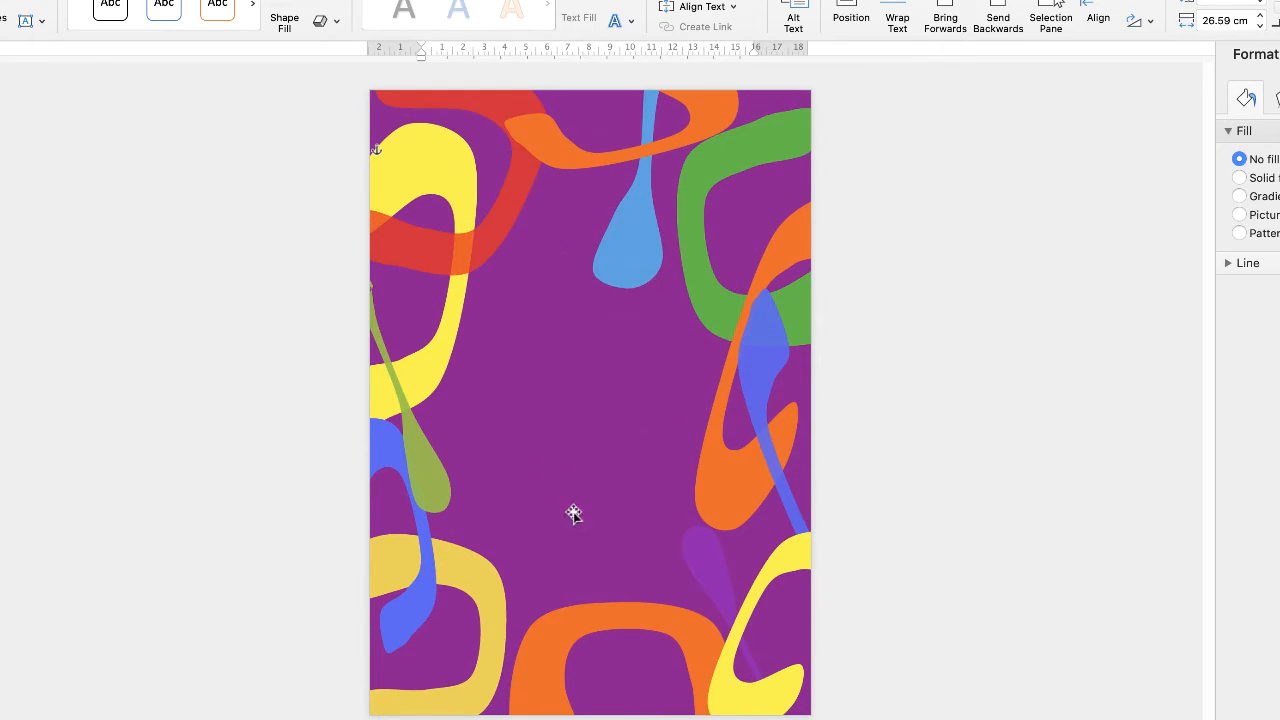
{"action": "left_click", "coordinate": [461, 256]}
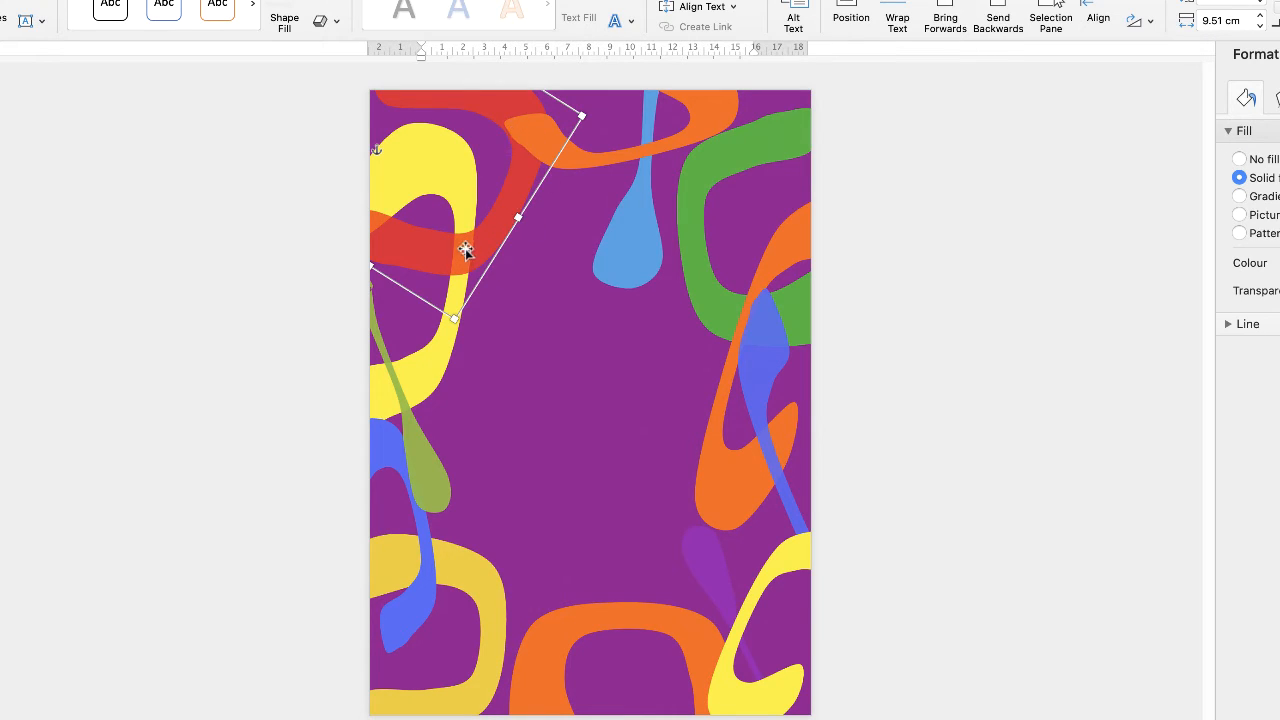
{"action": "mouse_move", "coordinate": [470, 248]}
{"action": "left_mouse_down"}
{"action": "mouse_move", "coordinate": [491, 260]}
{"action": "mouse_move", "coordinate": [457, 251]}
{"action": "mouse_move", "coordinate": [470, 250]}
{"action": "left_mouse_up"}
{"action": "left_click", "coordinate": [538, 343]}
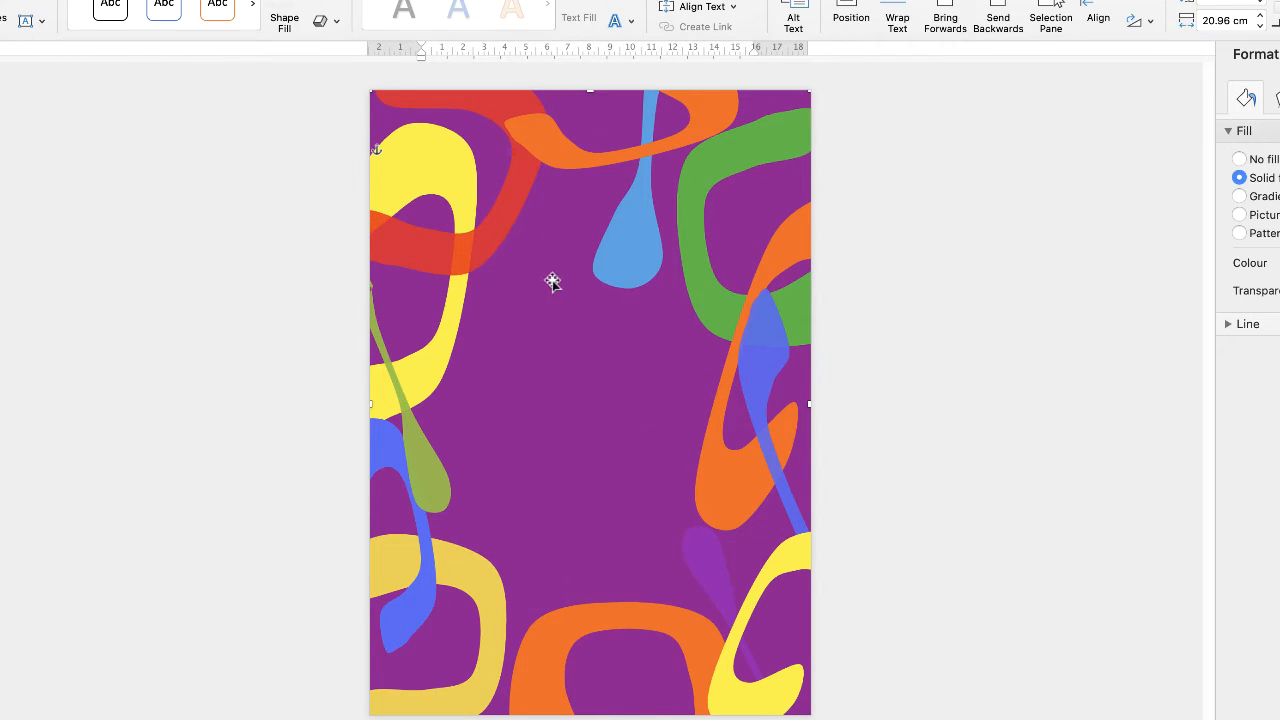
{"action": "left_click", "coordinate": [1145, 20]}
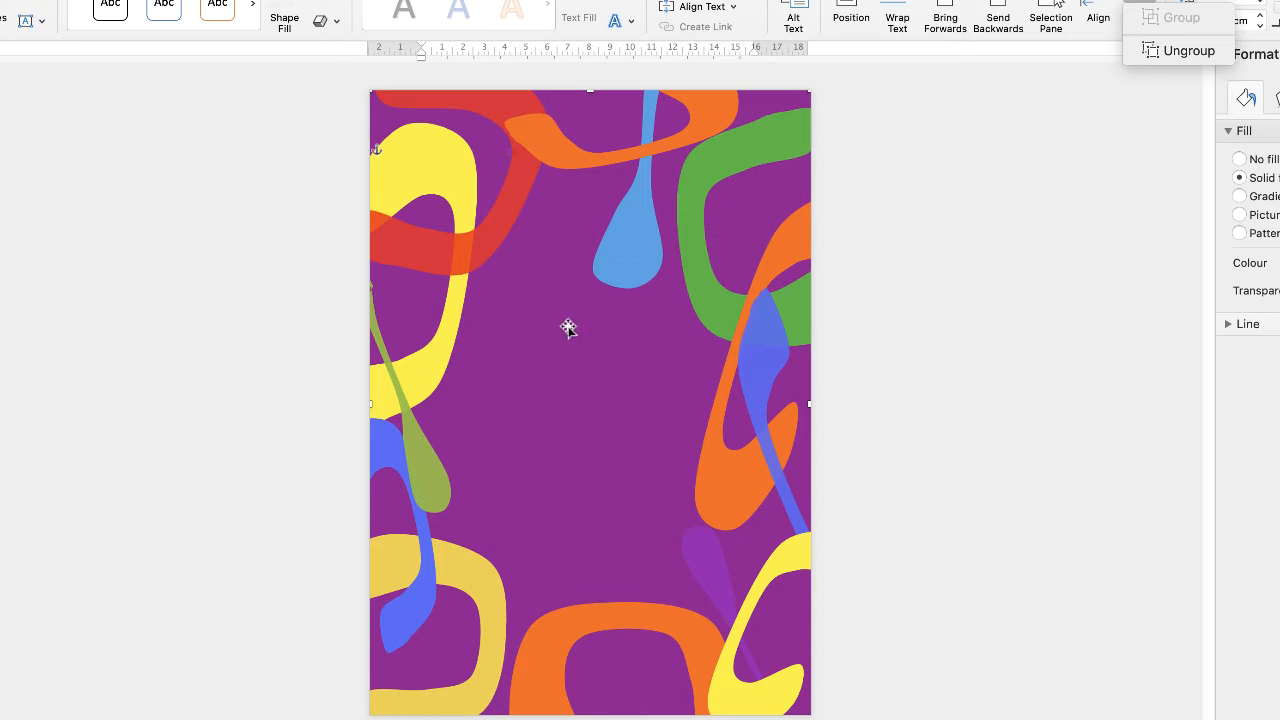
{"action": "left_click", "coordinate": [594, 350]}
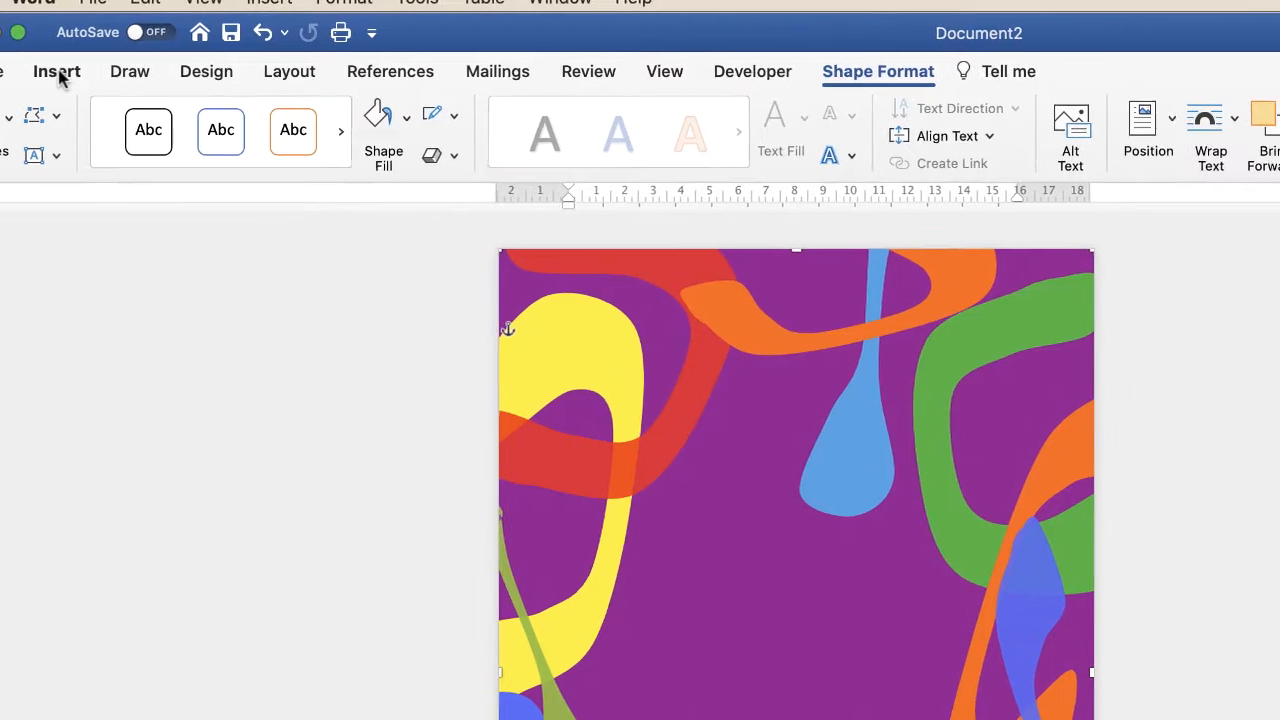
Step: Draw a text box about 9 cm wide in the middle of the page, containing "Summer" and "Sounds" on separate lines
{"action": "left_click", "coordinate": [60, 40]}
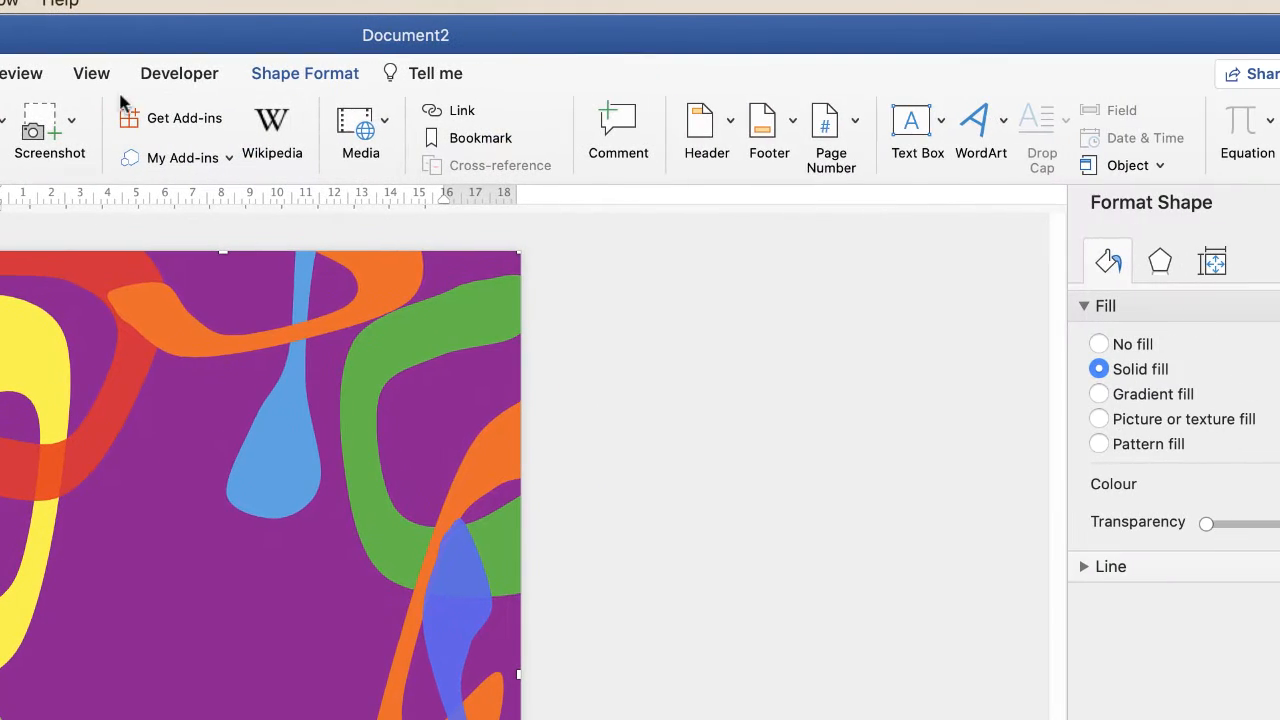
{"action": "left_click", "coordinate": [940, 122]}
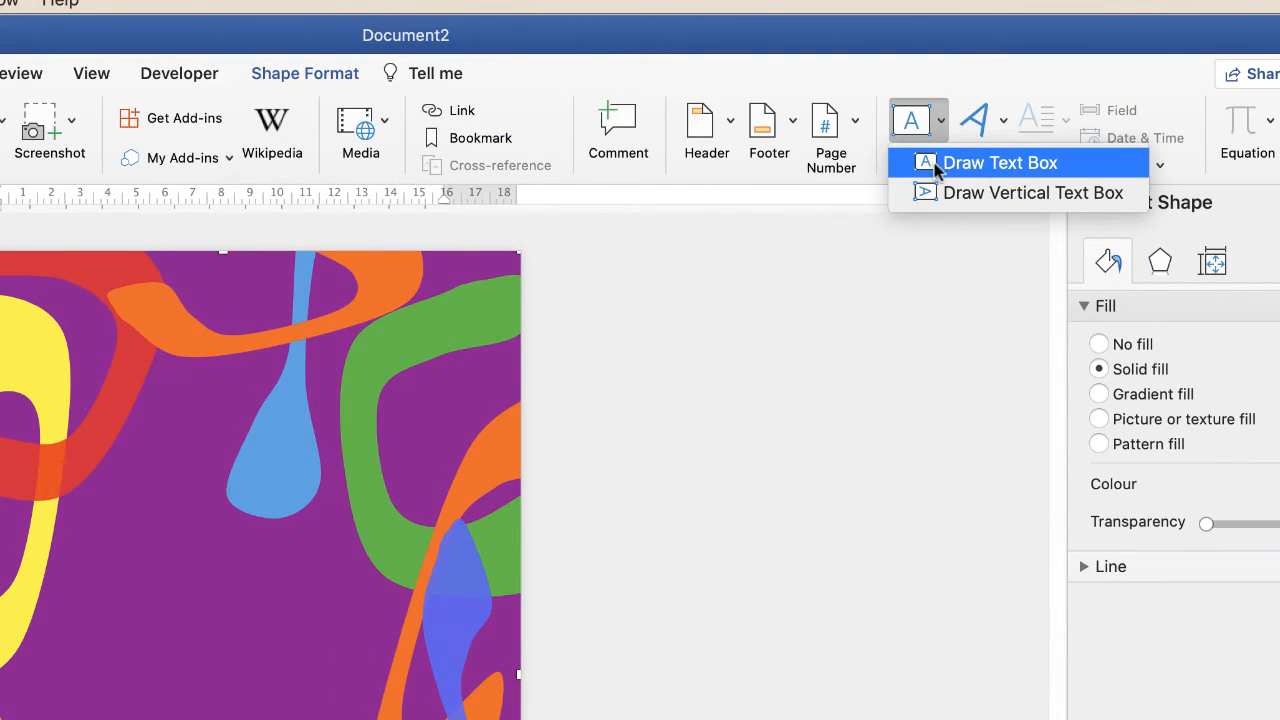
{"action": "left_click", "coordinate": [984, 164]}
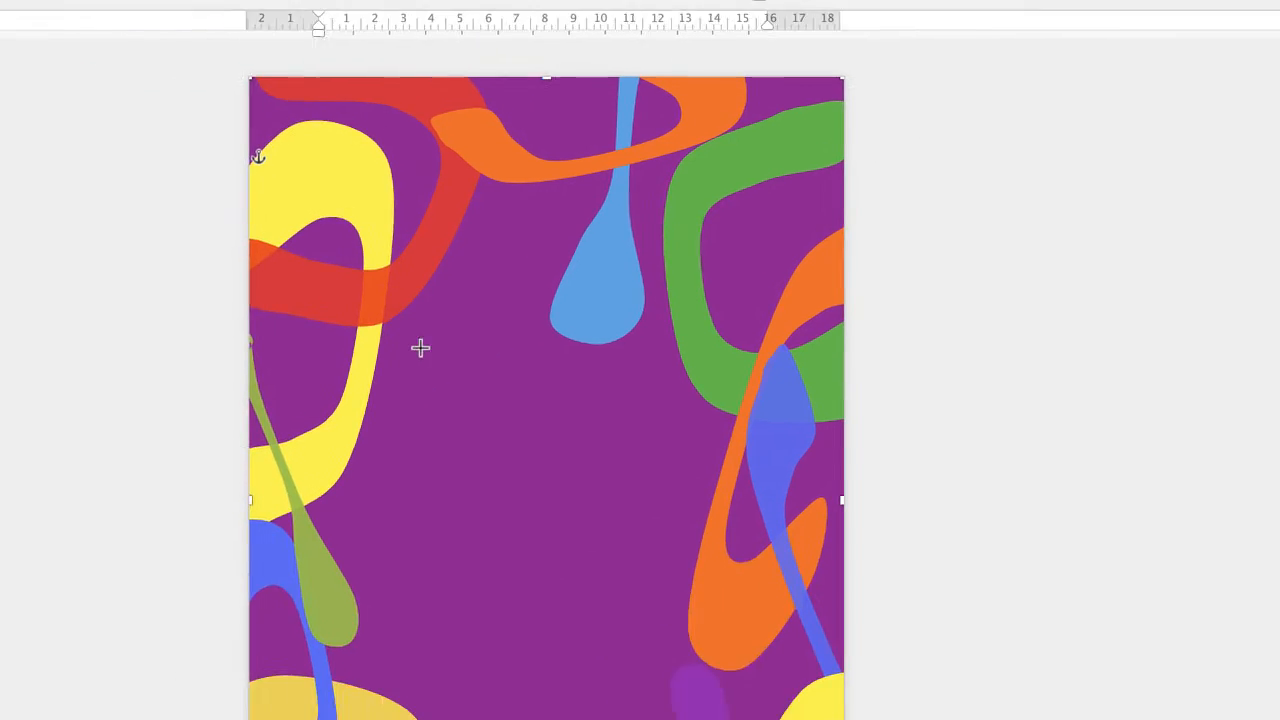
{"action": "left_click_drag", "start_coordinate": [98, 517], "coordinate": [309, 662]}
{"action": "left_click_drag", "start_coordinate": [726, 440], "coordinate": [772, 440]}
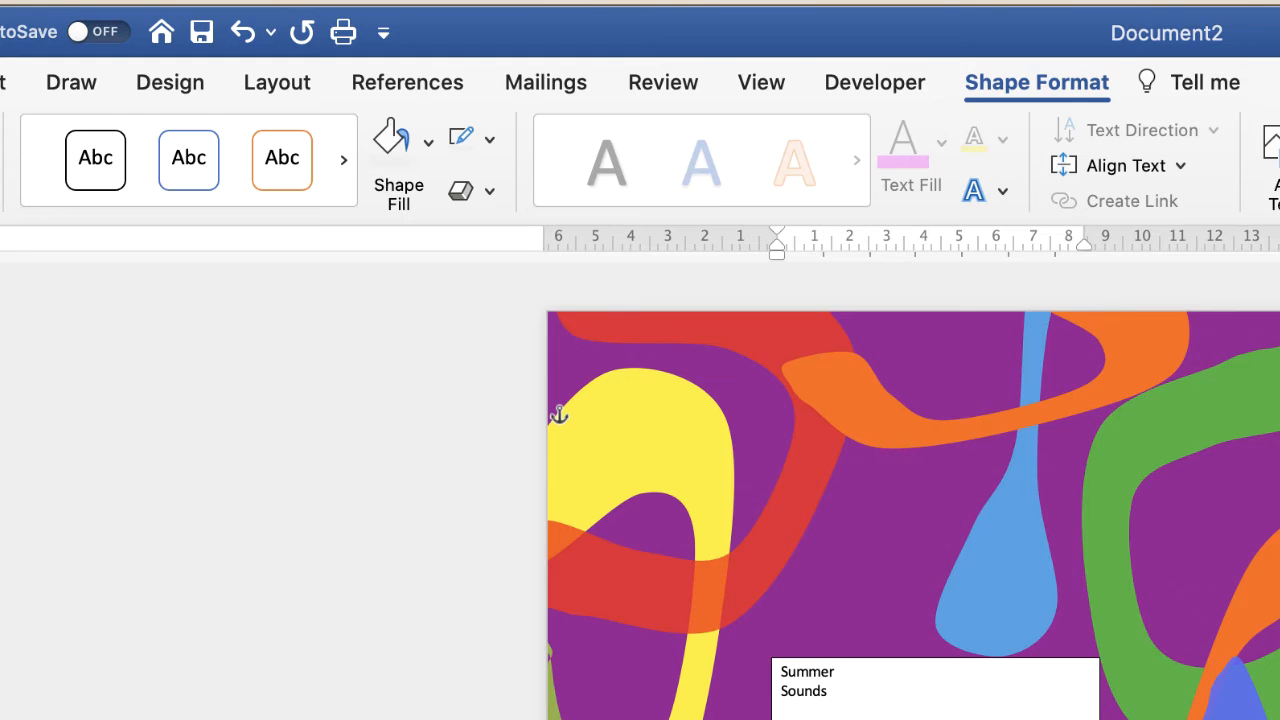
Step: Remove the outline and the fill from the "Summer Sounds" text box
{"action": "left_click", "coordinate": [935, 708]}
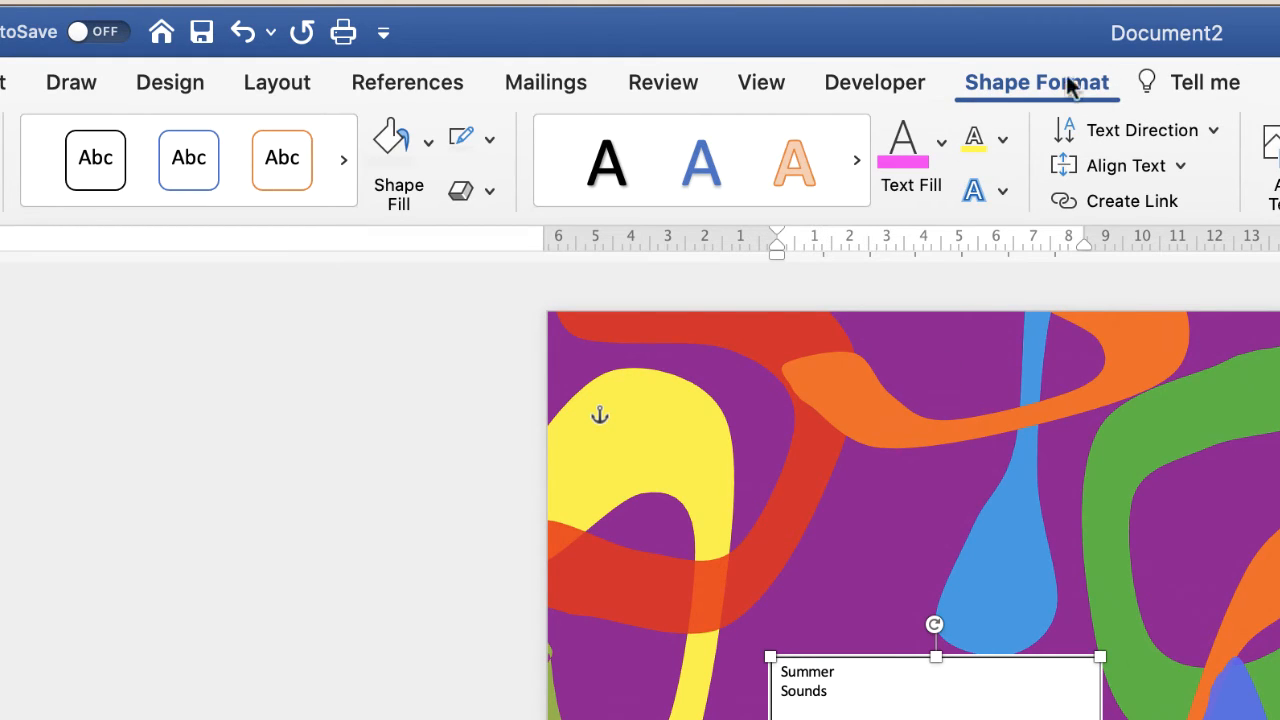
{"action": "left_click", "coordinate": [490, 141]}
{"action": "left_click", "coordinate": [500, 198]}
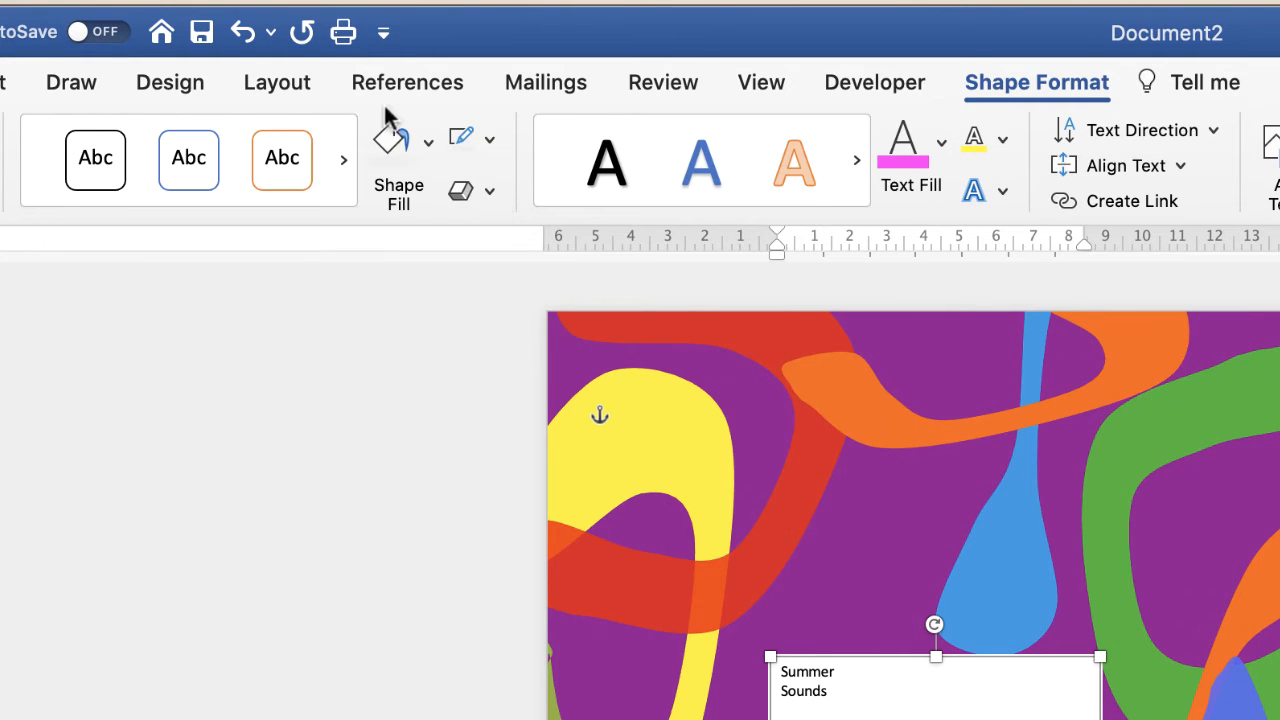
{"action": "left_click", "coordinate": [428, 142]}
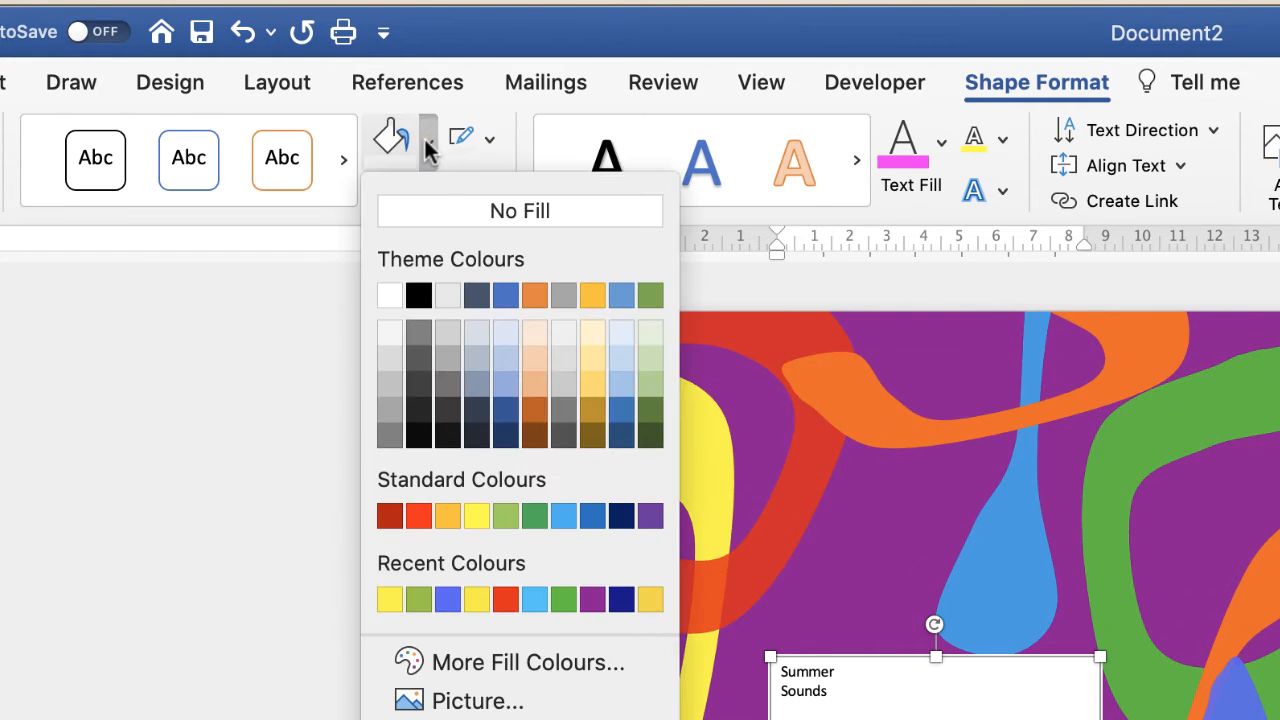
{"action": "left_click", "coordinate": [467, 214]}
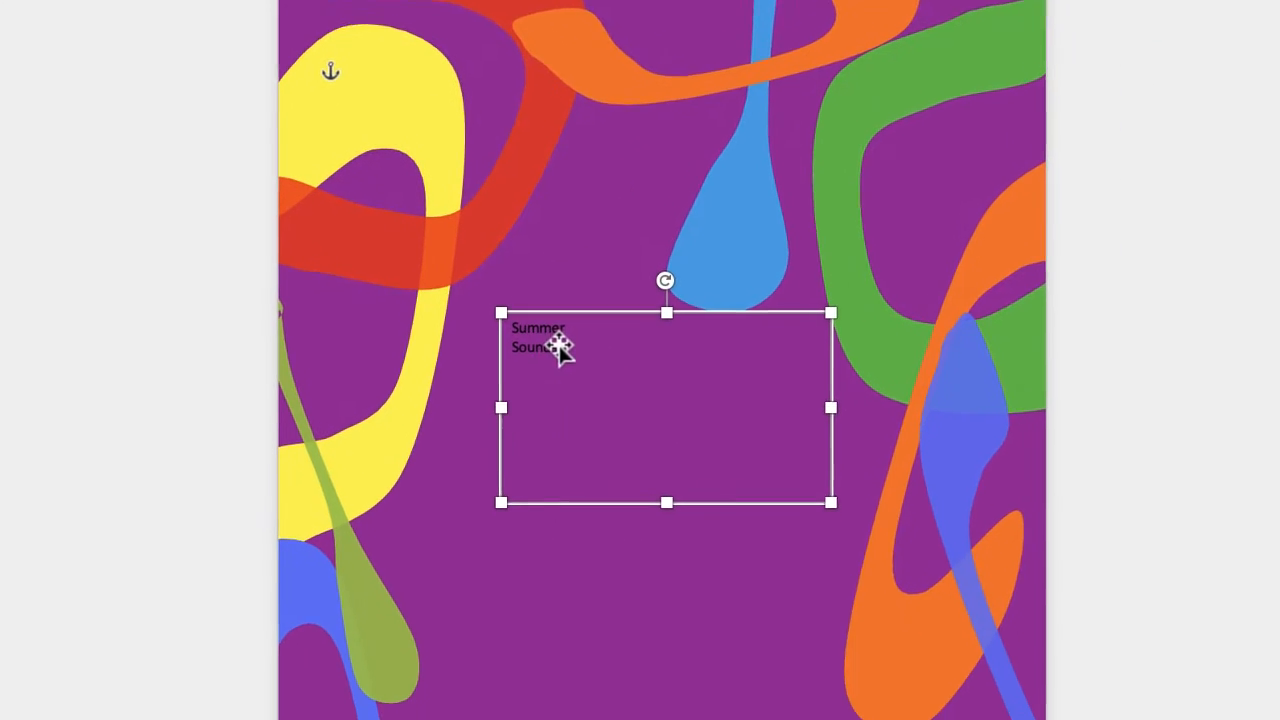
Step: Select all the text in the "Summer Sounds" text box and colour it white
{"action": "double_click", "coordinate": [832, 696]}
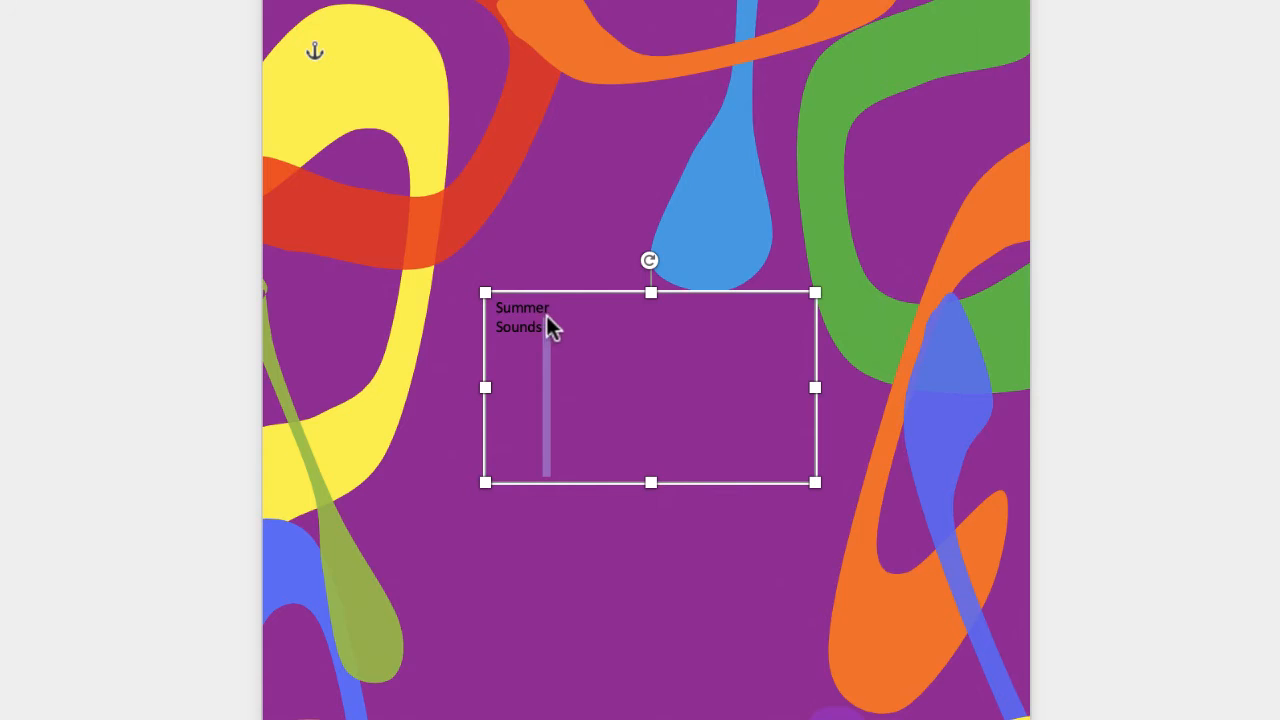
{"action": "key", "text": "super+a"}
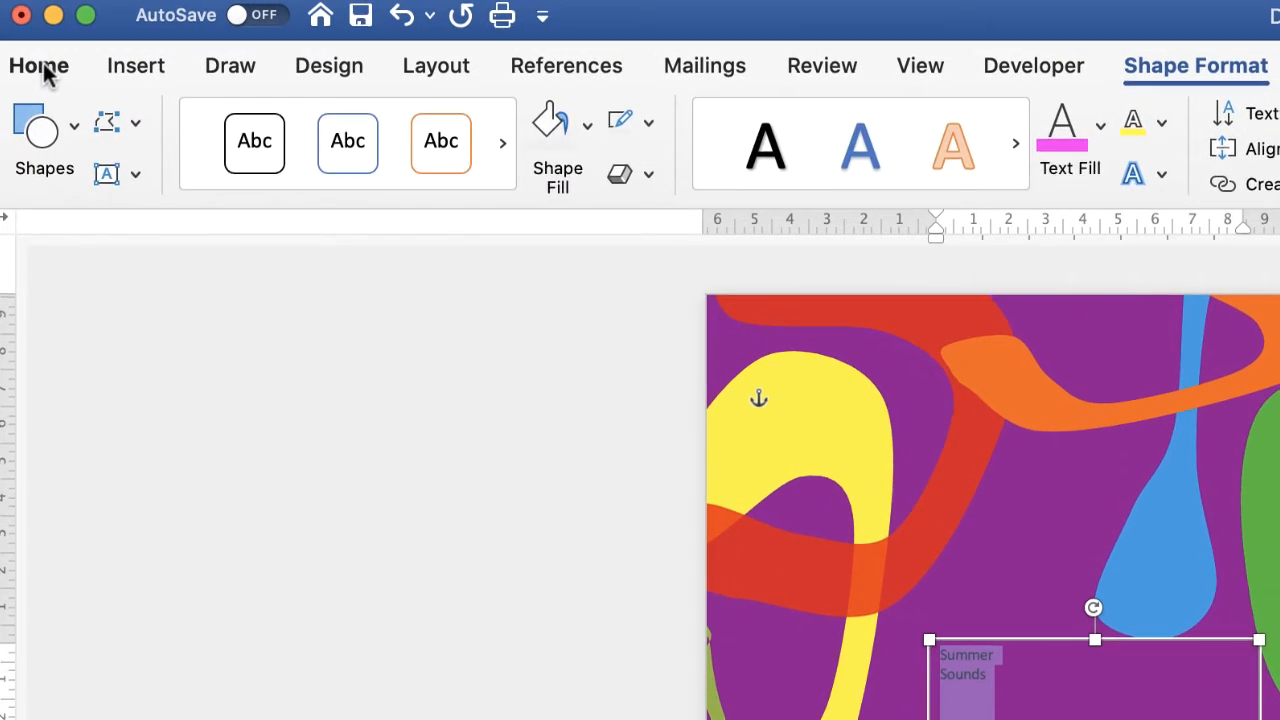
{"action": "left_click", "coordinate": [40, 66]}
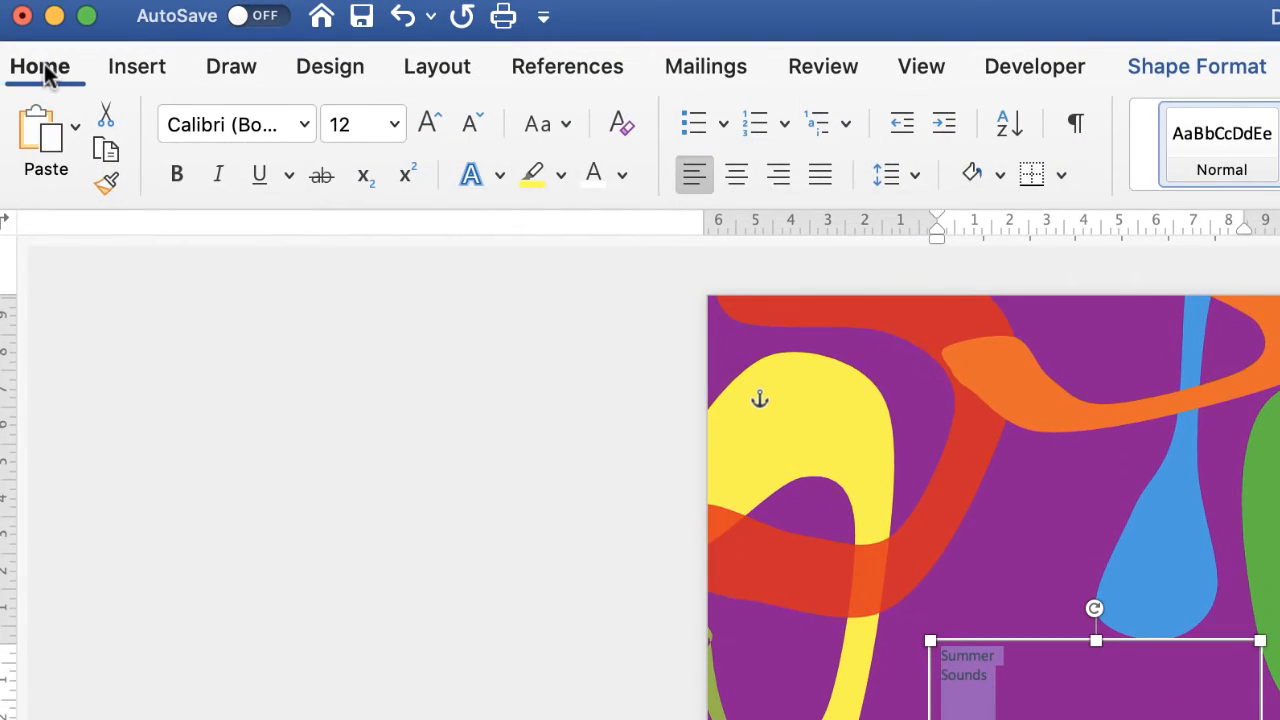
{"action": "left_click", "coordinate": [622, 178]}
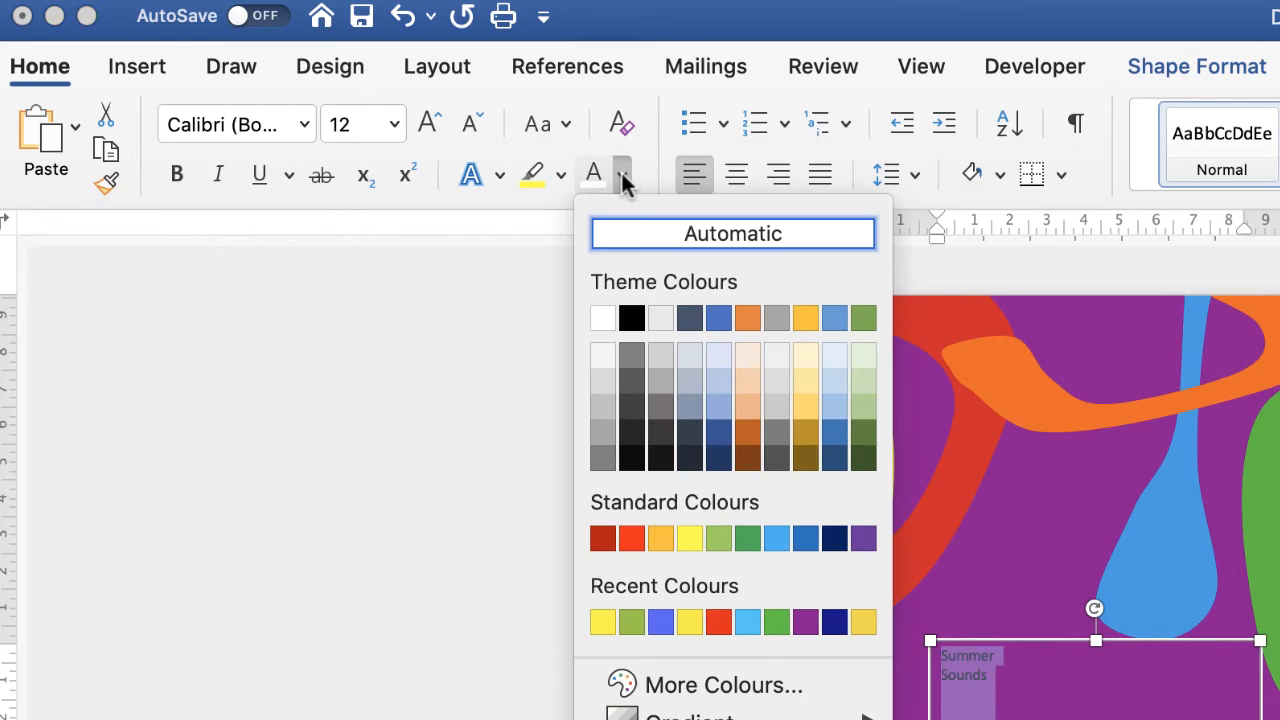
{"action": "left_click", "coordinate": [601, 320]}
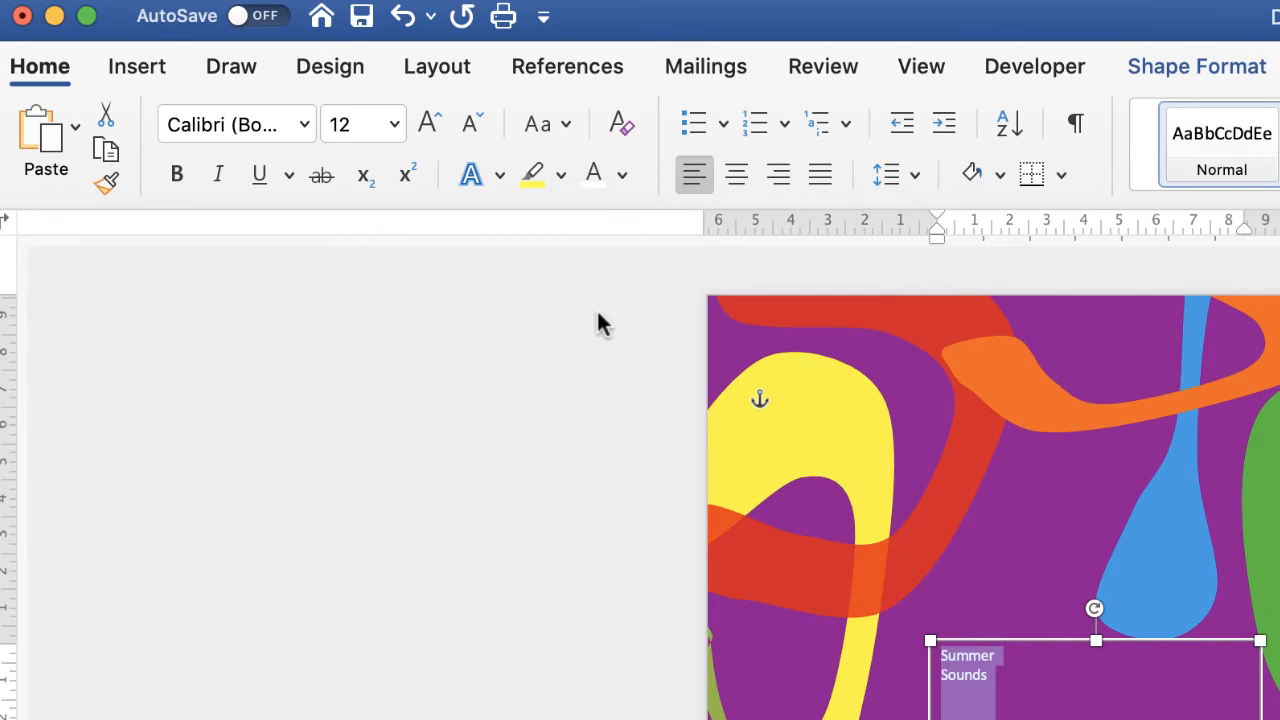
Step: Increase the "Summer Sounds" text size to 48 pt
{"action": "left_click", "coordinate": [427, 128]}
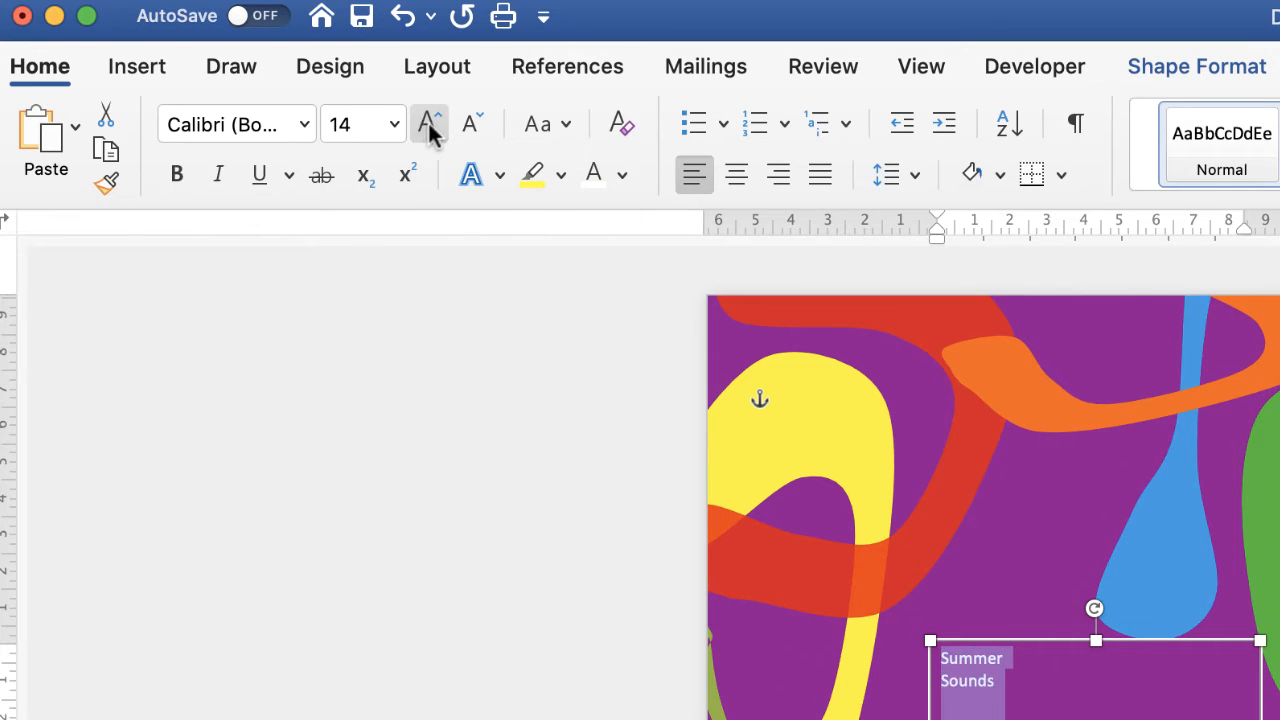
{"action": "left_click", "coordinate": [428, 129]}
{"action": "left_click", "coordinate": [429, 130]}
{"action": "left_click", "coordinate": [432, 130]}
{"action": "left_click", "coordinate": [431, 128]}
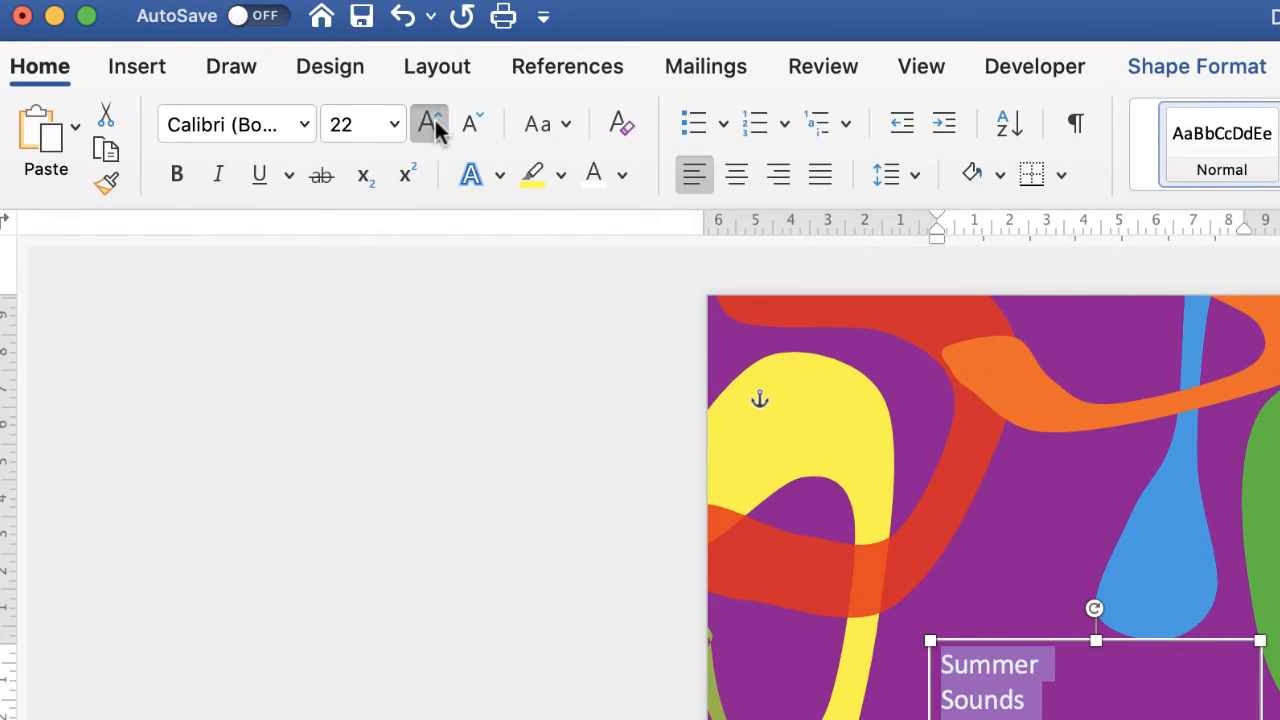
{"action": "left_click", "coordinate": [431, 128]}
{"action": "left_click", "coordinate": [431, 128]}
{"action": "left_click", "coordinate": [431, 128]}
{"action": "left_click", "coordinate": [431, 128]}
{"action": "left_click", "coordinate": [432, 127]}
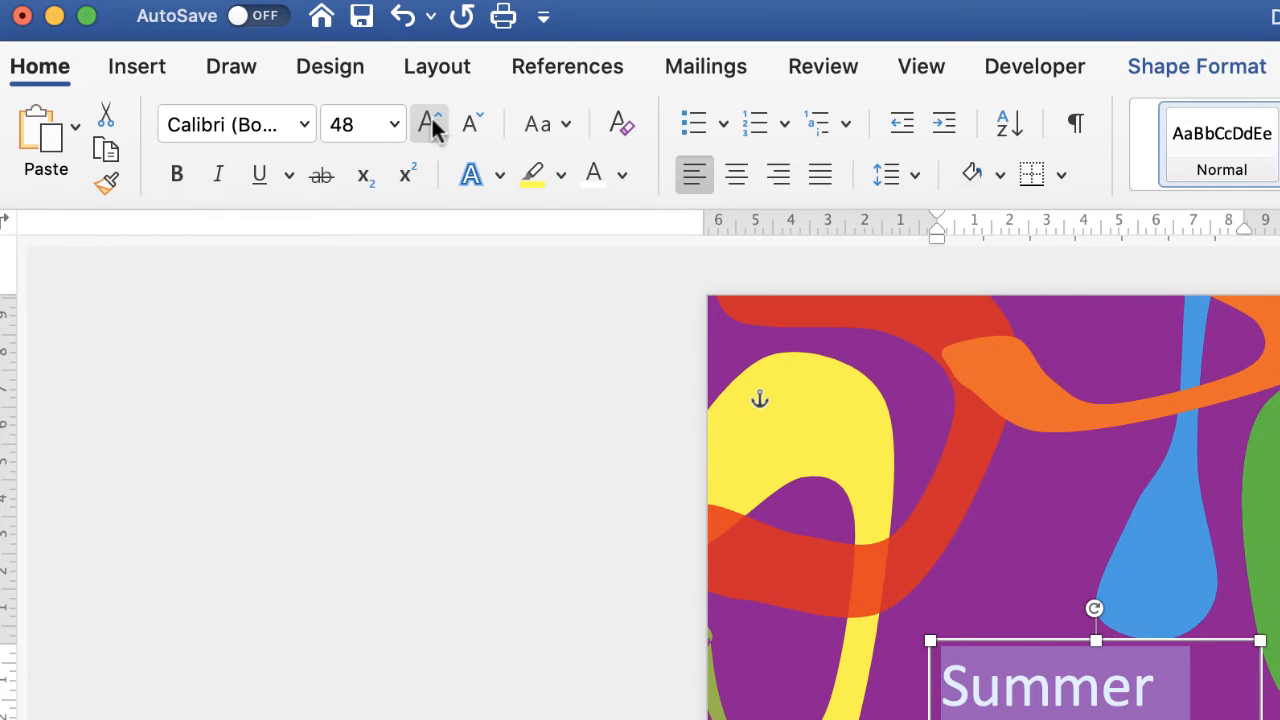
Step: Set the title's font to Agency FB and enlarge it to 72 pt
{"action": "left_click", "coordinate": [304, 125]}
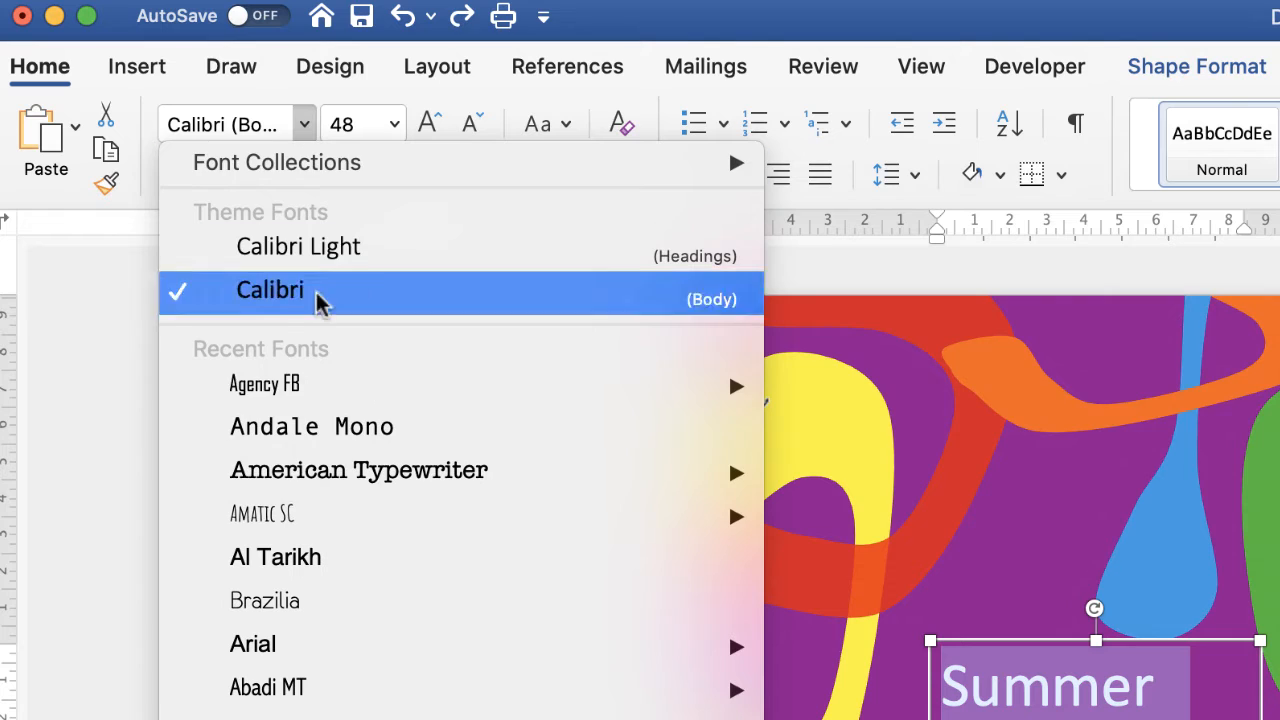
{"action": "left_click", "coordinate": [266, 394]}
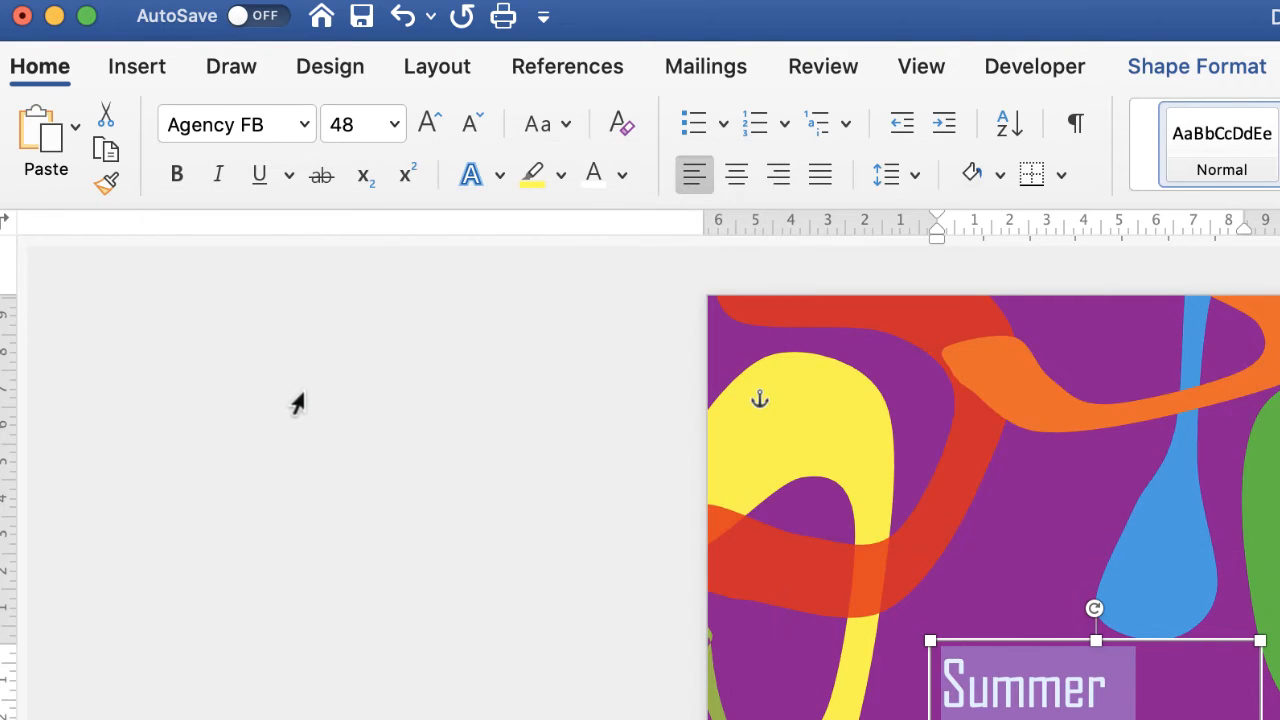
{"action": "left_click", "coordinate": [428, 125]}
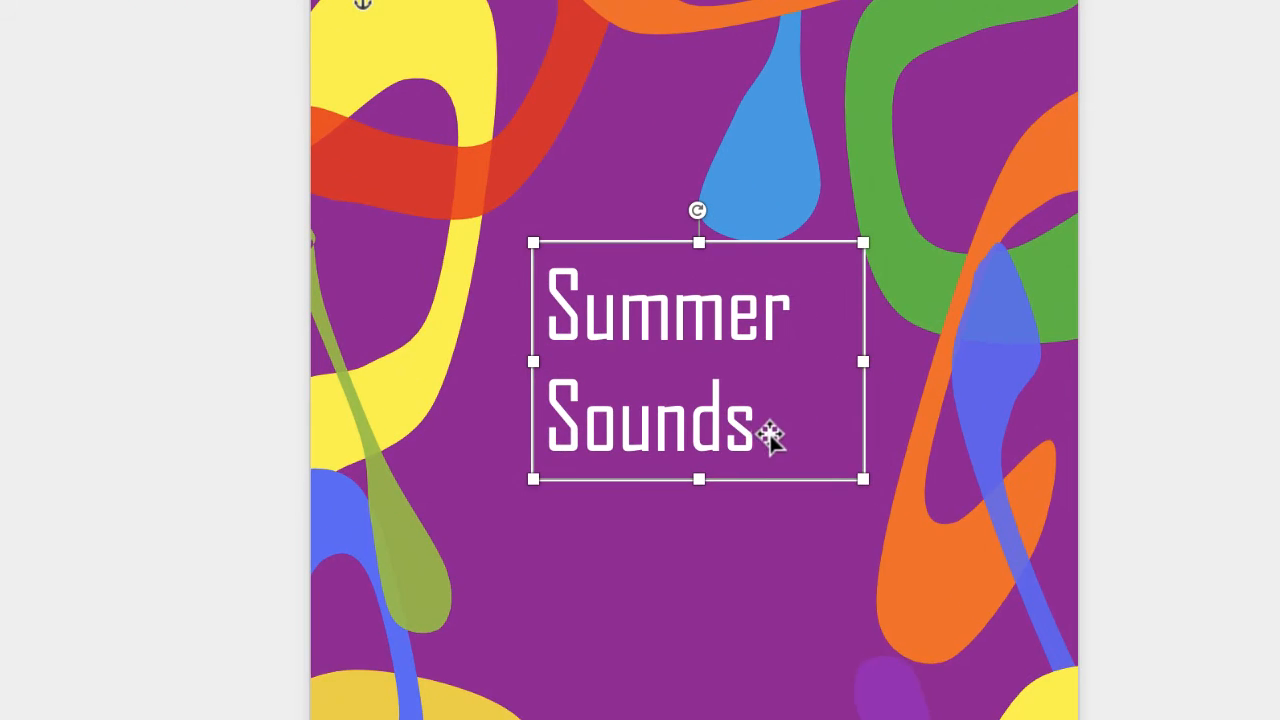
Step: Make both lines of the "Summer Sounds" title bold
{"action": "double_click", "coordinate": [757, 440]}
{"action": "key", "text": "ctrl+a"}
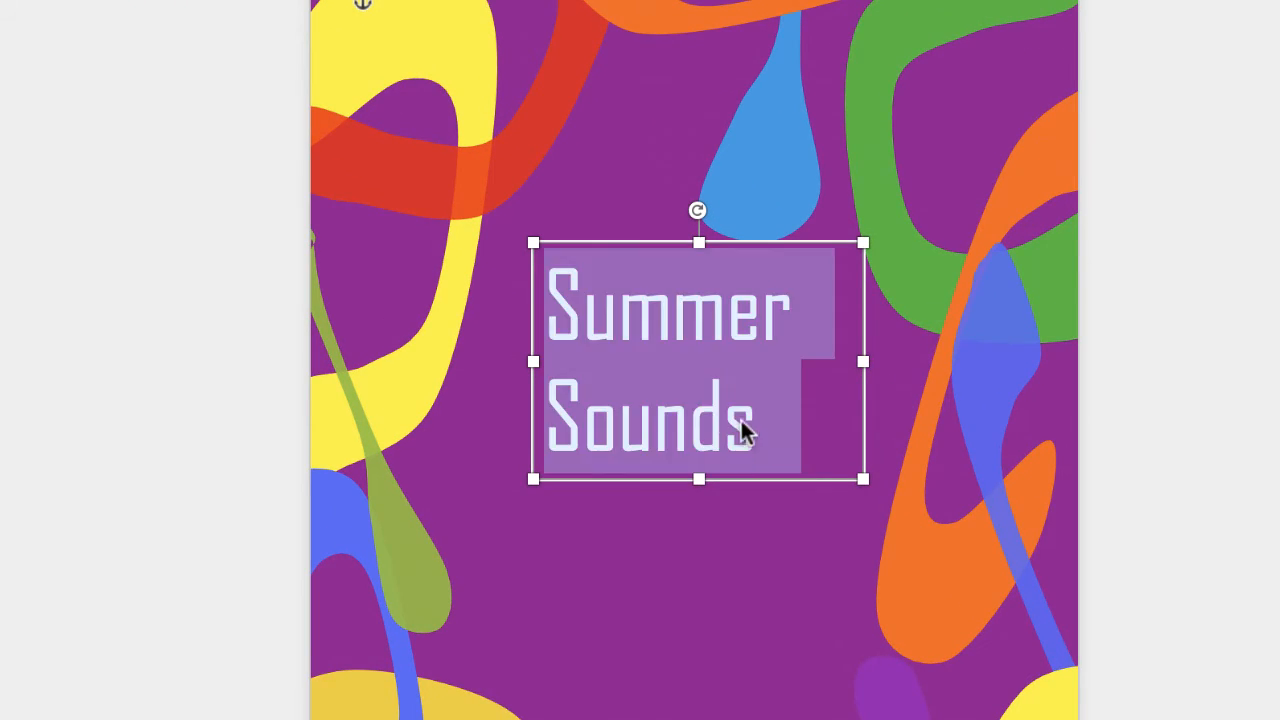
{"action": "key", "text": "ctrl+b"}
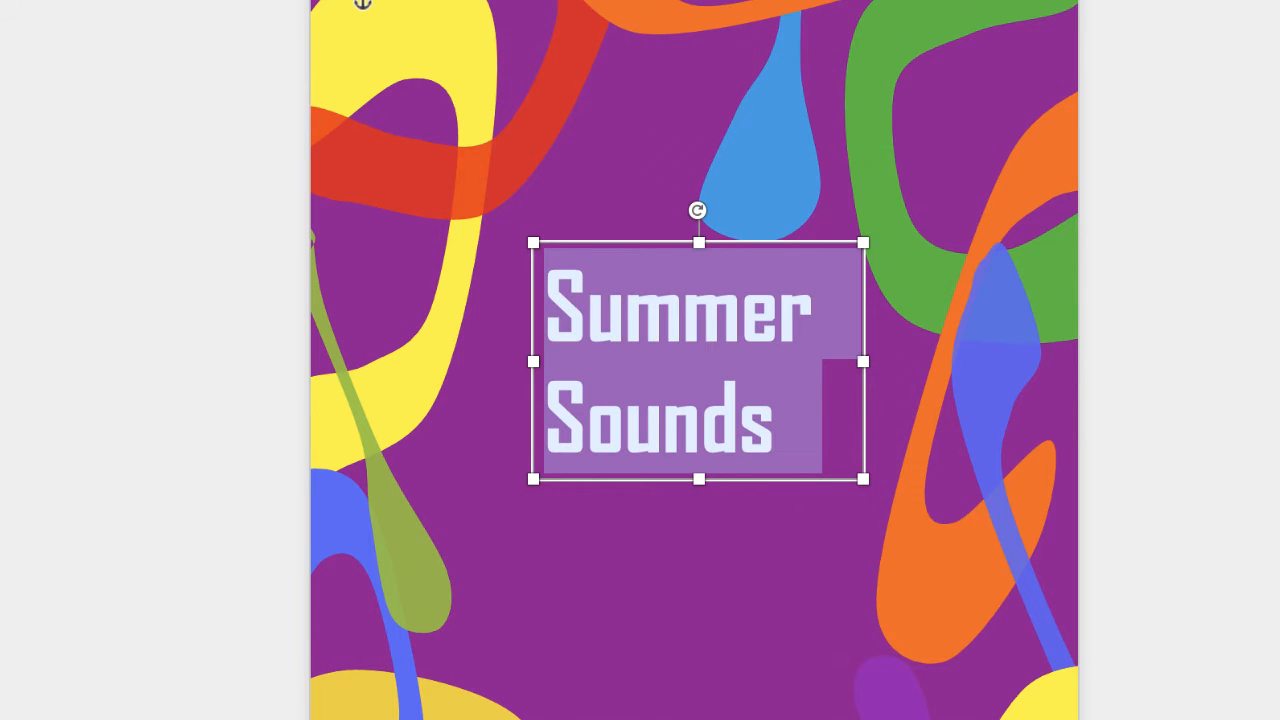
{"action": "left_click", "coordinate": [786, 428]}
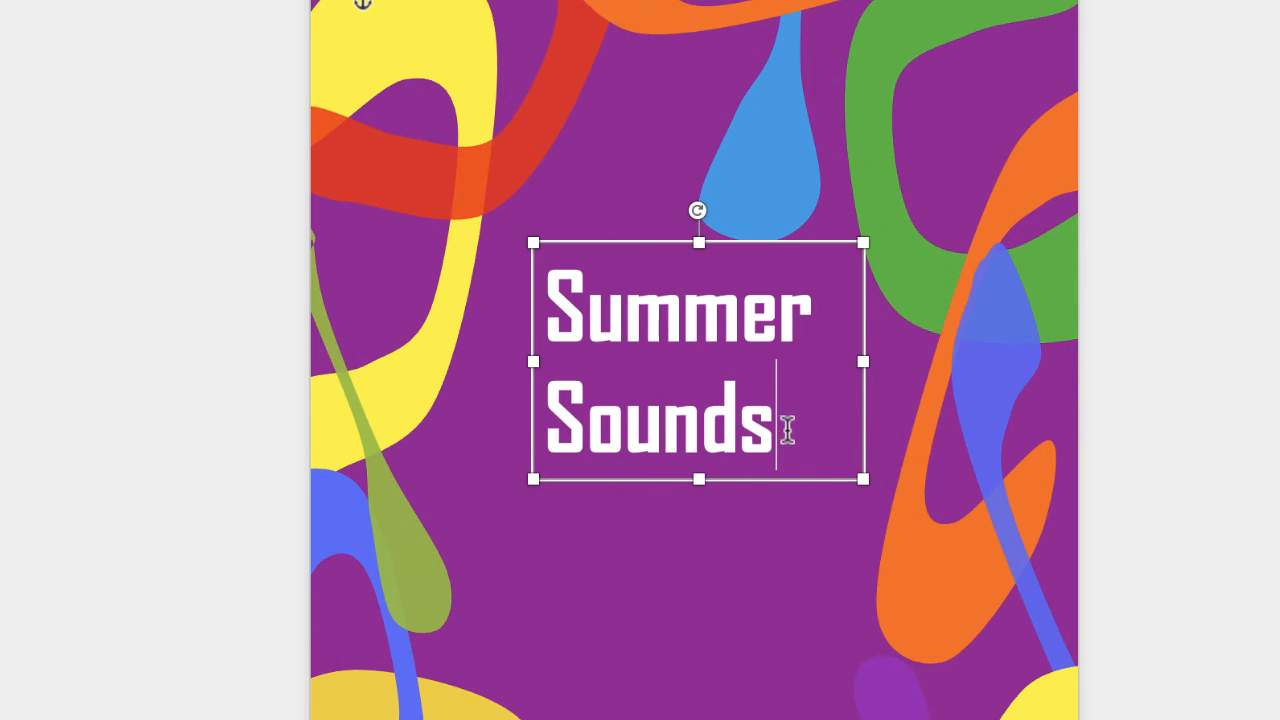
Step: Change the word "Sounds" on the title's second line to uppercase
{"action": "left_click_drag", "start_coordinate": [782, 428], "coordinate": [729, 423]}
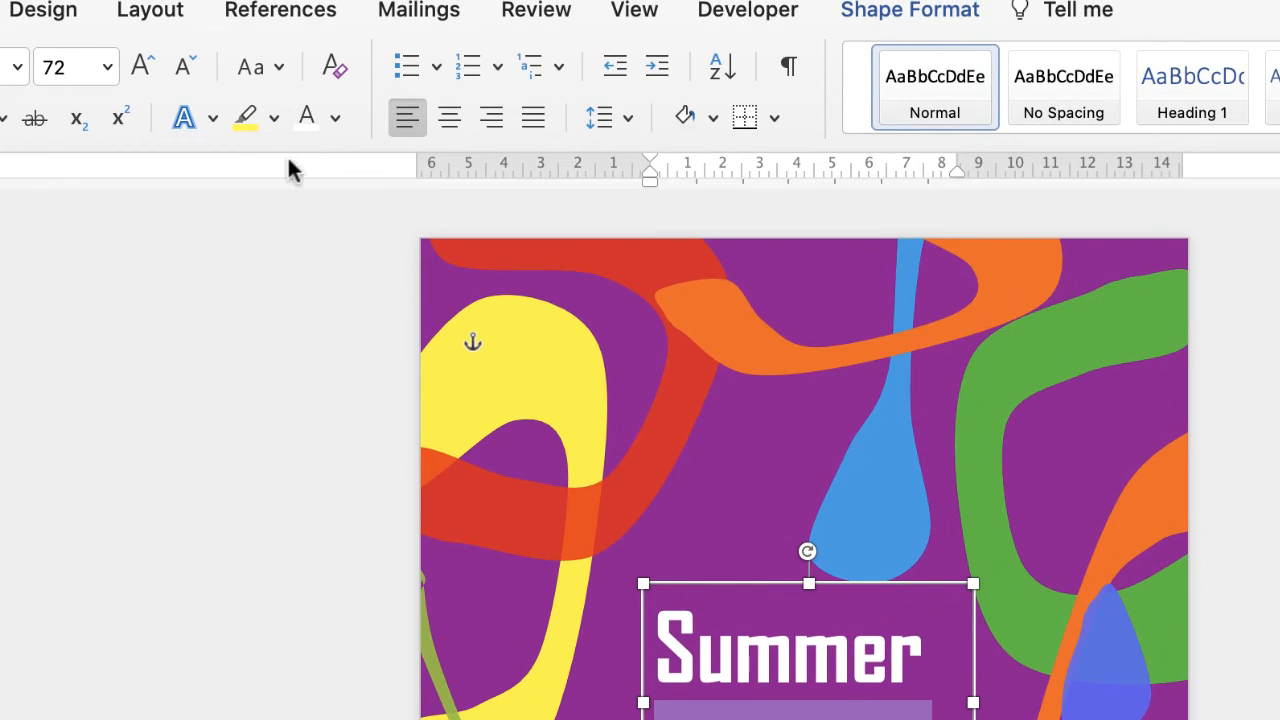
{"action": "left_click", "coordinate": [279, 70]}
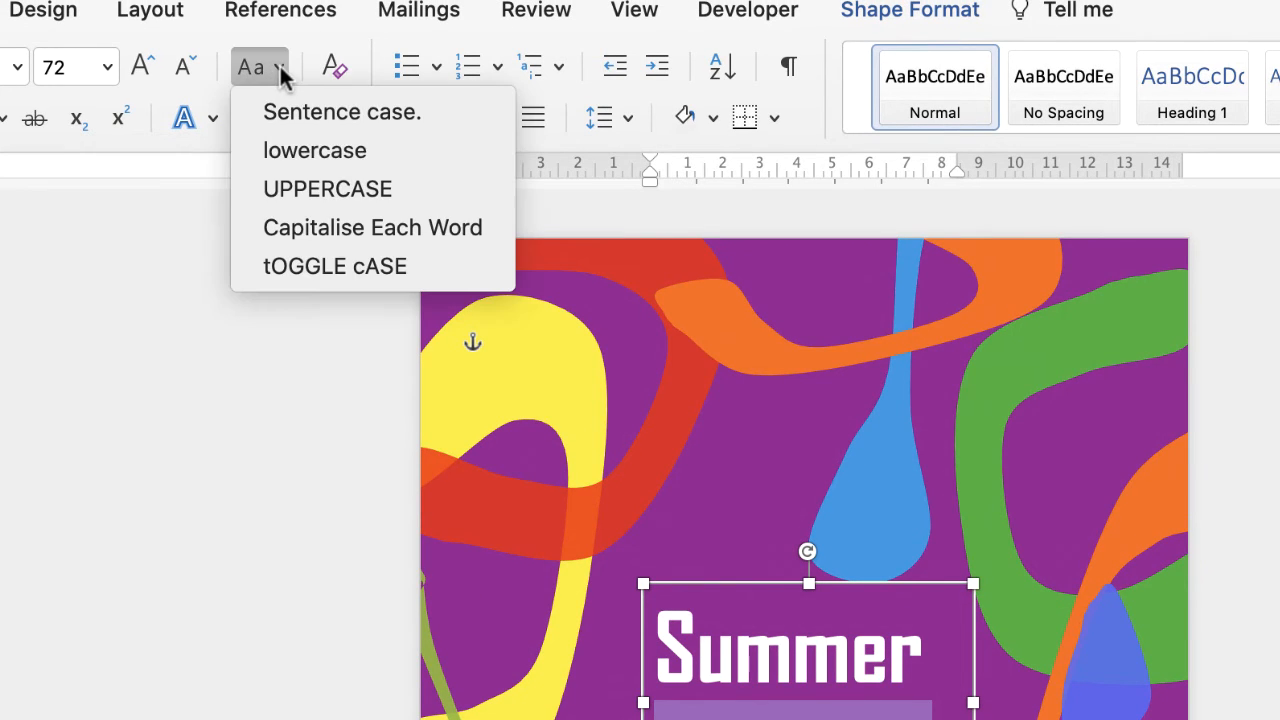
{"action": "left_click", "coordinate": [288, 188]}
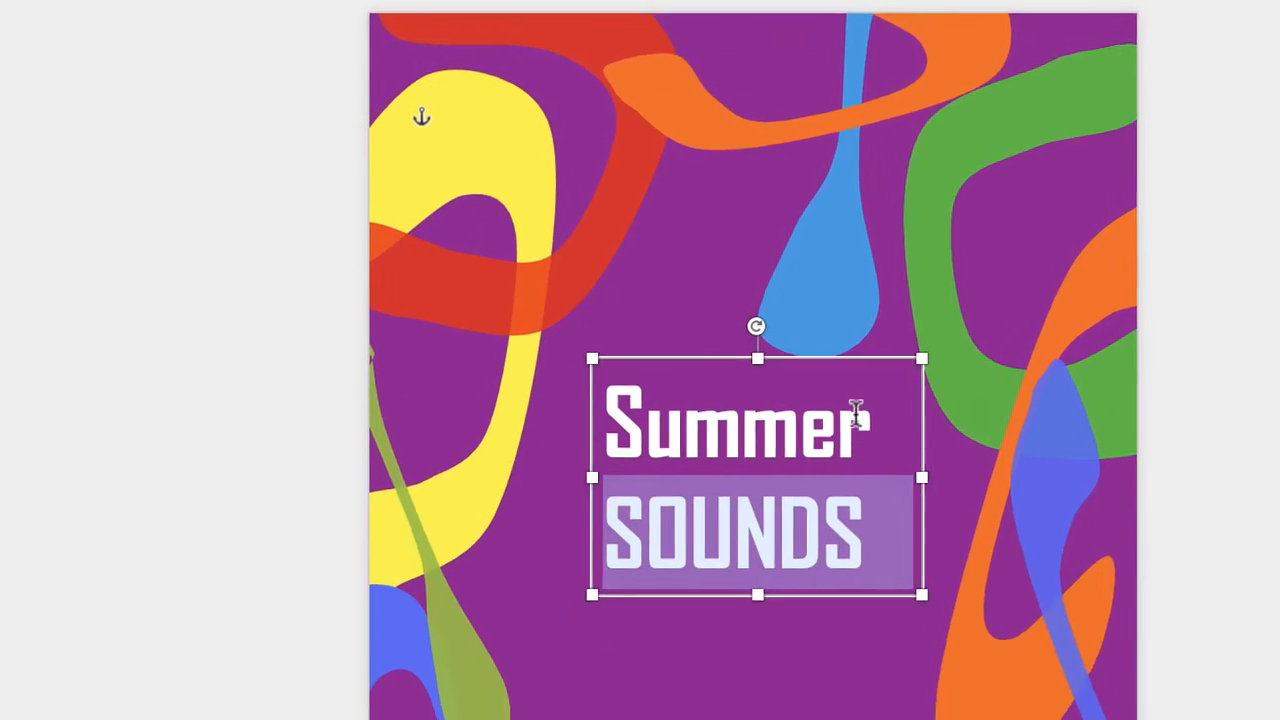
Step: Apply the second outer shadow preset to all the title text as a text effect, and deselect the title
{"action": "key", "text": "ctrl+a"}
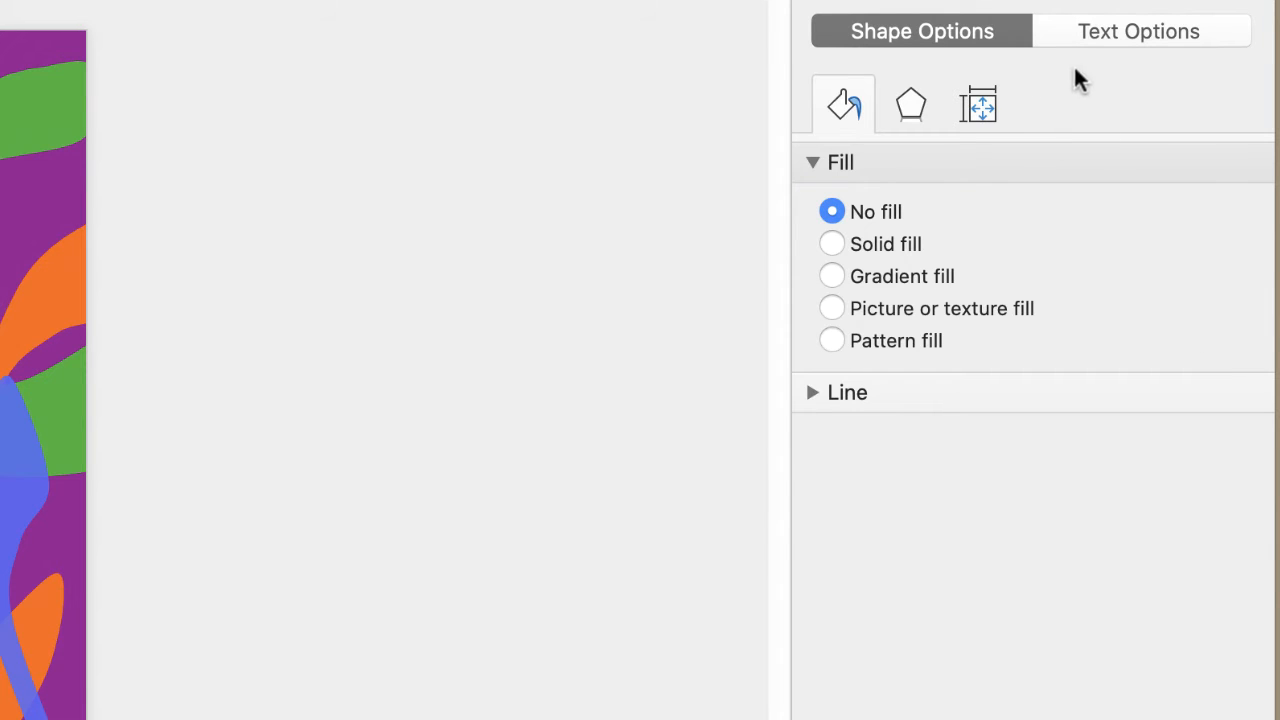
{"action": "left_click", "coordinate": [1124, 28]}
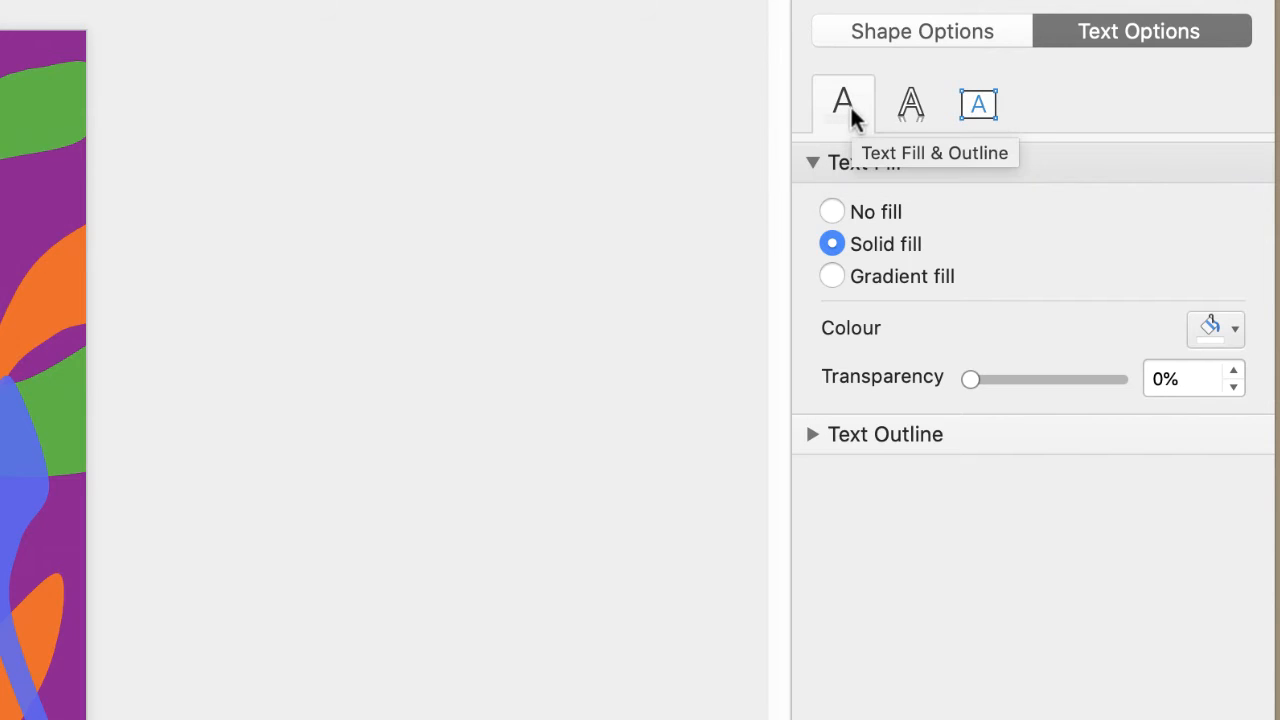
{"action": "left_click", "coordinate": [909, 104]}
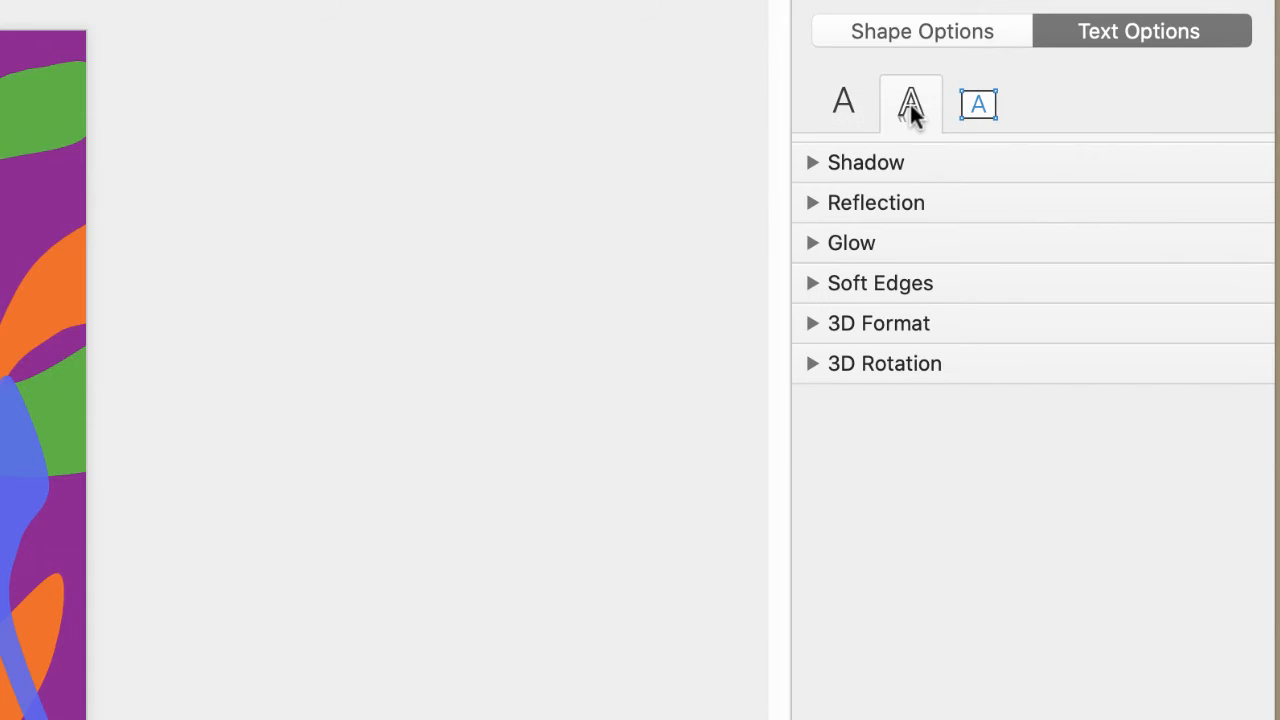
{"action": "left_click", "coordinate": [813, 164]}
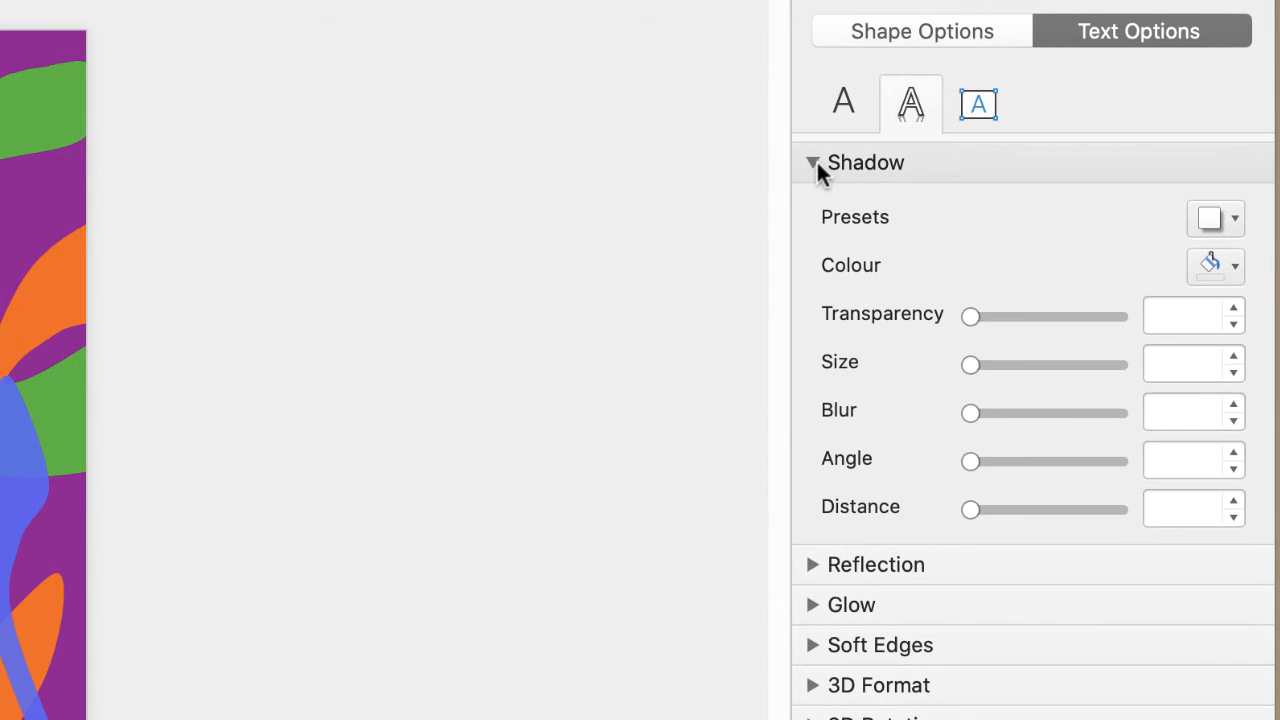
{"action": "left_click", "coordinate": [1236, 220]}
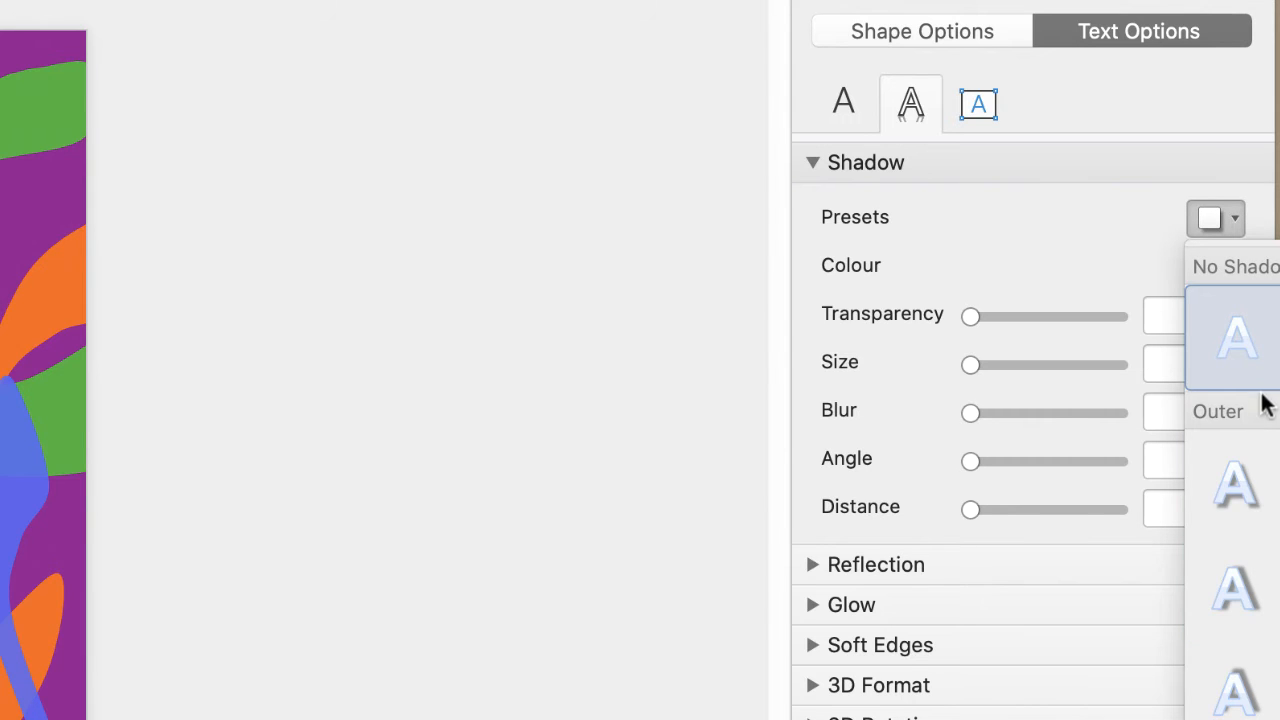
{"action": "left_click", "coordinate": [1230, 598]}
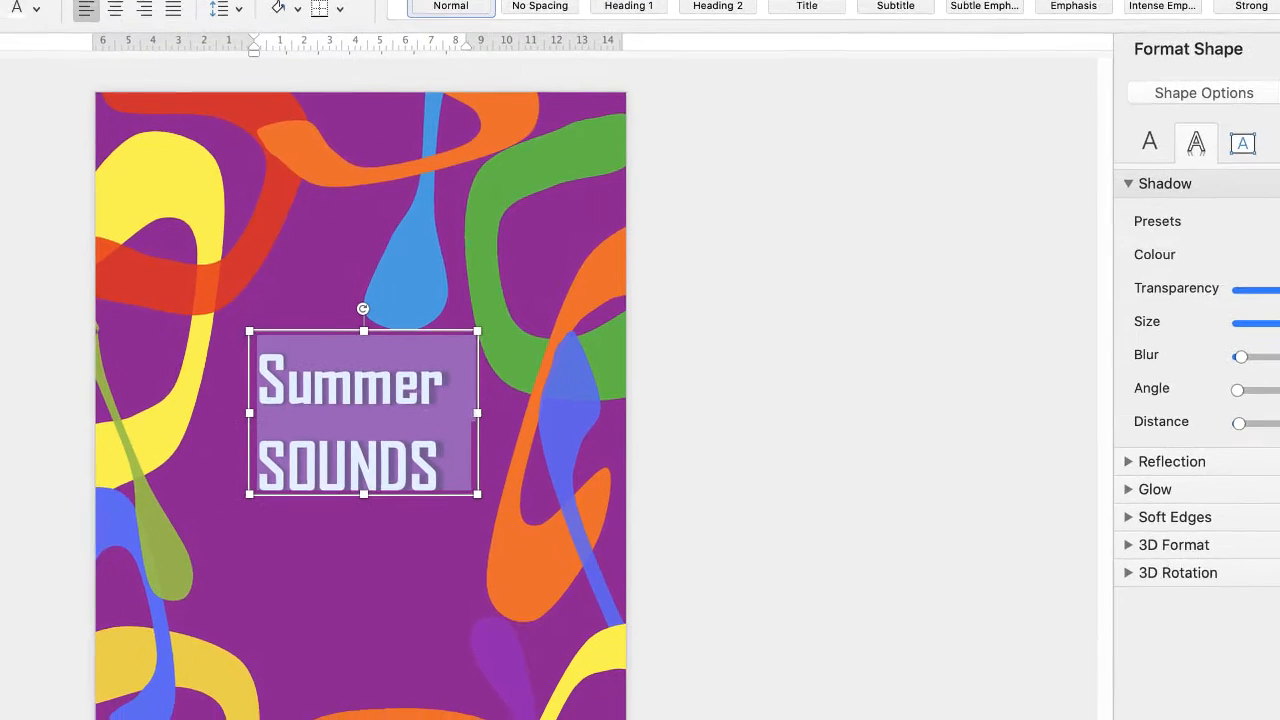
{"action": "left_click", "coordinate": [131, 167]}
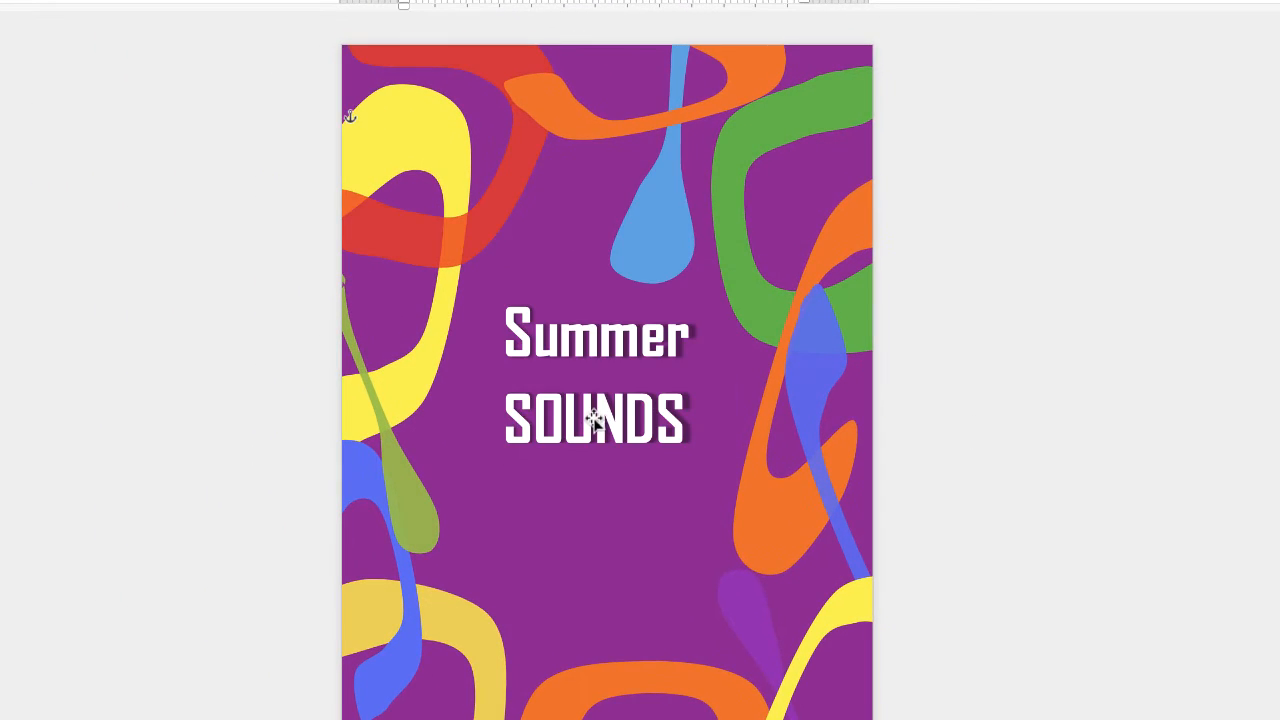
Step: Enlarge the title text, and widen and reposition its text box so that "Summer" fits on one line
{"action": "left_click", "coordinate": [594, 420]}
{"action": "left_click_drag", "start_coordinate": [597, 424], "coordinate": [585, 408]}
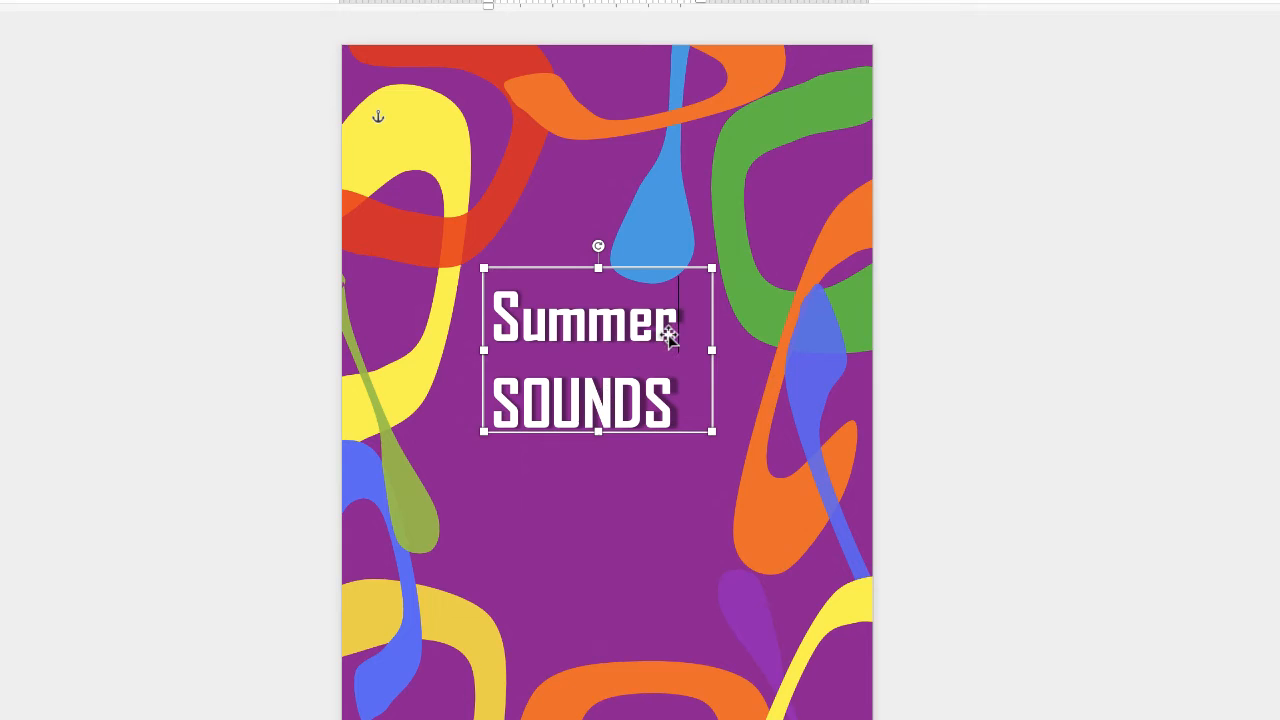
{"action": "key", "text": "ctrl+a"}
{"action": "key", "text": "ctrl+shift+period"}
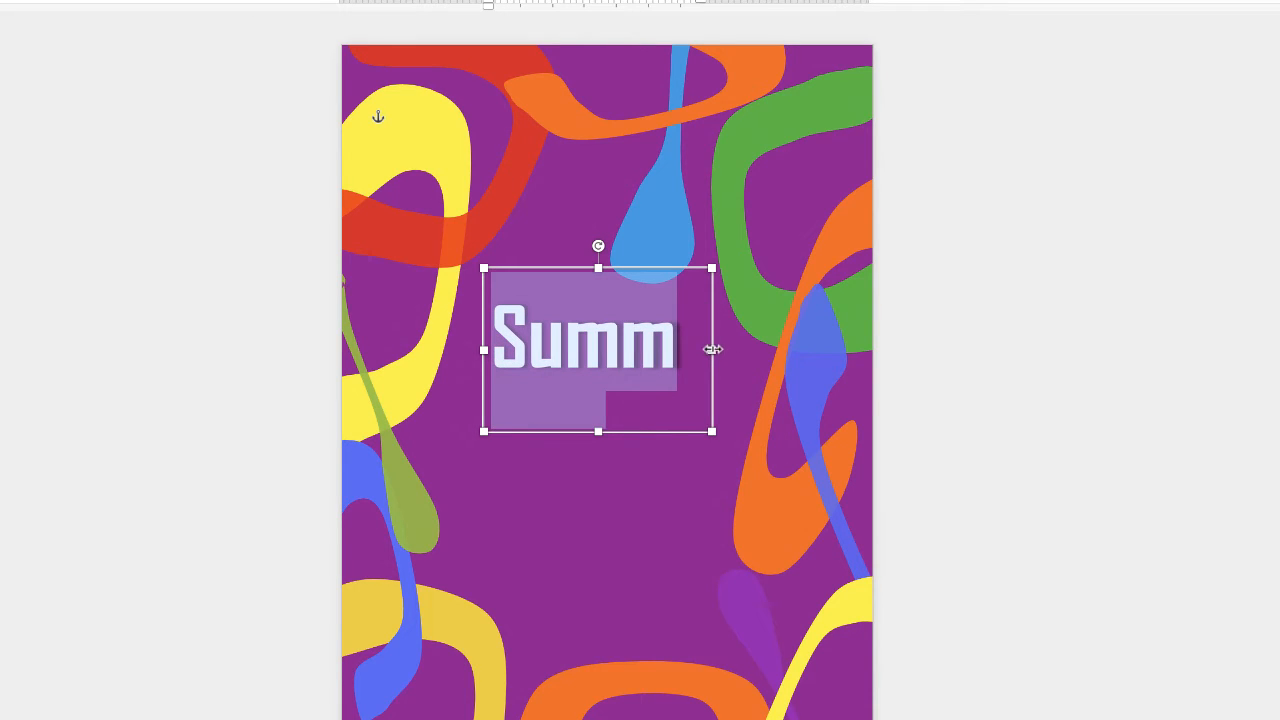
{"action": "left_click_drag", "start_coordinate": [712, 349], "coordinate": [766, 349]}
{"action": "left_click_drag", "start_coordinate": [621, 432], "coordinate": [524, 312]}
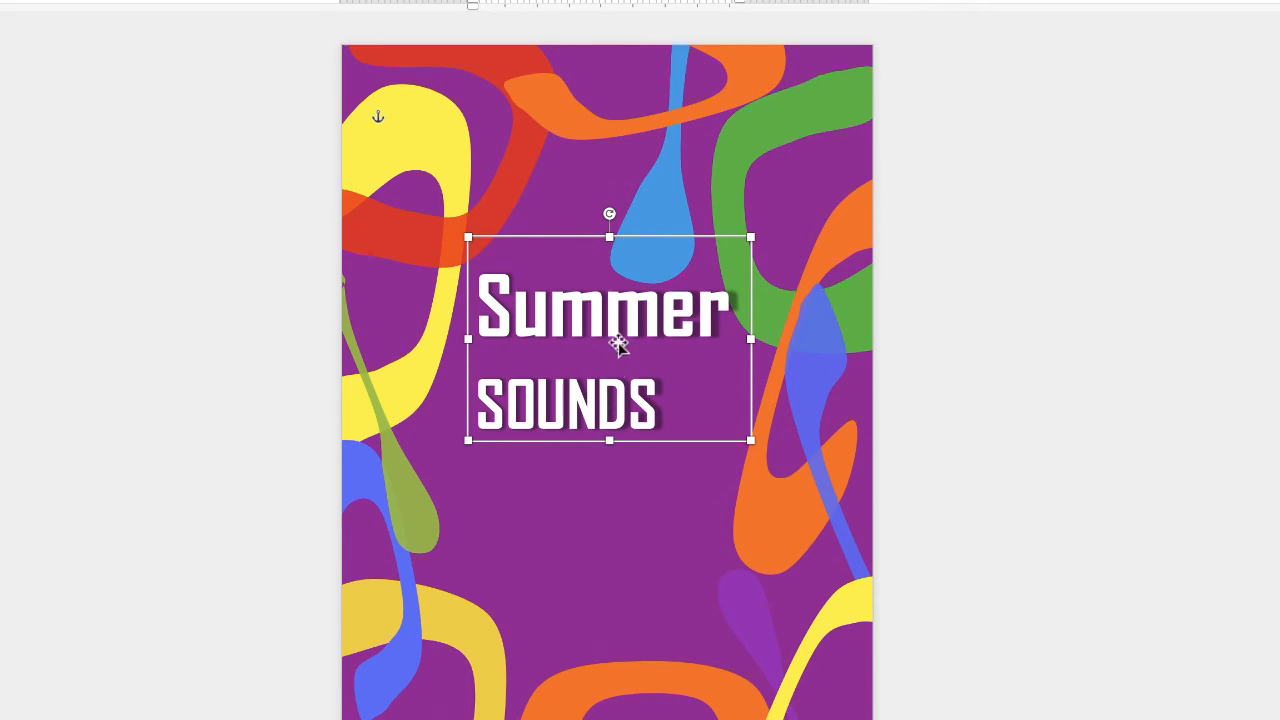
Step: Duplicate the title text box just below the original and reduce the copy to a smaller box containing only "SOUNDS"
{"action": "left_click_drag", "start_coordinate": [594, 437], "coordinate": [575, 590]}
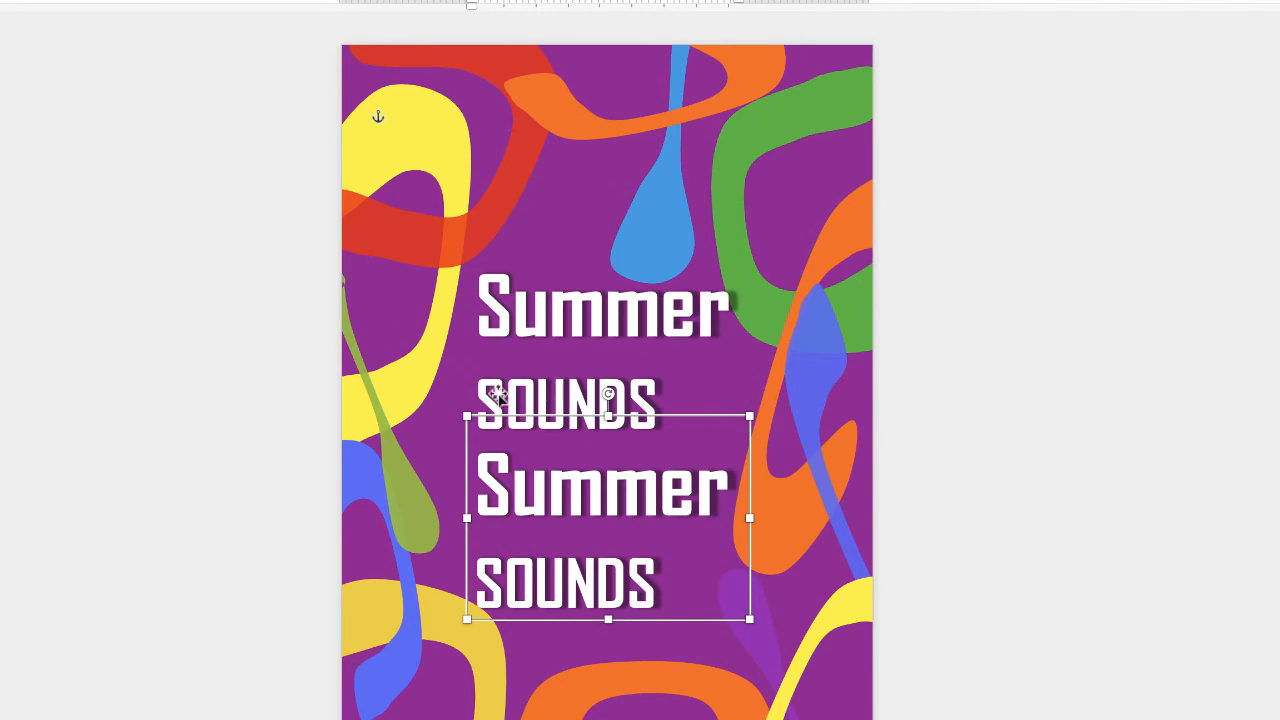
{"action": "left_click", "coordinate": [700, 505]}
{"action": "left_click_drag", "start_coordinate": [730, 505], "coordinate": [482, 500]}
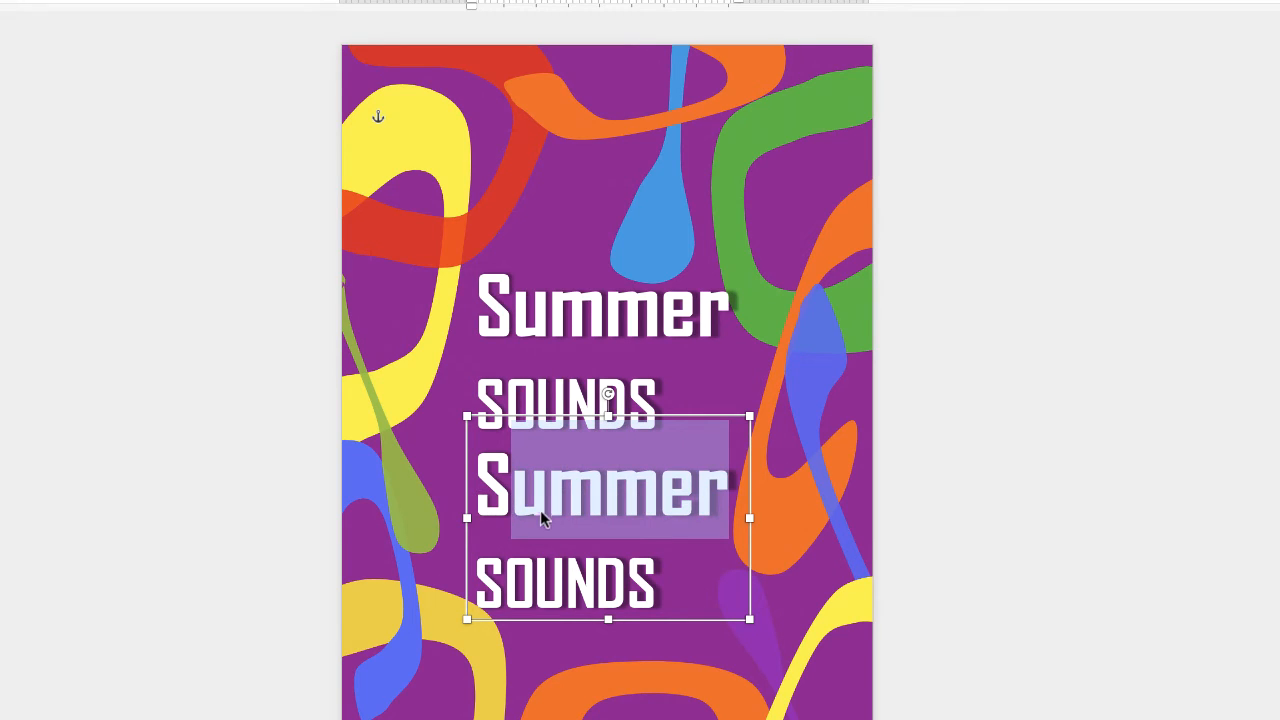
{"action": "key", "text": "BackSpace"}
{"action": "key", "text": "BackSpace"}
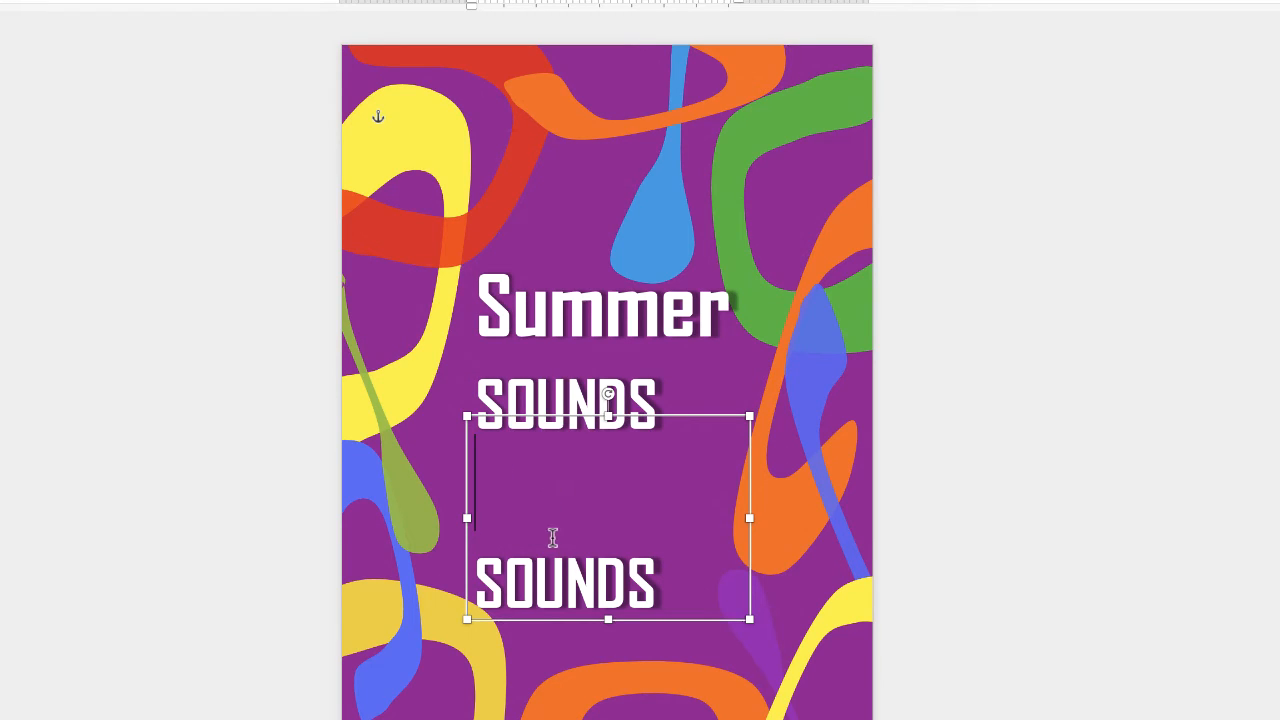
{"action": "key", "text": "BackSpace"}
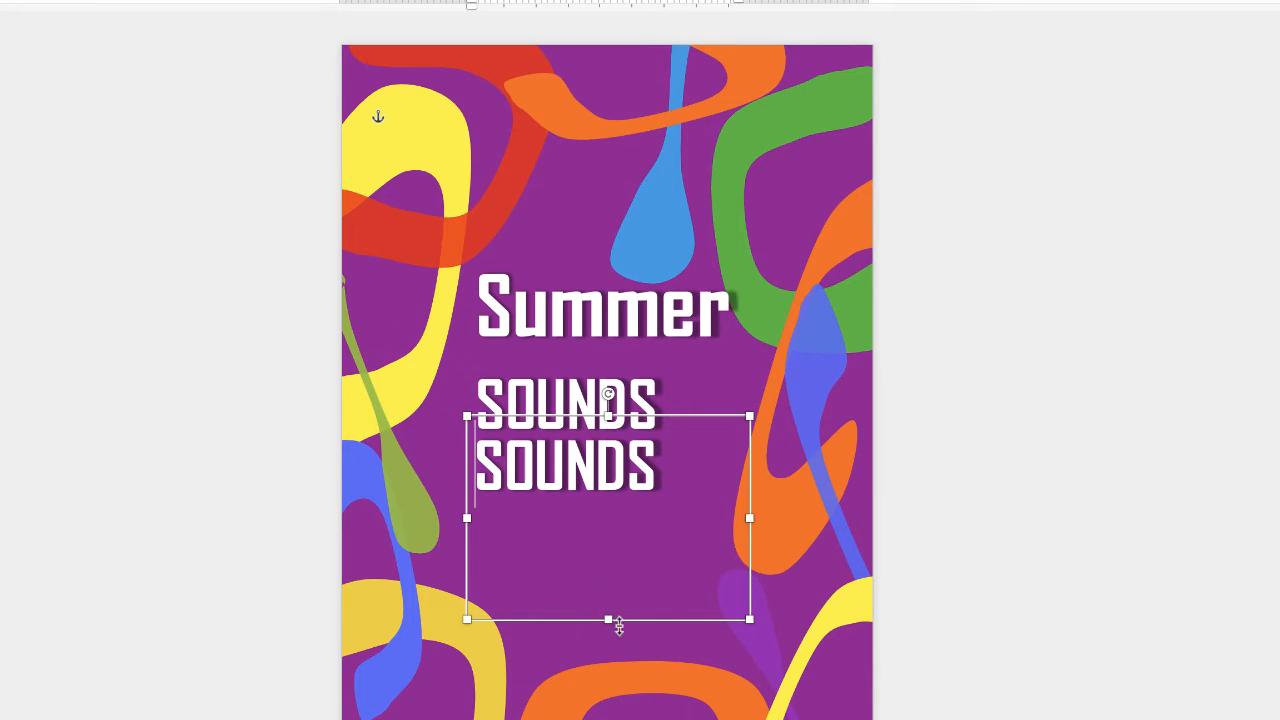
{"action": "left_click_drag", "start_coordinate": [619, 625], "coordinate": [630, 503]}
{"action": "left_click_drag", "start_coordinate": [749, 460], "coordinate": [678, 471]}
Step: Delete "SOUNDS" from the original title text box and shorten the box to fit "Summer"
{"action": "left_click", "coordinate": [660, 398]}
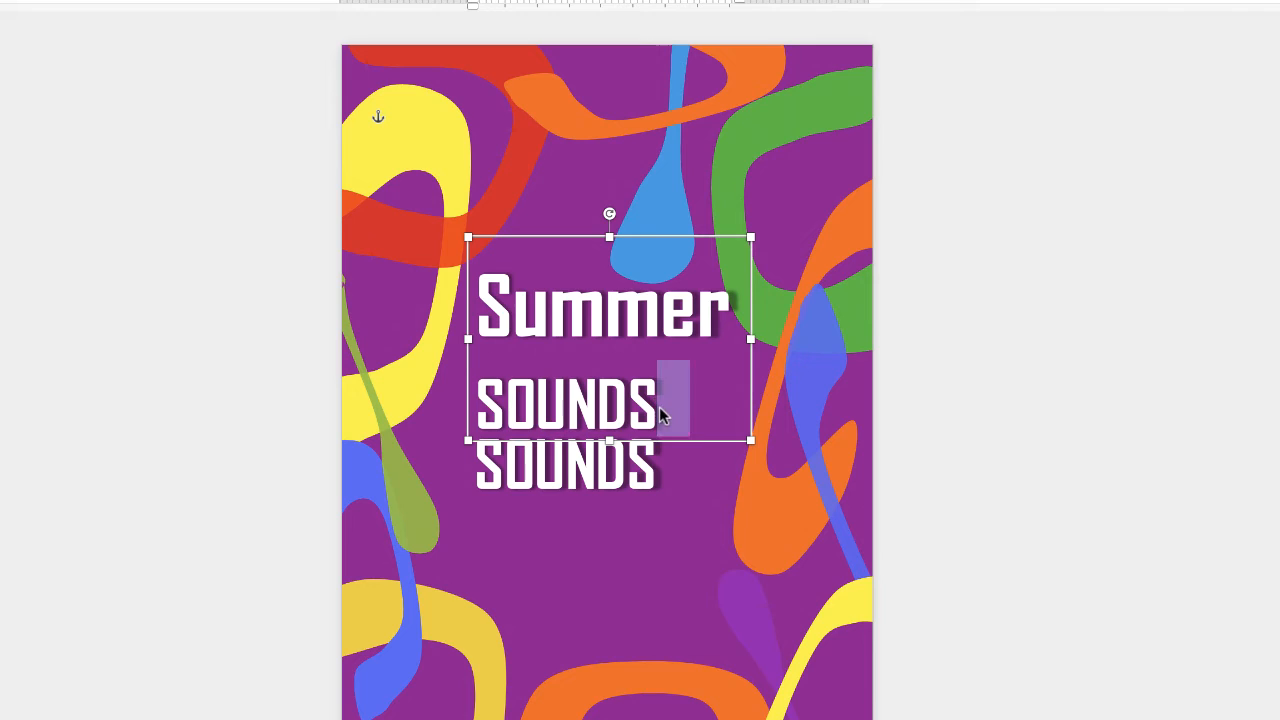
{"action": "left_click", "coordinate": [662, 405]}
{"action": "left_click_drag", "start_coordinate": [657, 400], "coordinate": [485, 420]}
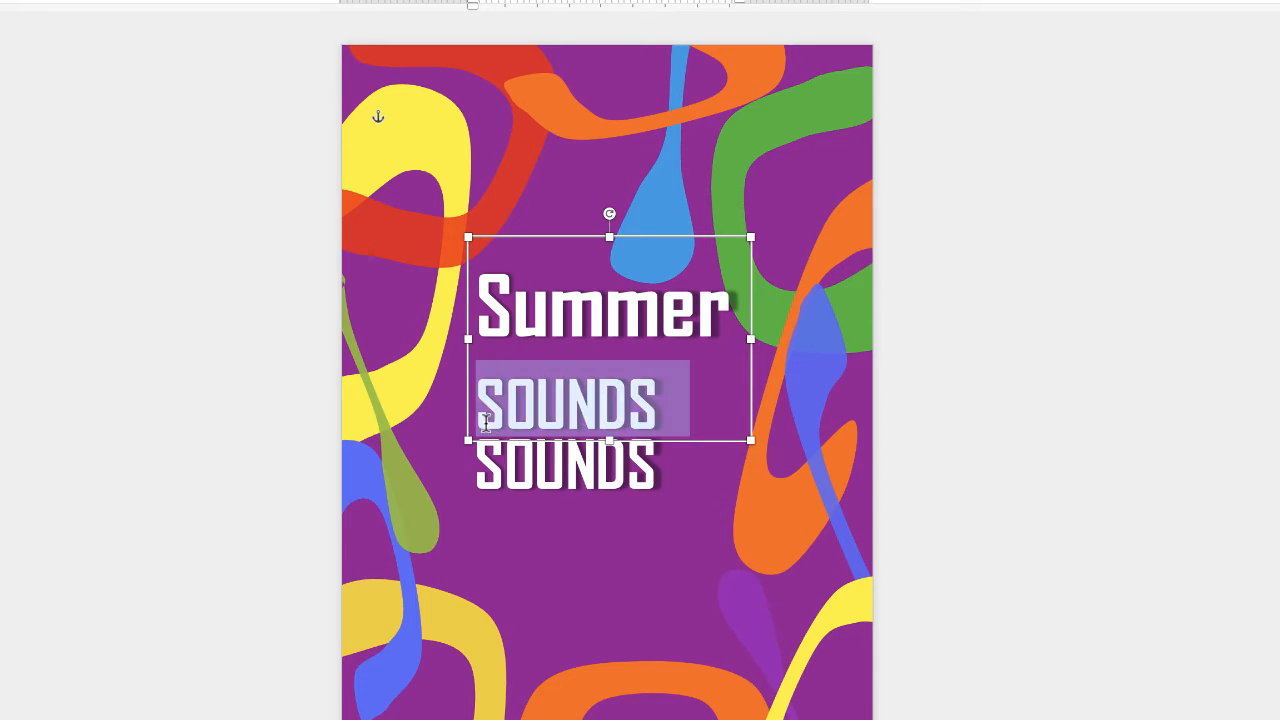
{"action": "key", "text": "BackSpace"}
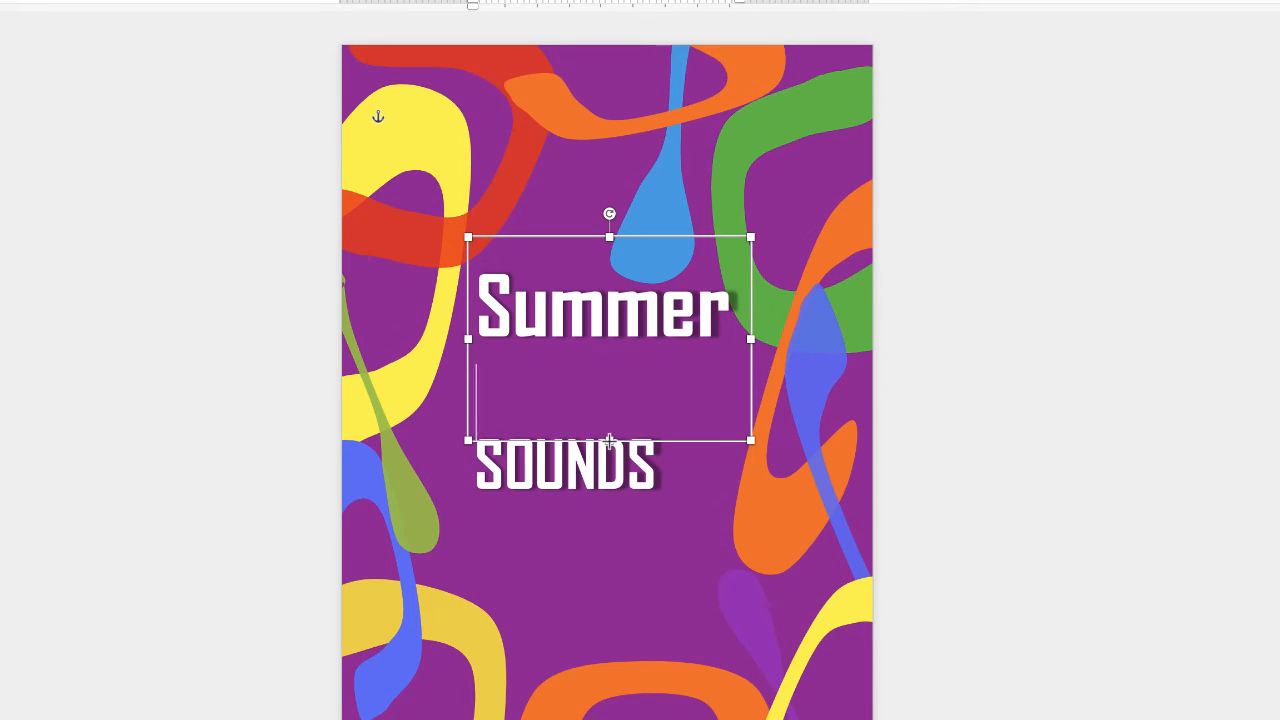
{"action": "left_click_drag", "start_coordinate": [609, 440], "coordinate": [609, 354]}
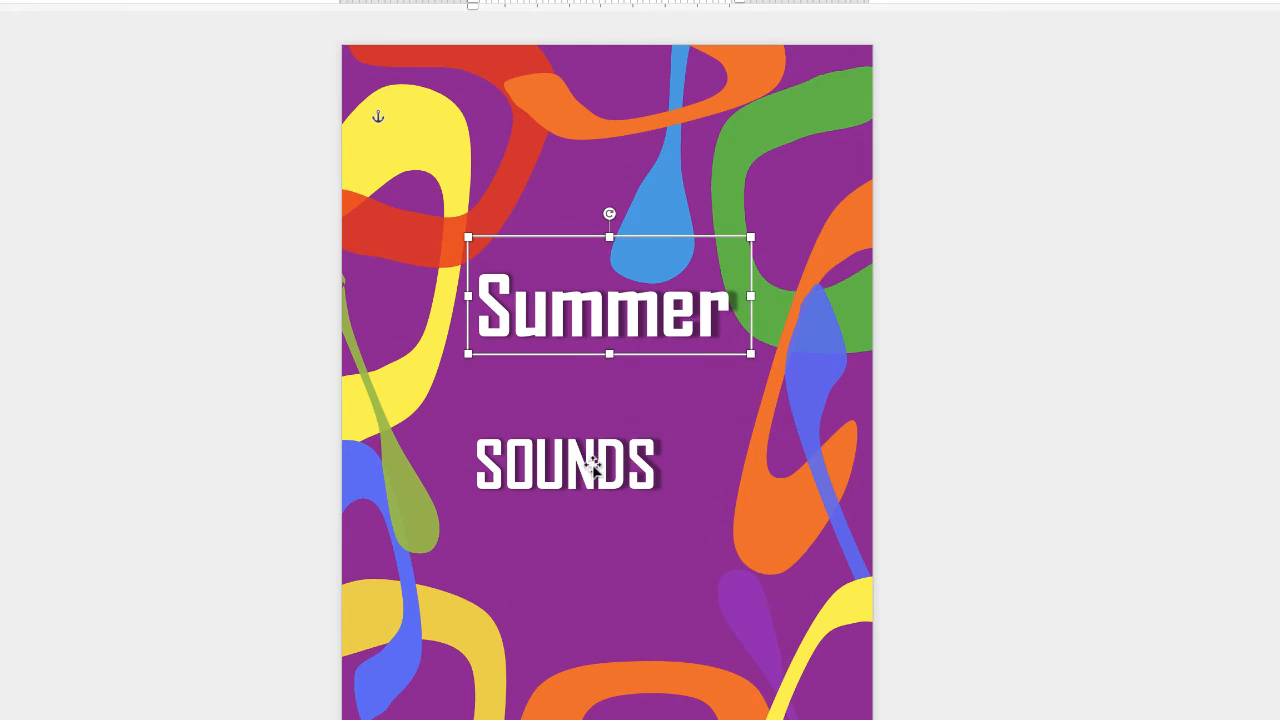
Step: Move the "SOUNDS" text box directly beneath "Summer" and place a duplicate of it just below
{"action": "left_click", "coordinate": [570, 470]}
{"action": "left_click_drag", "start_coordinate": [568, 472], "coordinate": [563, 445]}
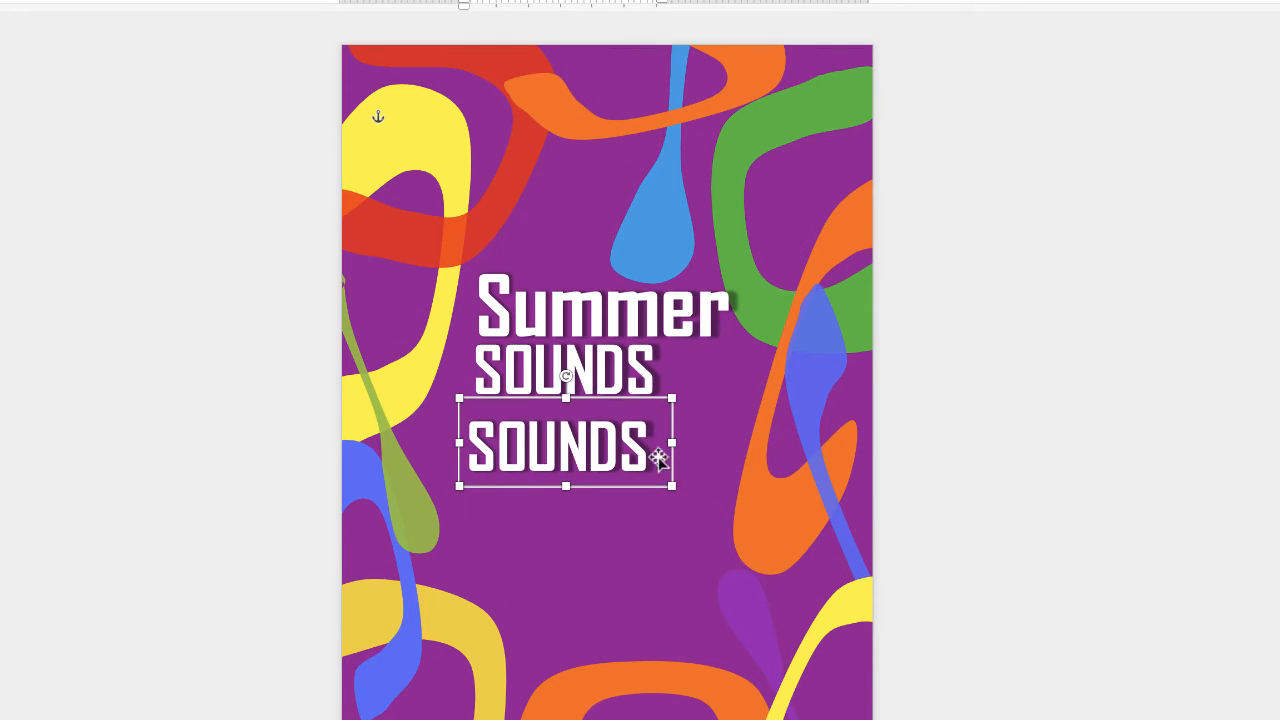
Step: Change the lower "SOUNDS" copy to the Amatic SC font and replace its text with "MUSIC"
{"action": "double_click", "coordinate": [653, 456]}
{"action": "triple_click", "coordinate": [654, 455]}
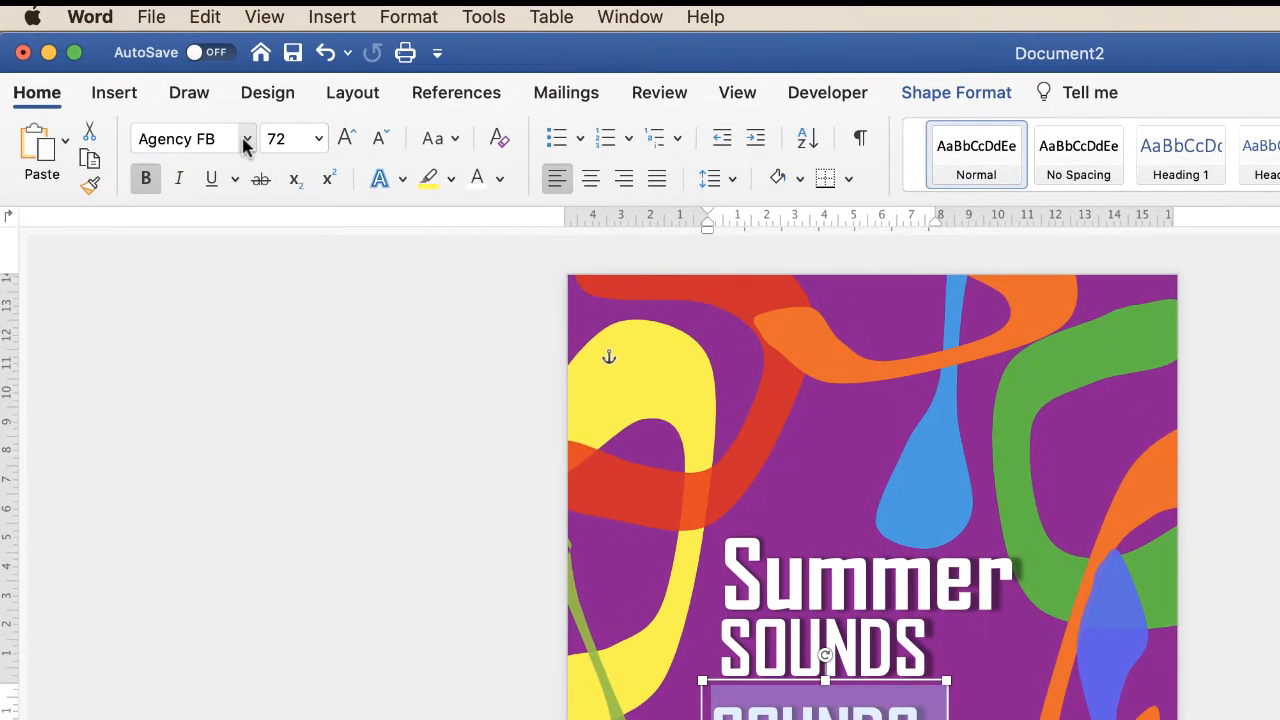
{"action": "left_click", "coordinate": [246, 140]}
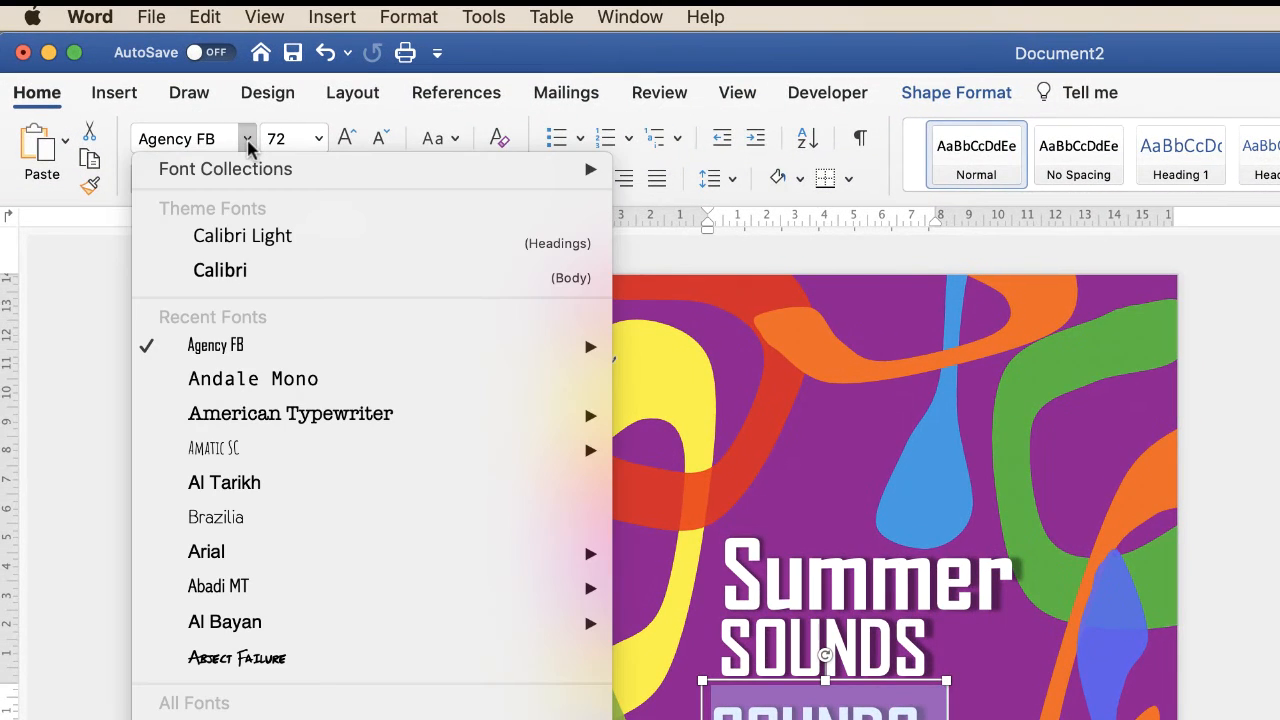
{"action": "mouse_move", "coordinate": [226, 455]}
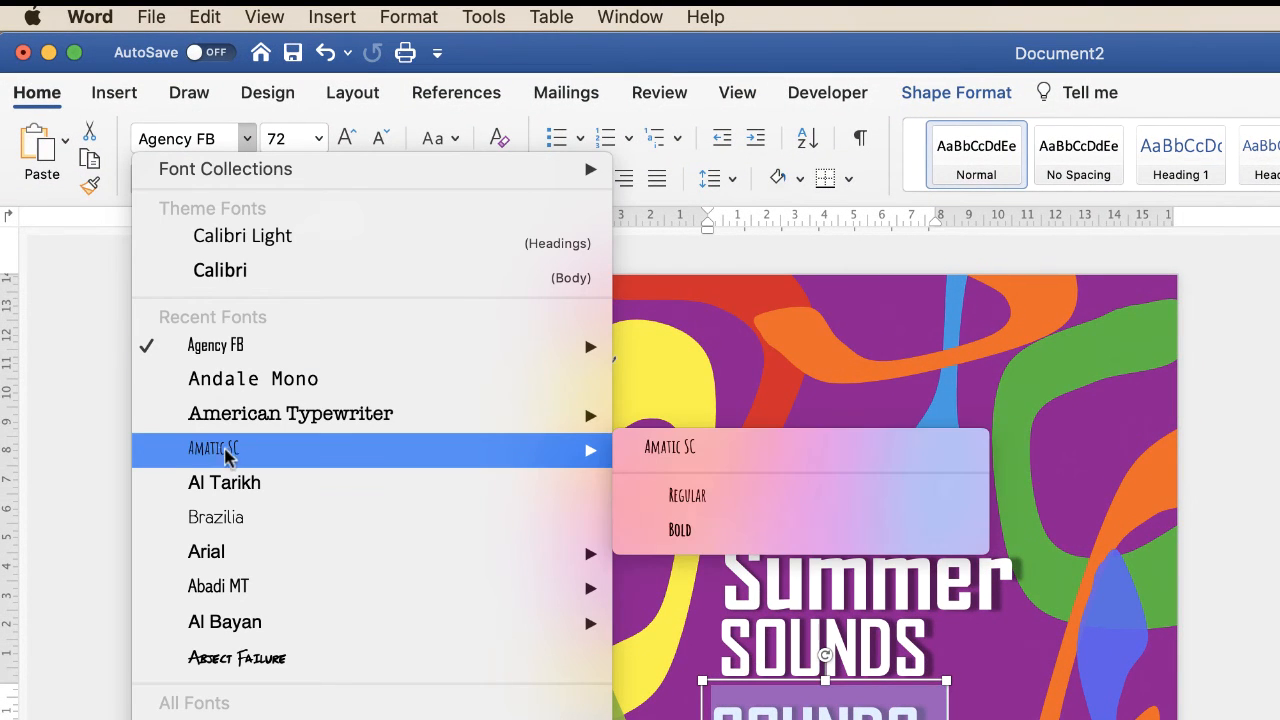
{"action": "left_click", "coordinate": [222, 452]}
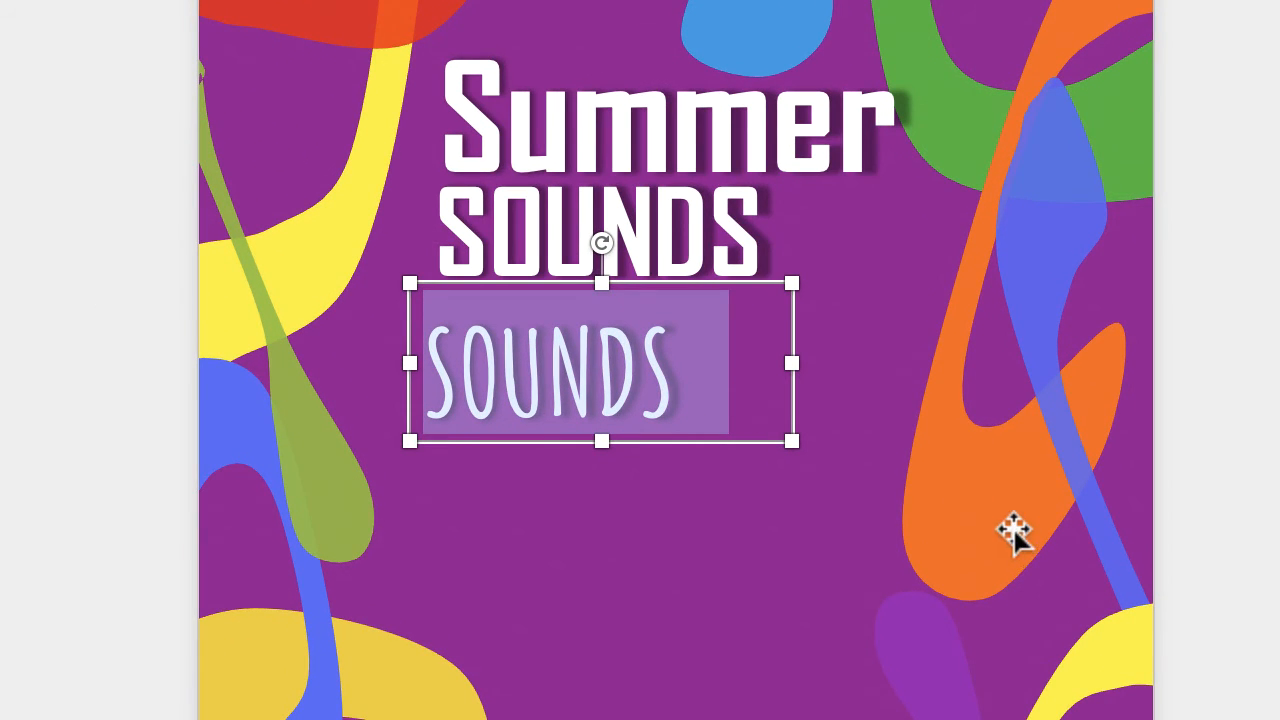
{"action": "type", "text": "MUSIC"}
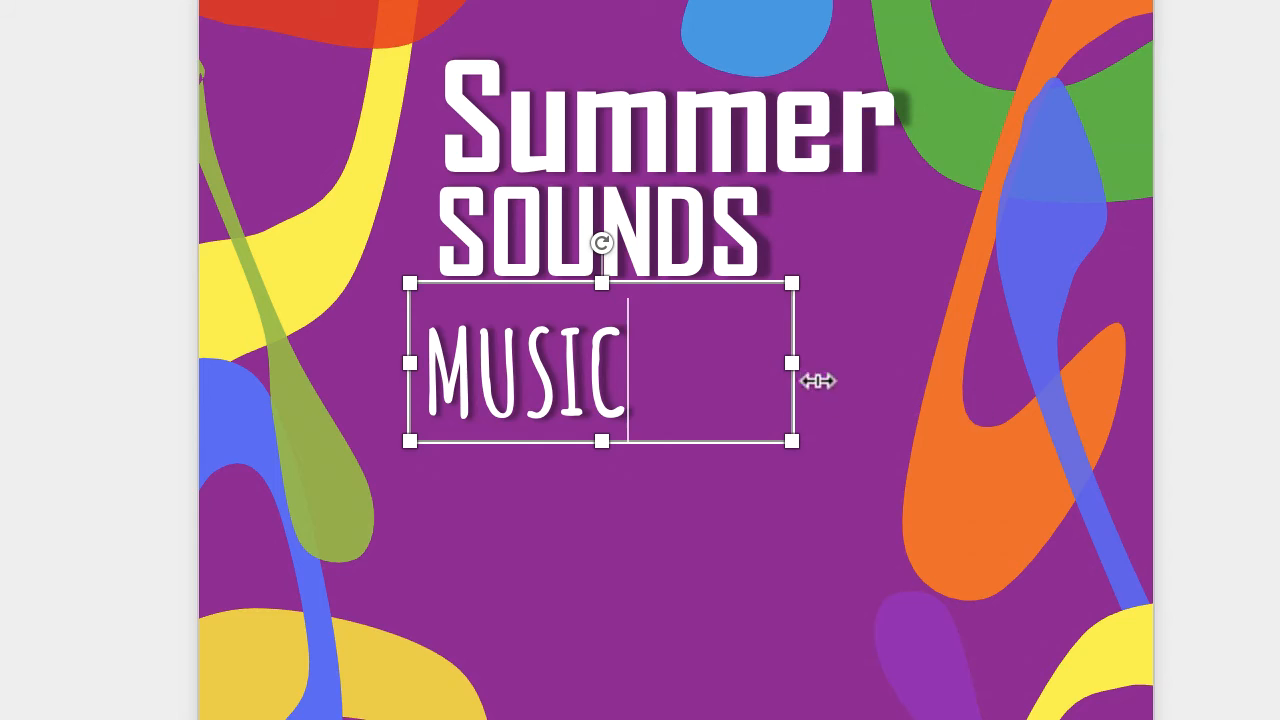
Step: Narrow the "MUSIC" text box to fit its word and centre the text inside it
{"action": "left_click_drag", "start_coordinate": [792, 363], "coordinate": [657, 364]}
{"action": "mouse_move", "coordinate": [533, 285]}
{"action": "left_mouse_down"}
{"action": "mouse_move", "coordinate": [533, 302]}
{"action": "mouse_move", "coordinate": [533, 284]}
{"action": "left_mouse_up"}
{"action": "left_click_drag", "start_coordinate": [533, 423], "coordinate": [533, 445]}
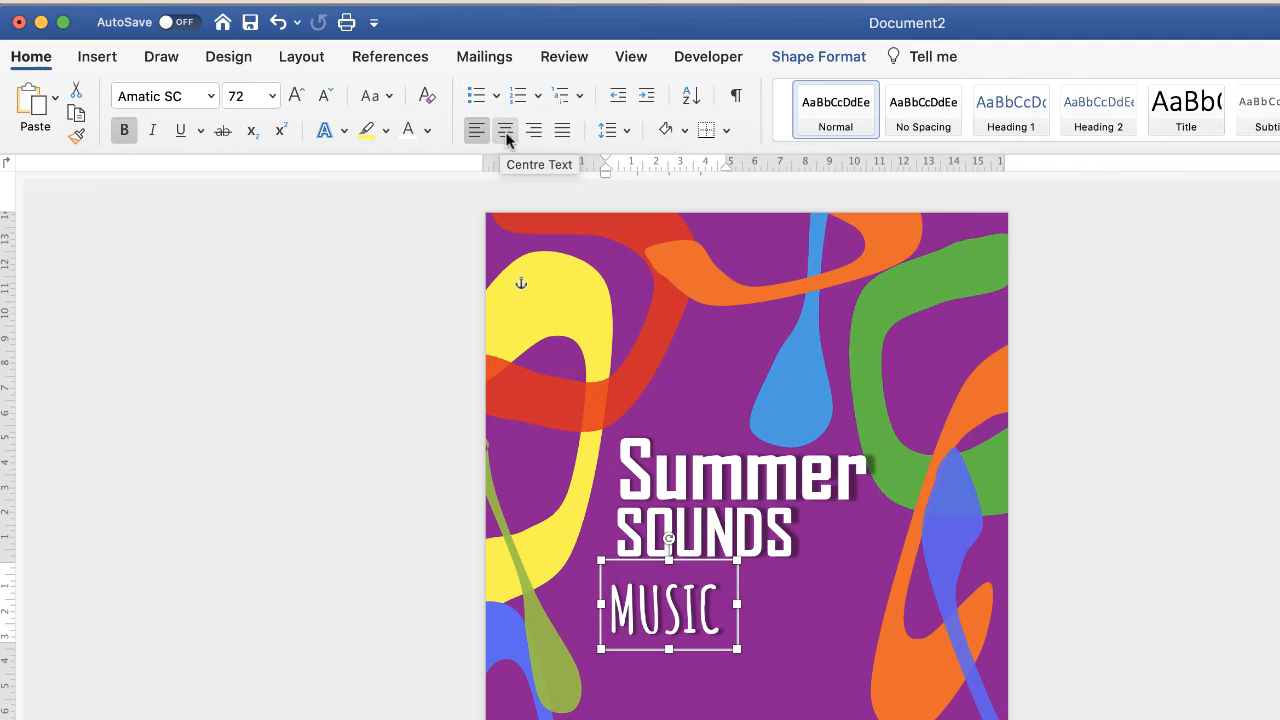
{"action": "left_click", "coordinate": [506, 132]}
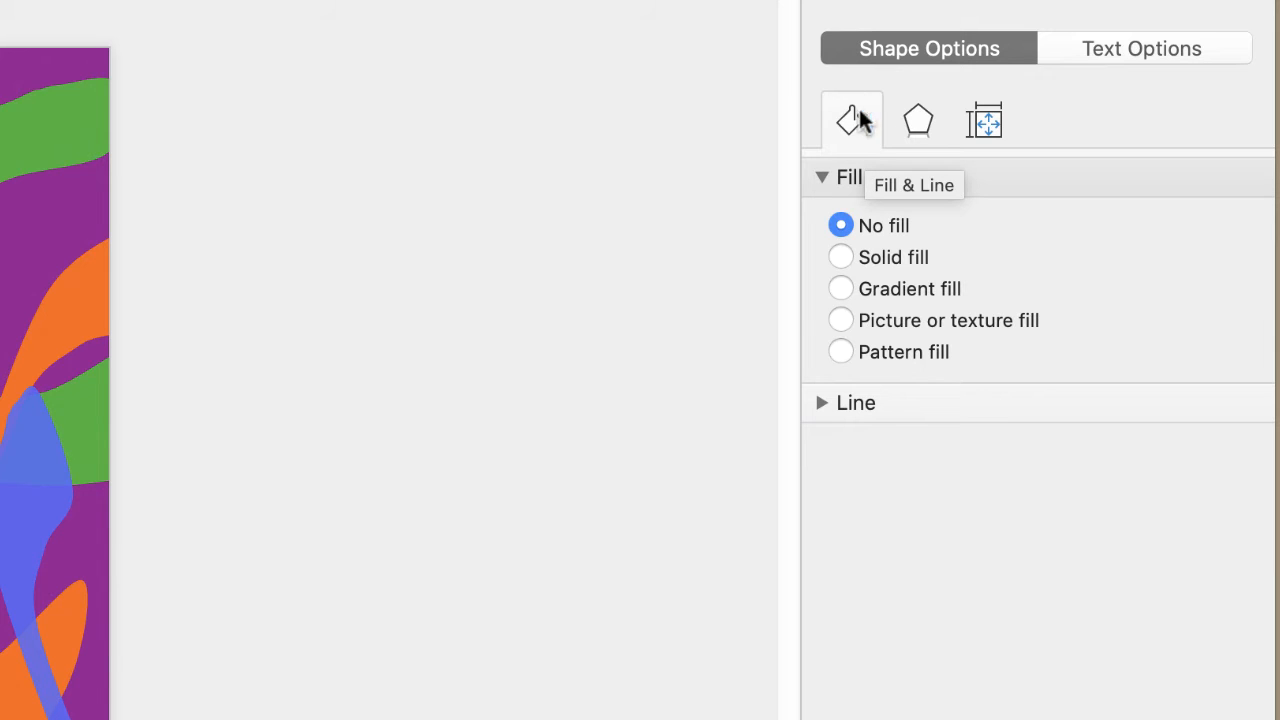
Step: Give the "MUSIC" text box a solid light blue fill with 37% transparency
{"action": "left_click", "coordinate": [841, 257]}
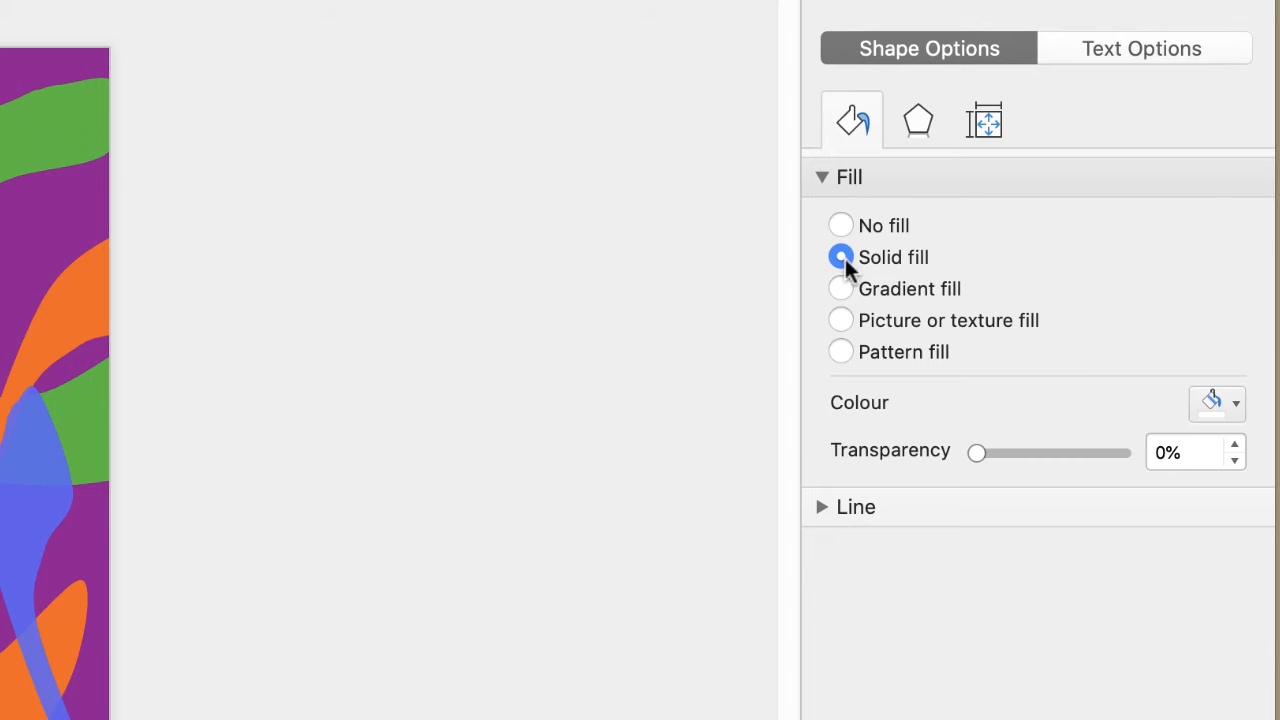
{"action": "left_click", "coordinate": [1236, 403]}
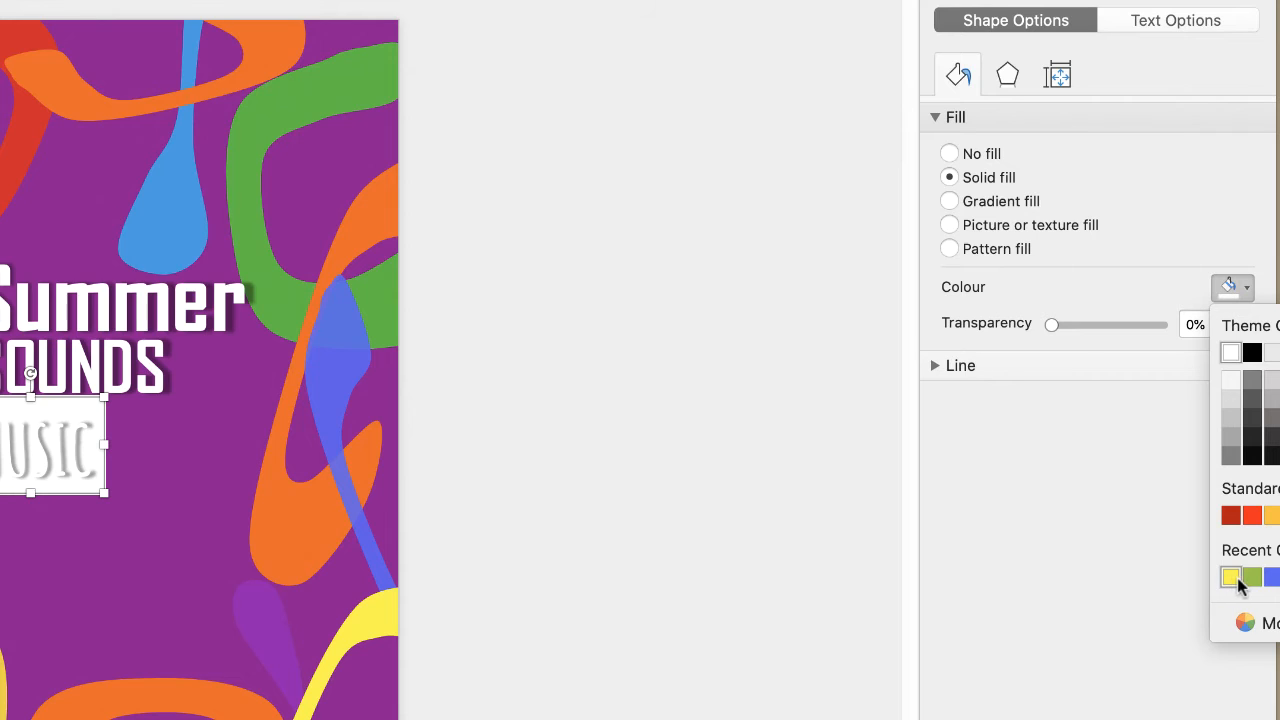
{"action": "left_click", "coordinate": [1270, 578]}
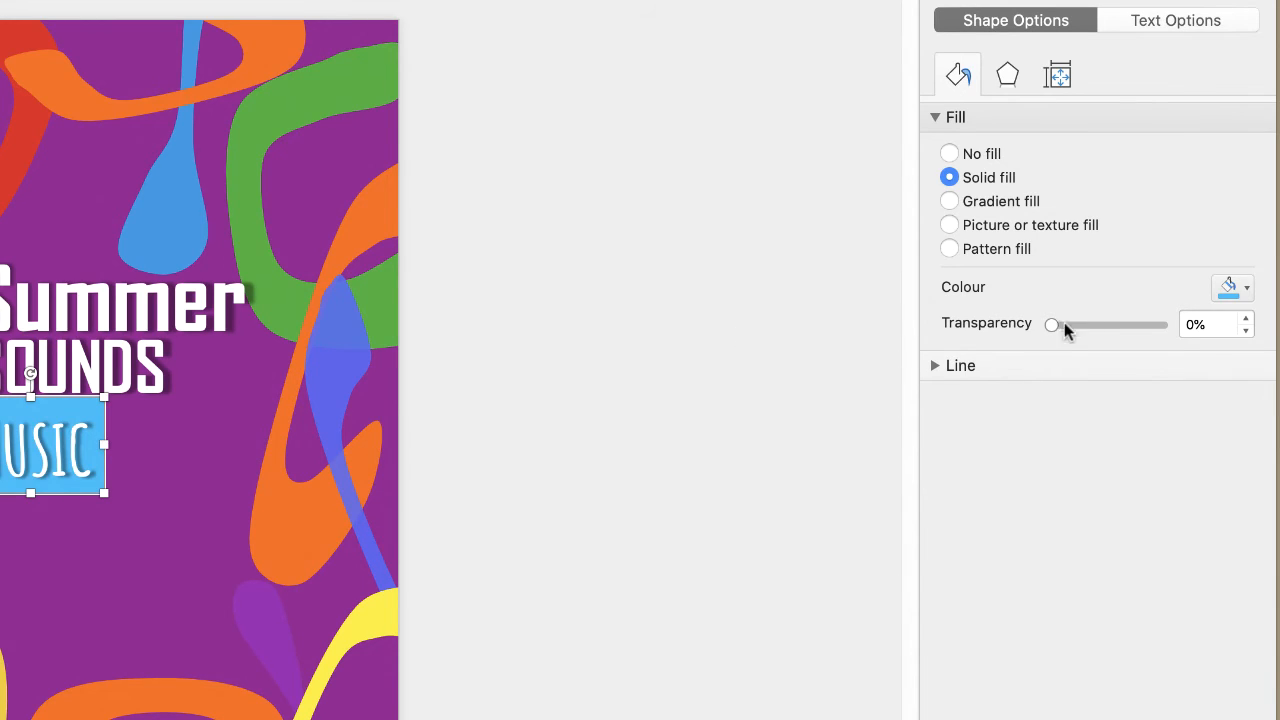
{"action": "left_click_drag", "start_coordinate": [1050, 324], "coordinate": [1092, 330]}
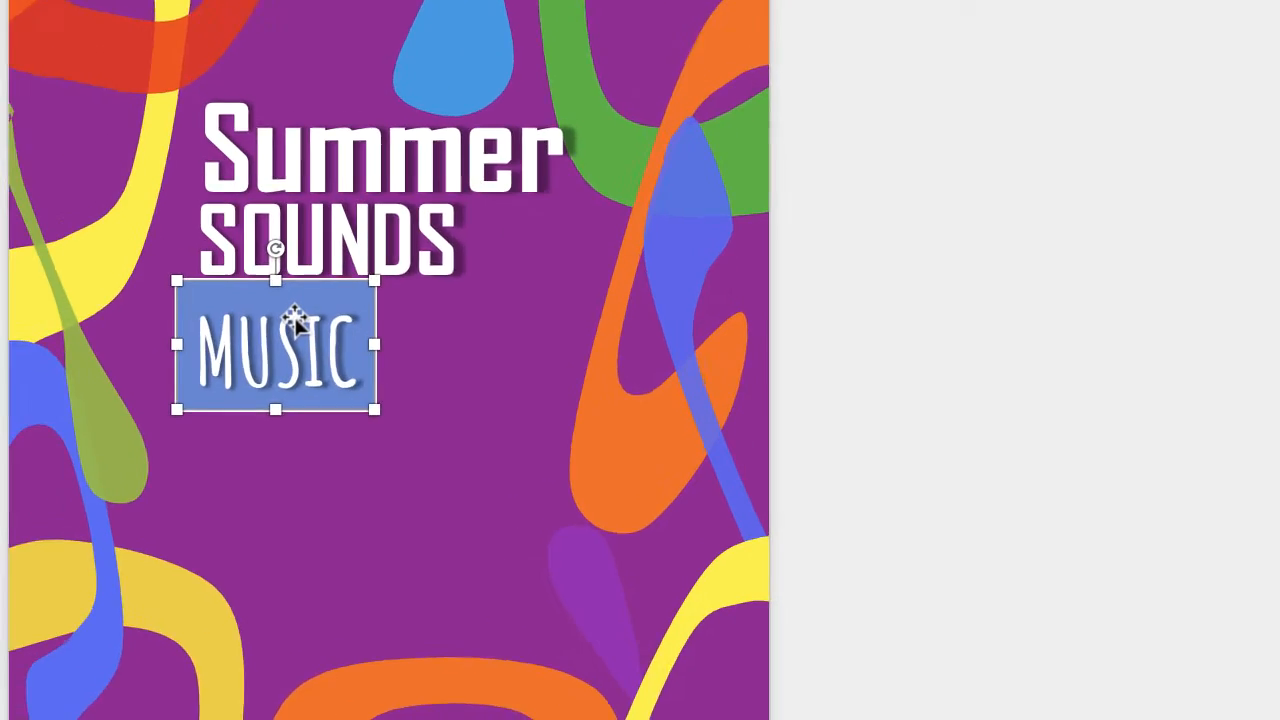
Step: Duplicate the "MUSIC" text box, place the copy below and slightly right of the original, and widen it
{"action": "key", "text": "super+v"}
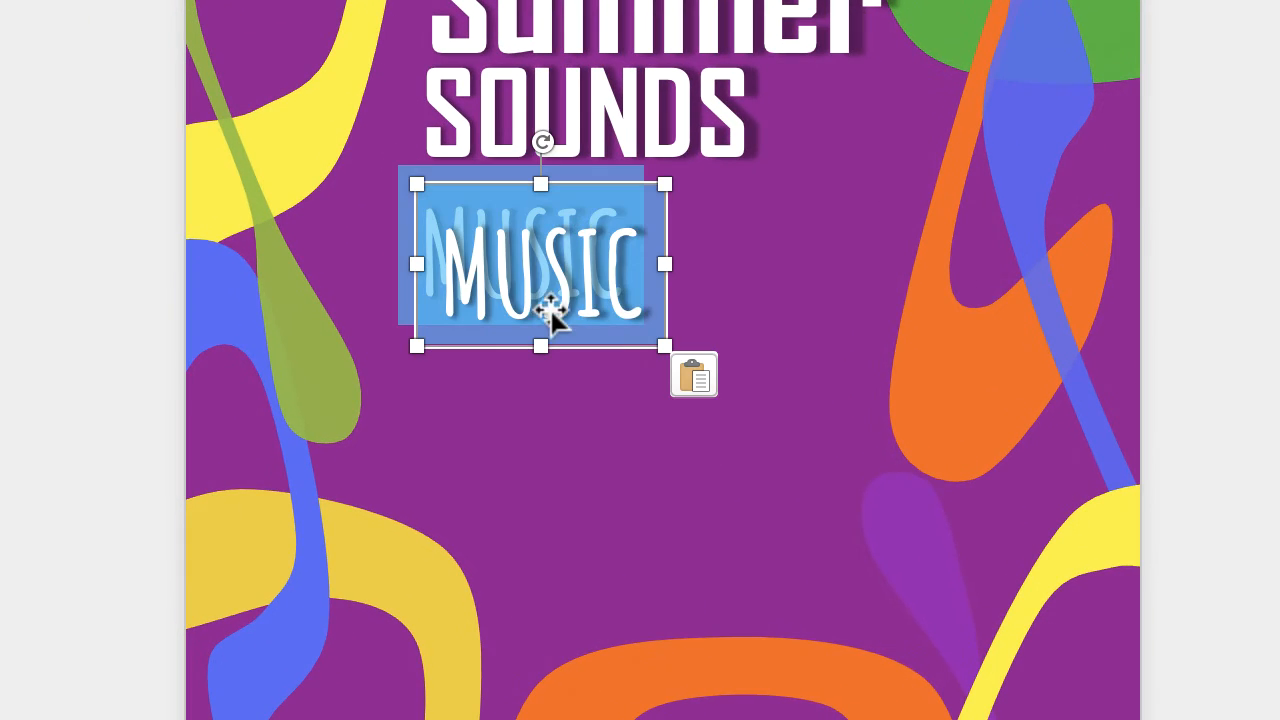
{"action": "left_click_drag", "start_coordinate": [288, 366], "coordinate": [340, 475]}
{"action": "left_click_drag", "start_coordinate": [606, 432], "coordinate": [606, 432]}
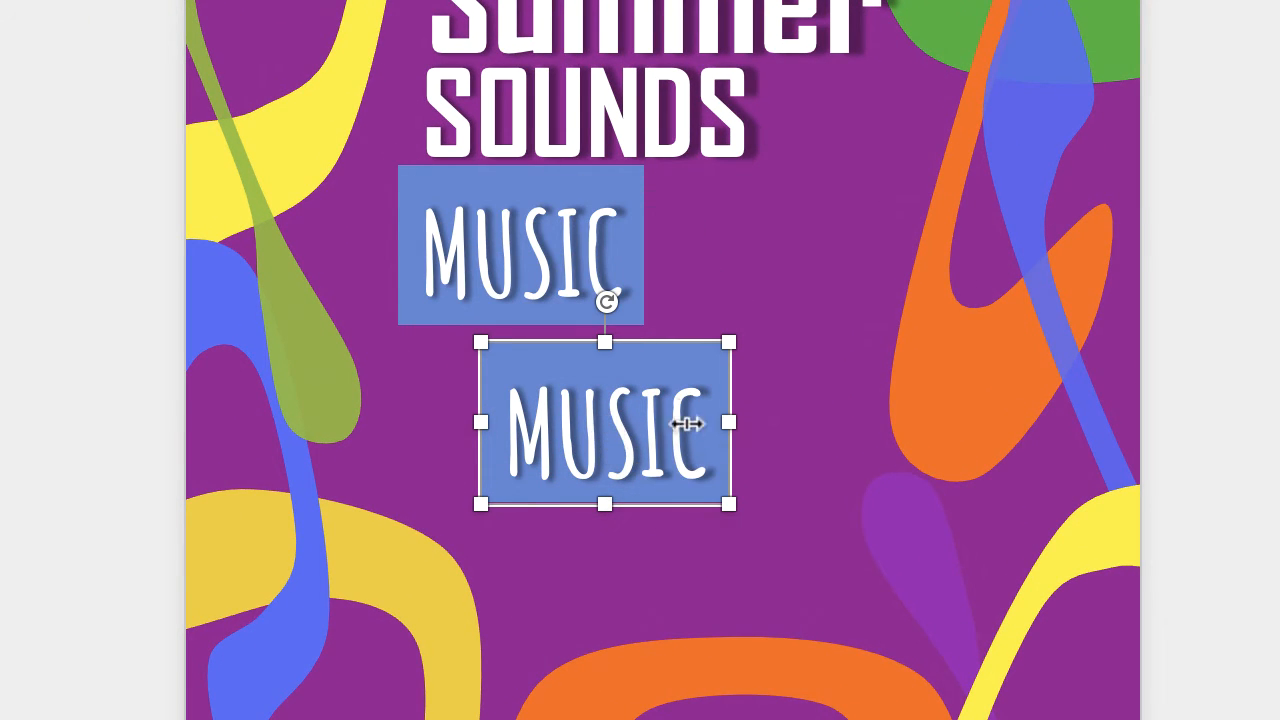
{"action": "left_click_drag", "start_coordinate": [729, 422], "coordinate": [901, 422]}
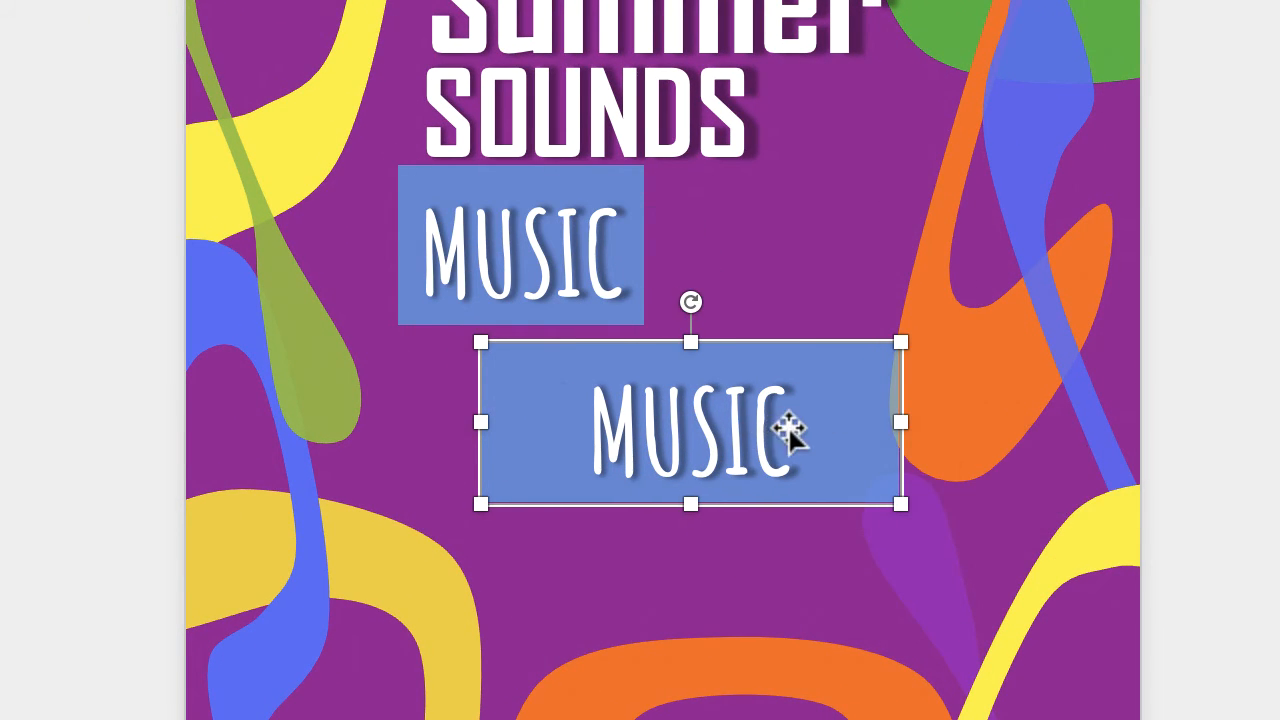
Step: Replace the text in the widened copy with "FESTIVAL"
{"action": "double_click", "coordinate": [779, 440]}
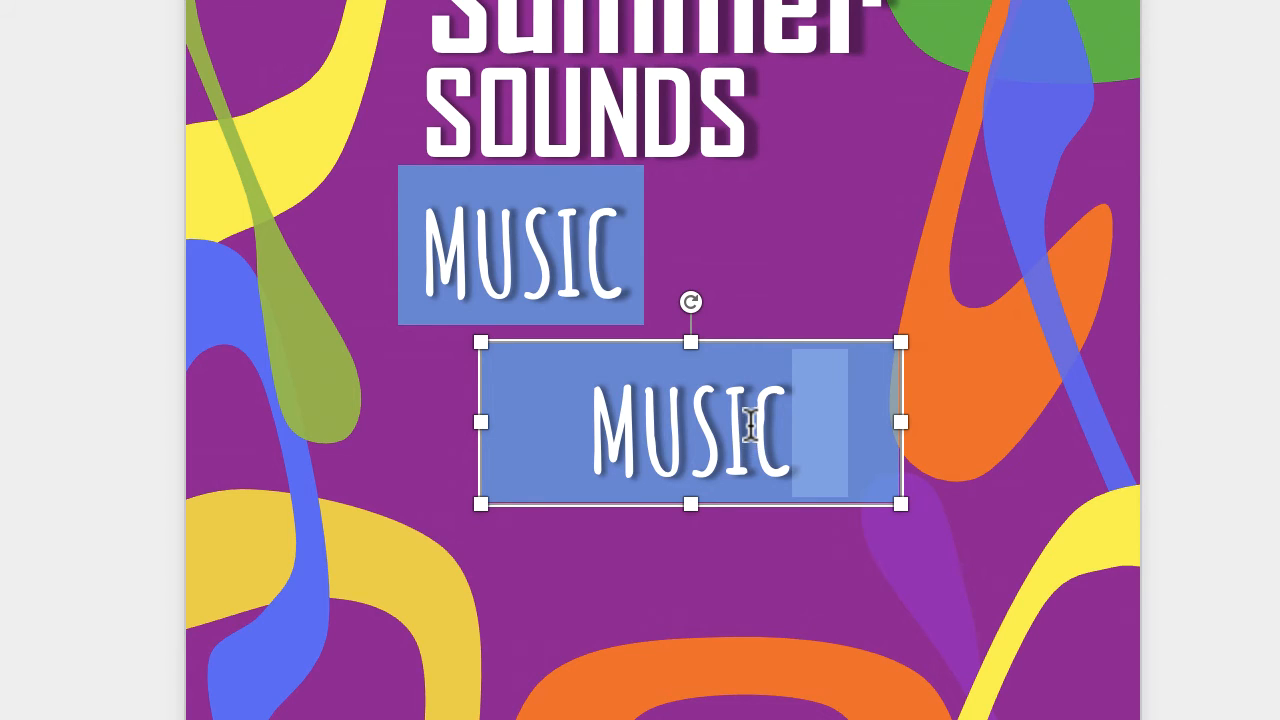
{"action": "triple_click", "coordinate": [750, 422]}
{"action": "type", "text": "FETI"}
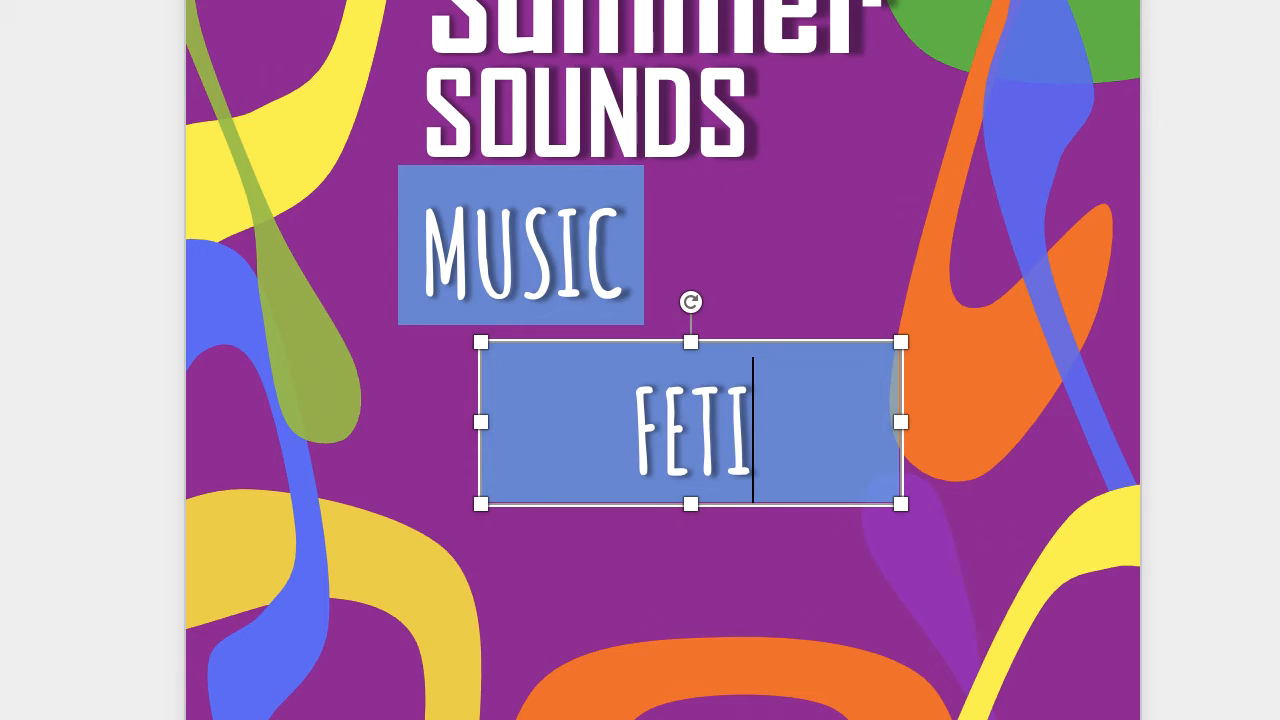
{"action": "key", "text": "BackSpace"}
{"action": "key", "text": "BackSpace"}
{"action": "type", "text": "STIVAL"}
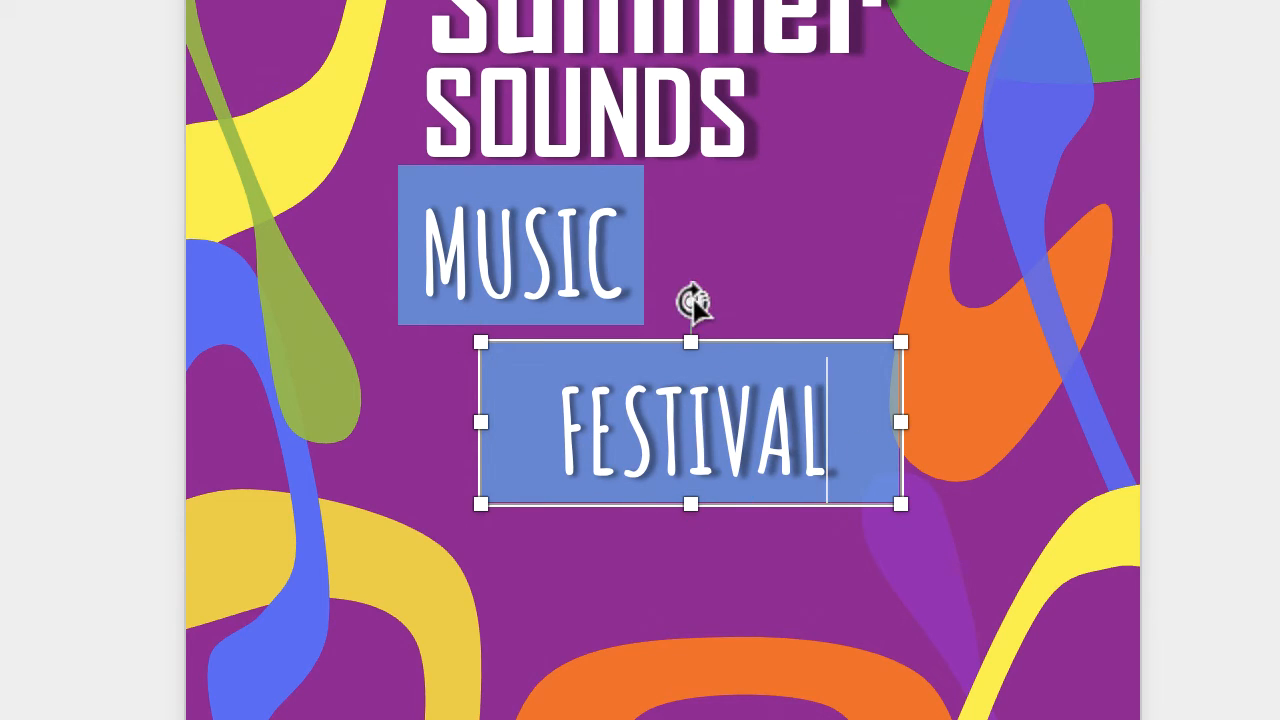
Step: Tilt the "FESTIVAL" text box slightly counter-clockwise, narrow it, and position it overlapping the lower right corner of the "MUSIC" box
{"action": "left_click_drag", "start_coordinate": [692, 301], "coordinate": [652, 305]}
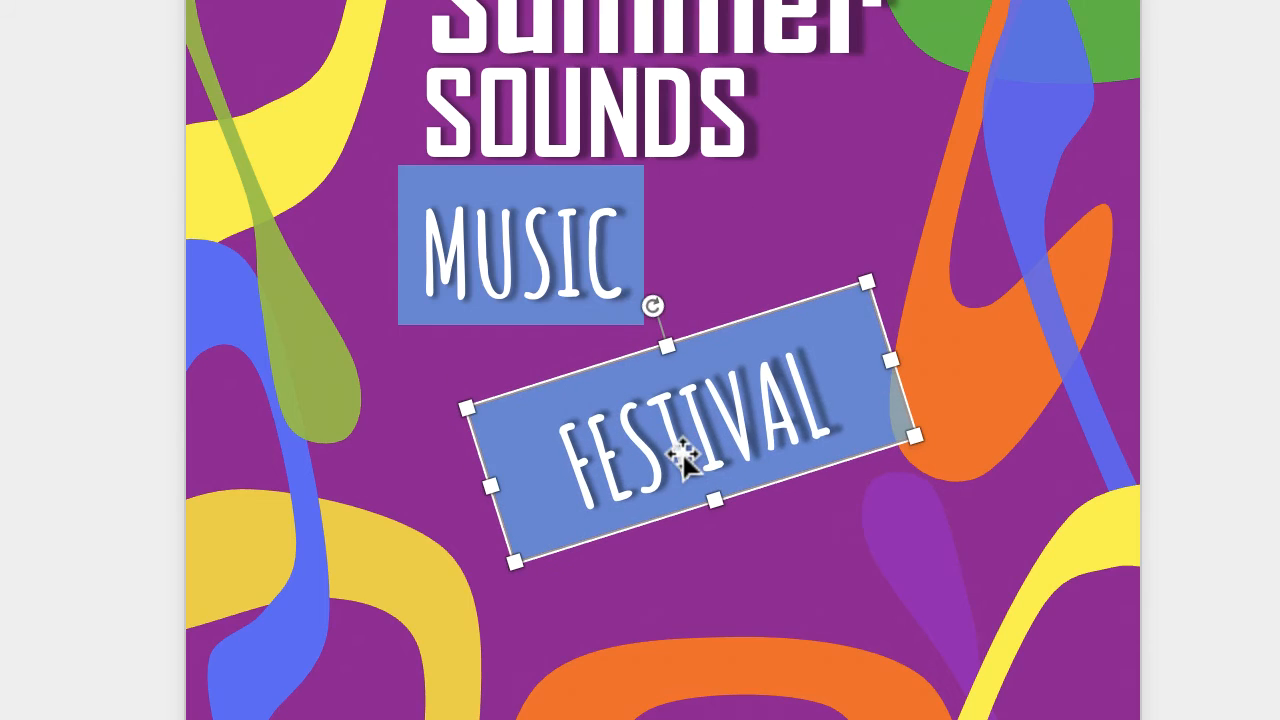
{"action": "left_click_drag", "start_coordinate": [683, 458], "coordinate": [645, 415]}
{"action": "left_click", "coordinate": [826, 180]}
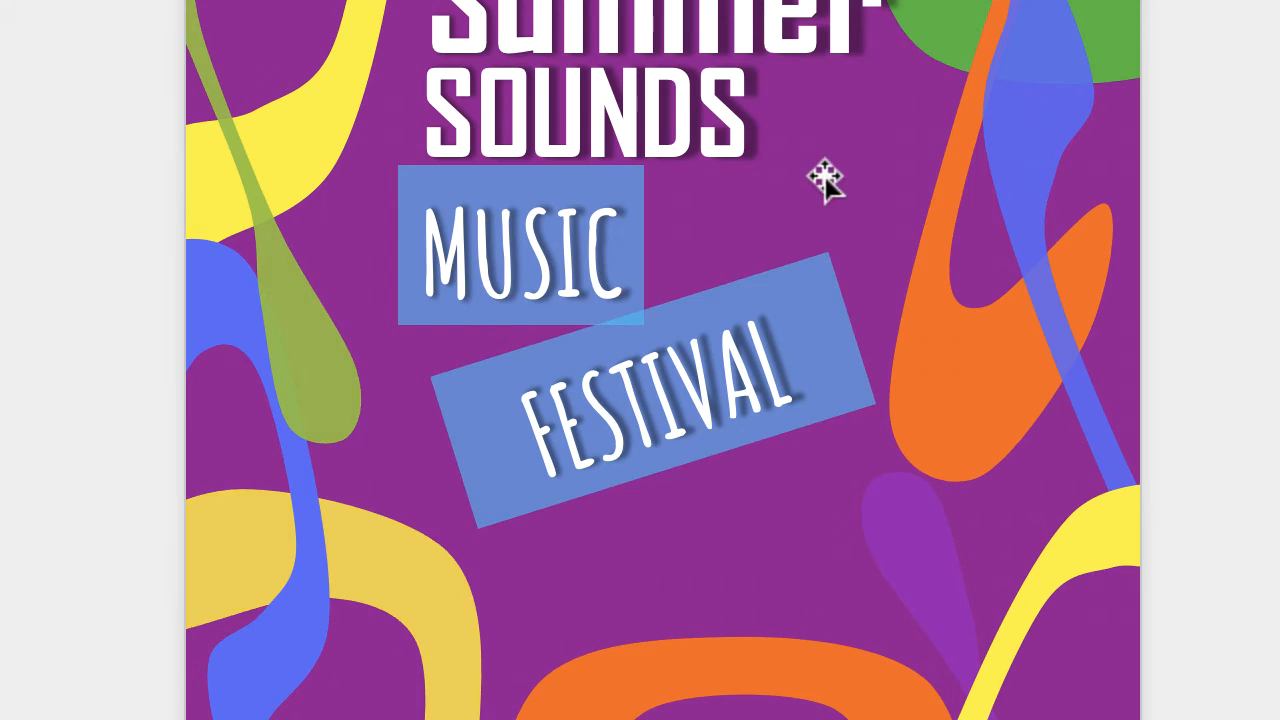
{"action": "left_click", "coordinate": [617, 425]}
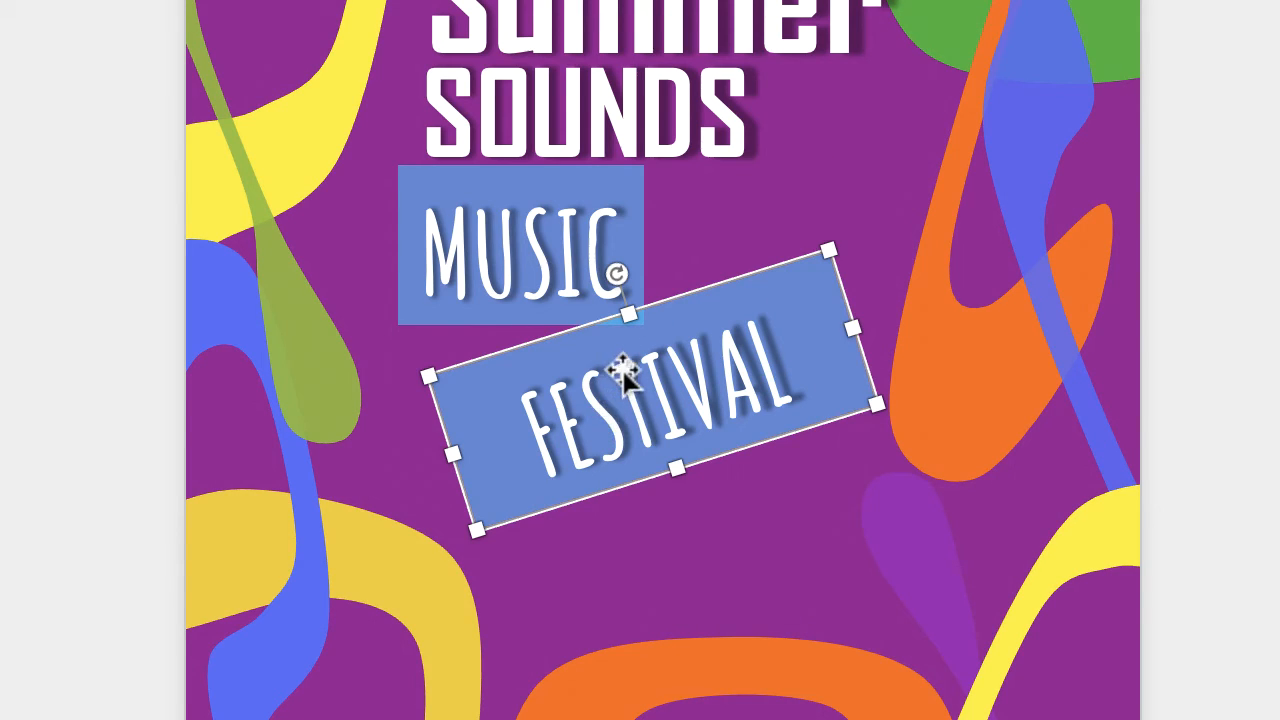
{"action": "left_click_drag", "start_coordinate": [622, 372], "coordinate": [646, 356]}
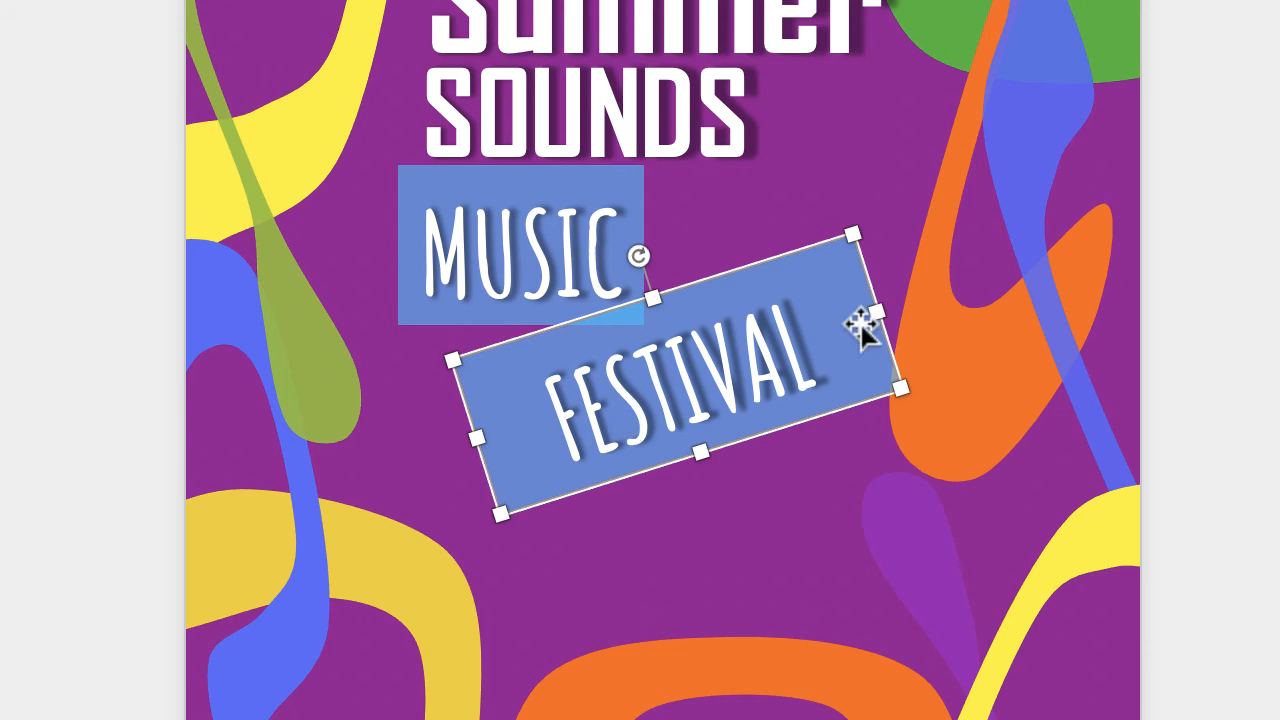
{"action": "left_click_drag", "start_coordinate": [878, 314], "coordinate": [838, 326]}
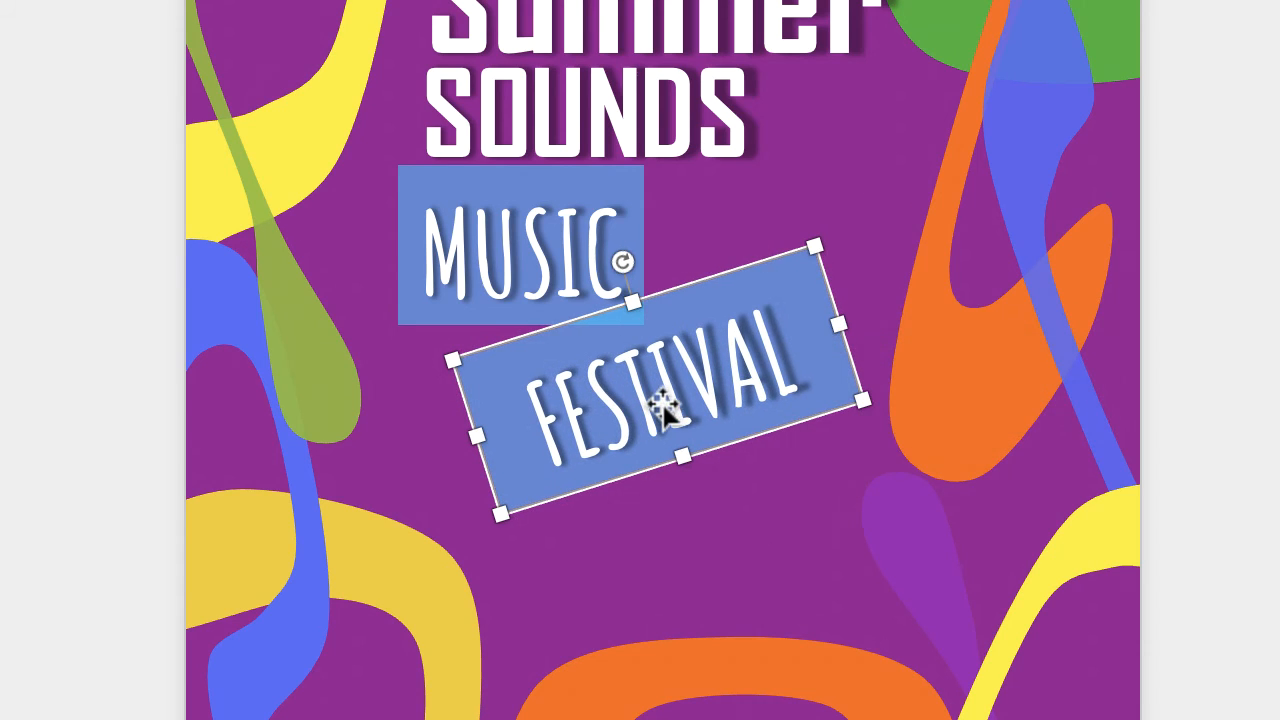
{"action": "left_click_drag", "start_coordinate": [662, 405], "coordinate": [674, 406]}
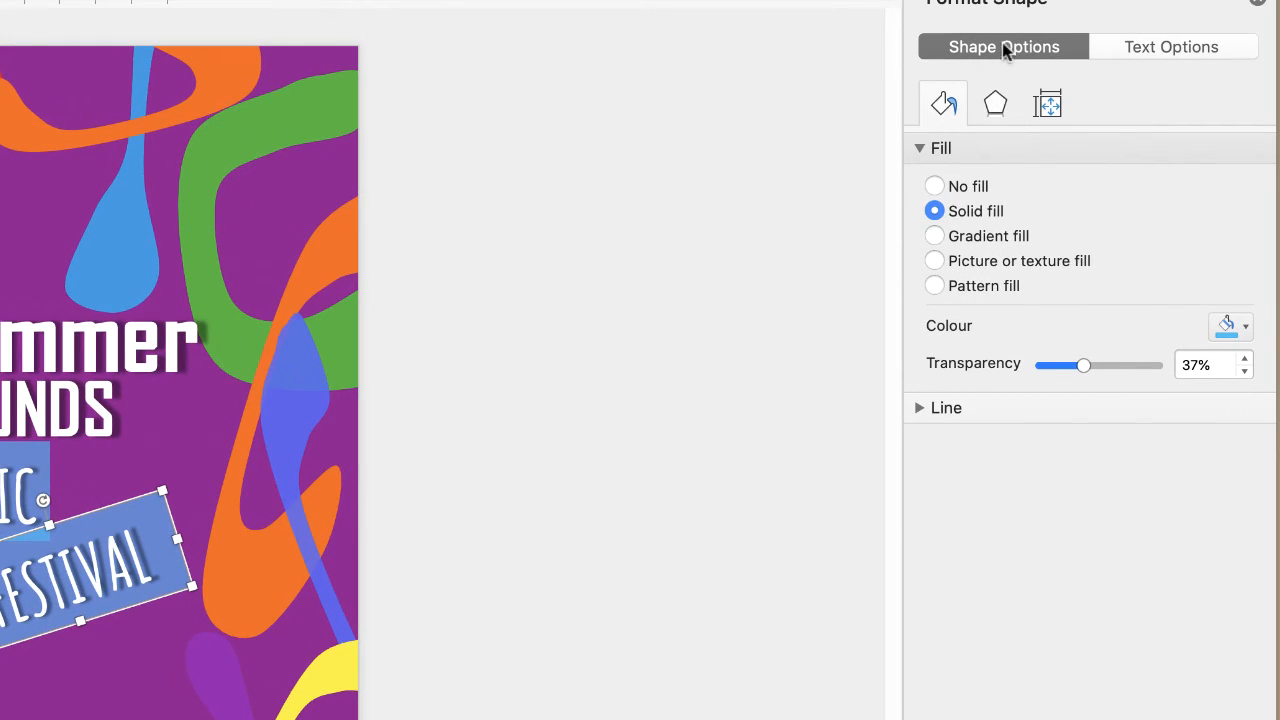
Step: Apply the right-offset outer shadow preset to the "FESTIVAL" shape and set the shadow size to 108%
{"action": "left_click", "coordinate": [996, 106]}
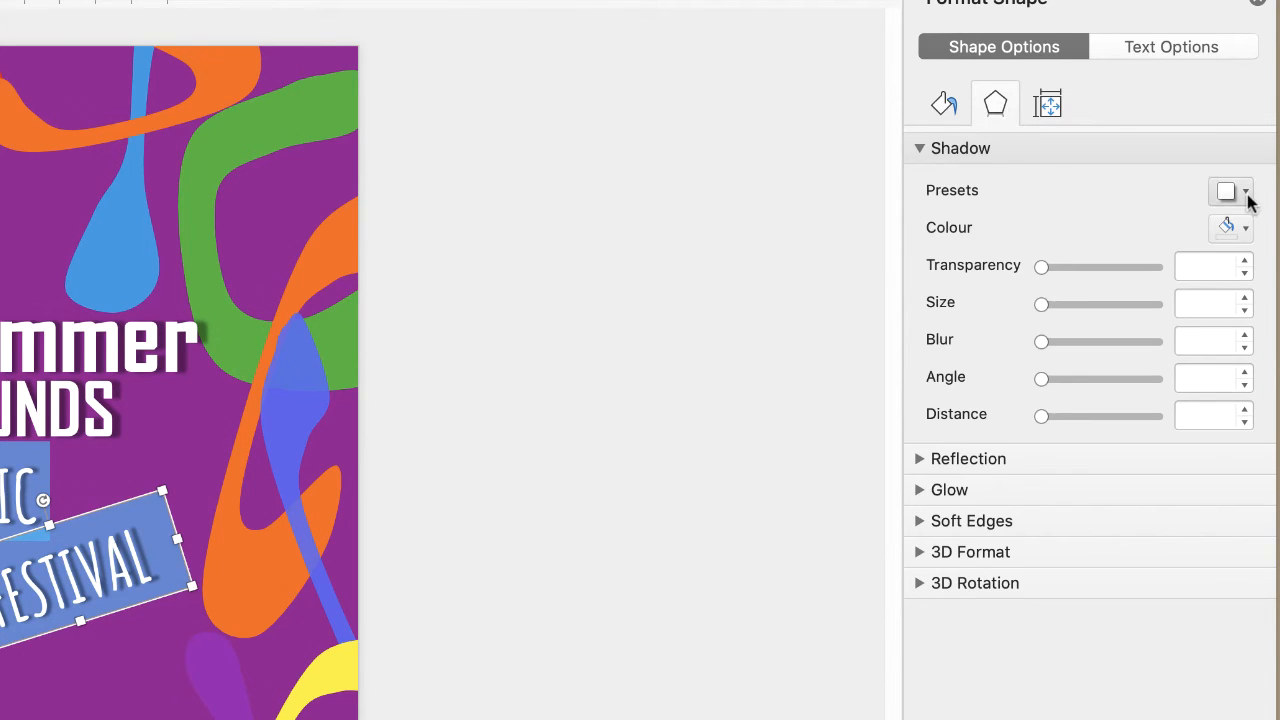
{"action": "left_click", "coordinate": [1246, 193]}
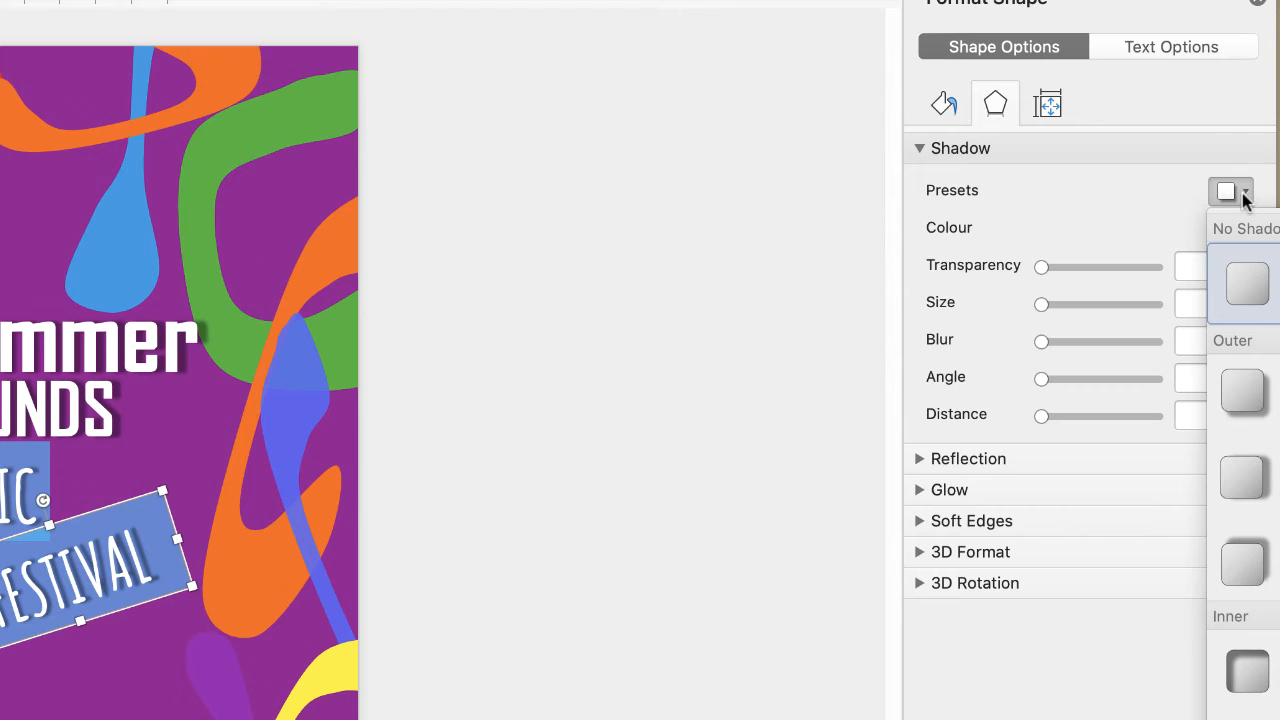
{"action": "left_click", "coordinate": [1244, 490]}
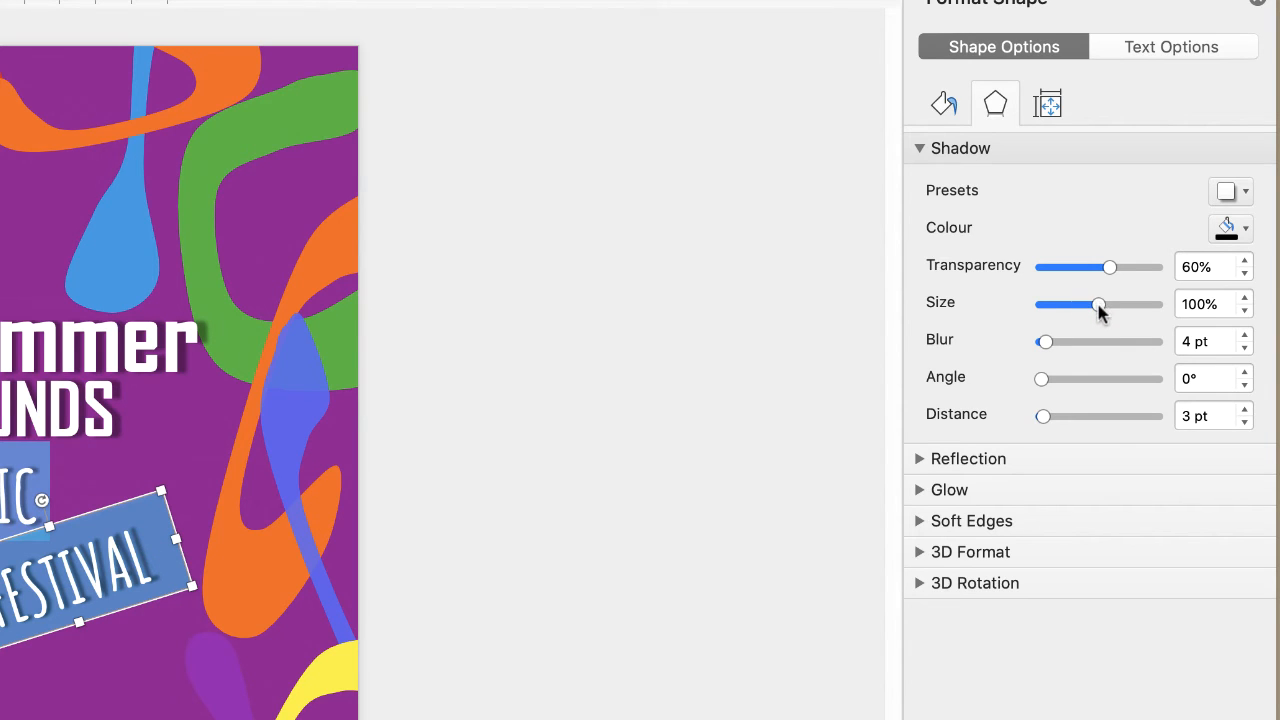
{"action": "left_click_drag", "start_coordinate": [1099, 312], "coordinate": [1088, 311]}
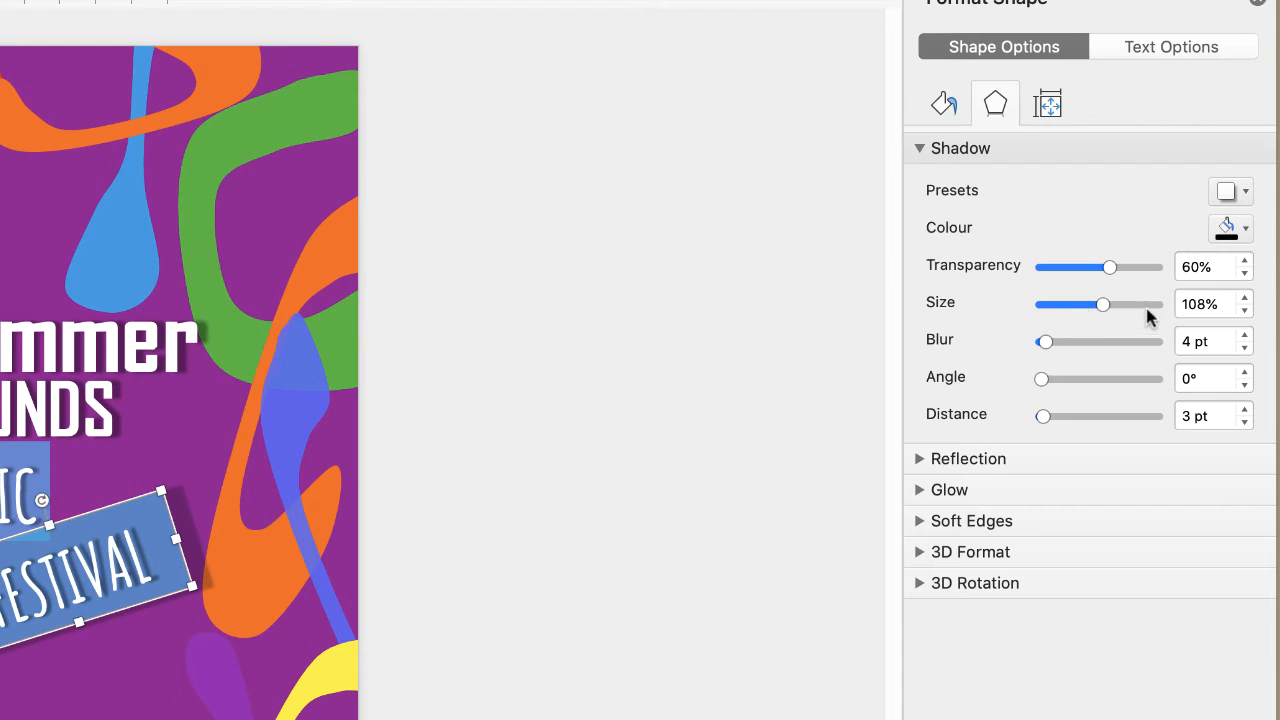
Step: Apply the same right-offset outer shadow preset to the "MUSIC" shape with a shadow size of 108%
{"action": "left_click", "coordinate": [3, 465]}
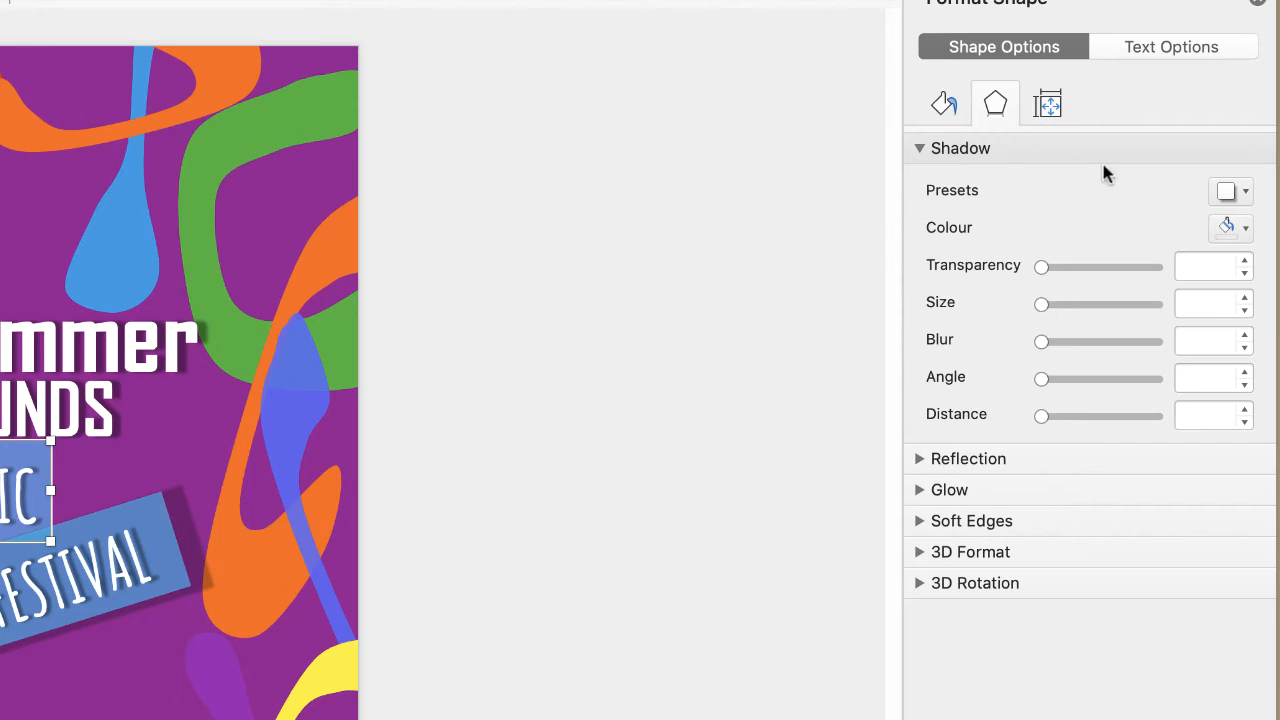
{"action": "left_click", "coordinate": [1245, 191]}
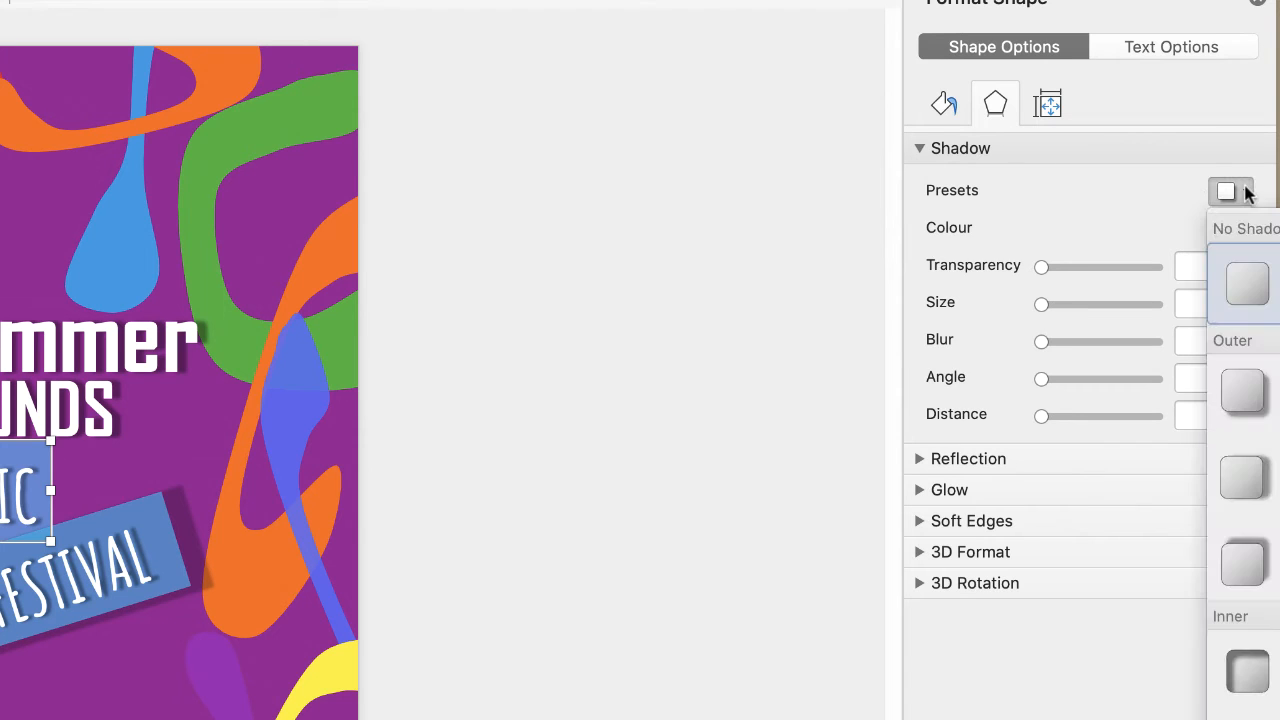
{"action": "left_click", "coordinate": [1243, 478]}
{"action": "left_click_drag", "start_coordinate": [1218, 306], "coordinate": [1148, 313]}
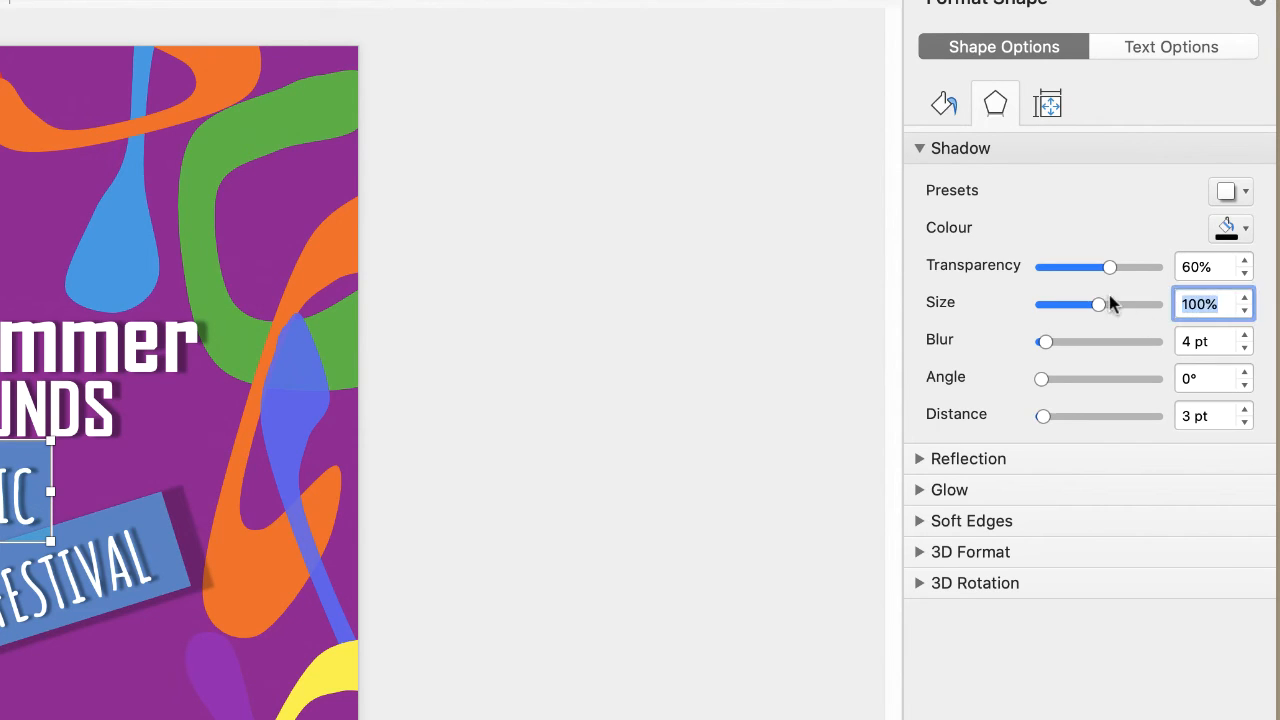
{"action": "type", "text": "108"}
{"action": "key", "text": "Return"}
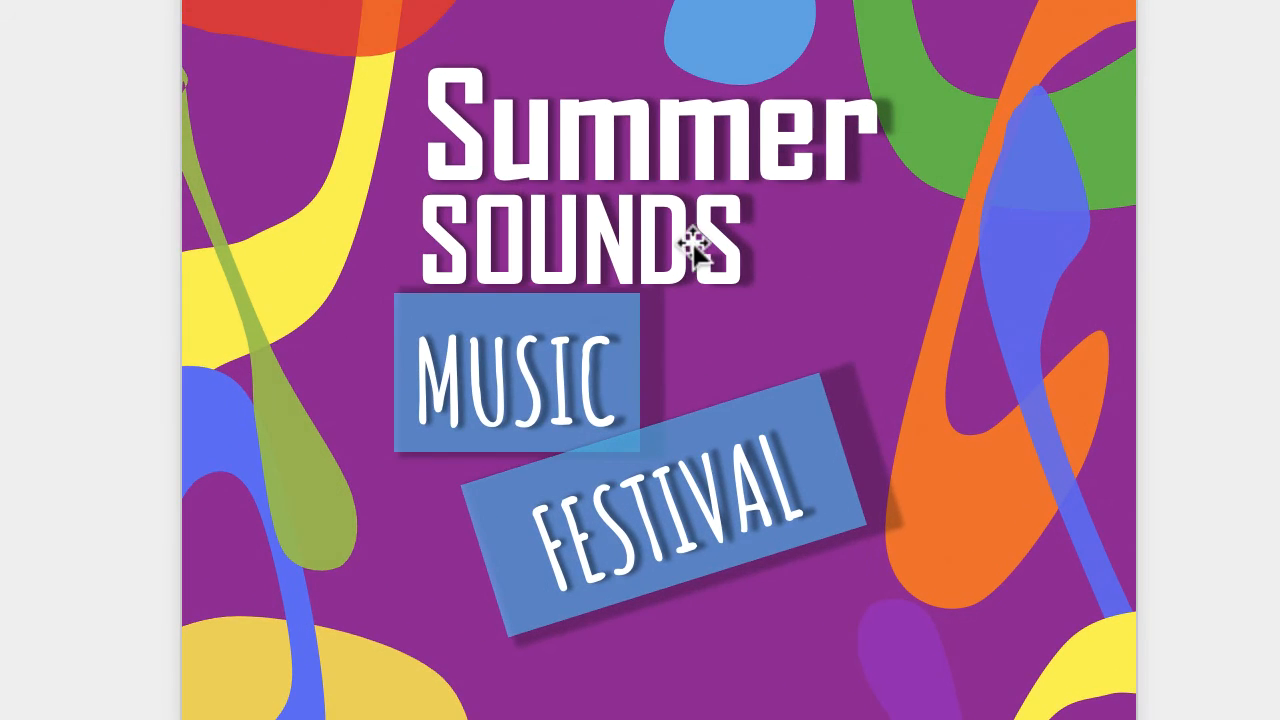
Step: Duplicate the "SOUNDS" text box below the "FESTIVAL" box and open the copy's text for editing
{"action": "left_click", "coordinate": [693, 245]}
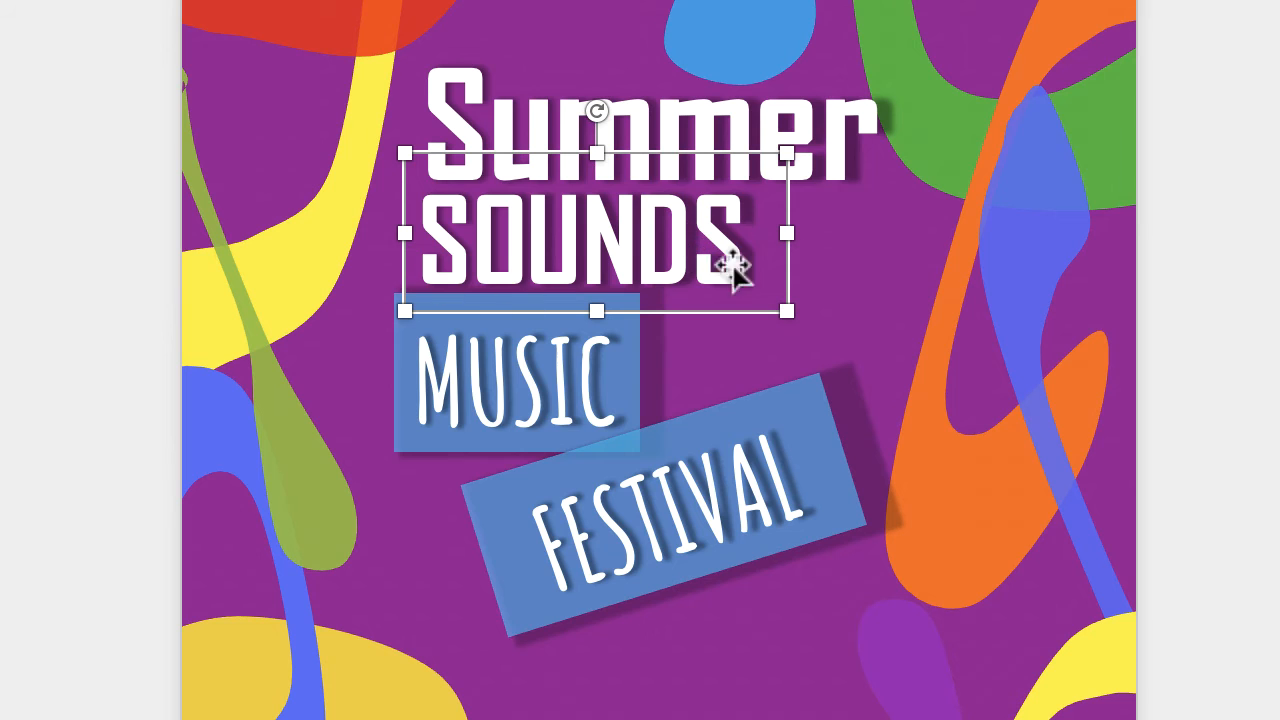
{"action": "left_click_drag", "start_coordinate": [597, 306], "coordinate": [741, 460]}
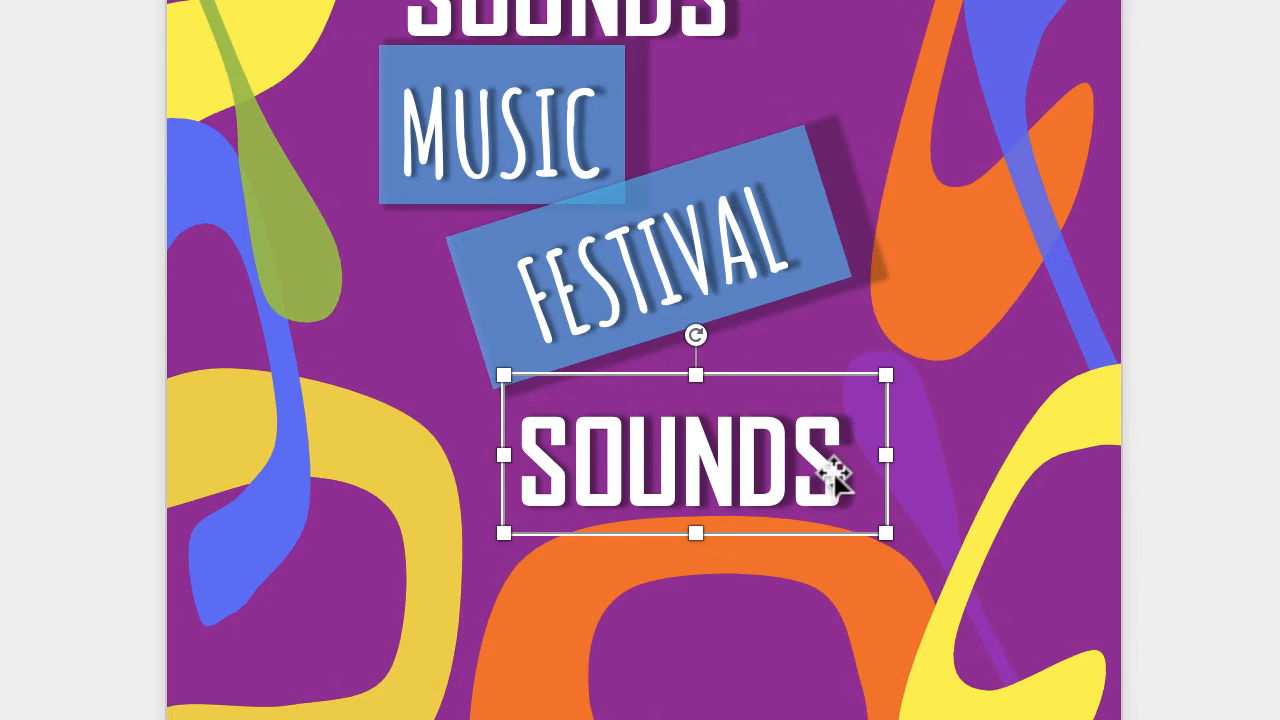
{"action": "double_click", "coordinate": [835, 477]}
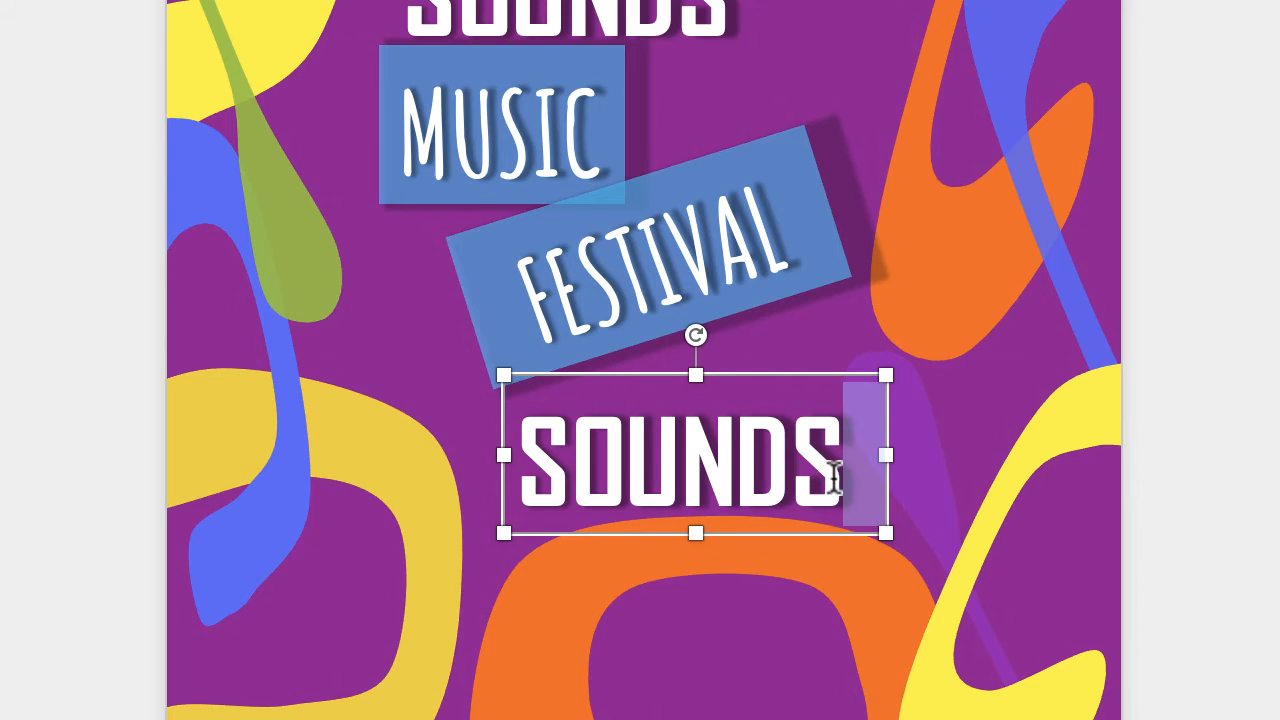
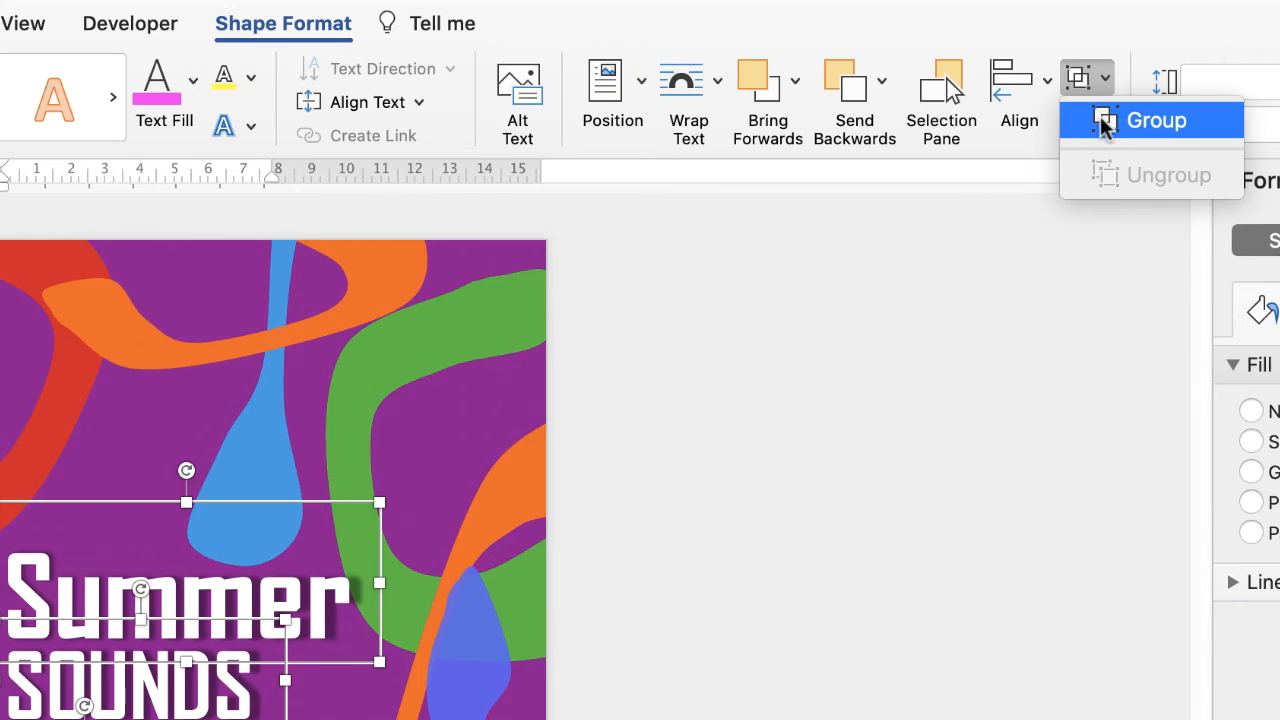
Step: Group the "Summer", "SOUNDS", "MUSIC", "FESTIVAL" and "20th JULY 2019" text boxes into one object
{"action": "left_click", "coordinate": [1103, 120]}
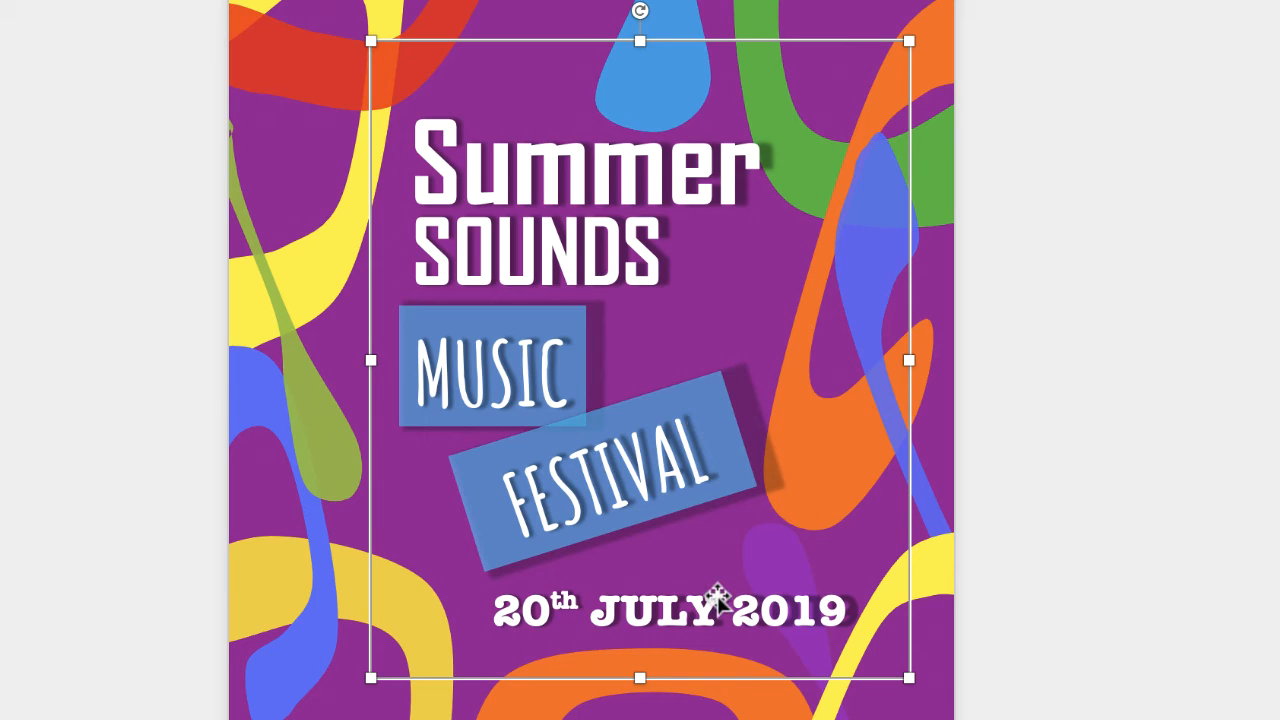
{"action": "key", "text": "Escape"}
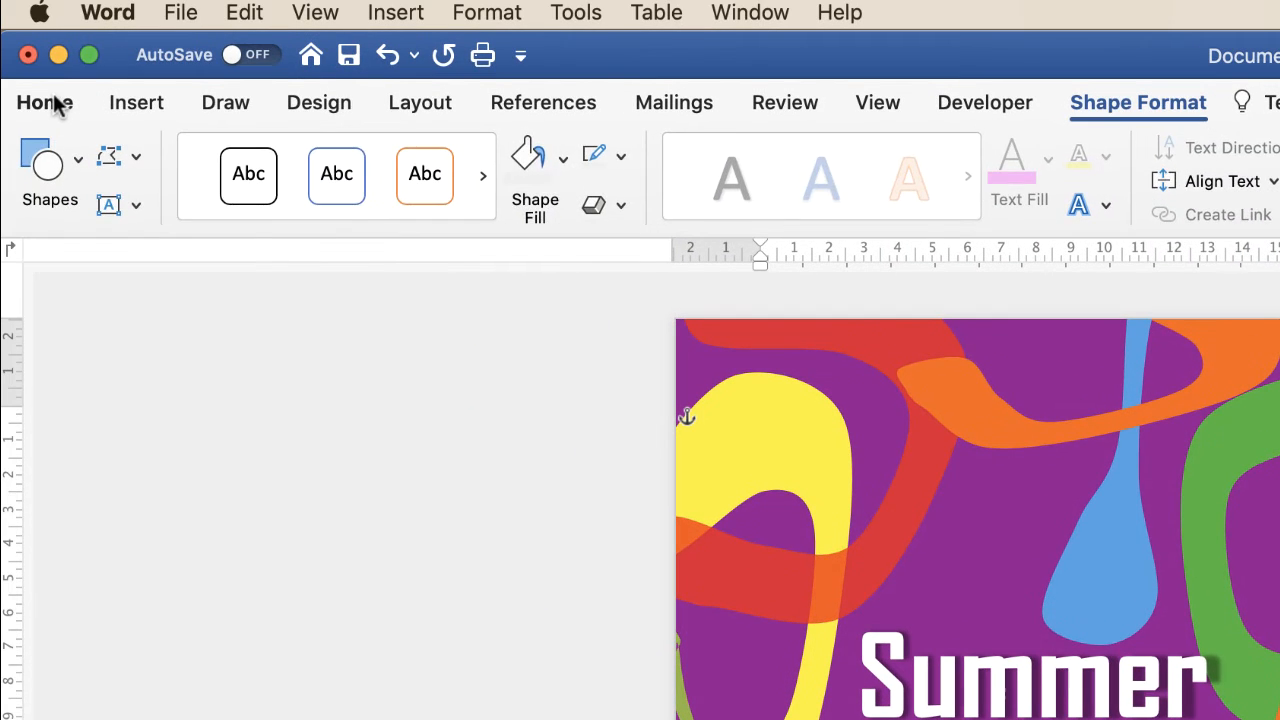
Step: Examine the available paste options, including the Paste Special format list, without pasting anything
{"action": "left_click", "coordinate": [57, 104]}
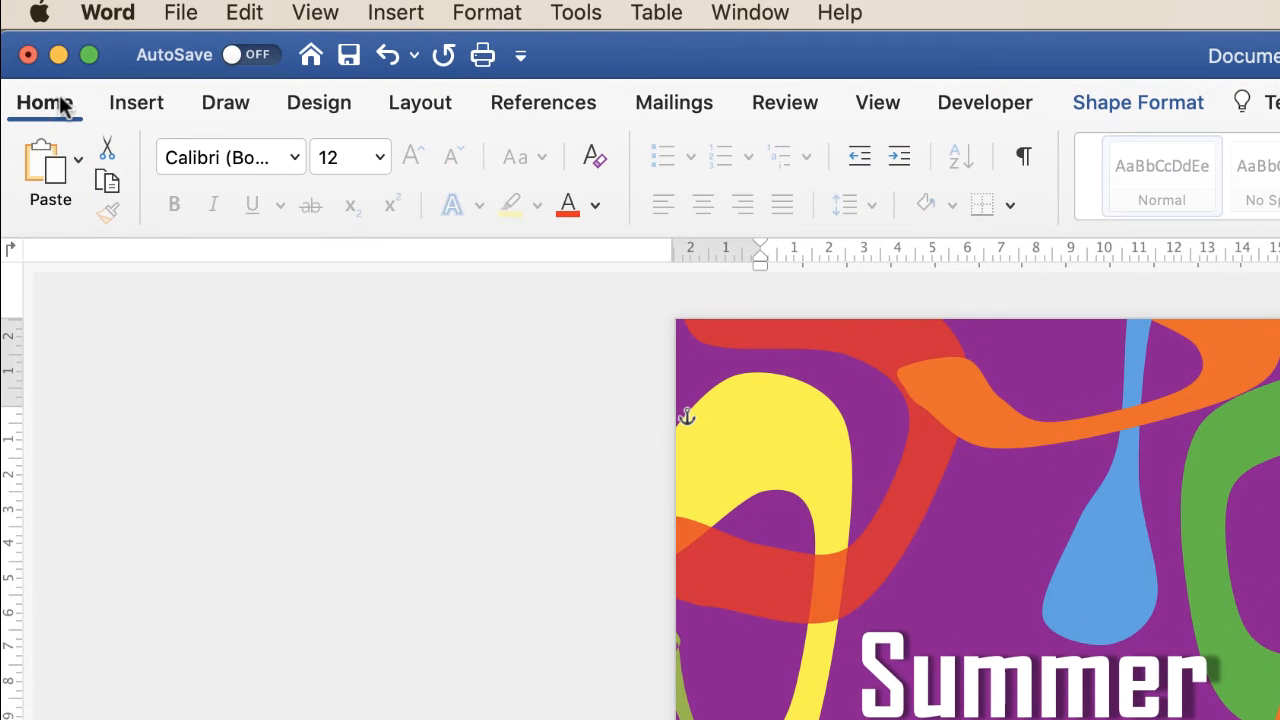
{"action": "left_click", "coordinate": [79, 164]}
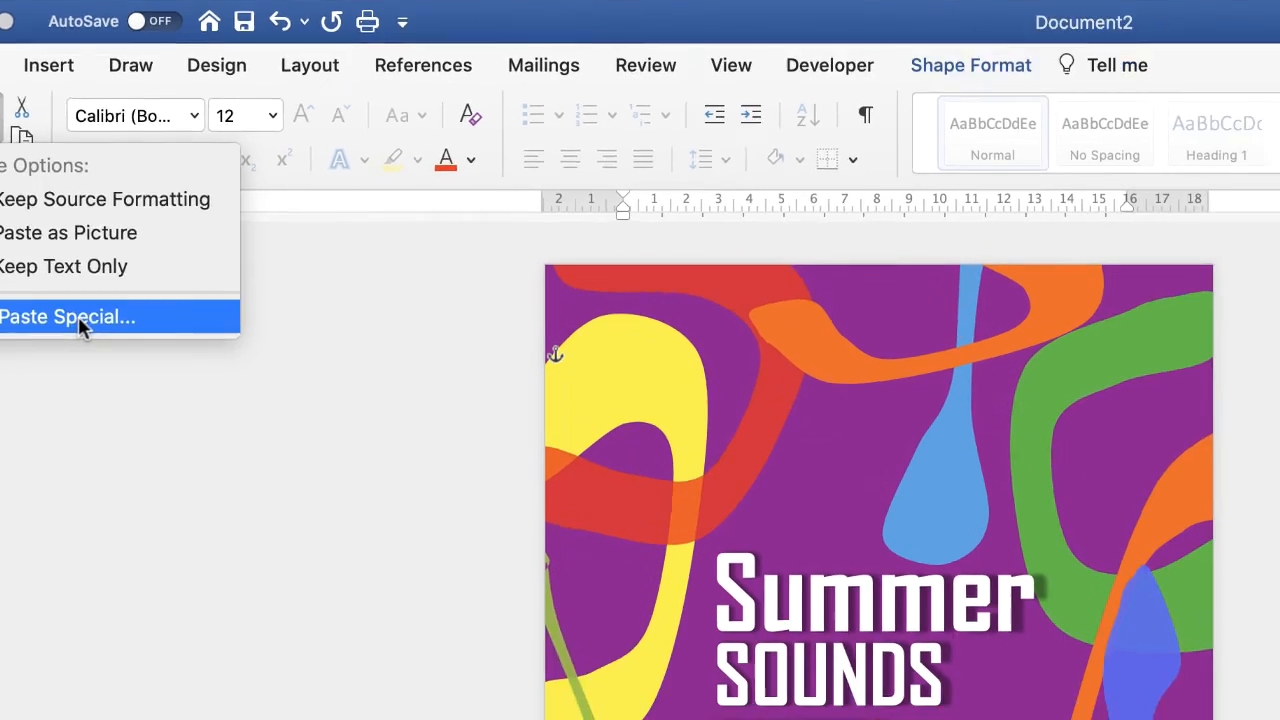
{"action": "left_click", "coordinate": [164, 376]}
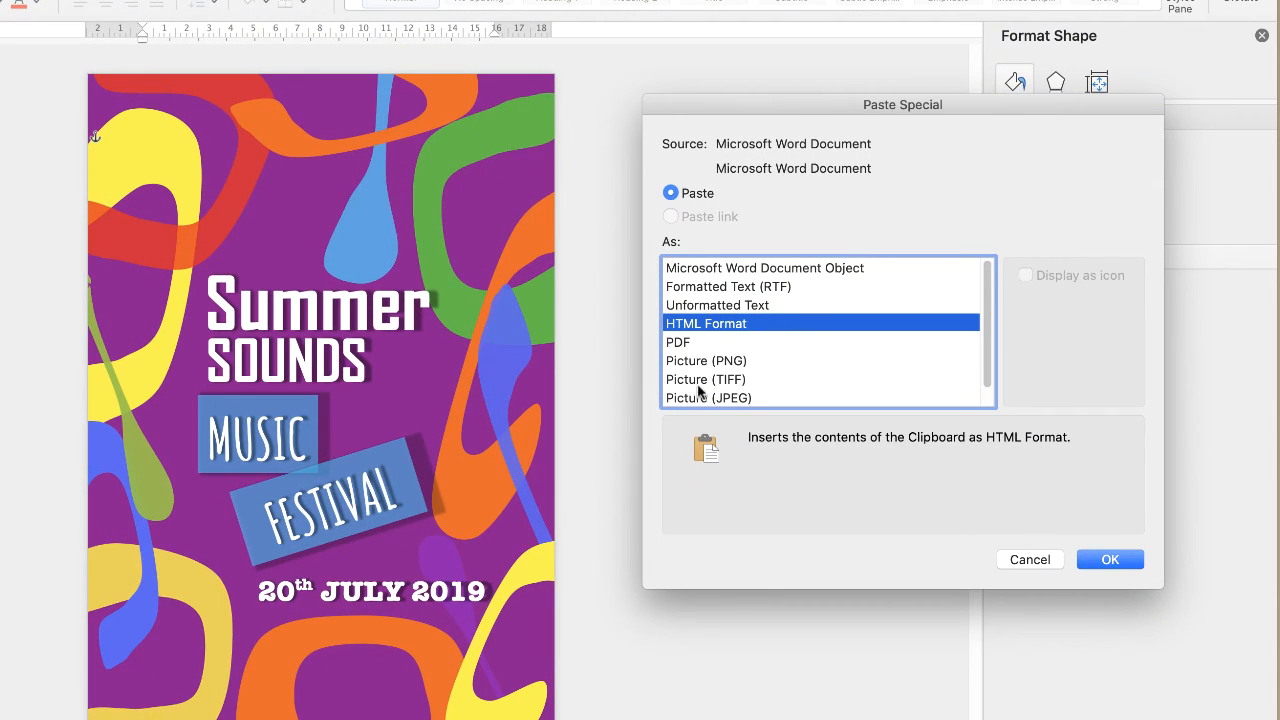
{"action": "left_click", "coordinate": [1050, 565]}
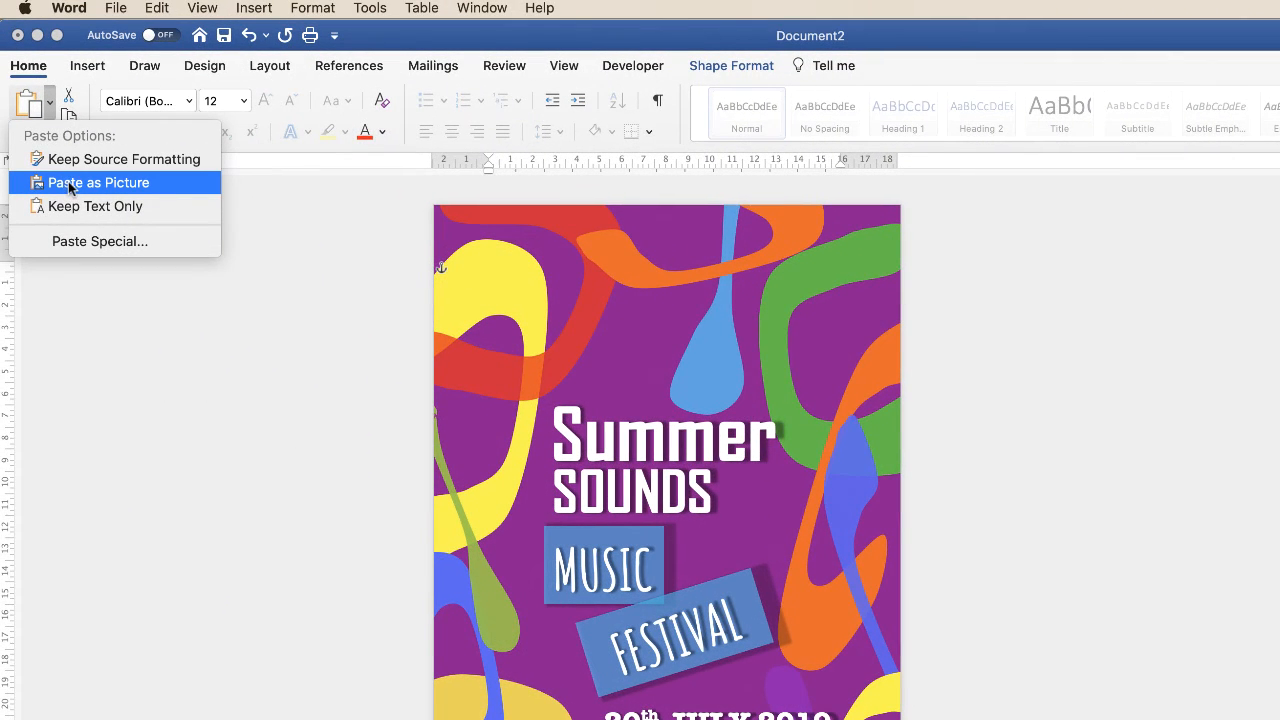
{"action": "left_click", "coordinate": [125, 259]}
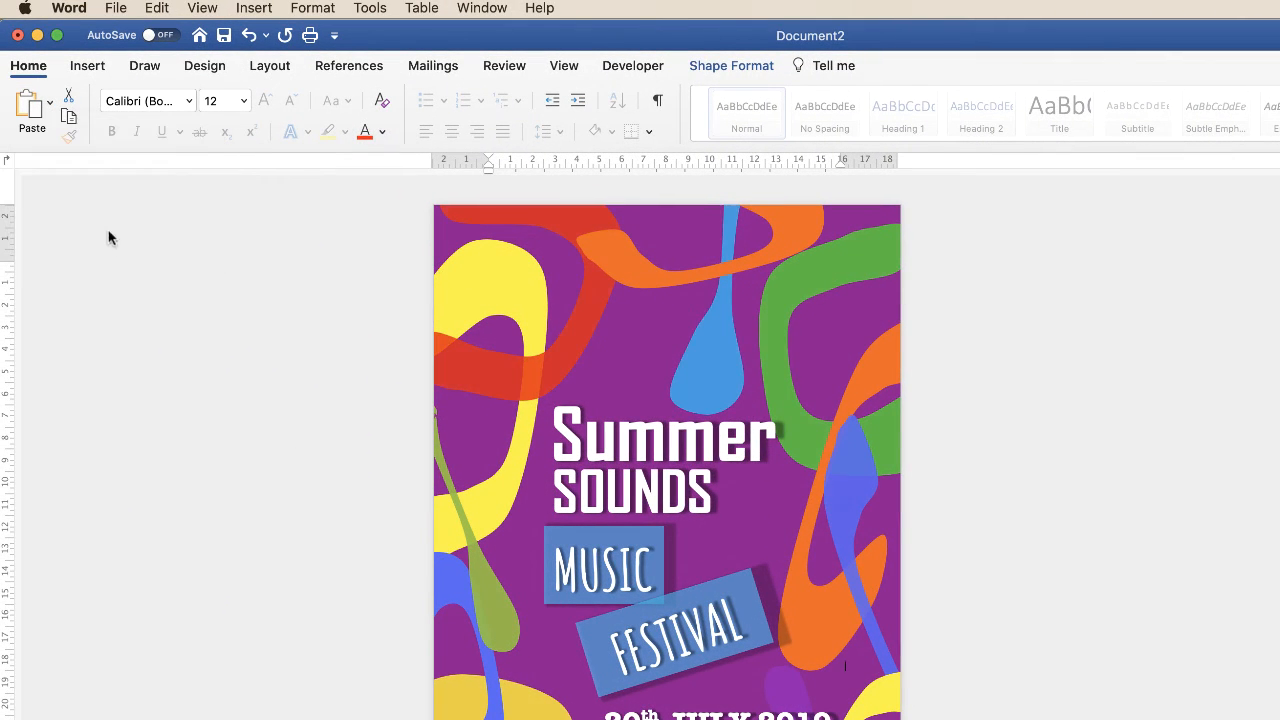
{"action": "left_click", "coordinate": [102, 203]}
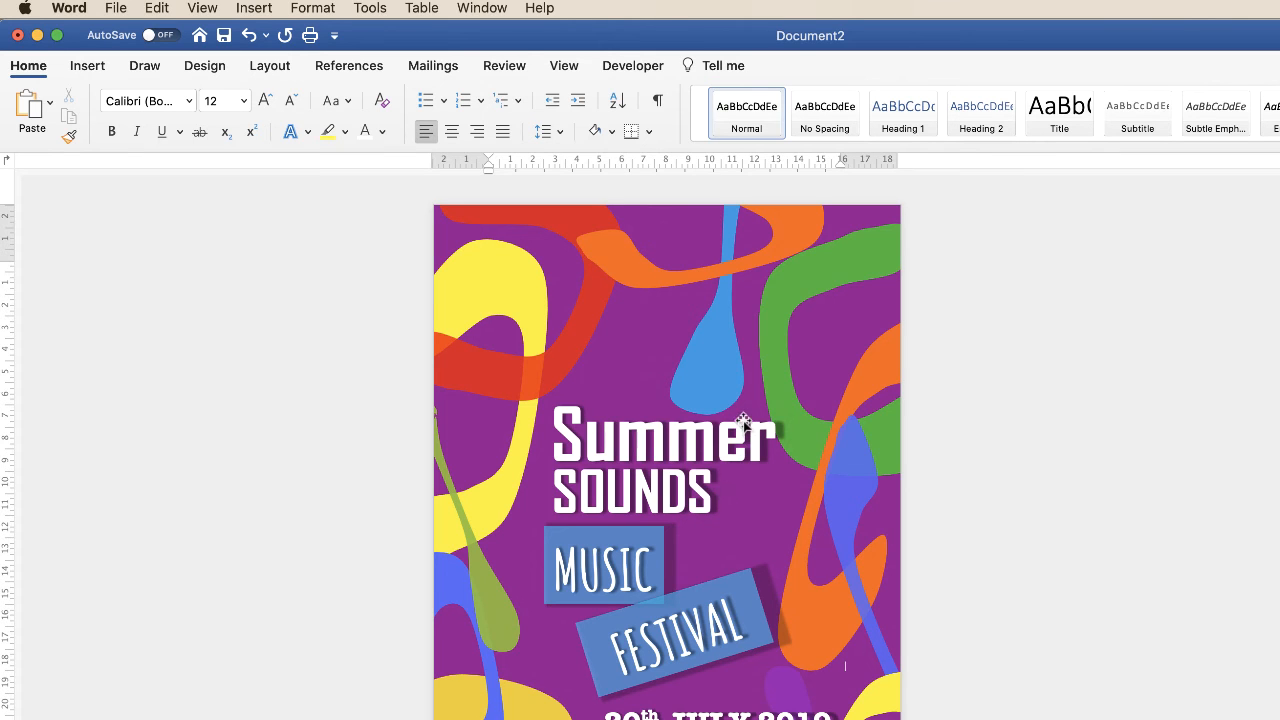
Step: Move the text group and the purple background toward the page's lower left corner to expose the blank page
{"action": "left_click", "coordinate": [740, 515]}
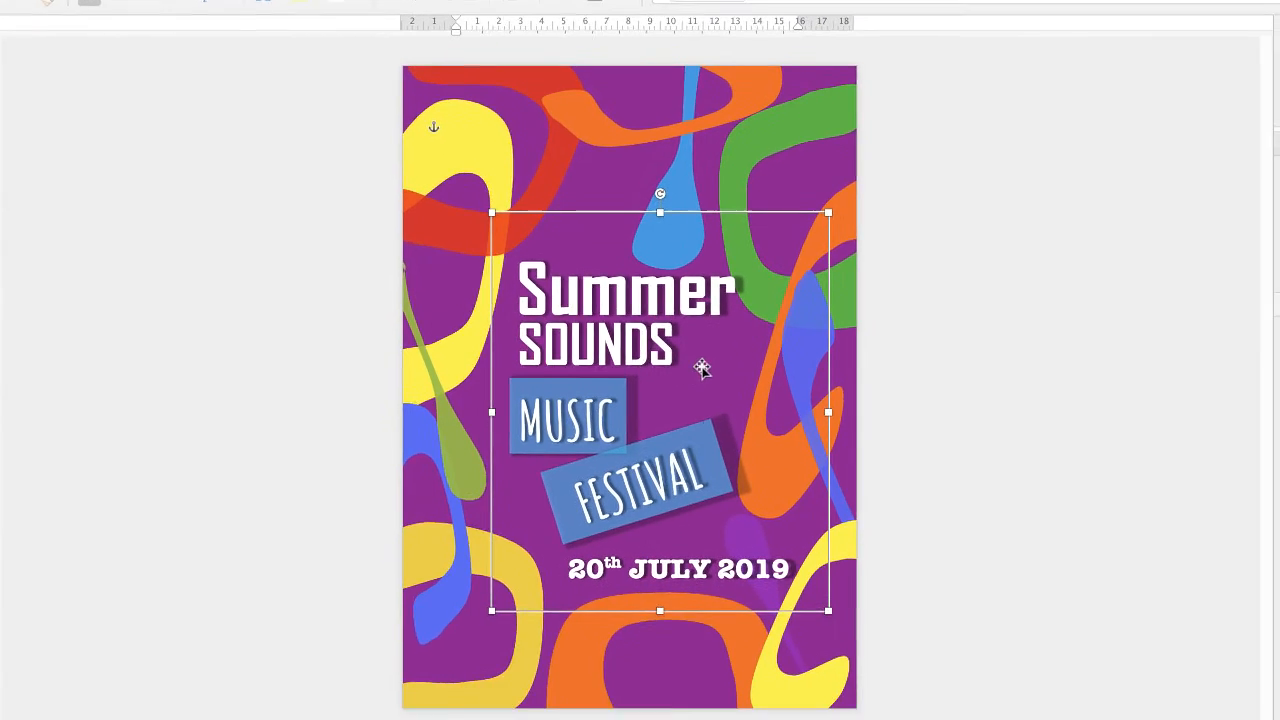
{"action": "left_click_drag", "start_coordinate": [740, 516], "coordinate": [715, 559]}
{"action": "left_click_drag", "start_coordinate": [673, 402], "coordinate": [499, 622]}
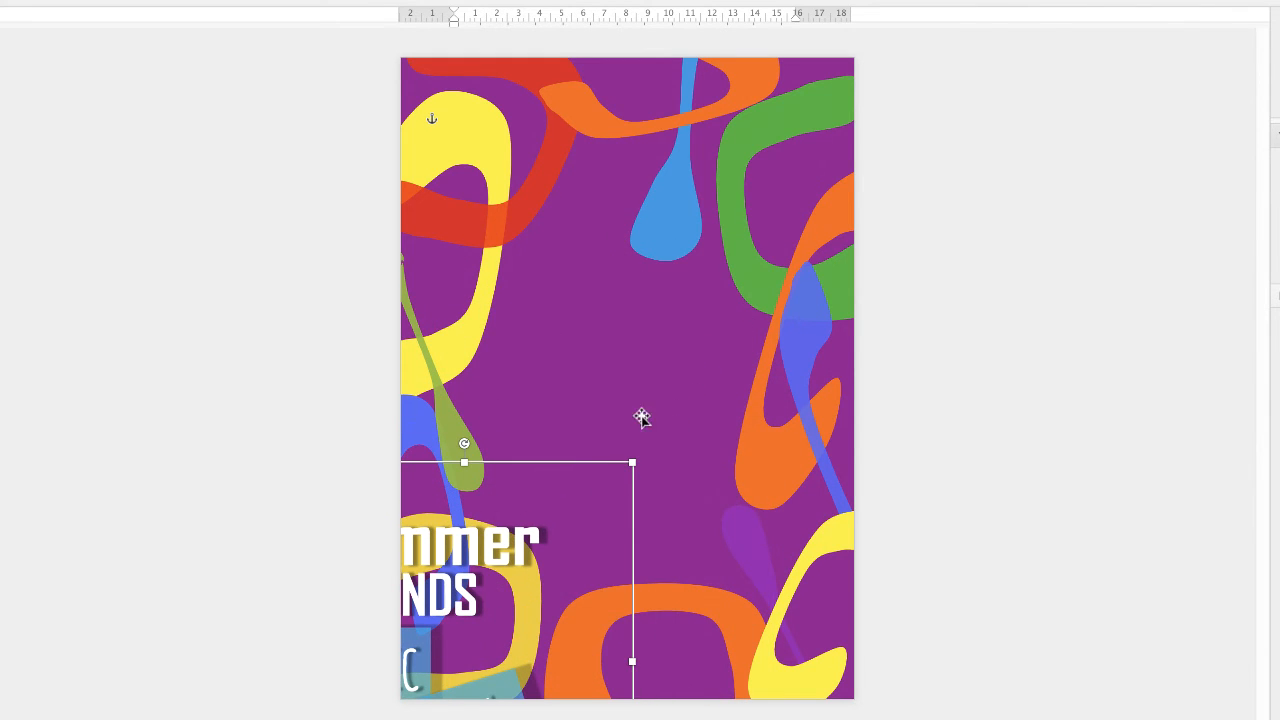
{"action": "left_click", "coordinate": [686, 318]}
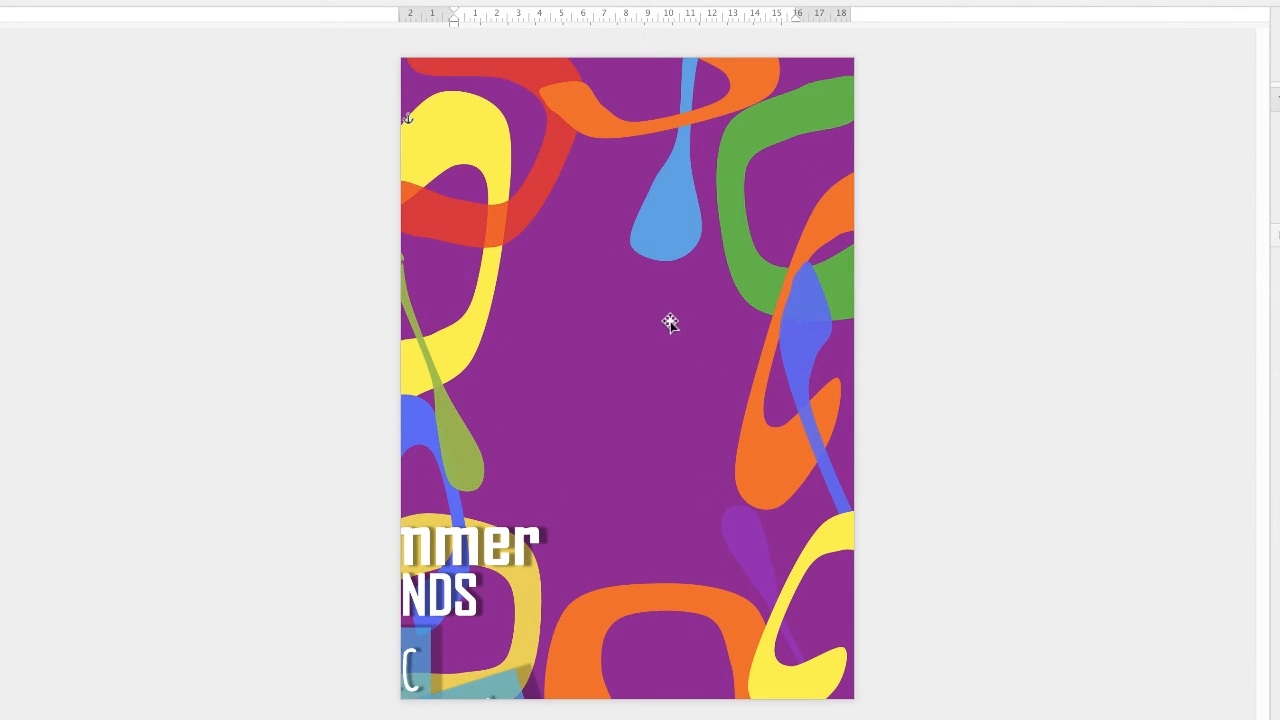
{"action": "left_click", "coordinate": [667, 321]}
{"action": "left_click_drag", "start_coordinate": [680, 311], "coordinate": [536, 528]}
Step: Paste the copied text group as a picture on the blank page area and set its text wrapping to In Front of Text
{"action": "left_click", "coordinate": [582, 257]}
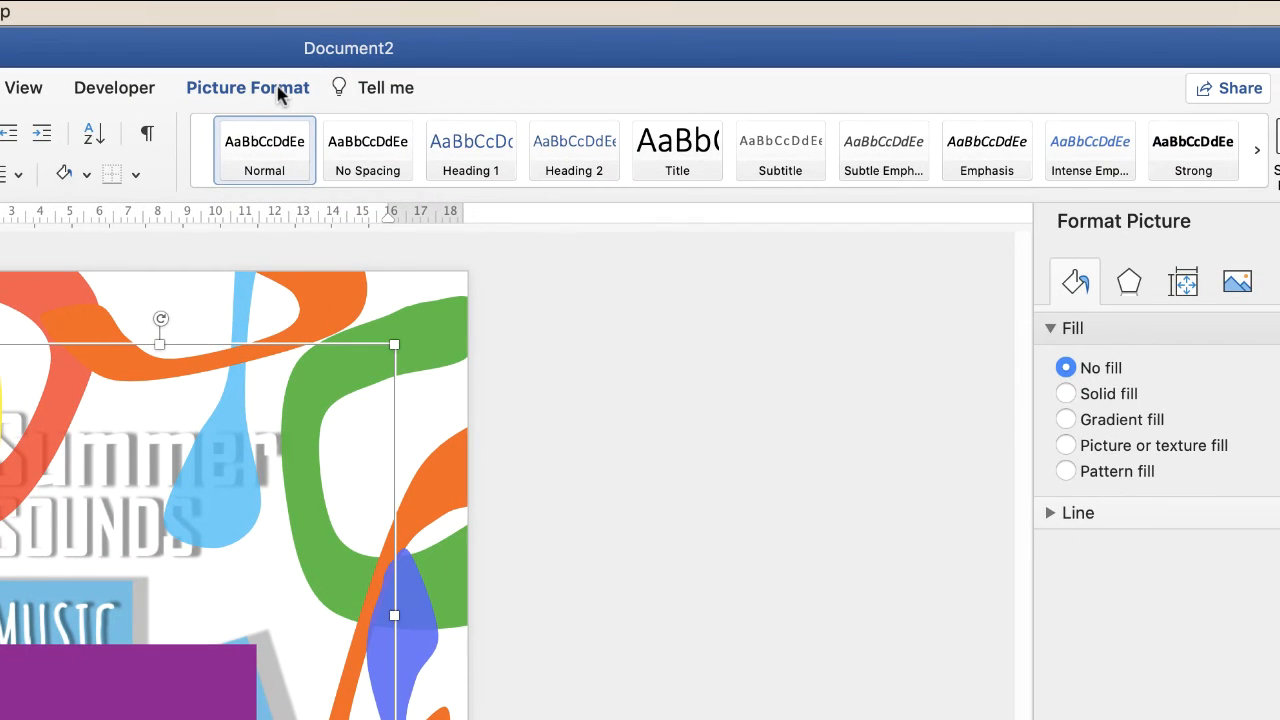
{"action": "left_click", "coordinate": [280, 93]}
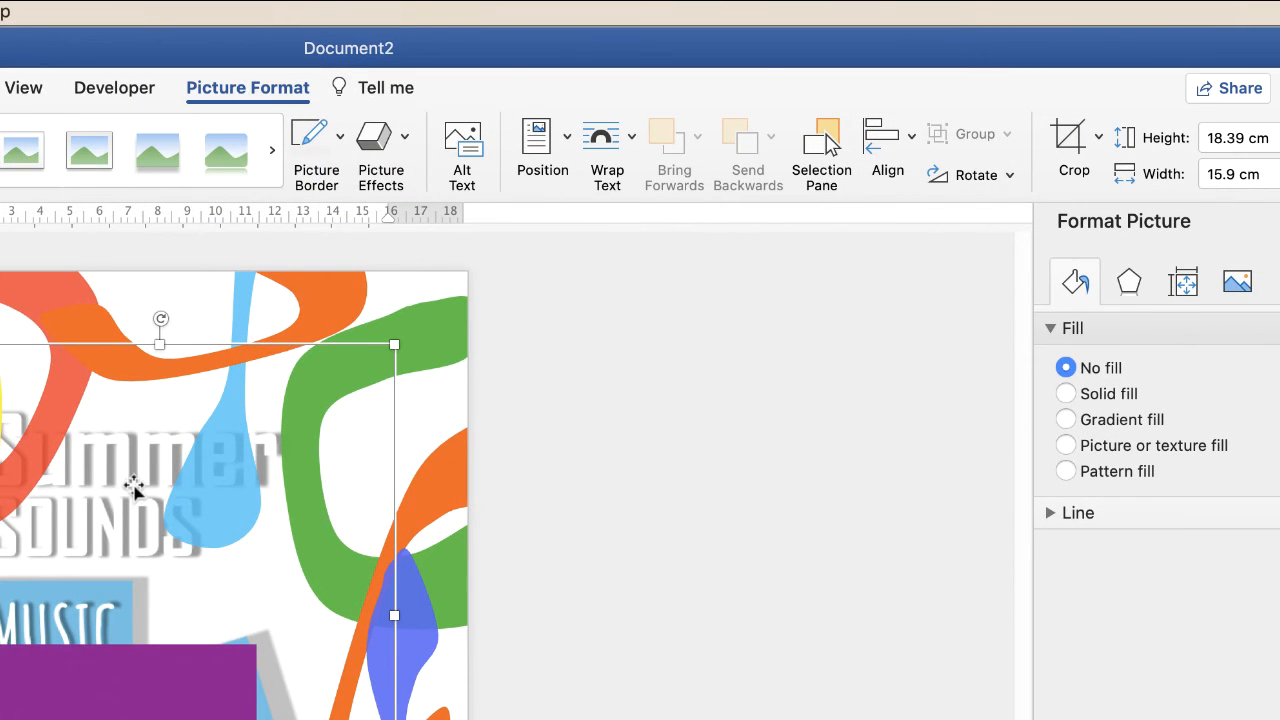
{"action": "left_click", "coordinate": [630, 138]}
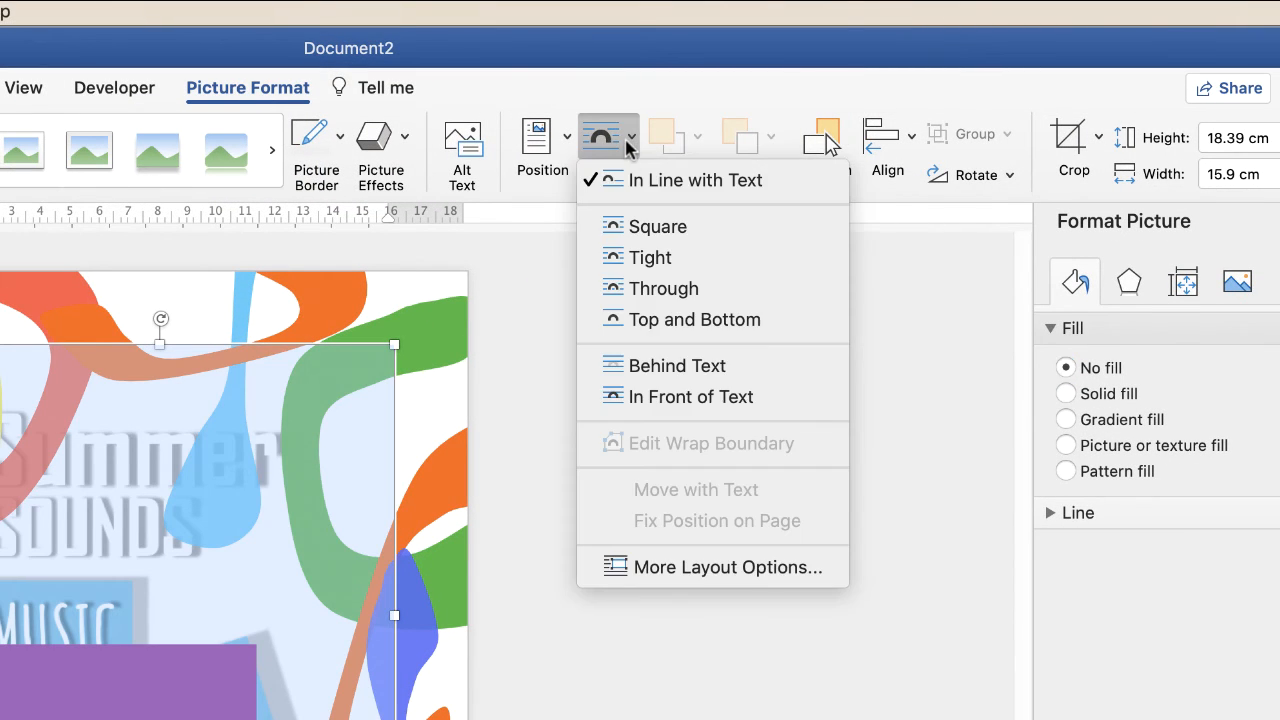
{"action": "left_click", "coordinate": [627, 397]}
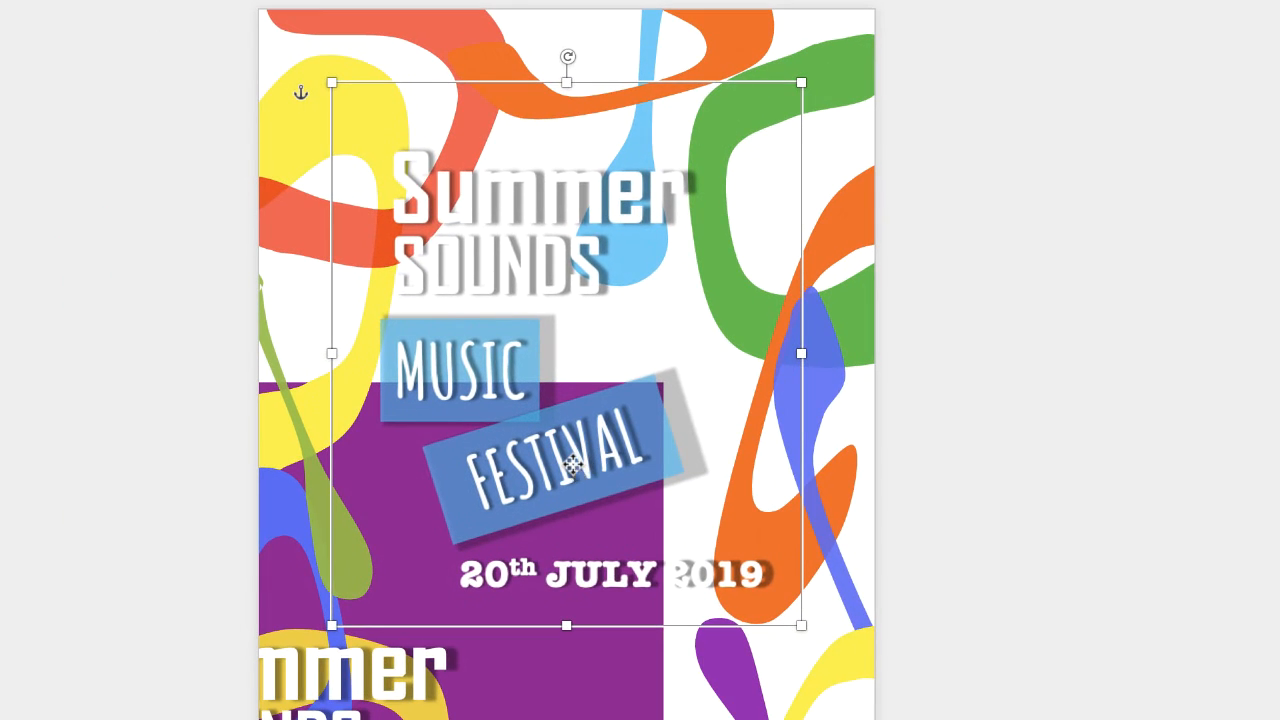
Step: Refit the purple background over the whole page, placing the text picture at its lower right and the original text group near the centre
{"action": "left_click_drag", "start_coordinate": [572, 462], "coordinate": [811, 719]}
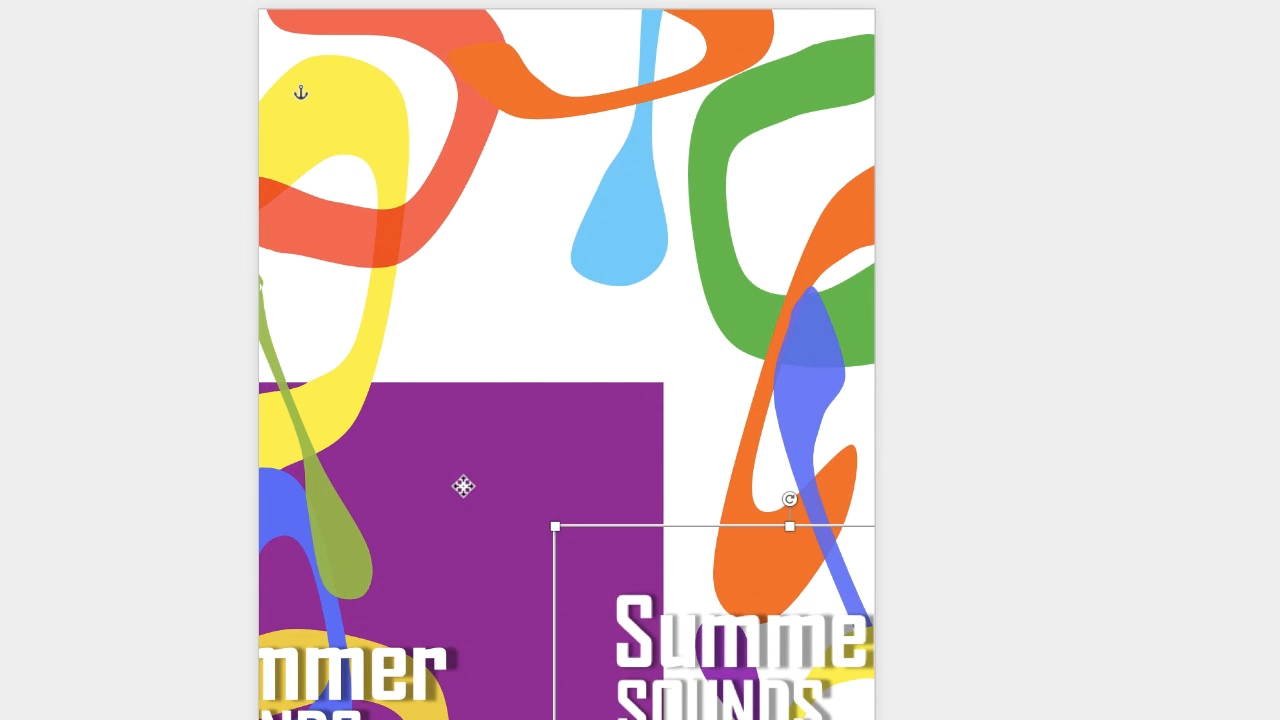
{"action": "left_click_drag", "start_coordinate": [463, 486], "coordinate": [724, 91]}
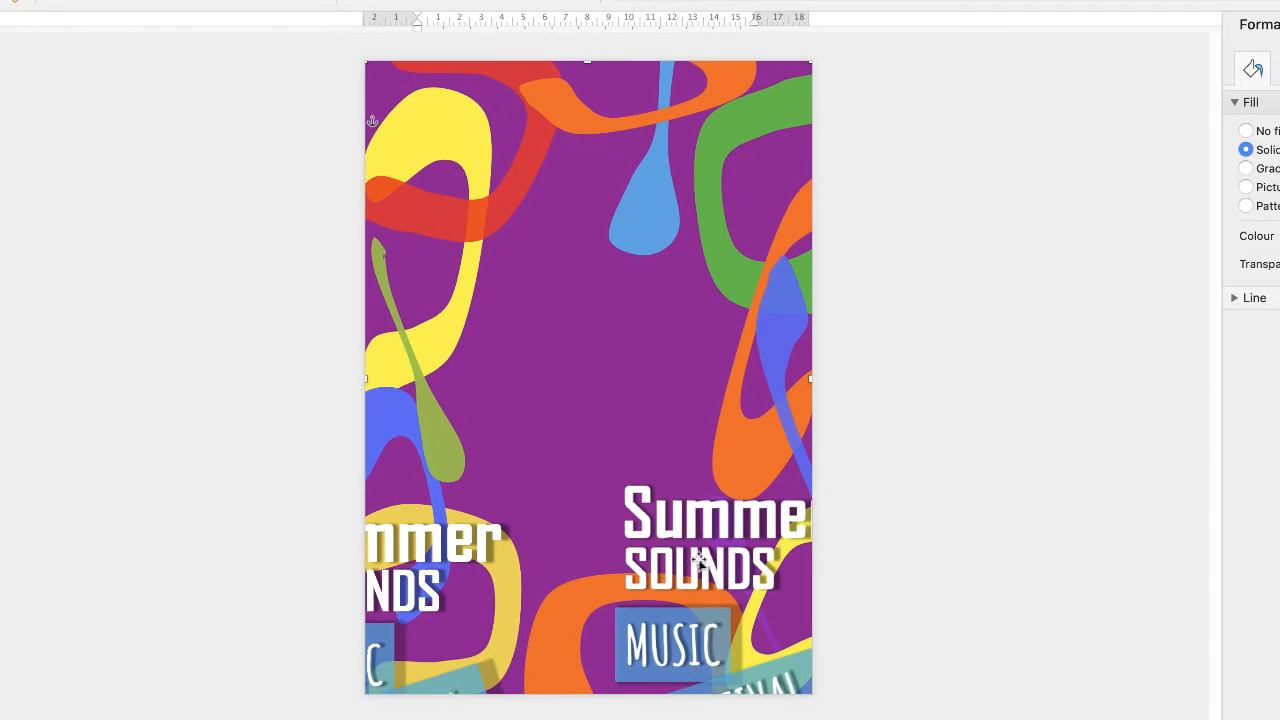
{"action": "left_click_drag", "start_coordinate": [700, 563], "coordinate": [565, 306]}
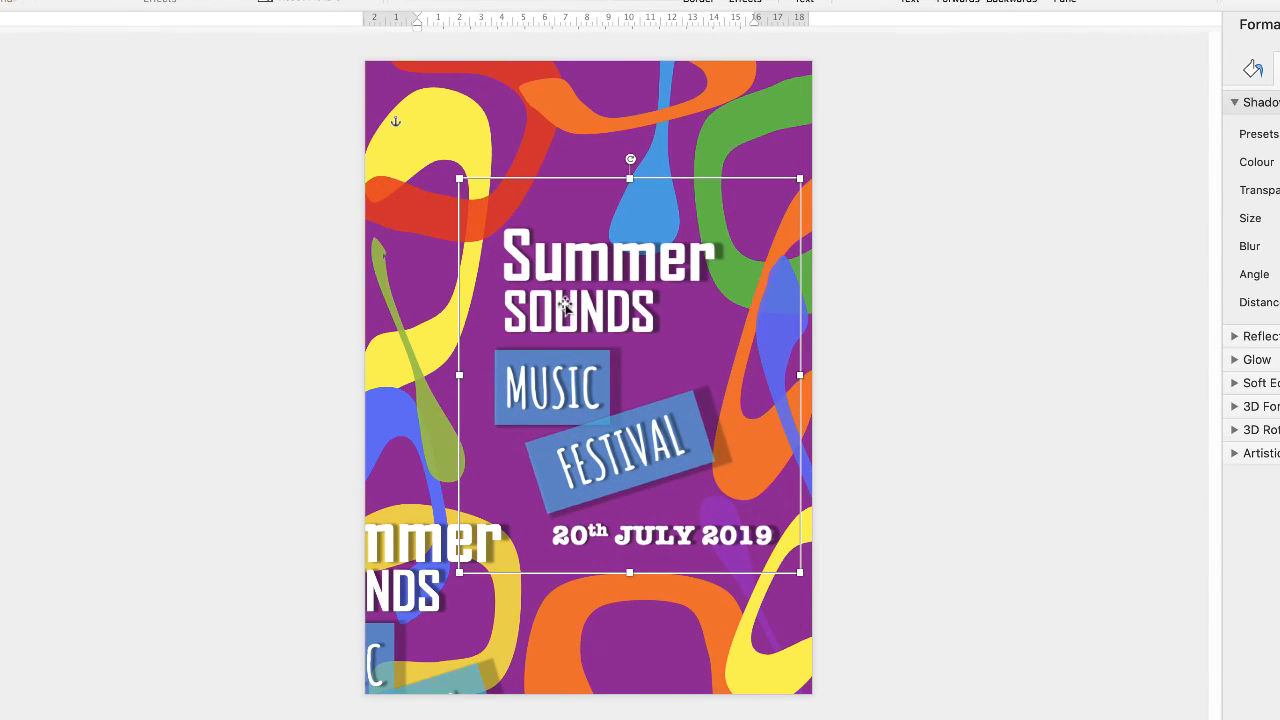
{"action": "left_click_drag", "start_coordinate": [563, 400], "coordinate": [600, 270]}
Step: Check whether the individual text boxes in the original group can be saved as a picture
{"action": "left_click", "coordinate": [560, 254]}
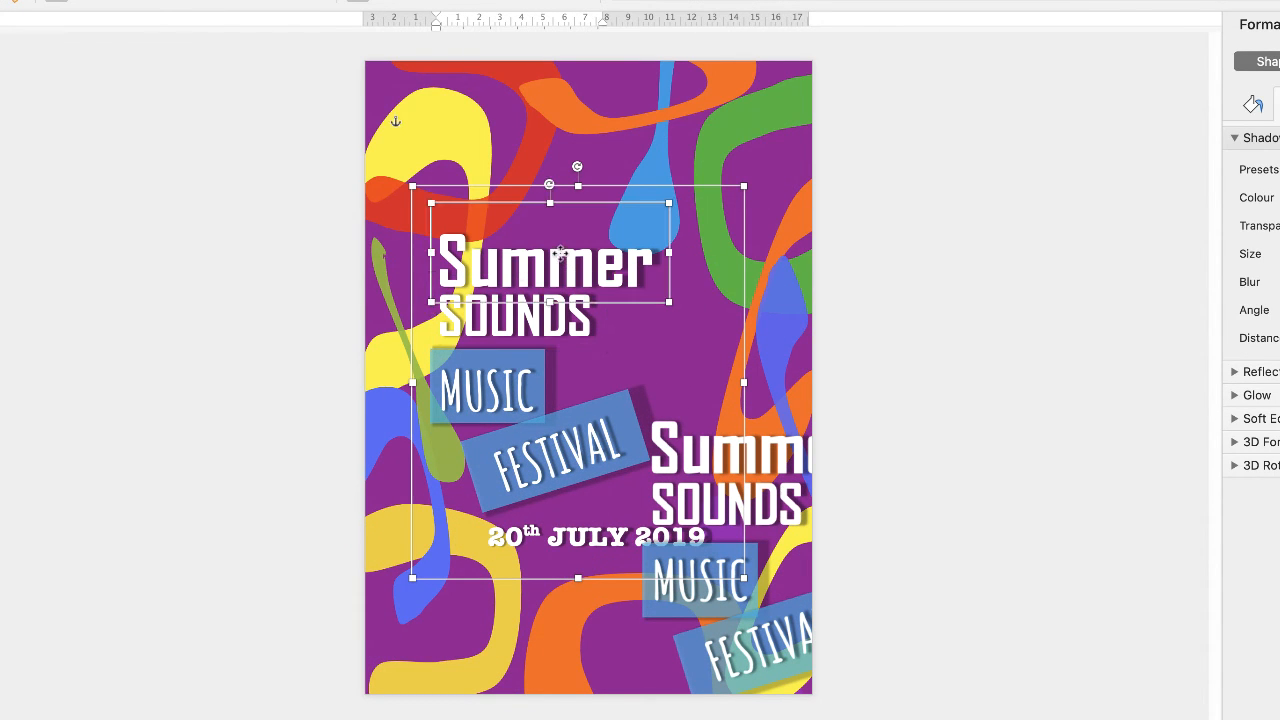
{"action": "left_click", "coordinate": [549, 314]}
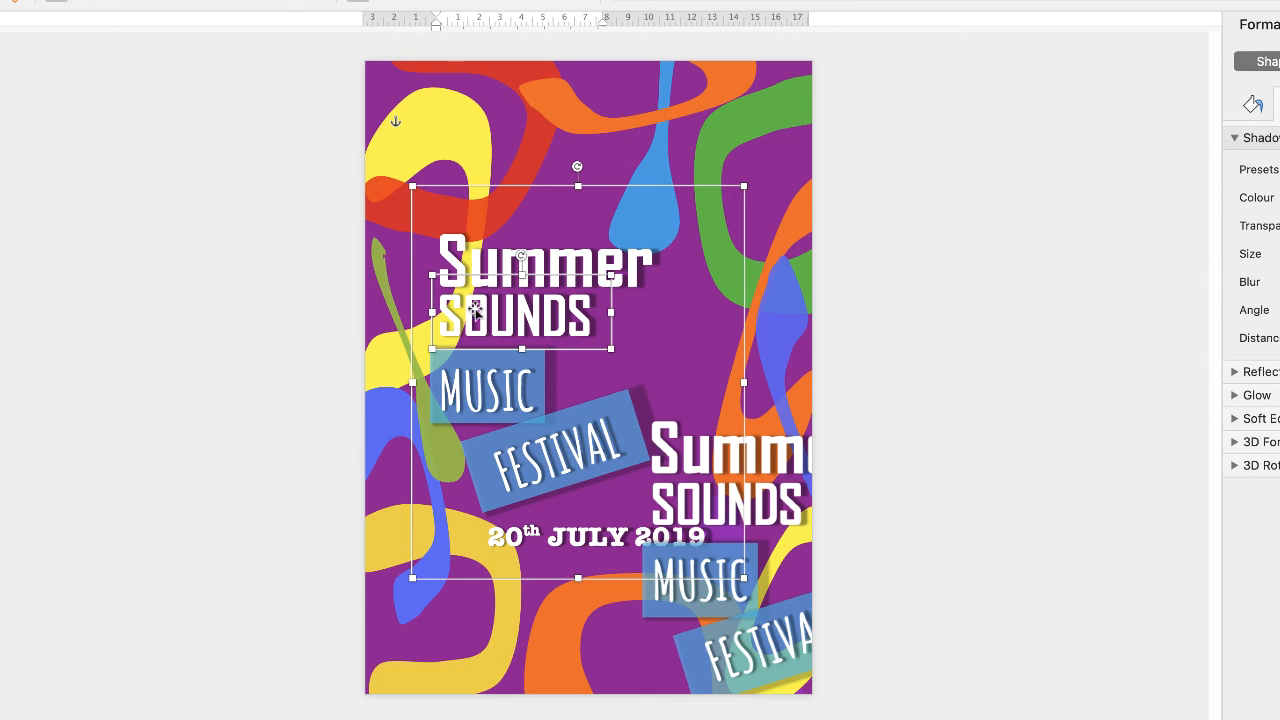
{"action": "right_click", "coordinate": [539, 319]}
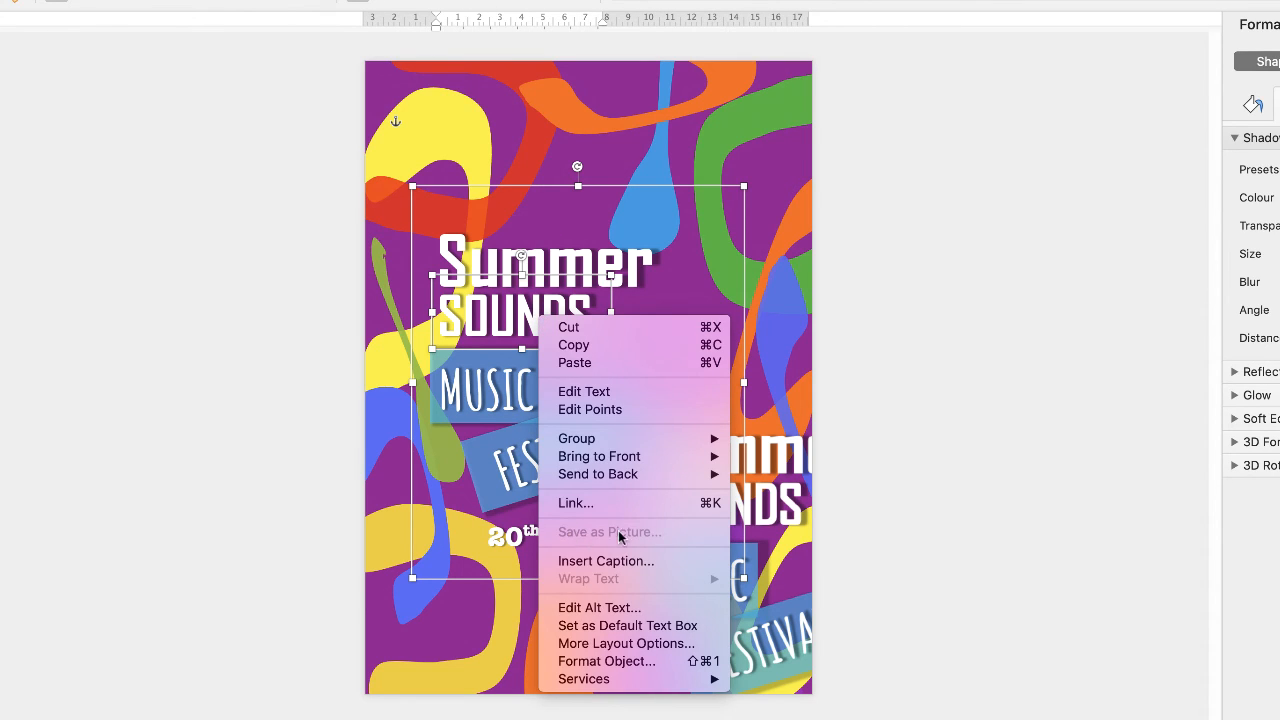
{"action": "left_click", "coordinate": [506, 537]}
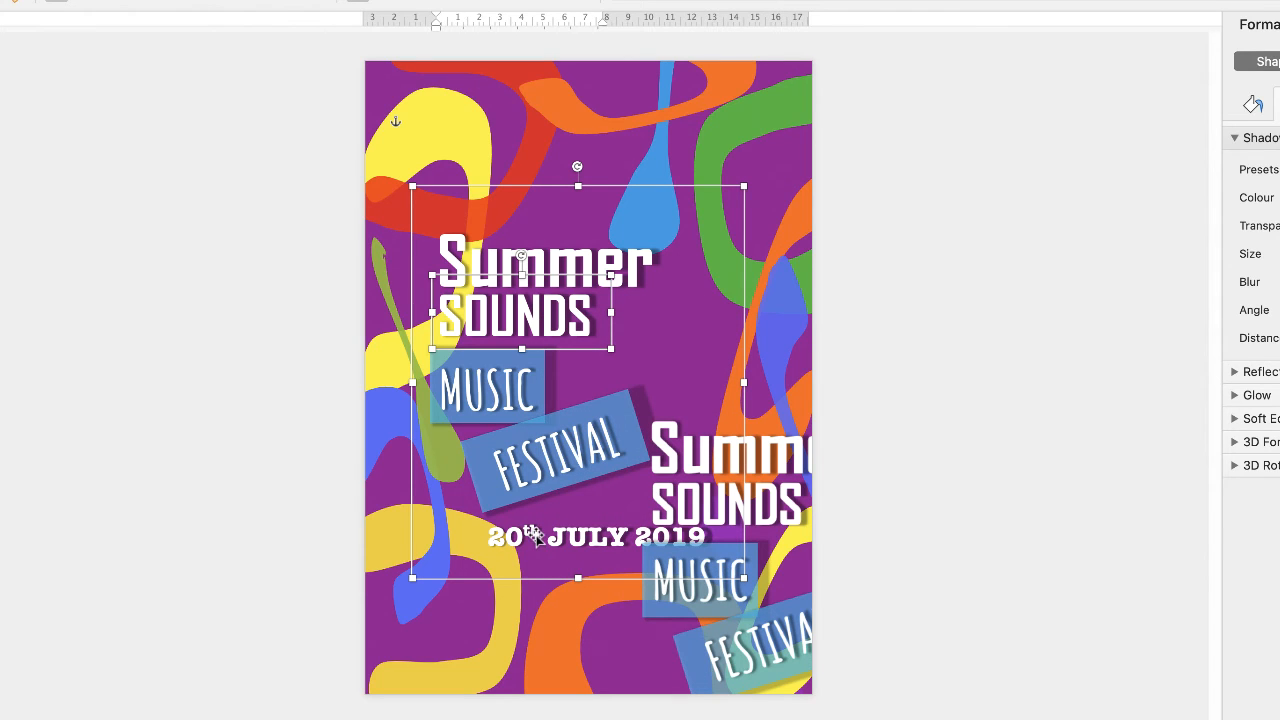
{"action": "left_click", "coordinate": [537, 467]}
{"action": "right_click", "coordinate": [537, 467]}
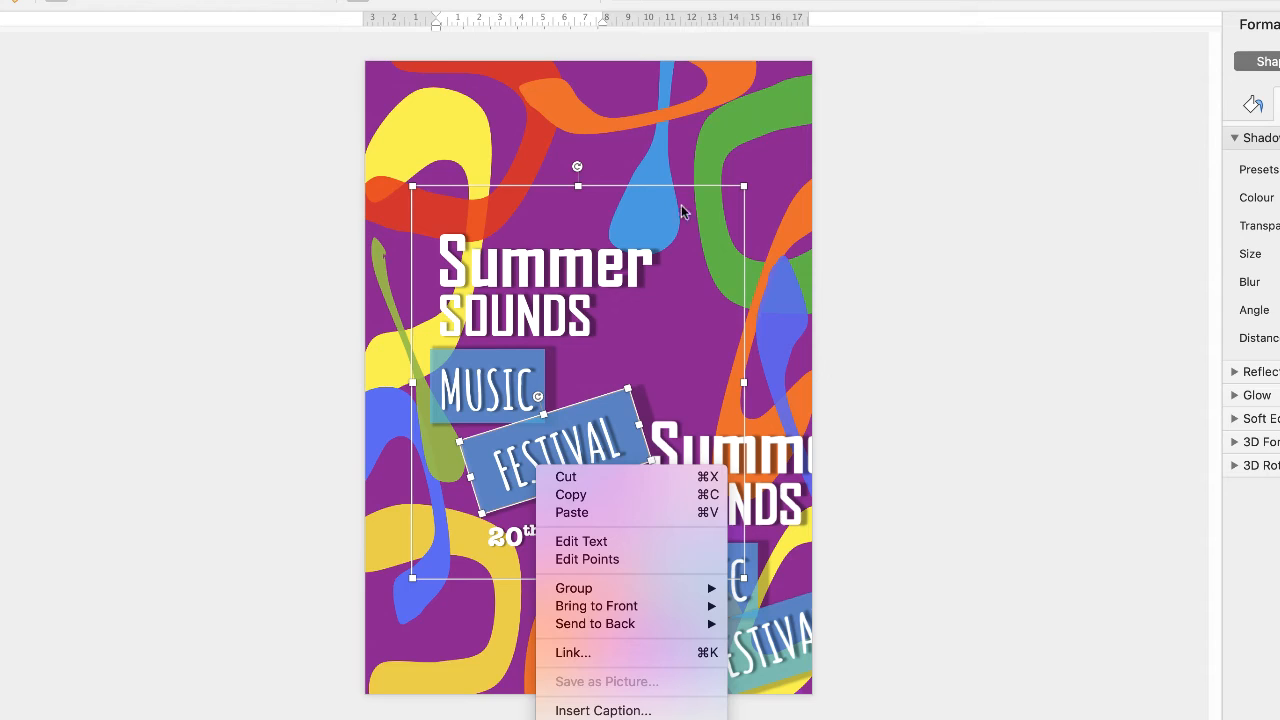
{"action": "left_click", "coordinate": [632, 166]}
{"action": "left_click", "coordinate": [590, 266]}
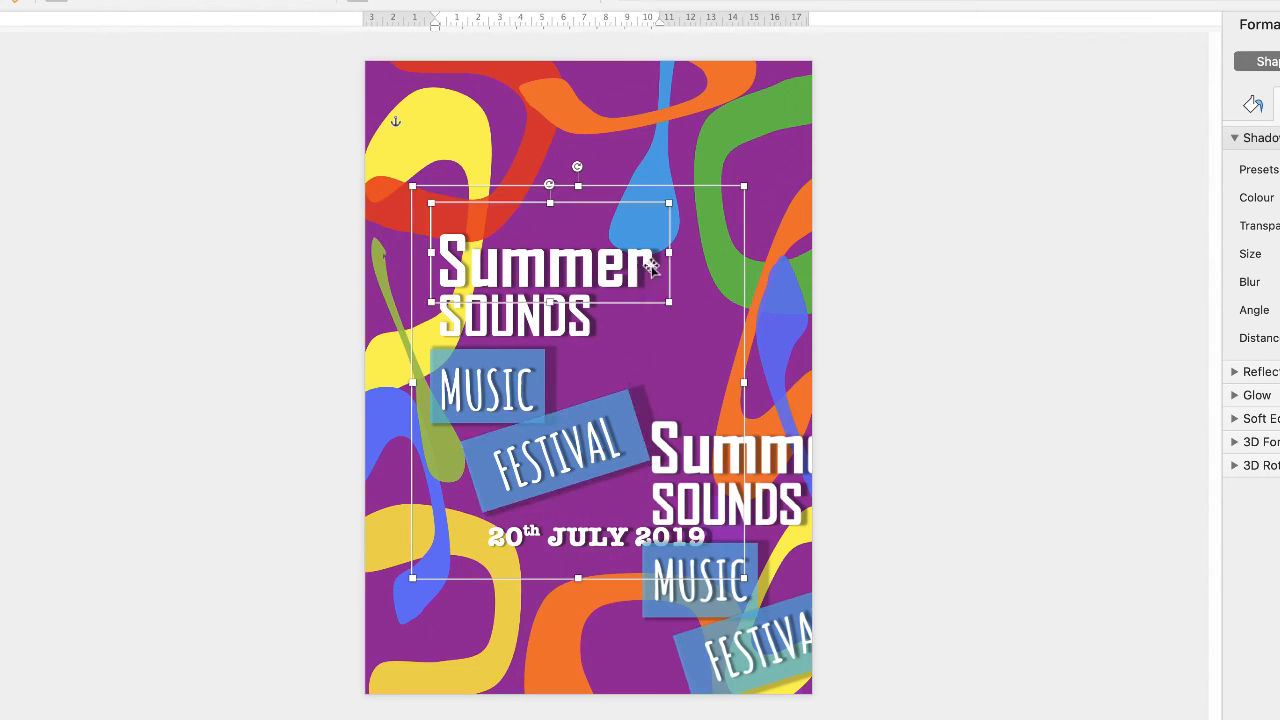
{"action": "left_click", "coordinate": [675, 328]}
{"action": "left_click", "coordinate": [675, 328]}
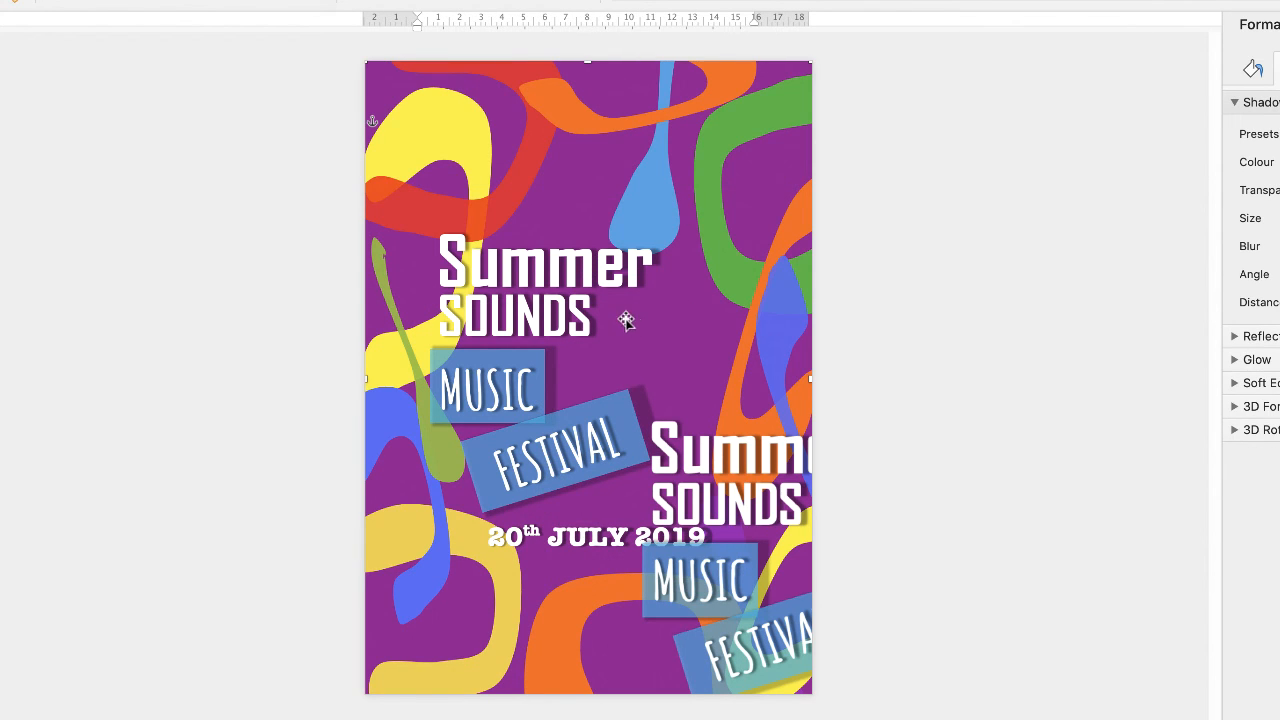
Step: Delete the original text group and move the text picture to the centre of the poster
{"action": "left_click", "coordinate": [616, 280]}
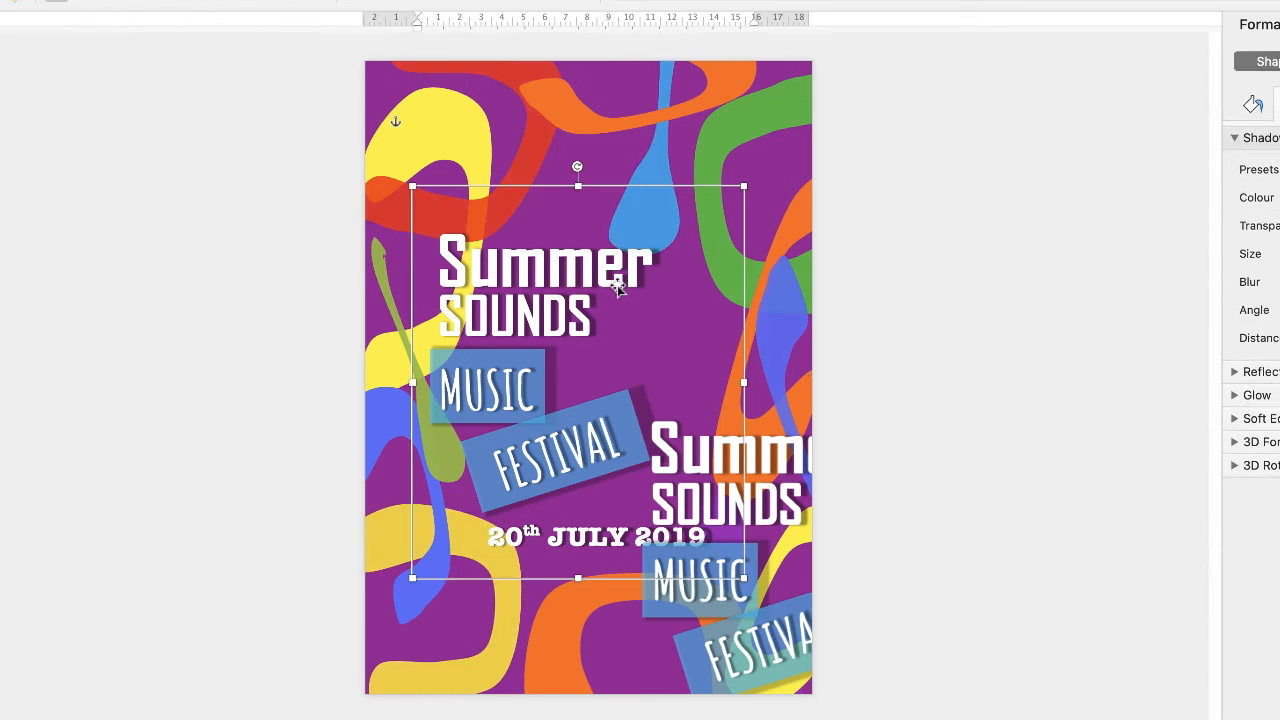
{"action": "key", "text": "BackSpace"}
{"action": "left_click_drag", "start_coordinate": [701, 466], "coordinate": [548, 294]}
Step: Check the text picture's available commands for Save as Picture
{"action": "right_click", "coordinate": [582, 312]}
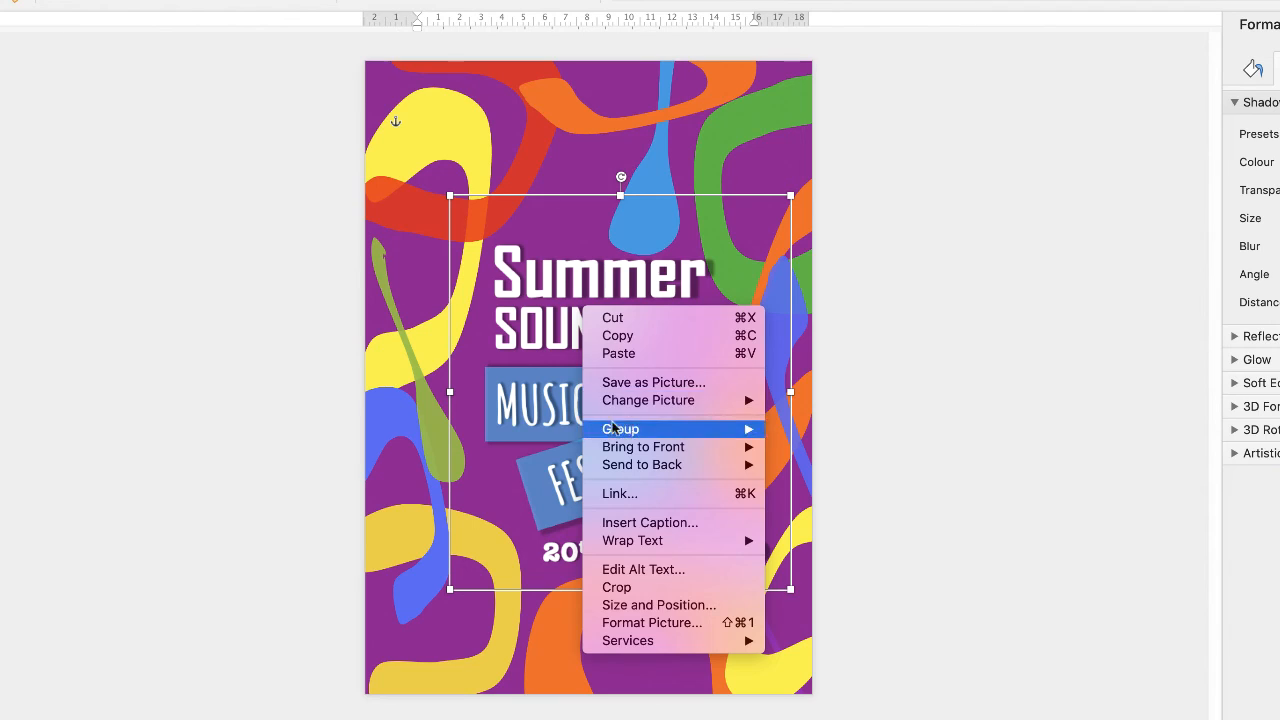
{"action": "left_click", "coordinate": [593, 153]}
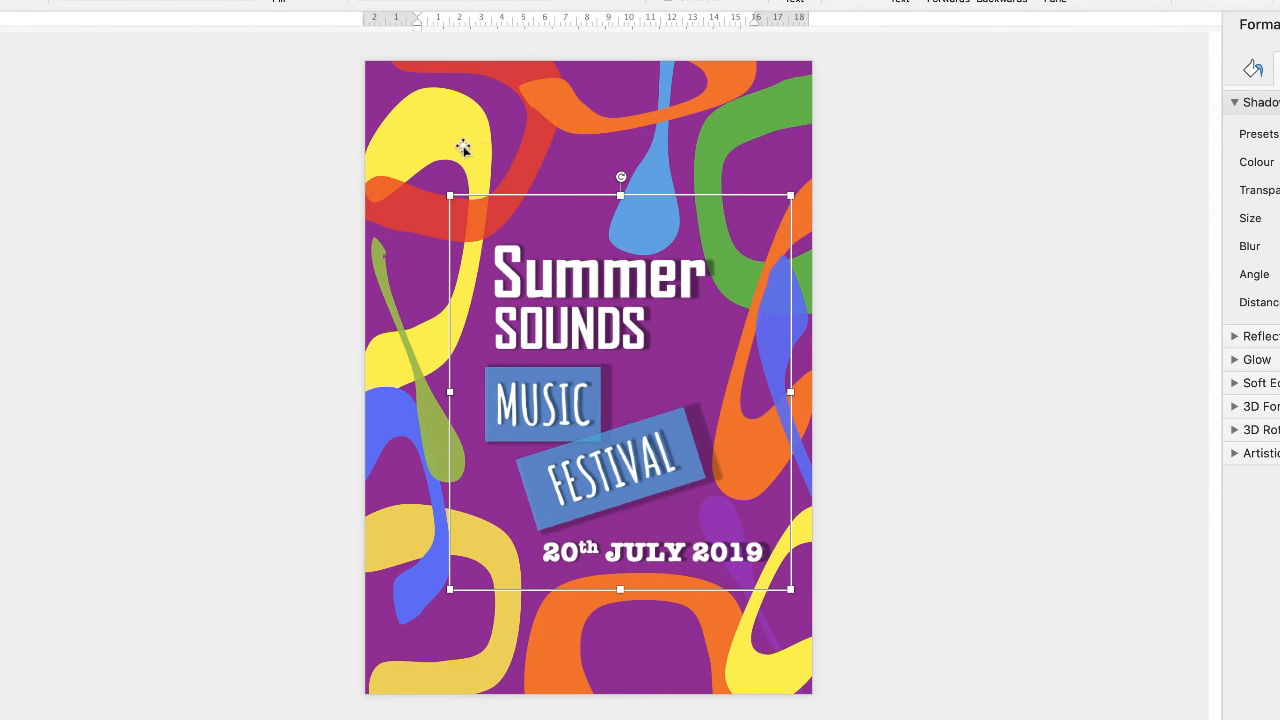
Step: Align the purple background with the page edges and group it with the text picture
{"action": "left_click_drag", "start_coordinate": [640, 643], "coordinate": [658, 638]}
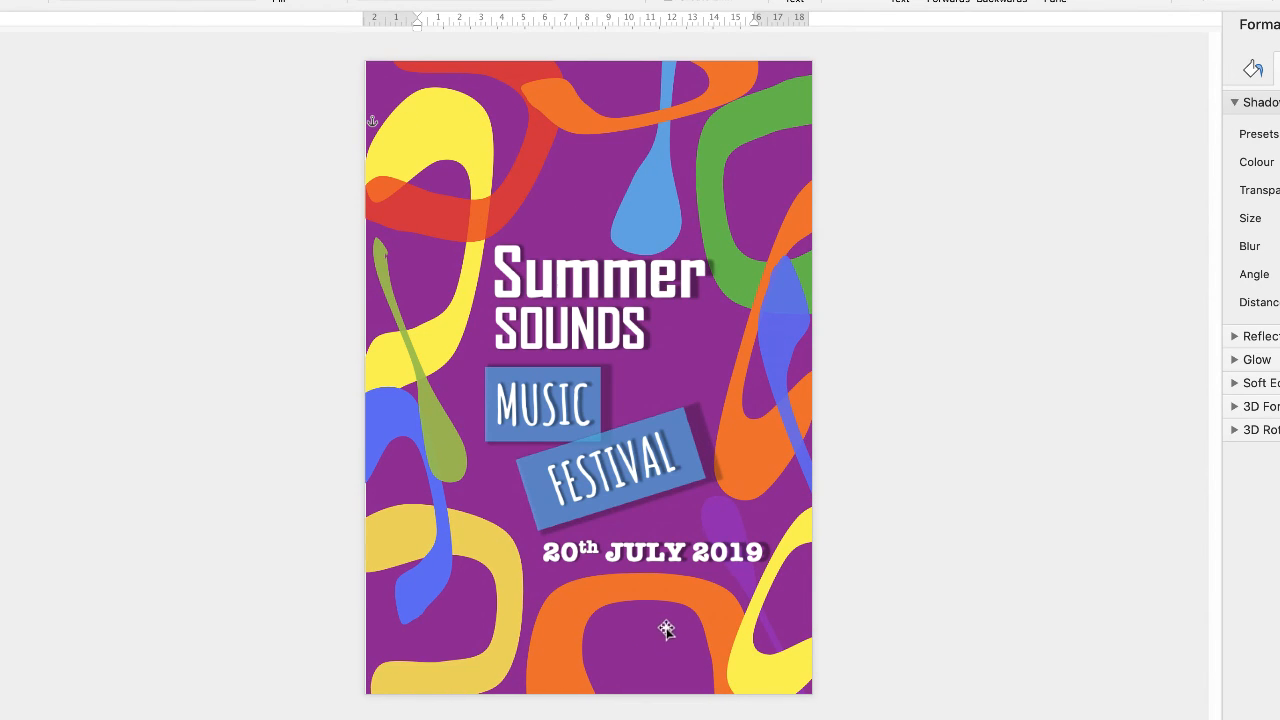
{"action": "key", "text": "Left"}
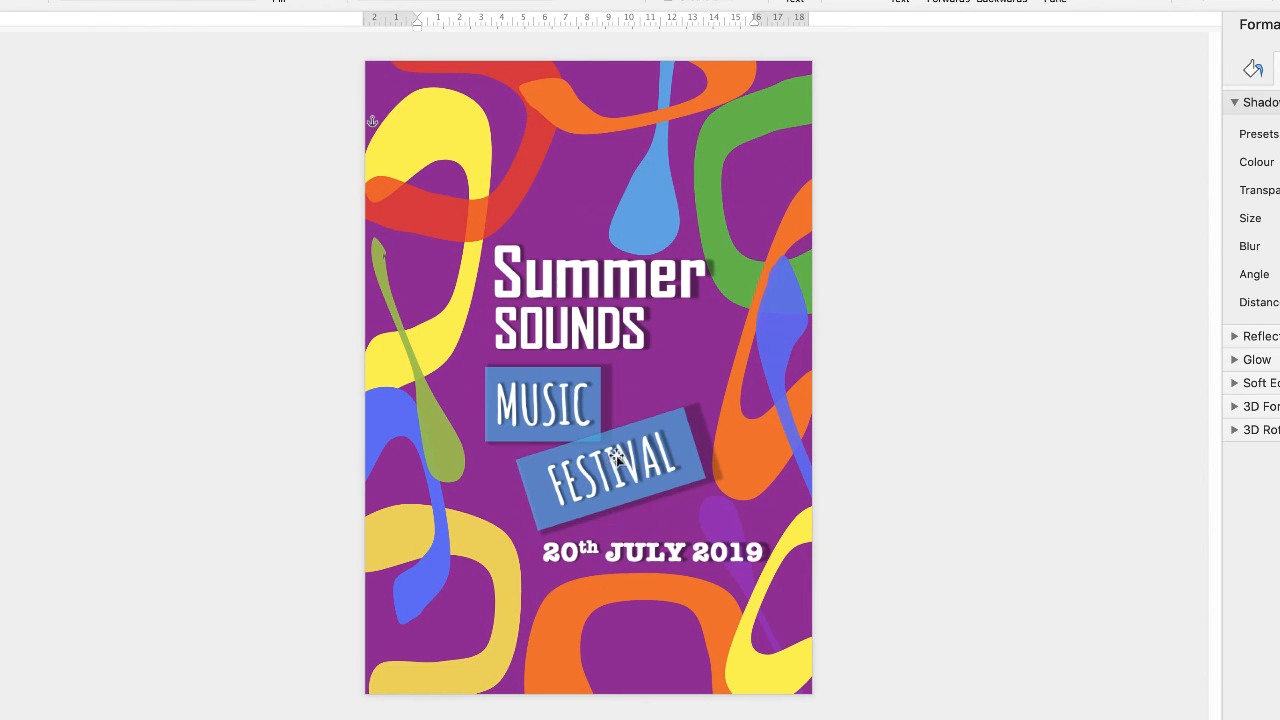
{"action": "left_click", "coordinate": [604, 454]}
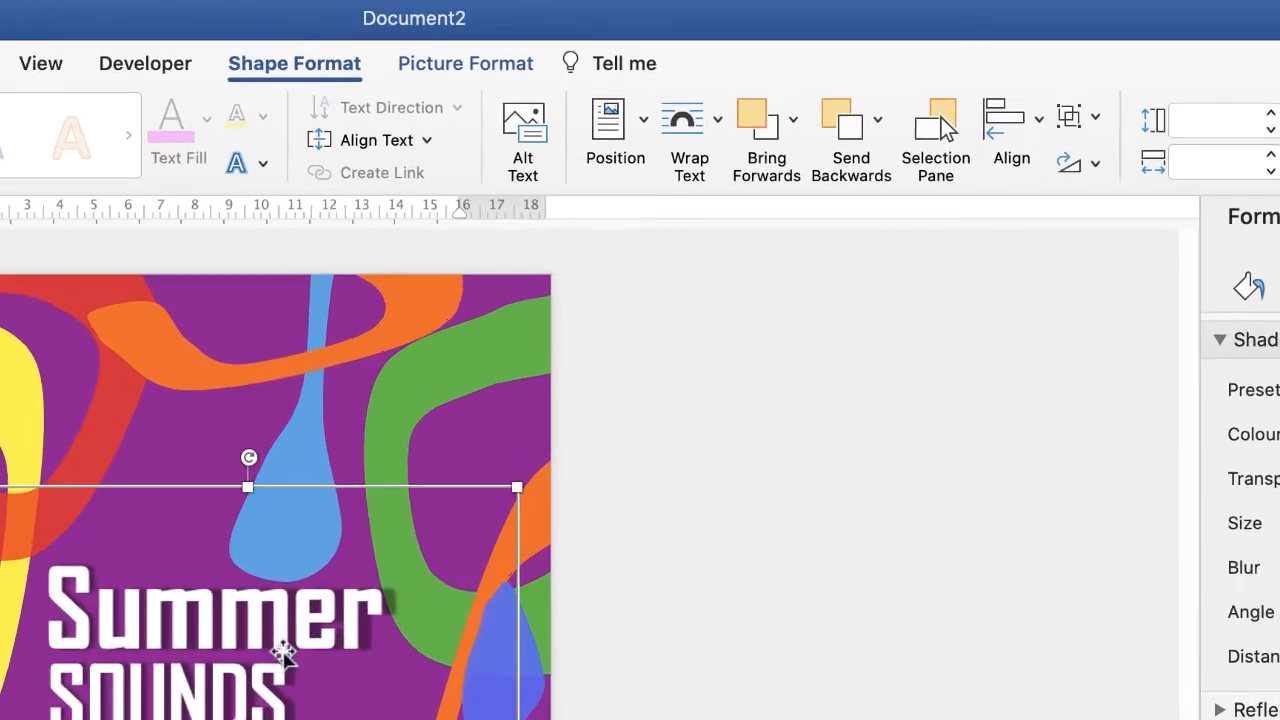
{"action": "left_click", "coordinate": [1095, 122]}
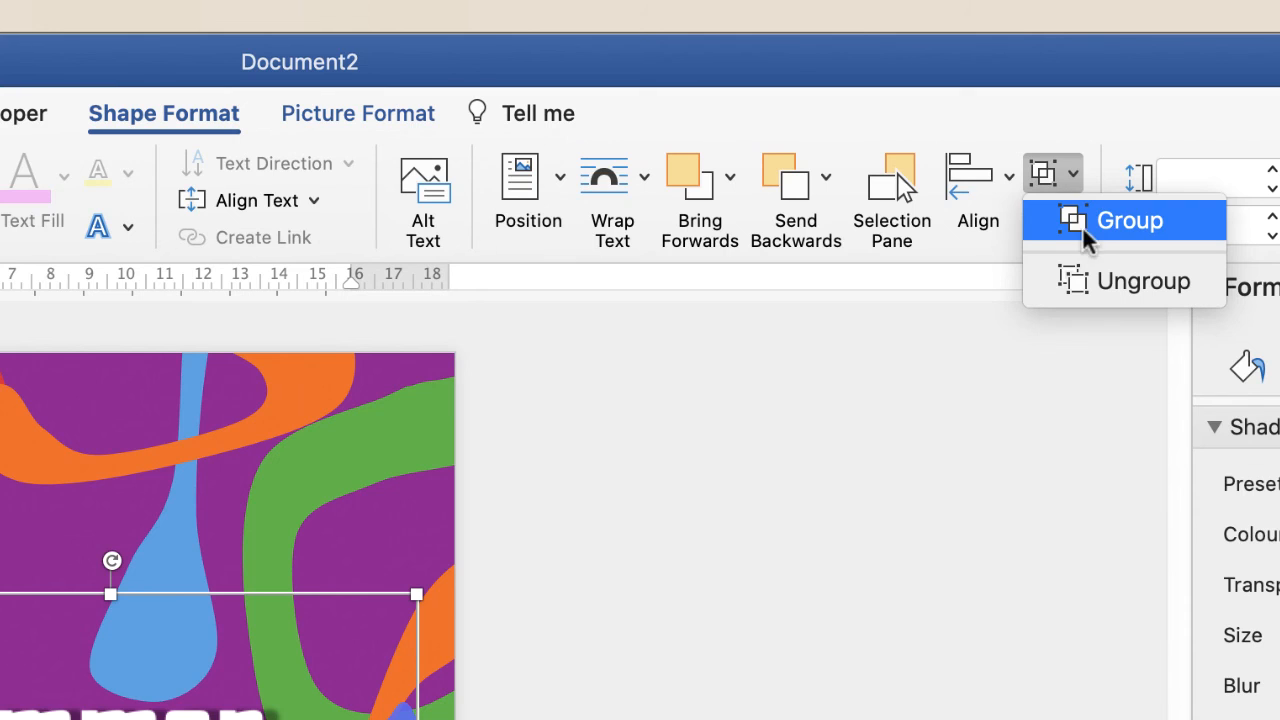
{"action": "left_click", "coordinate": [1112, 224]}
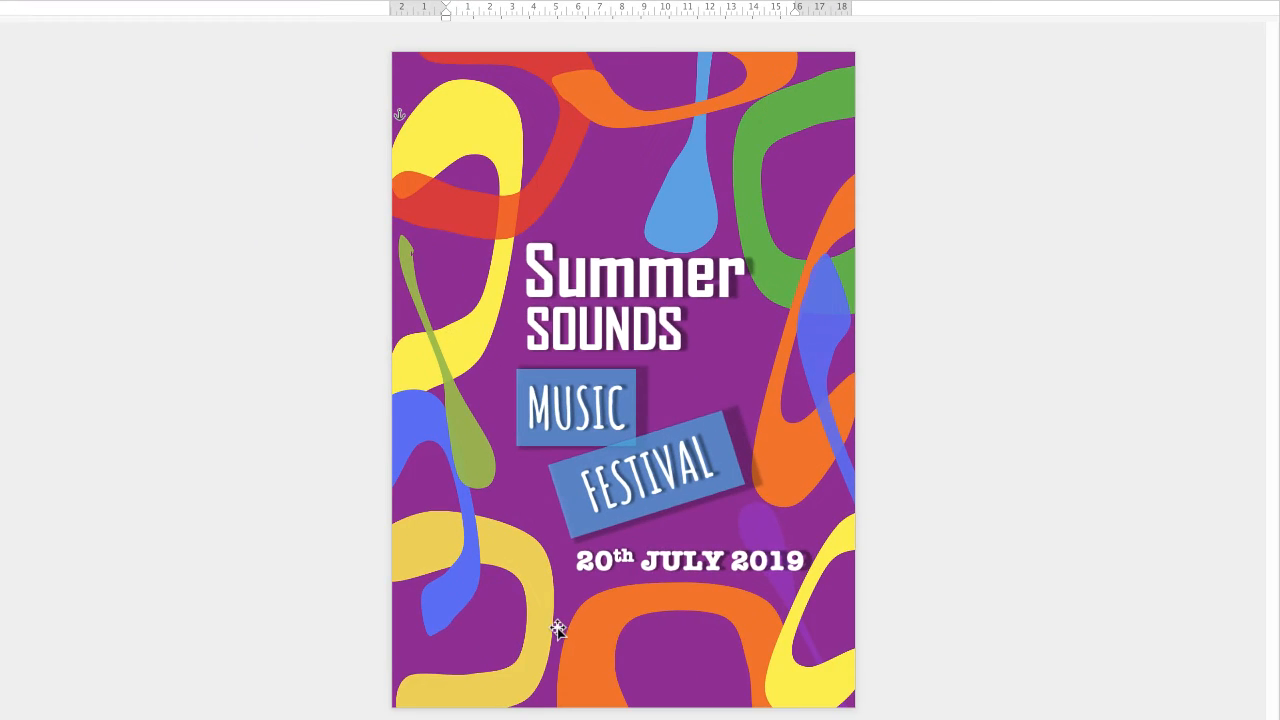
{"action": "mouse_move", "coordinate": [535, 620]}
{"action": "left_mouse_down"}
{"action": "mouse_move", "coordinate": [628, 634]}
{"action": "mouse_move", "coordinate": [647, 490]}
{"action": "mouse_move", "coordinate": [526, 491]}
{"action": "mouse_move", "coordinate": [486, 566]}
{"action": "mouse_move", "coordinate": [514, 626]}
{"action": "mouse_move", "coordinate": [557, 641]}
{"action": "mouse_move", "coordinate": [554, 628]}
{"action": "left_mouse_up"}
Step: Save the grouped poster as a JPEG picture named Picture 1.jpg on the Desktop
{"action": "right_click", "coordinate": [621, 365]}
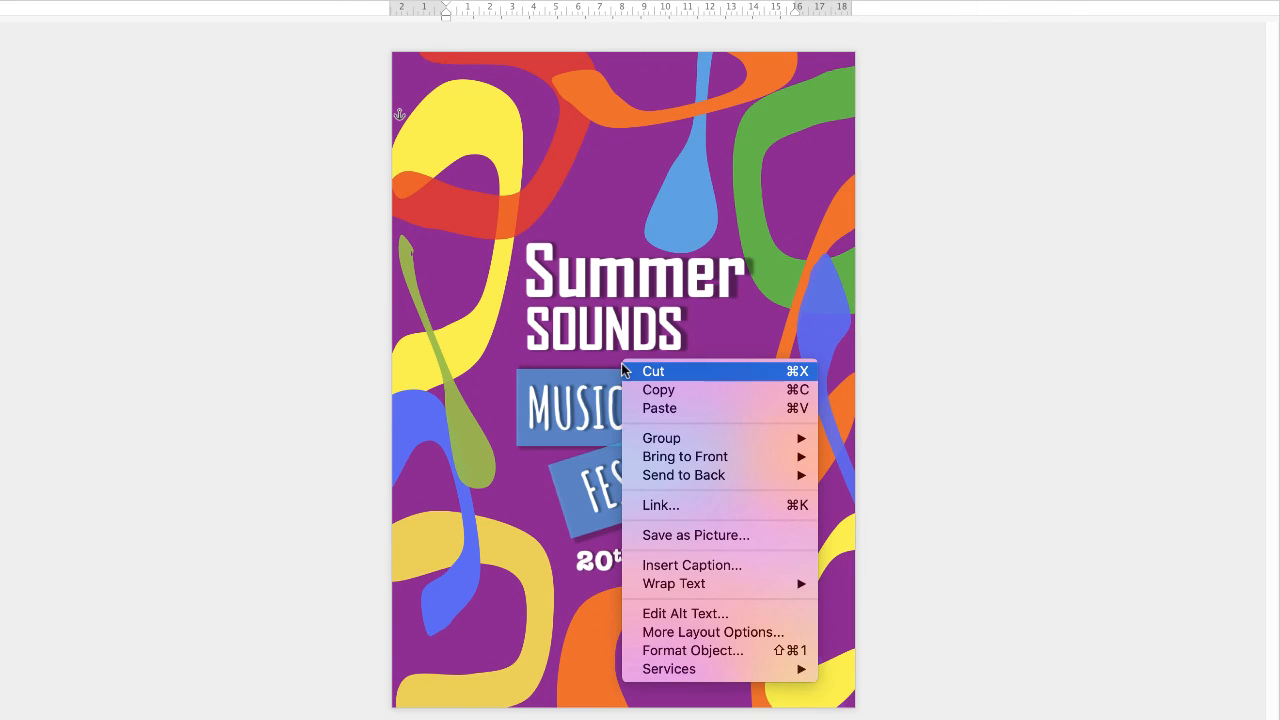
{"action": "left_click", "coordinate": [708, 538]}
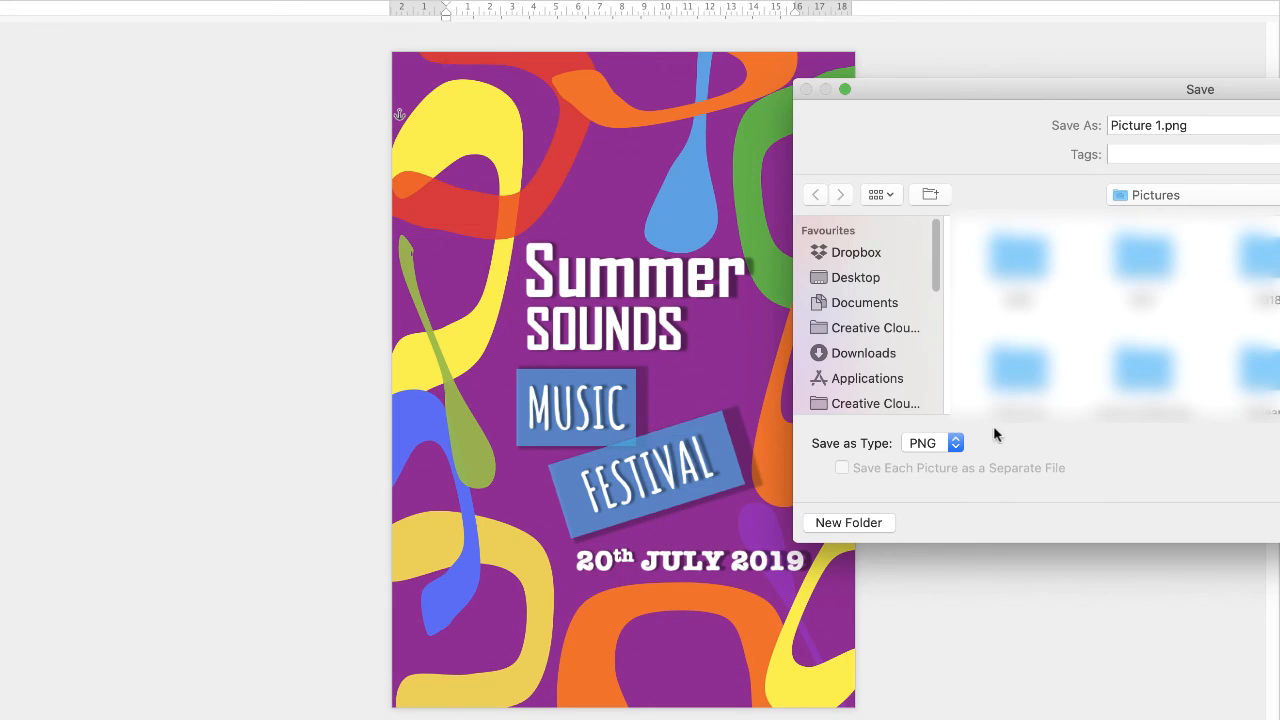
{"action": "left_click_drag", "start_coordinate": [1036, 86], "coordinate": [650, 61]}
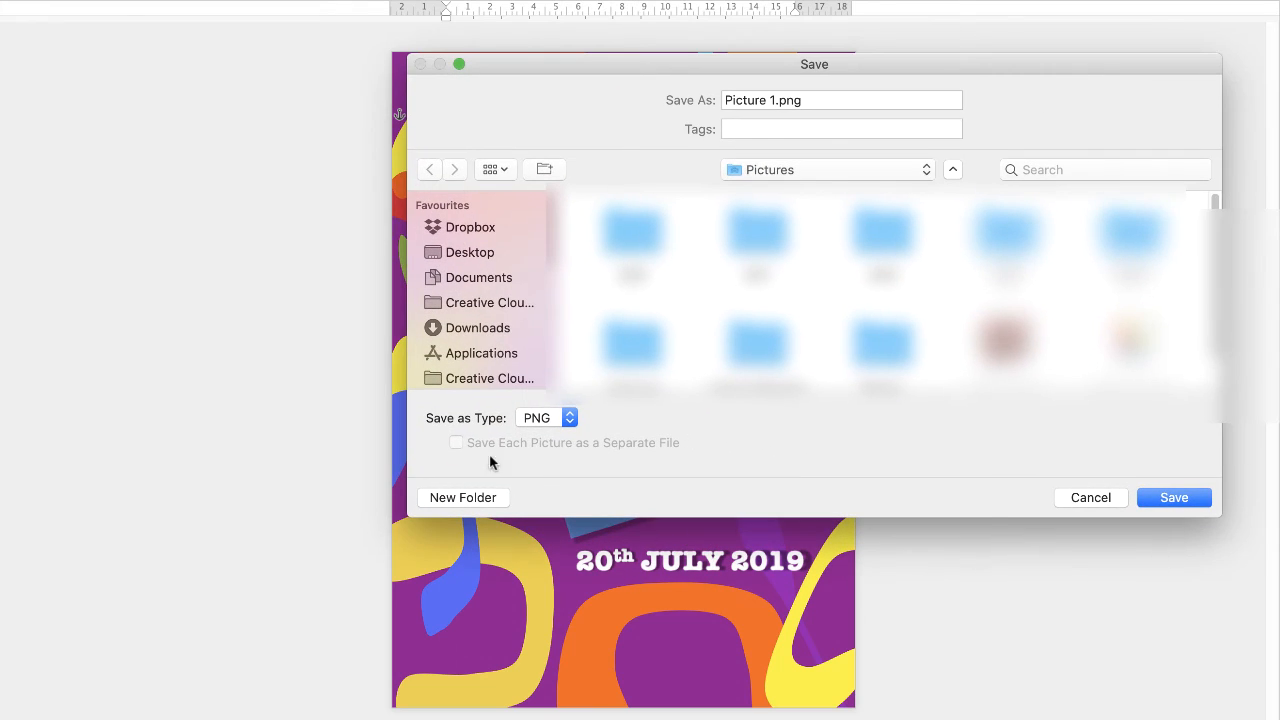
{"action": "left_click", "coordinate": [565, 417]}
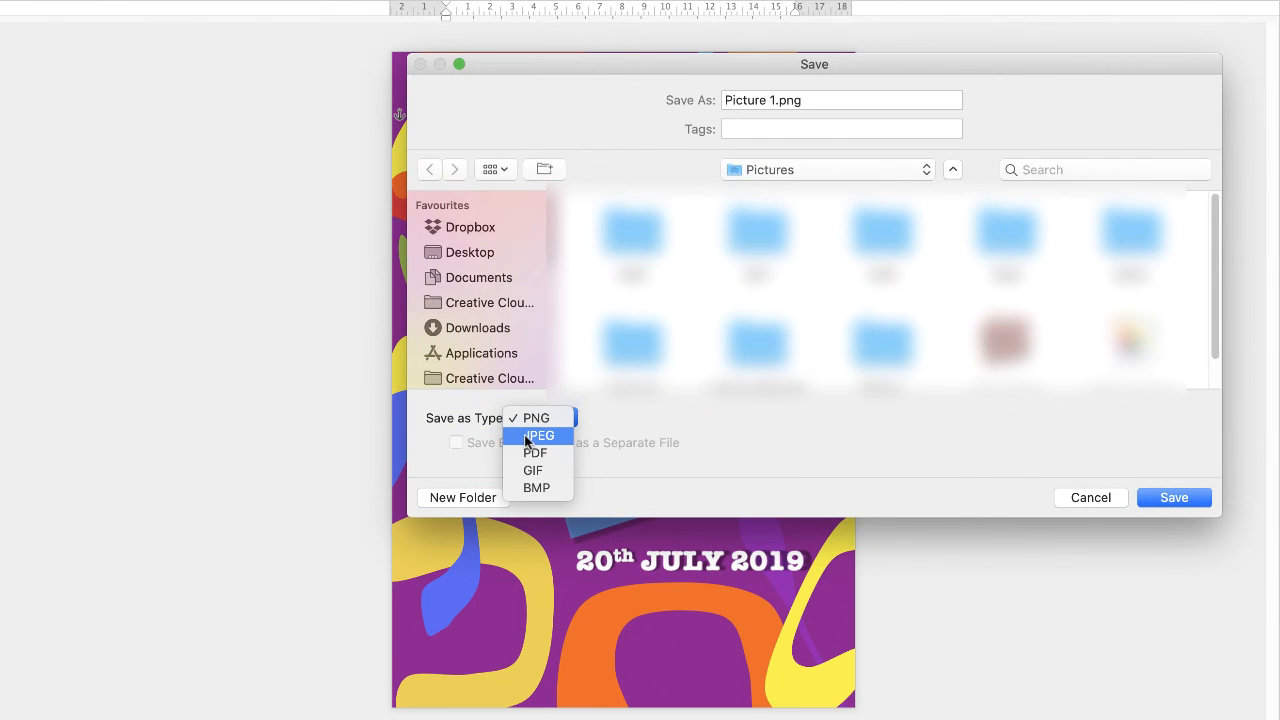
{"action": "left_click", "coordinate": [527, 437]}
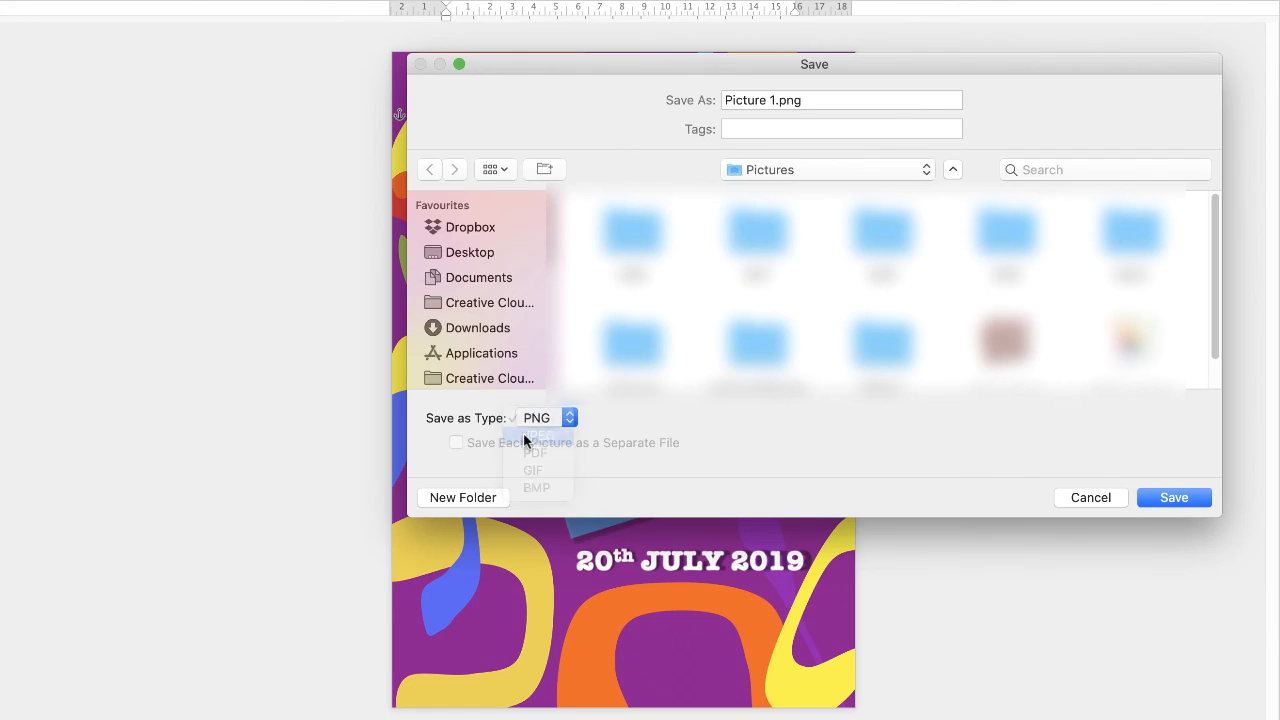
{"action": "left_click", "coordinate": [868, 171]}
{"action": "left_click", "coordinate": [462, 252]}
{"action": "left_click", "coordinate": [469, 254]}
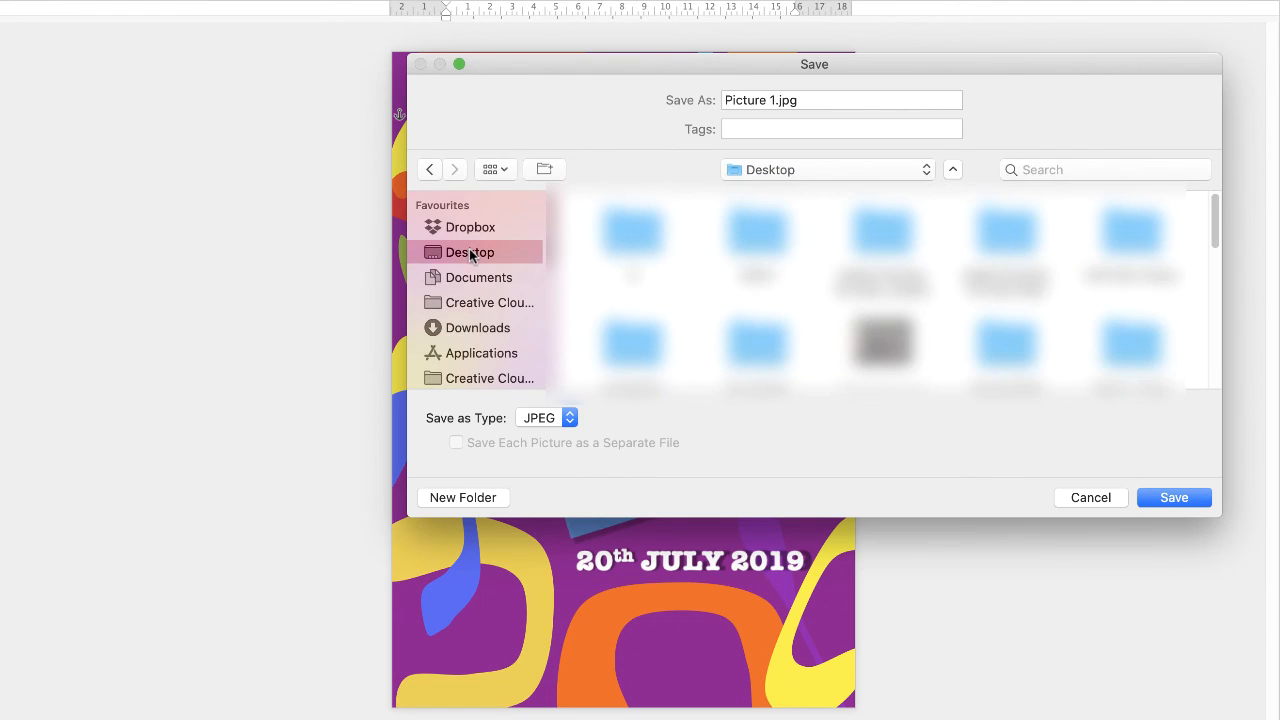
{"action": "left_click", "coordinate": [1186, 508]}
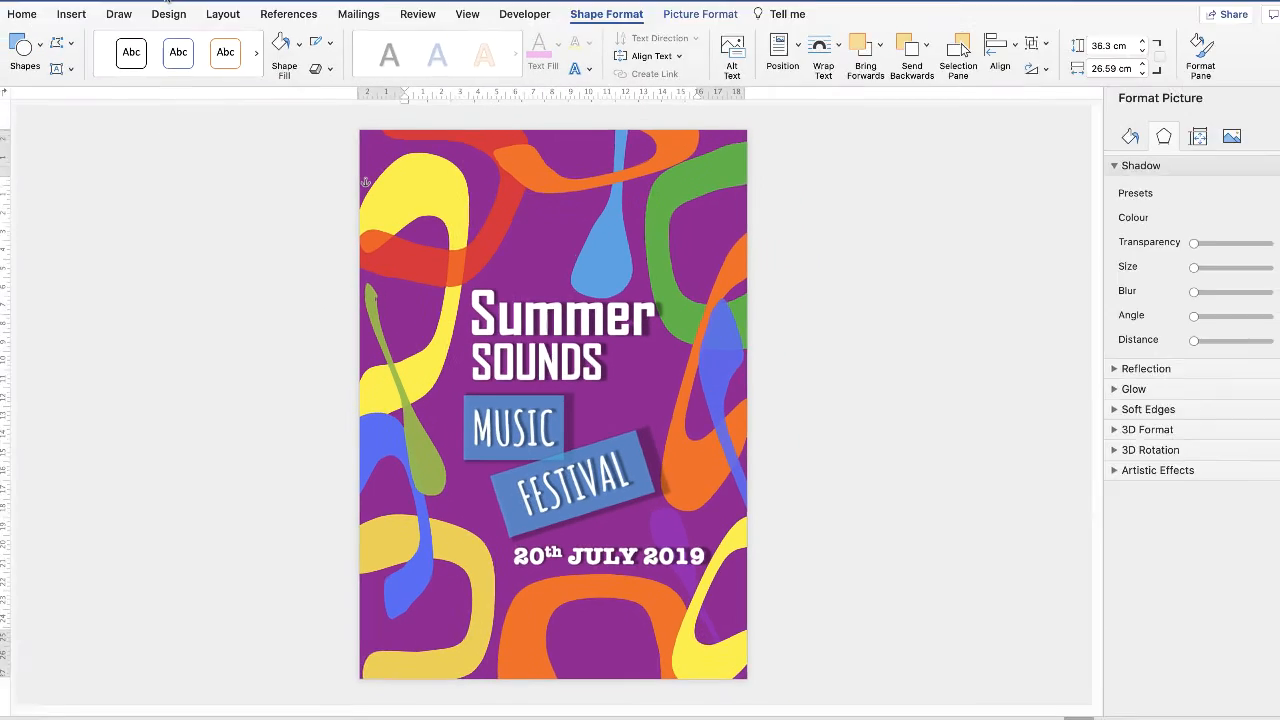
Step: Create a new blank document and insert Picture 1.jpg from the Desktop into it
{"action": "left_click", "coordinate": [166, 31]}
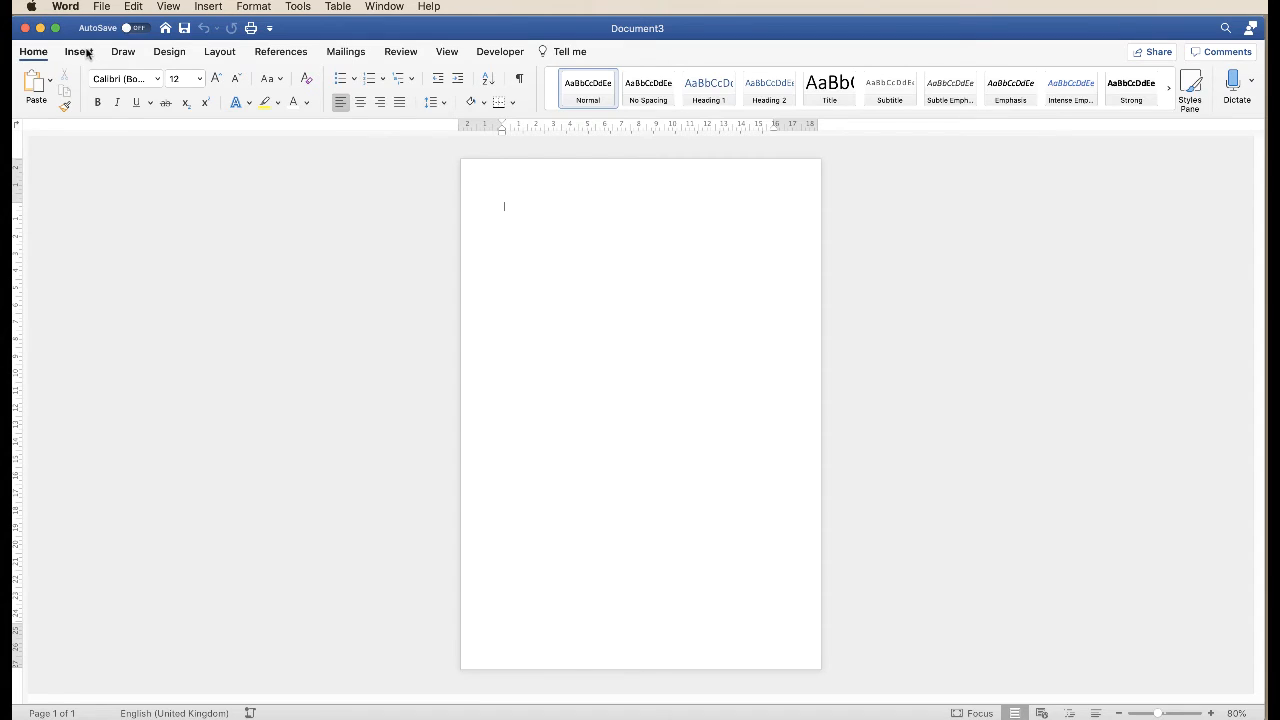
{"action": "left_click", "coordinate": [80, 52]}
{"action": "left_click", "coordinate": [213, 88]}
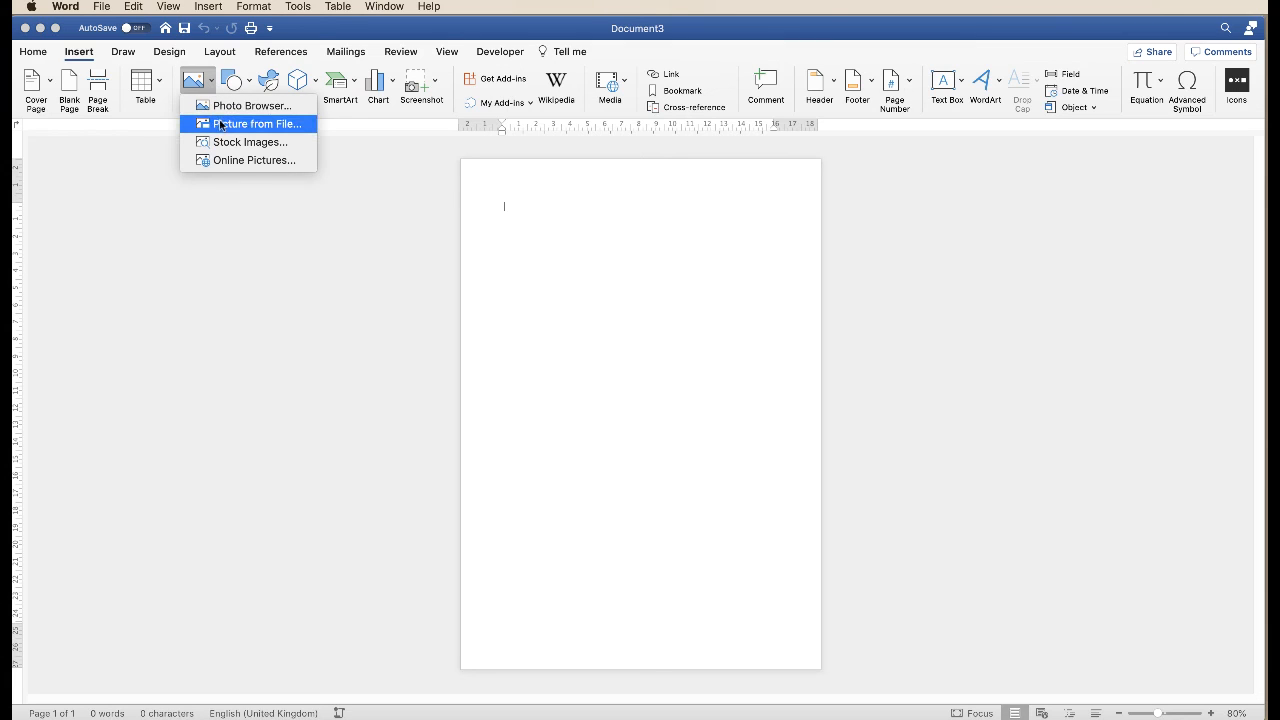
{"action": "key", "text": "Return"}
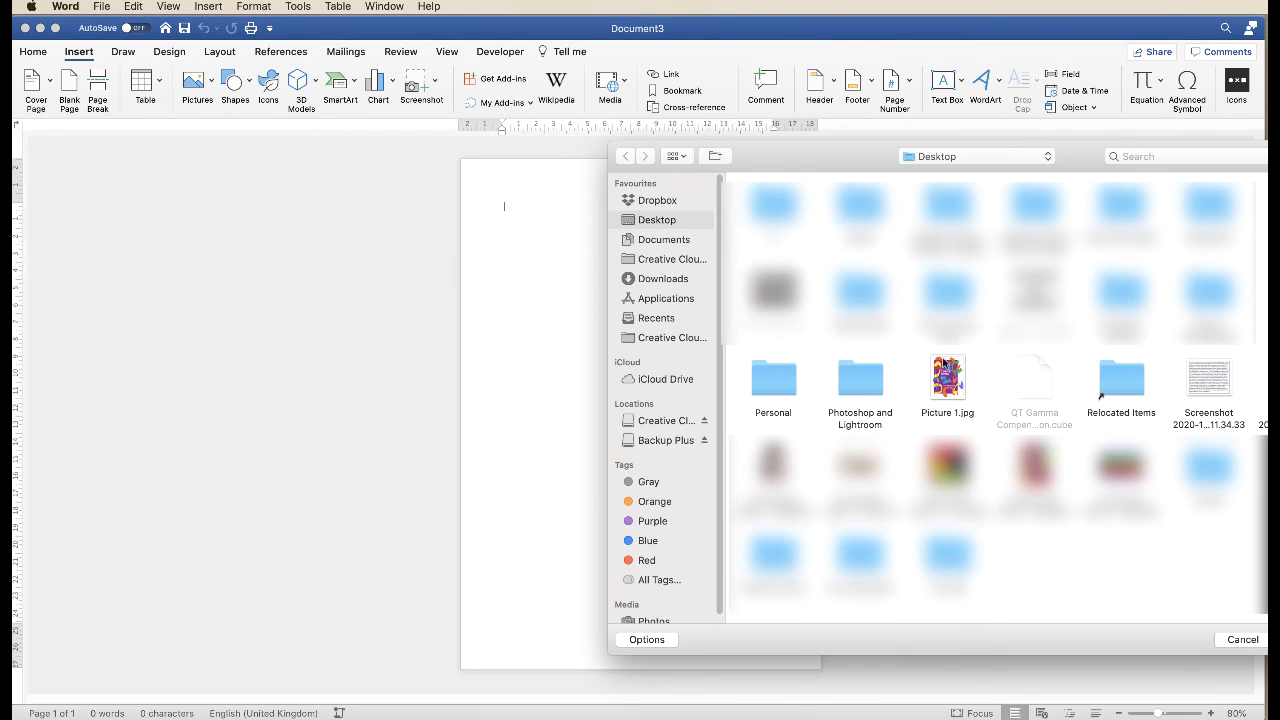
{"action": "left_click", "coordinate": [950, 389]}
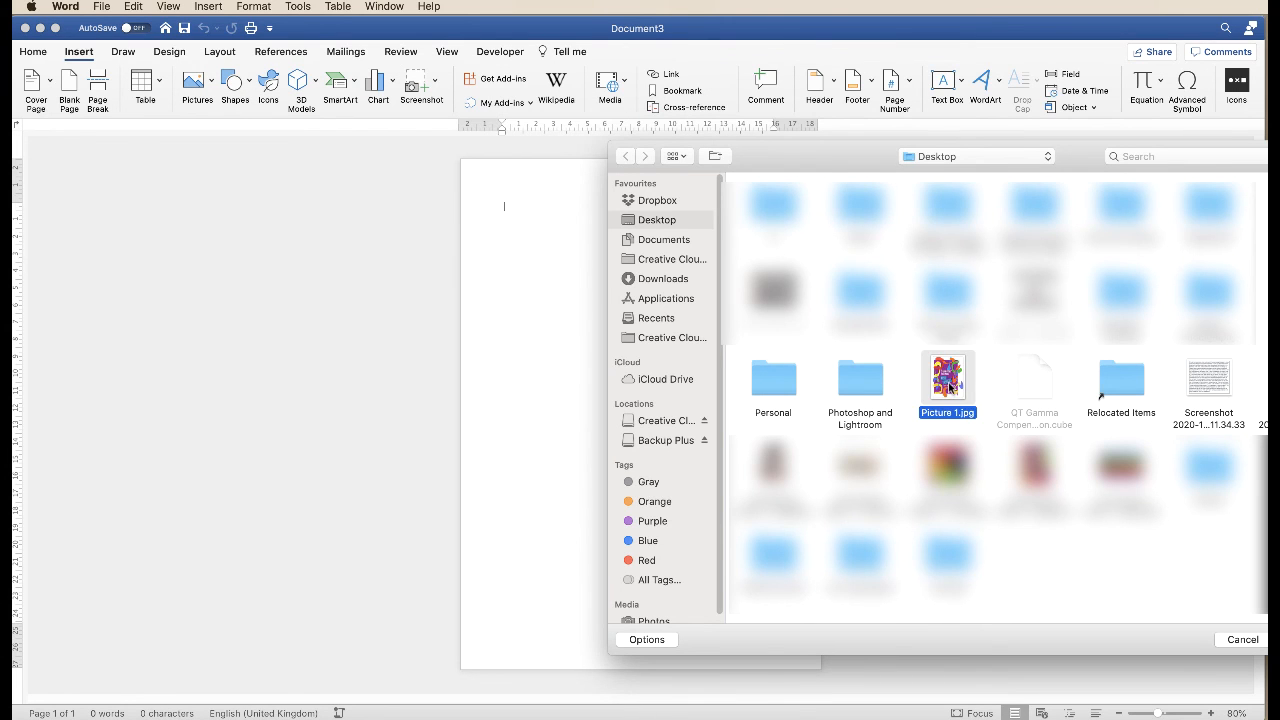
{"action": "key", "text": "Return"}
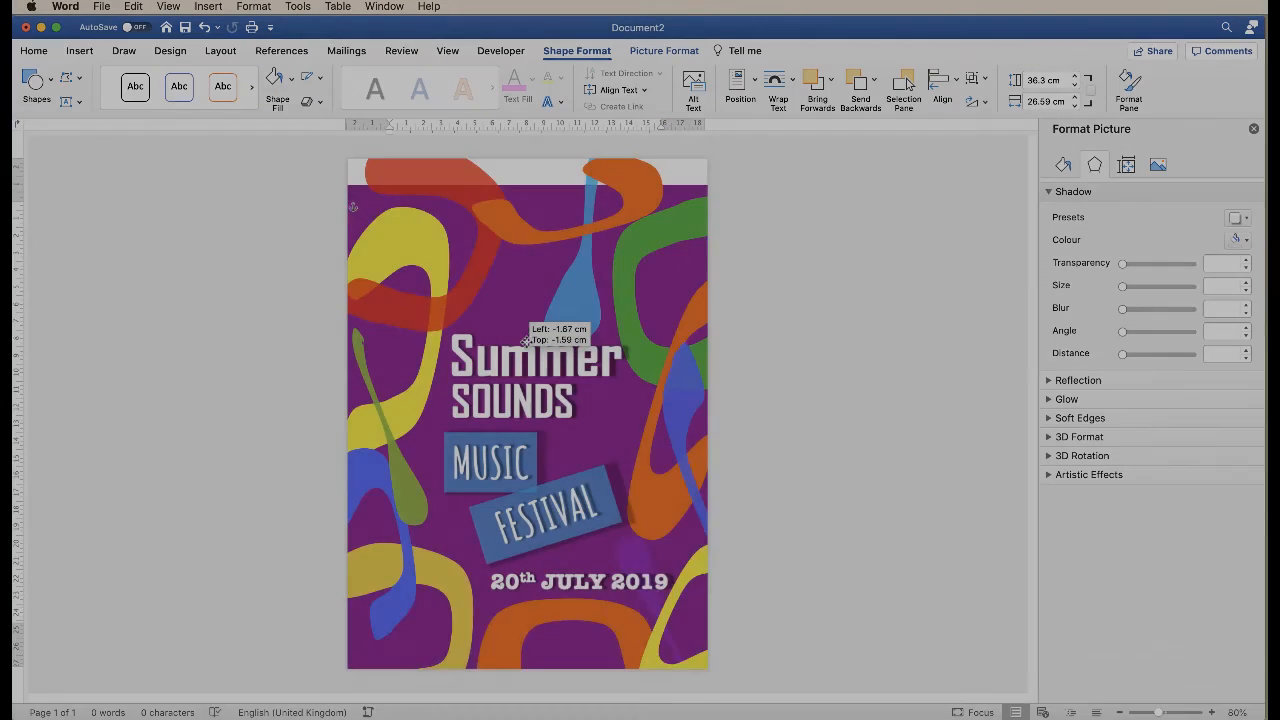
Step: Shift the grouped poster in Document2 to examine the shapes overhanging its purple background, and move it back over the page
{"action": "left_click_drag", "start_coordinate": [527, 302], "coordinate": [614, 329]}
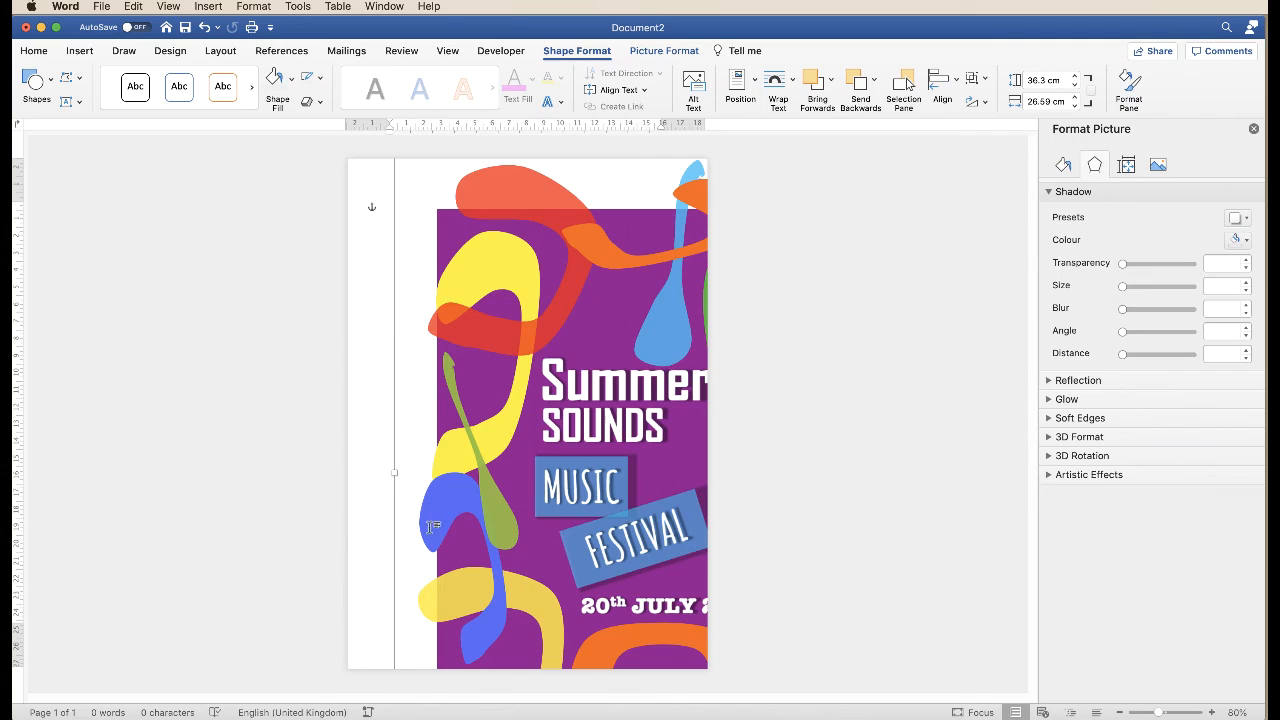
{"action": "left_click_drag", "start_coordinate": [627, 430], "coordinate": [543, 373]}
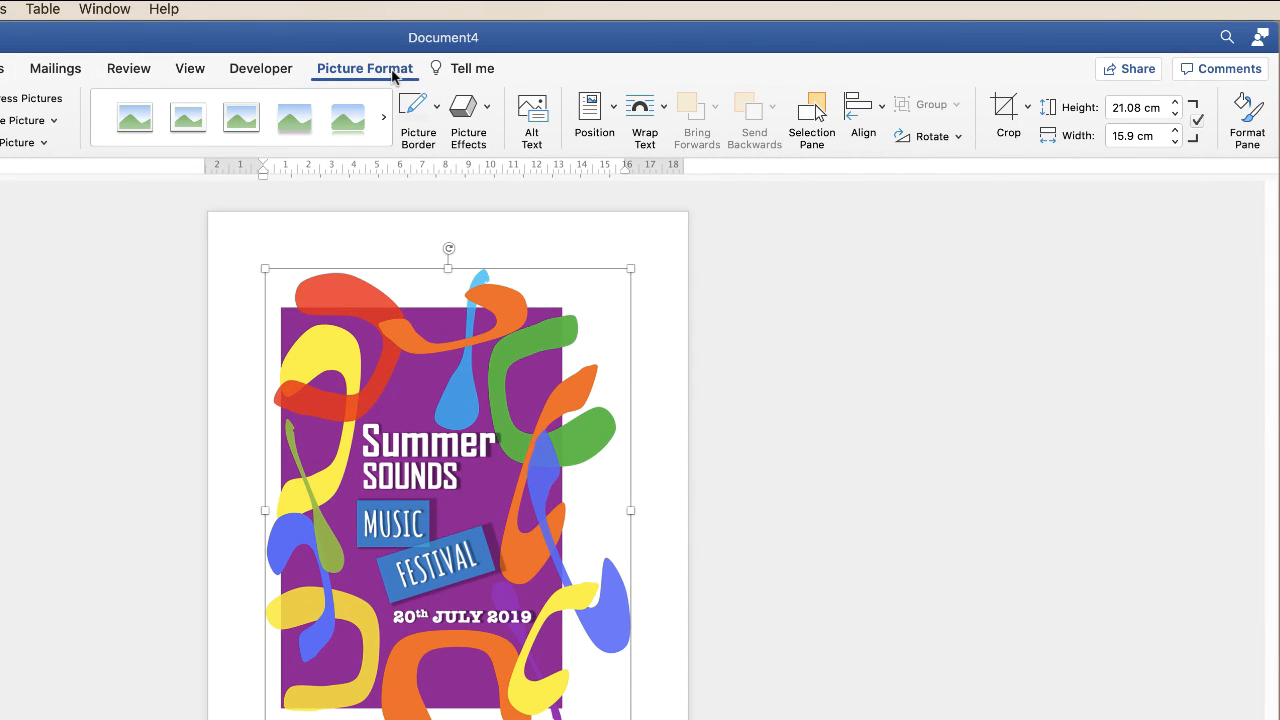
Step: Crop the inserted poster picture in Document4 on all four sides to the edges of its purple background
{"action": "left_click", "coordinate": [1007, 117]}
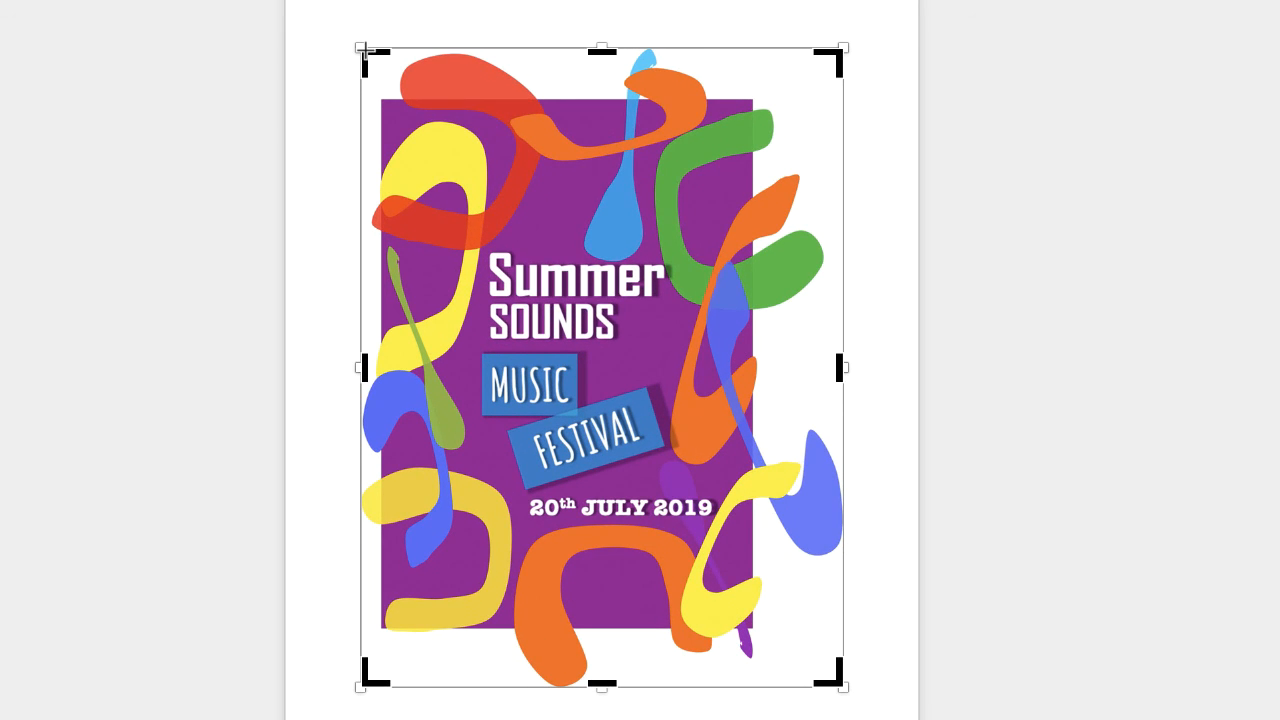
{"action": "left_click_drag", "start_coordinate": [365, 49], "coordinate": [373, 68]}
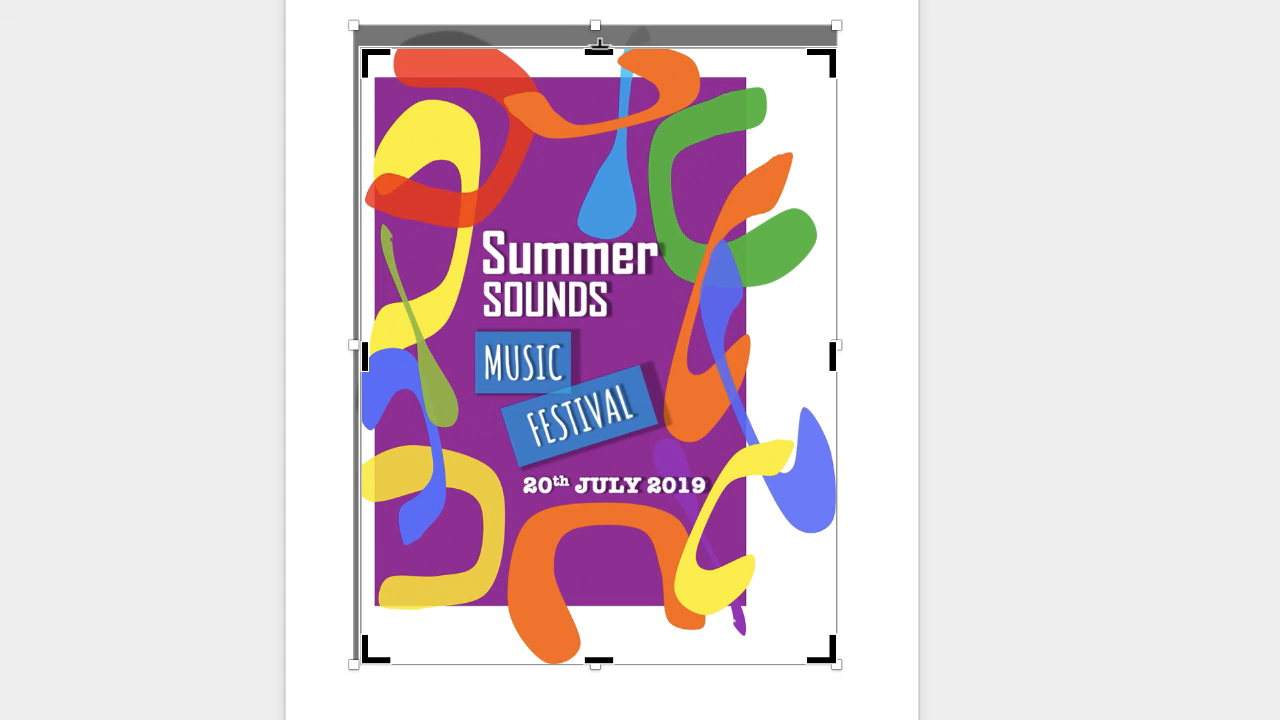
{"action": "left_click_drag", "start_coordinate": [597, 48], "coordinate": [596, 75]}
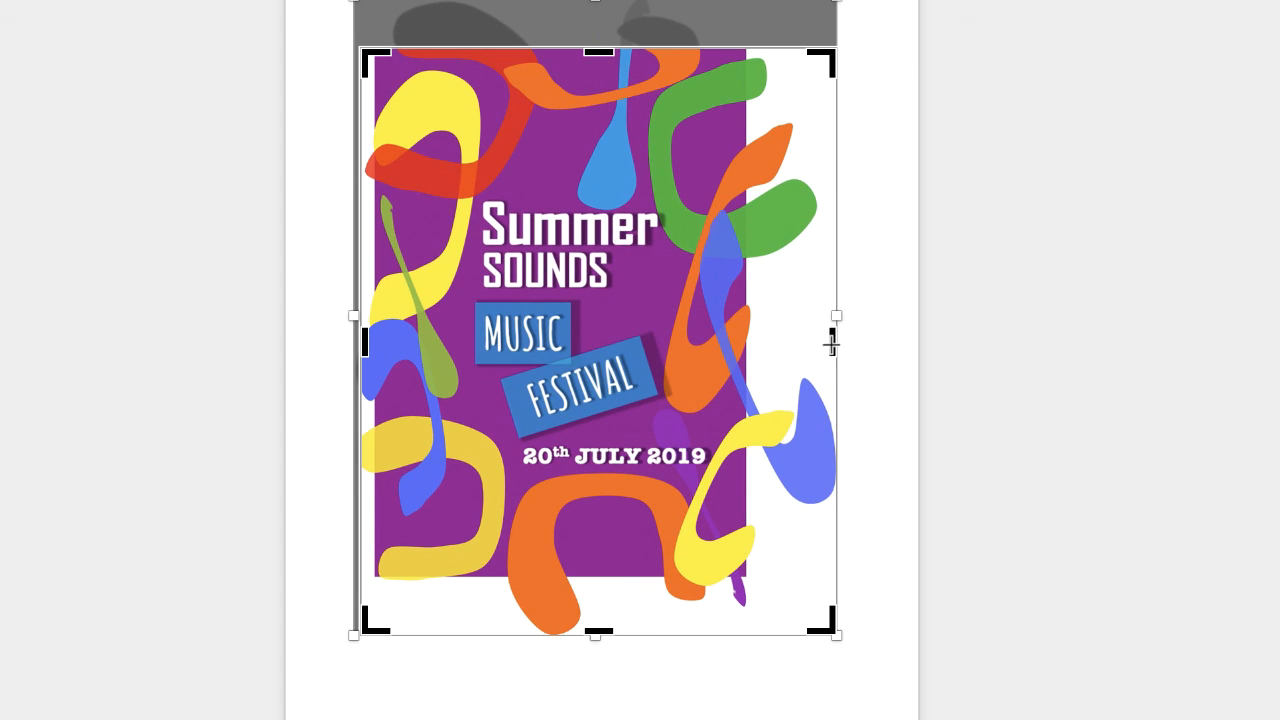
{"action": "left_click_drag", "start_coordinate": [831, 344], "coordinate": [745, 353]}
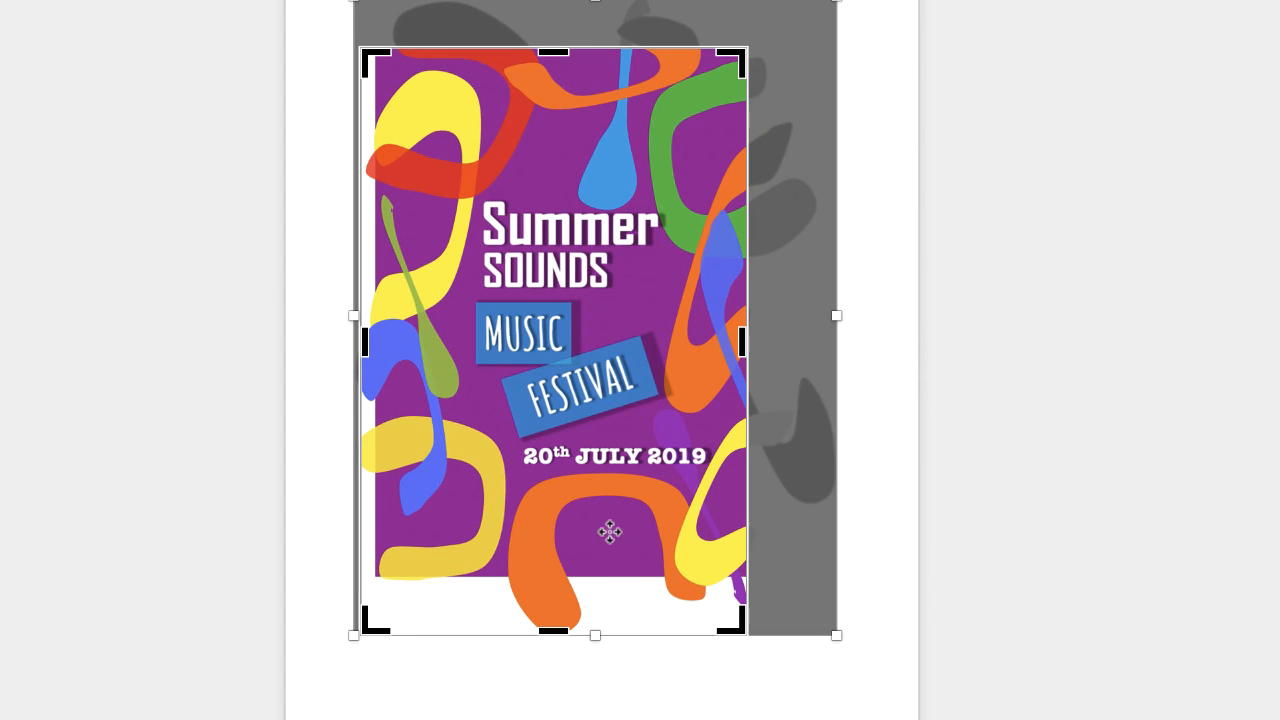
{"action": "left_click_drag", "start_coordinate": [556, 636], "coordinate": [556, 577]}
{"action": "left_click_drag", "start_coordinate": [352, 316], "coordinate": [379, 320]}
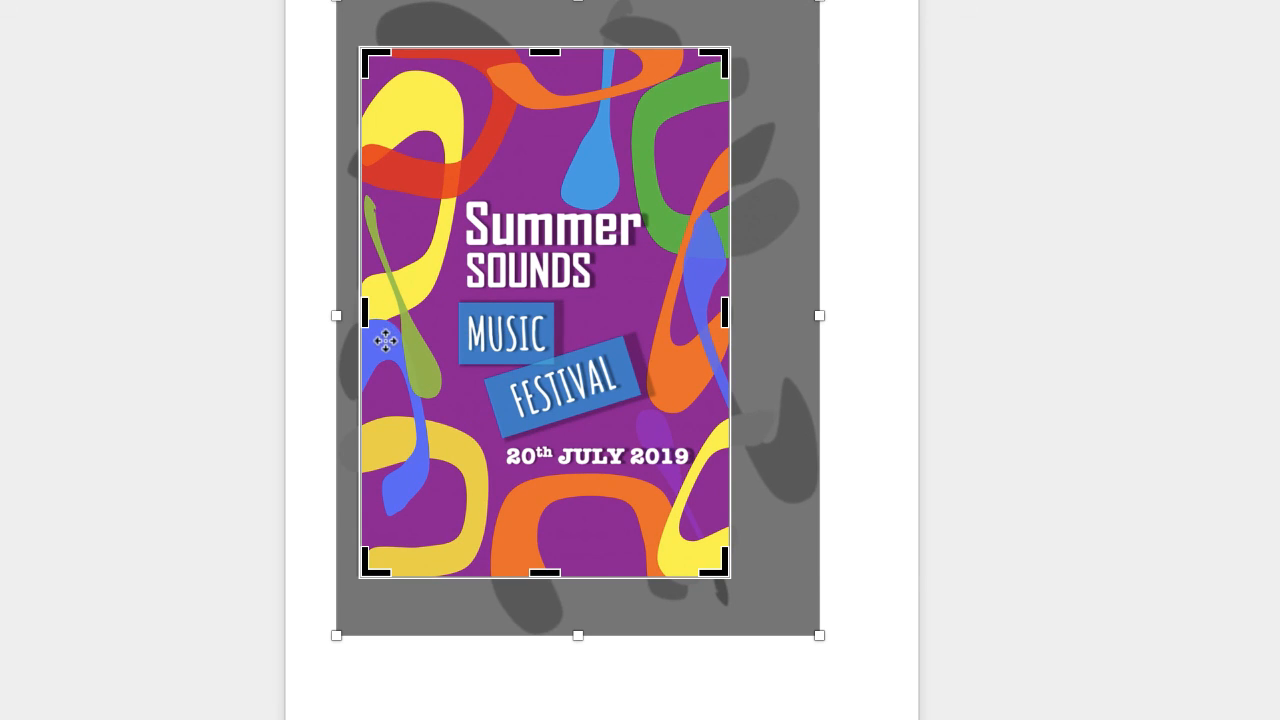
{"action": "key", "text": "Return"}
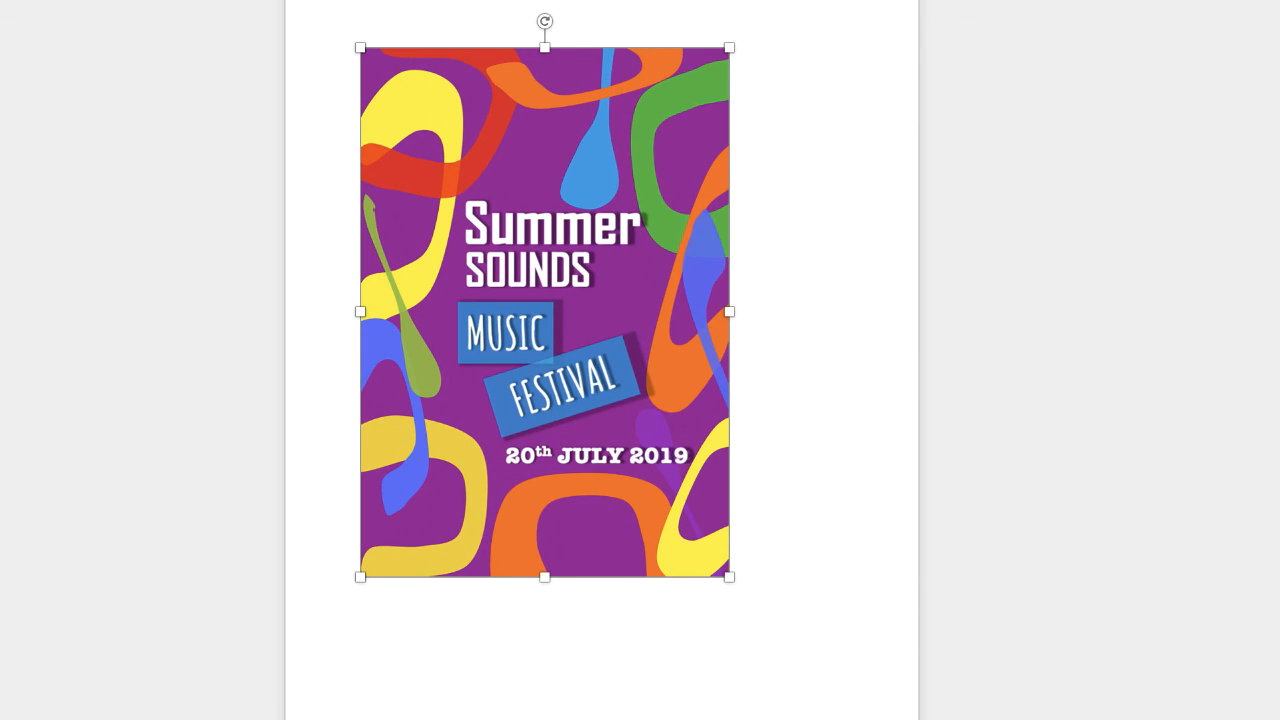
Step: Save the cropped poster as a JPEG picture named Picture 2.jpg on the Desktop
{"action": "right_click", "coordinate": [521, 195]}
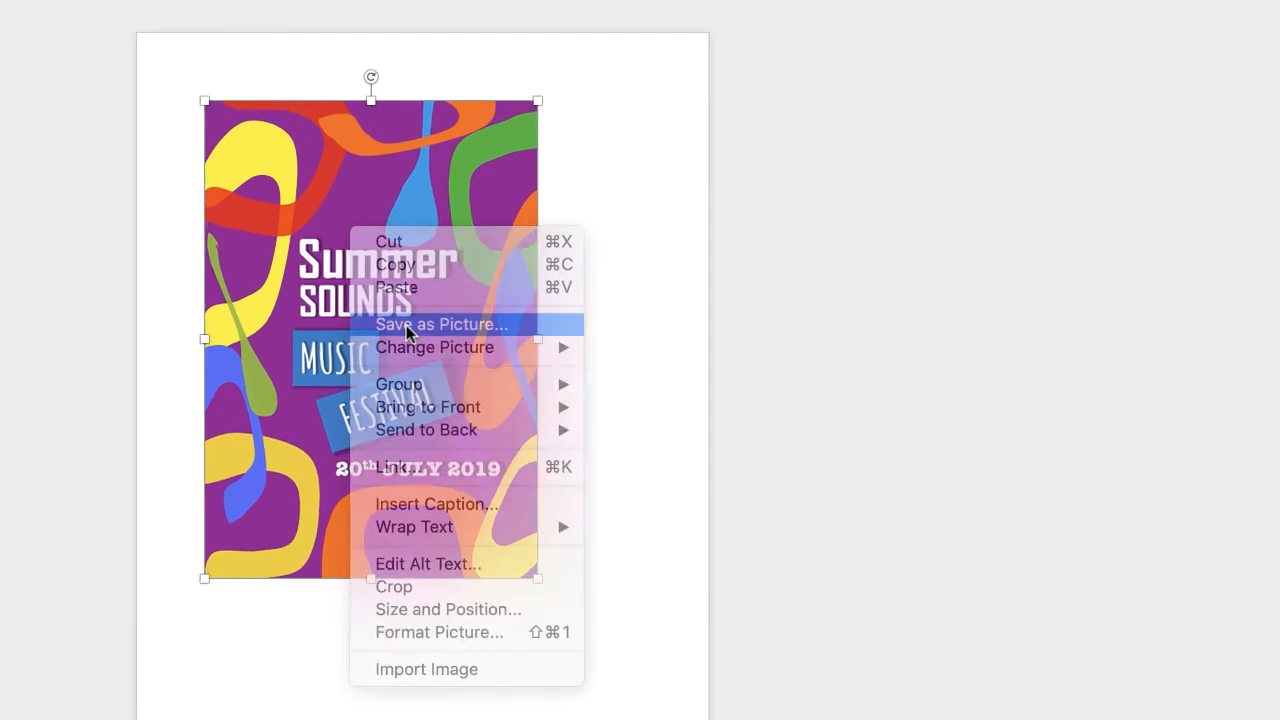
{"action": "left_click", "coordinate": [408, 324]}
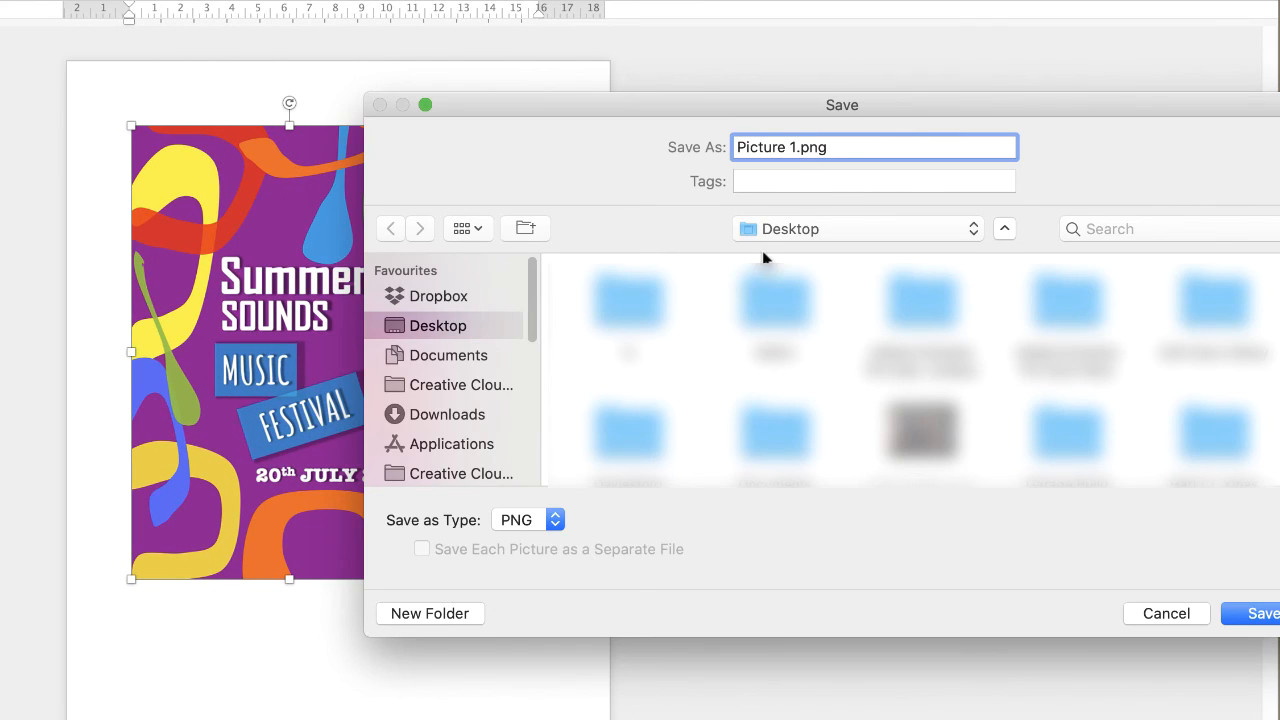
{"action": "key", "text": "BackSpace"}
{"action": "type", "text": "2"}
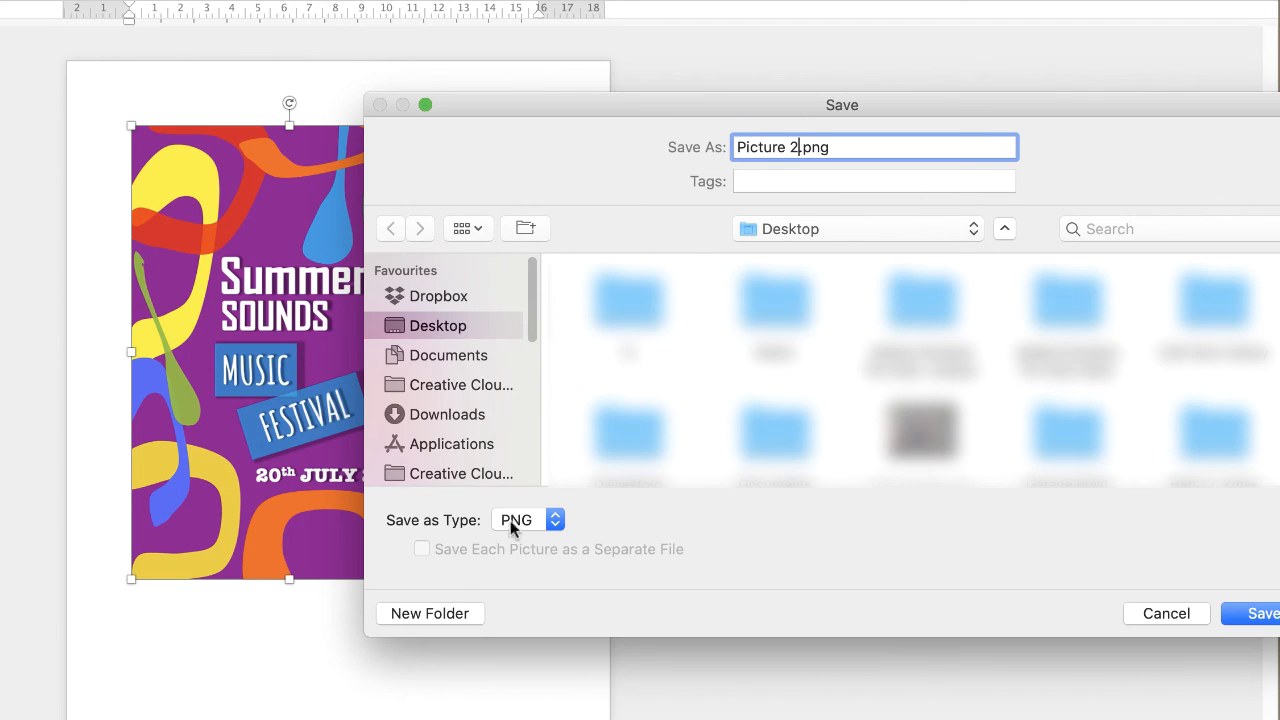
{"action": "left_click", "coordinate": [554, 520]}
{"action": "left_click", "coordinate": [518, 540]}
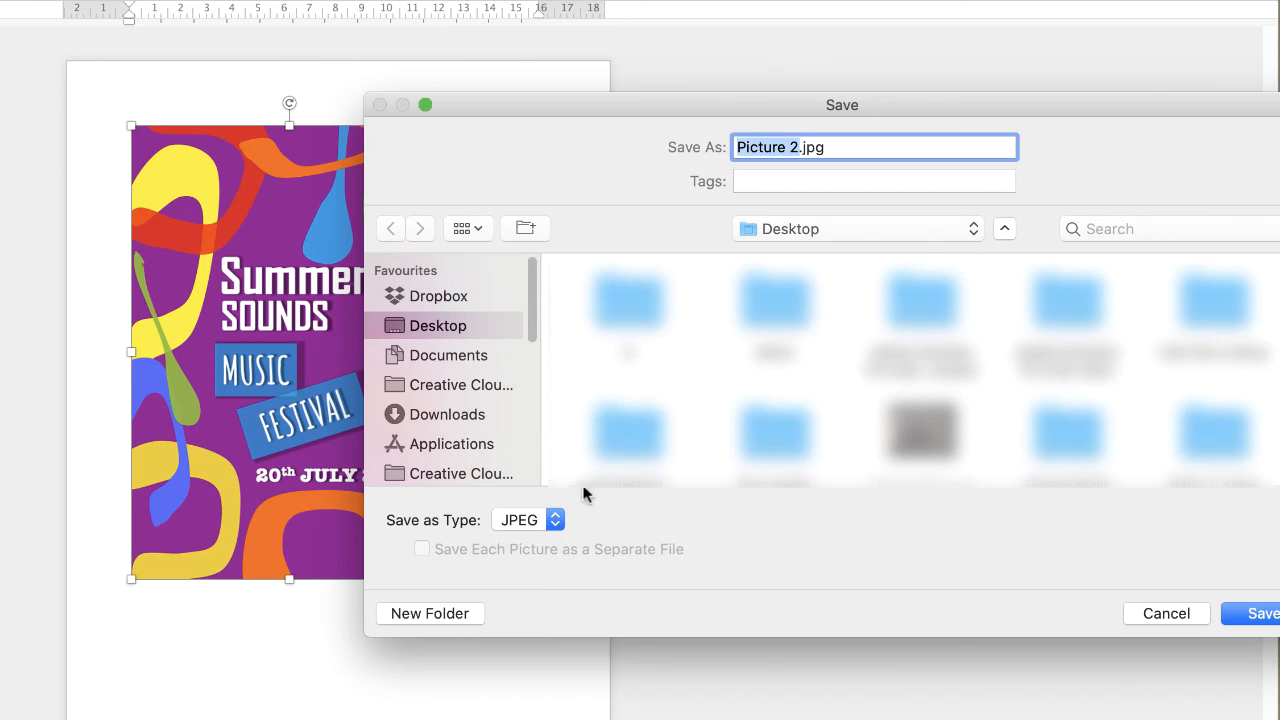
{"action": "left_click", "coordinate": [1251, 613]}
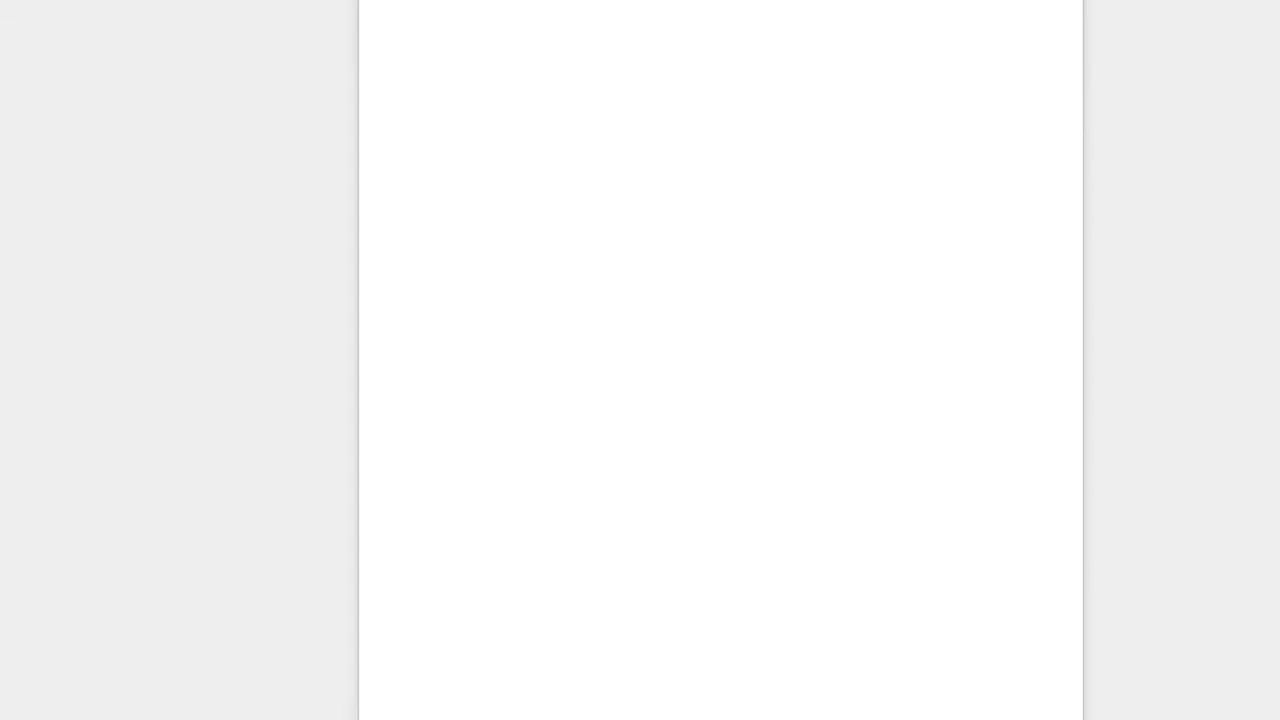
Step: Start inserting a picture from a file into the blank Document4 page
{"action": "left_click", "coordinate": [95, 71]}
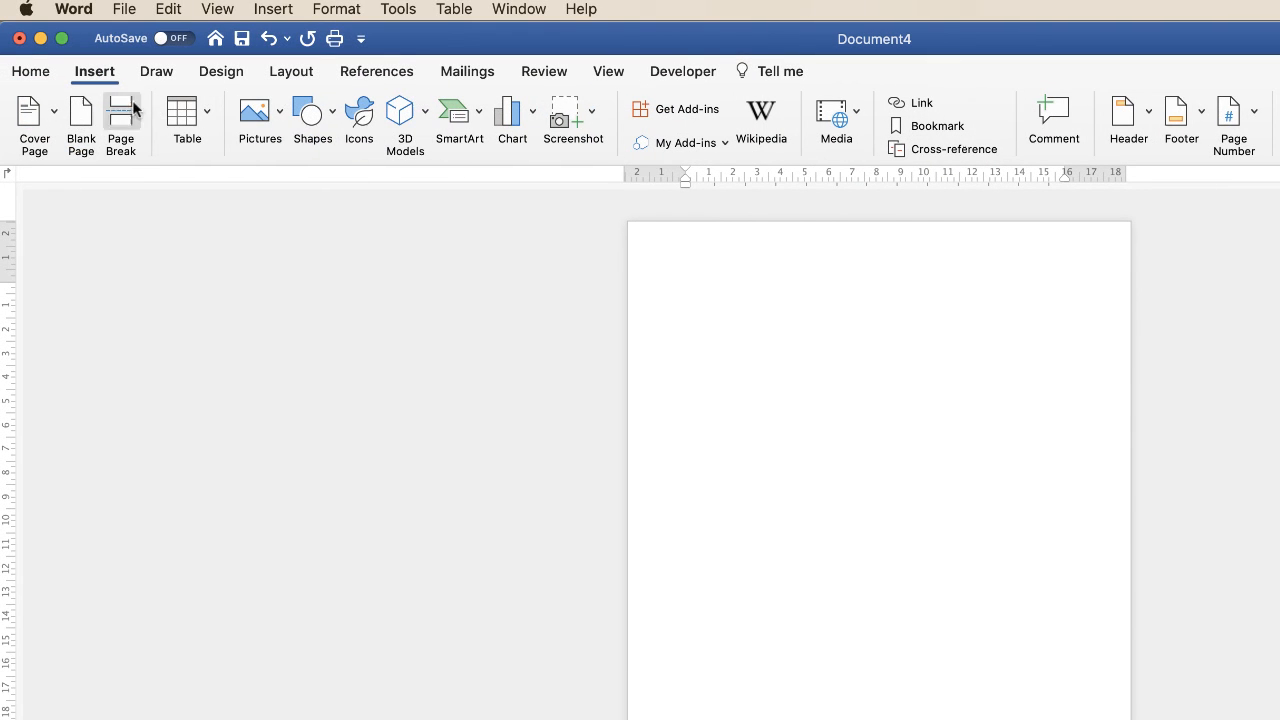
{"action": "left_click", "coordinate": [279, 113]}
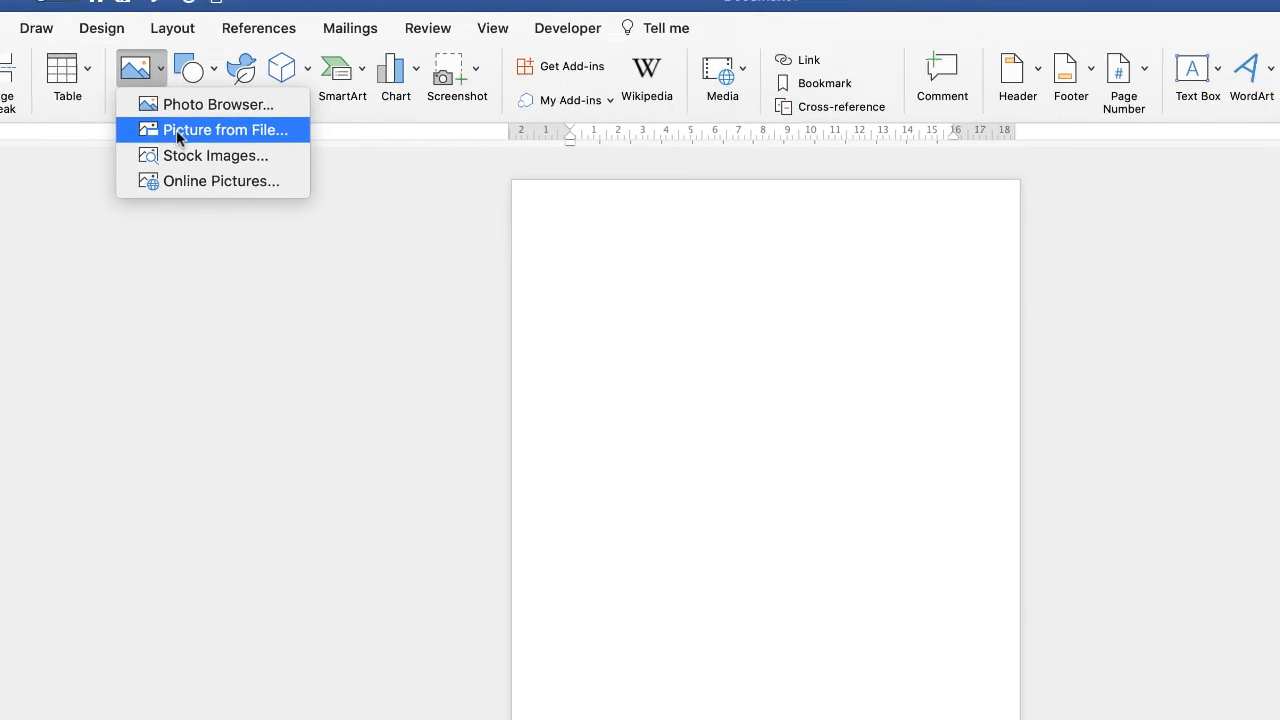
{"action": "left_click", "coordinate": [291, 174]}
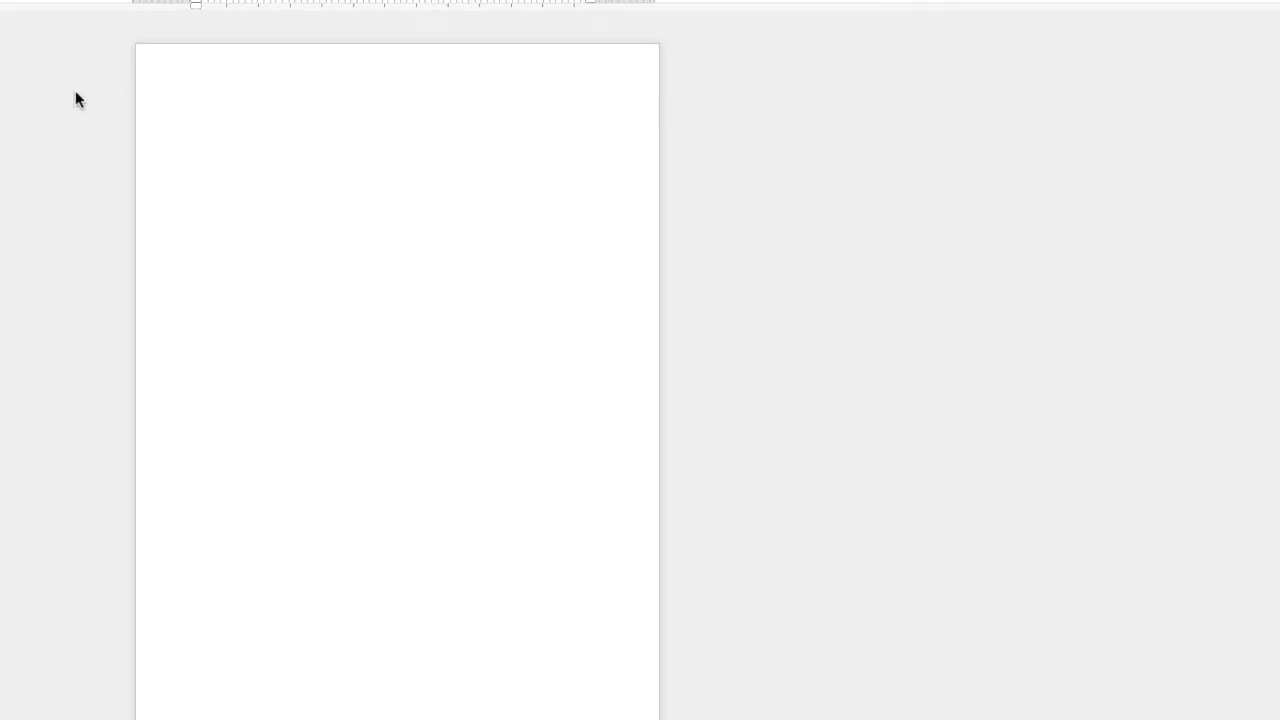